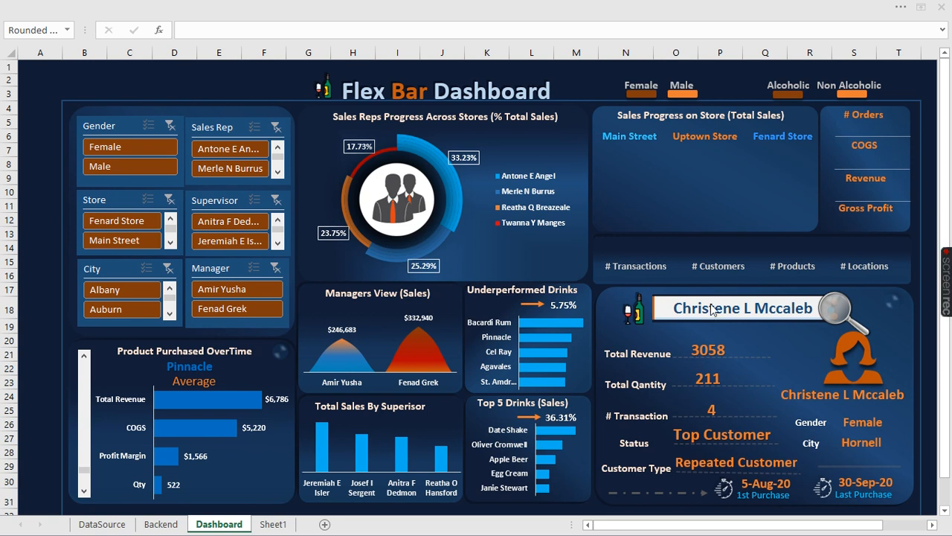
Switch to the Flex Bar Analysis Youtube (complet dasboard) workbook and browse back through two products in the Product Purchased OverTime chart
click(706, 186)
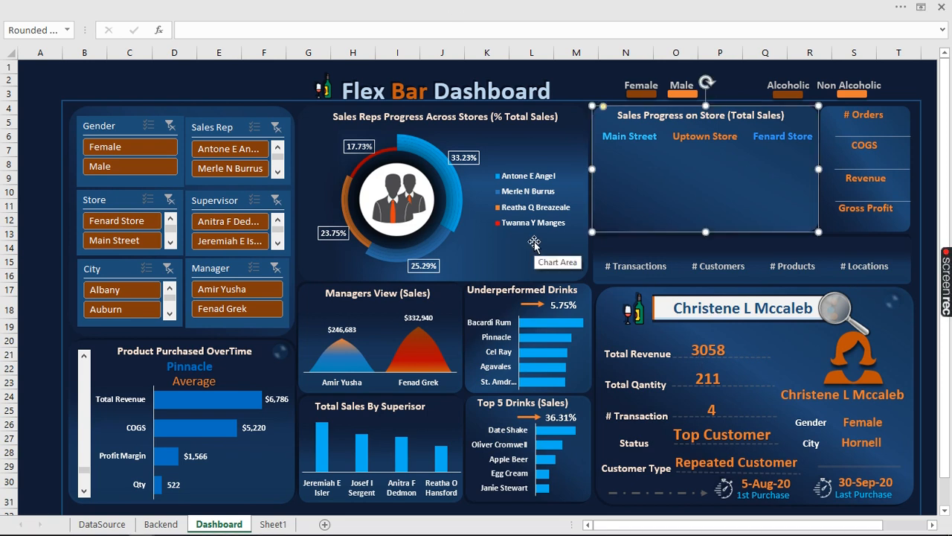
click(520, 16)
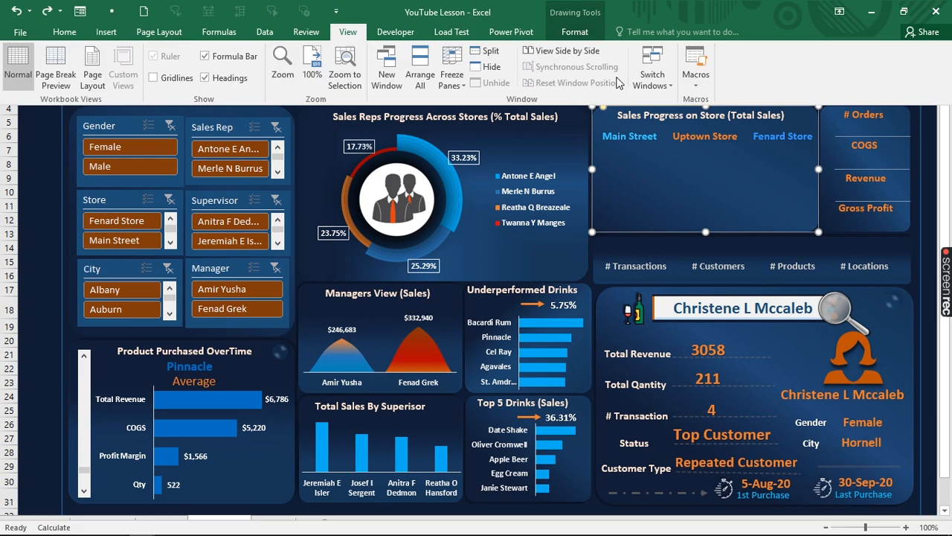
click(652, 71)
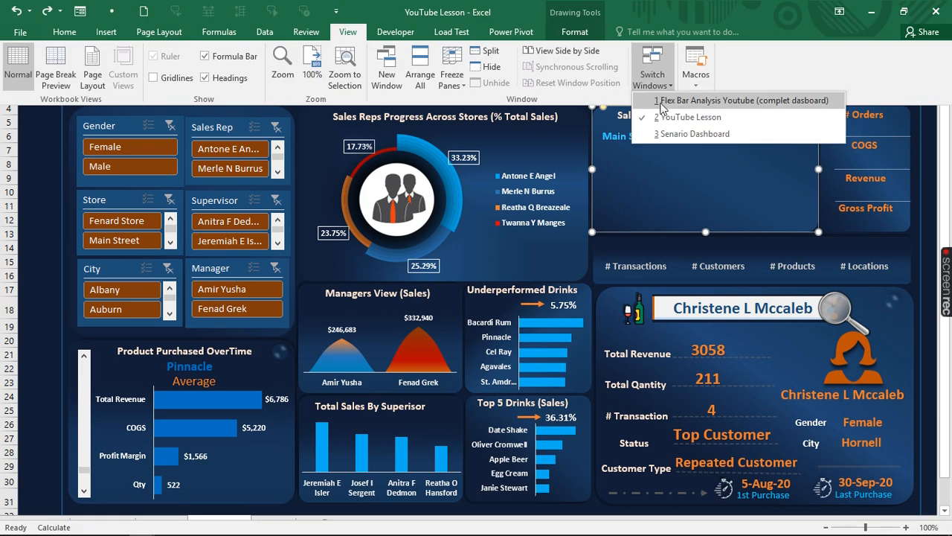
click(661, 102)
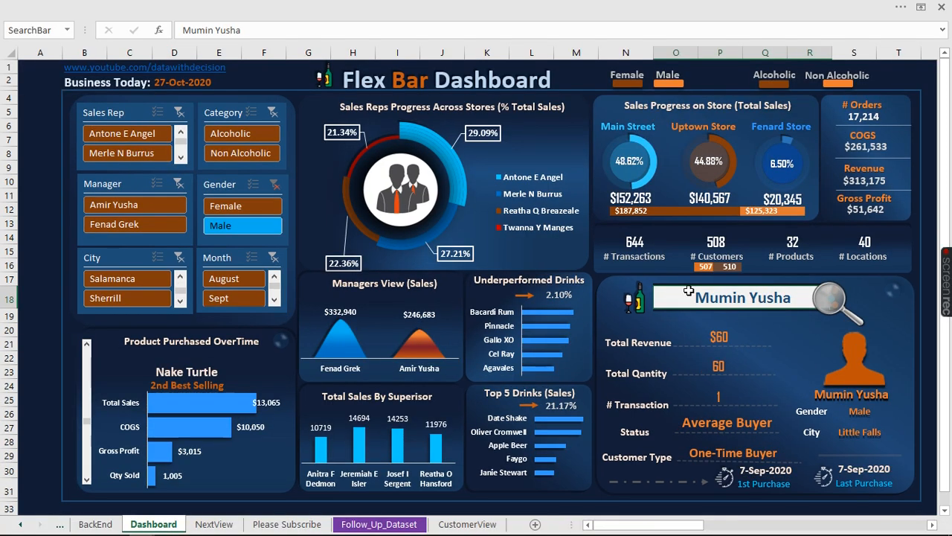
click(87, 347)
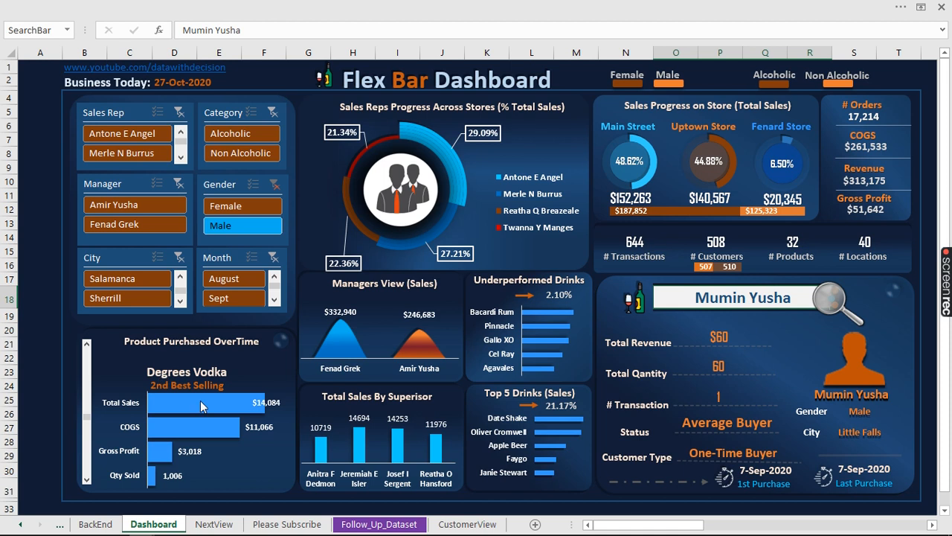
click(86, 347)
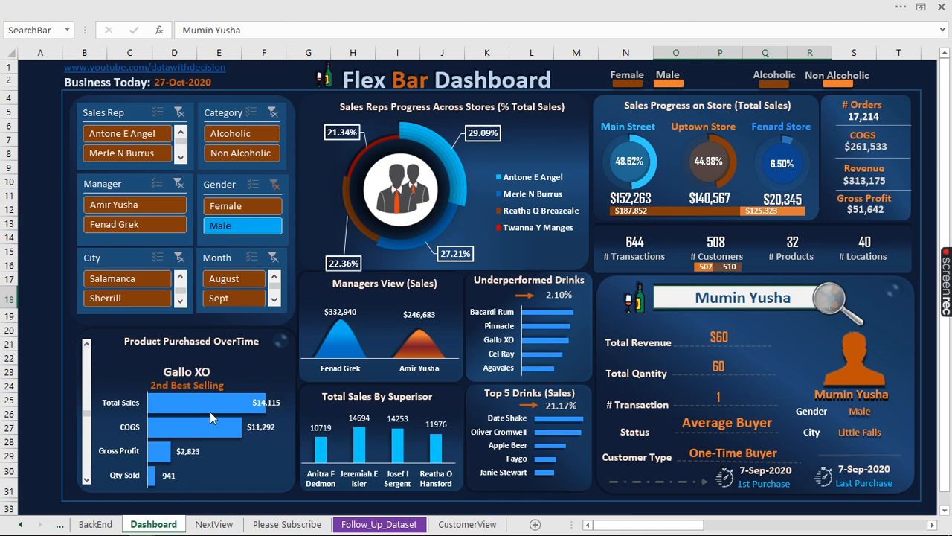
Look up a different customer by entering the customer's full name in the dashboard's customer search bar
mouse_move(209, 396)
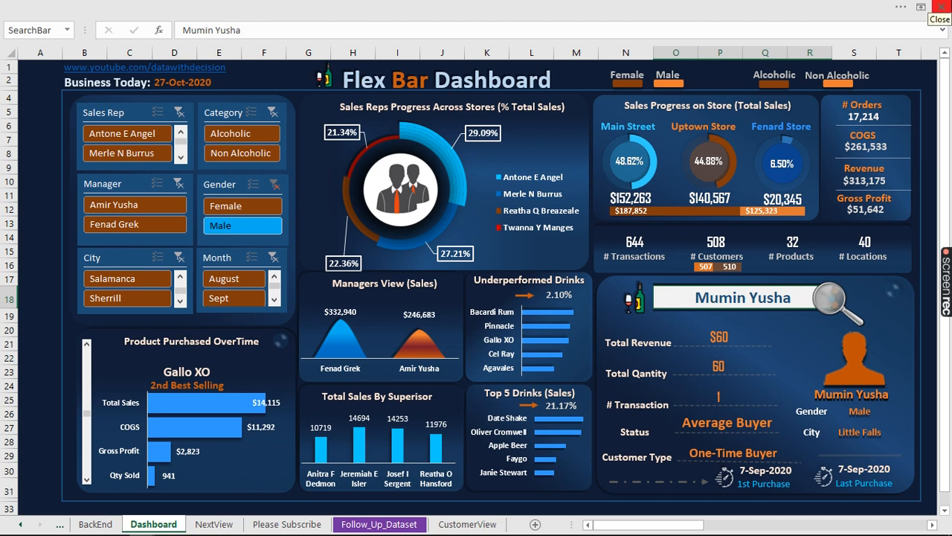
text(Christene L Mccaleb)
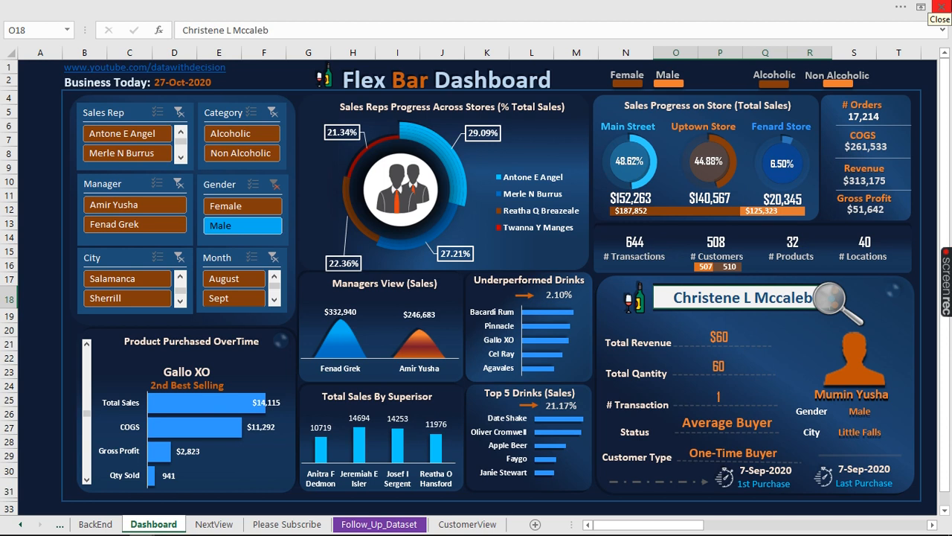
key(Return)
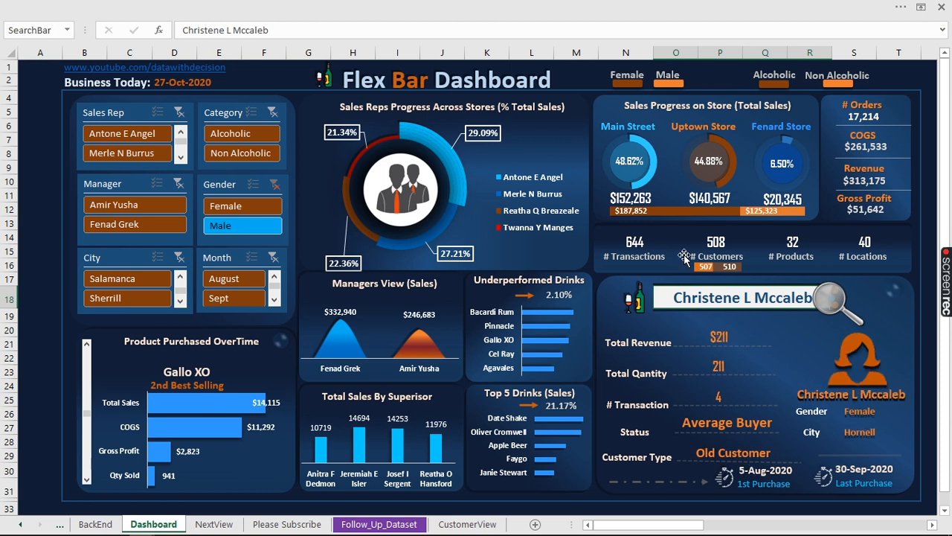
Browse further down the customer list in the All Customer View and return to the Dashboard sheet
click(784, 337)
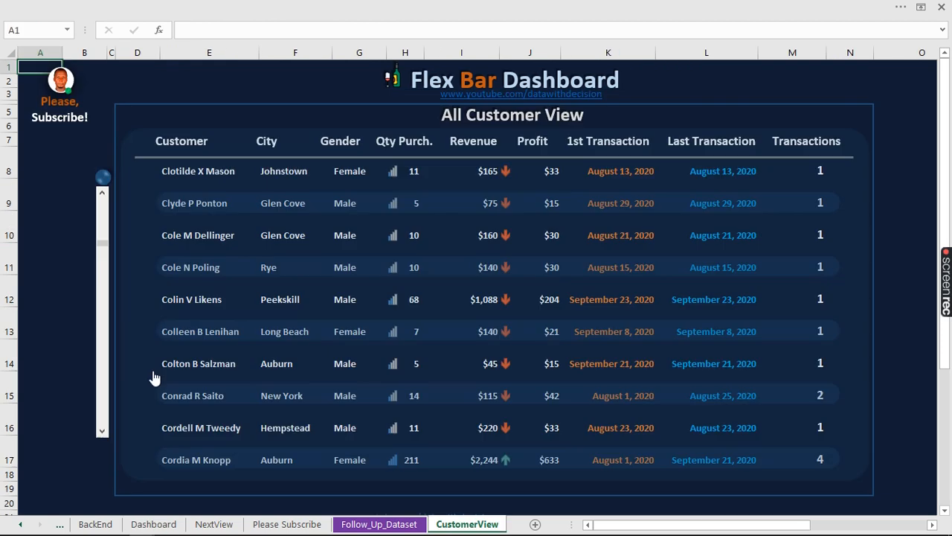
click(104, 433)
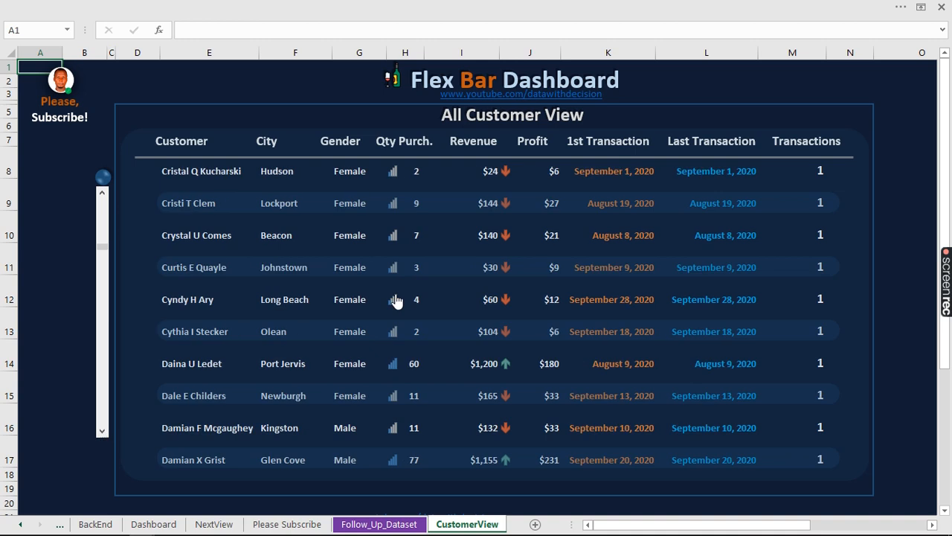
click(395, 300)
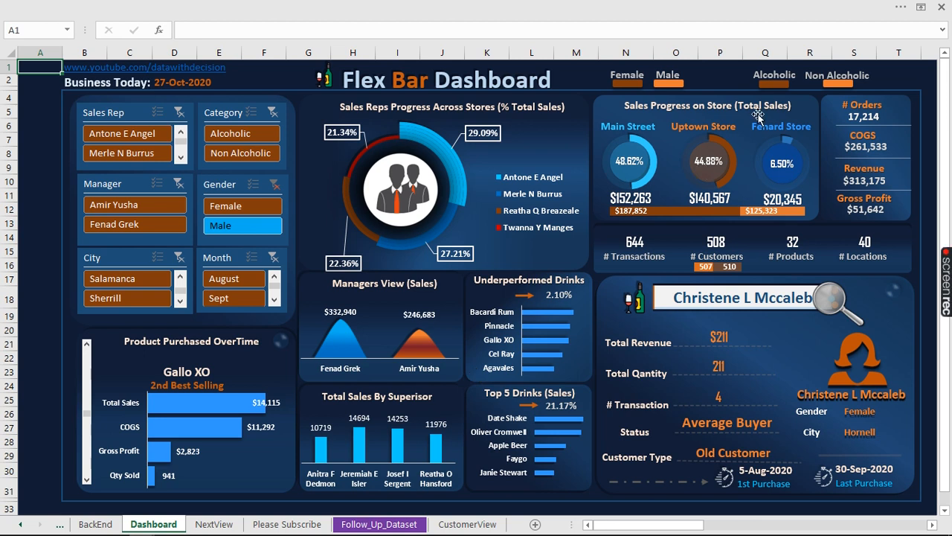
Switch back to the YouTube Lesson workbook with the unfinished dashboard
click(459, 6)
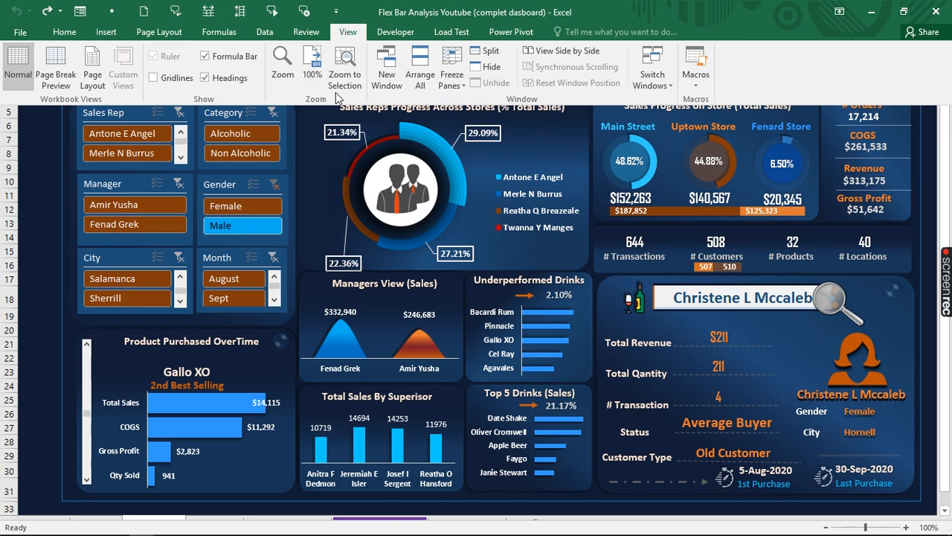
click(661, 86)
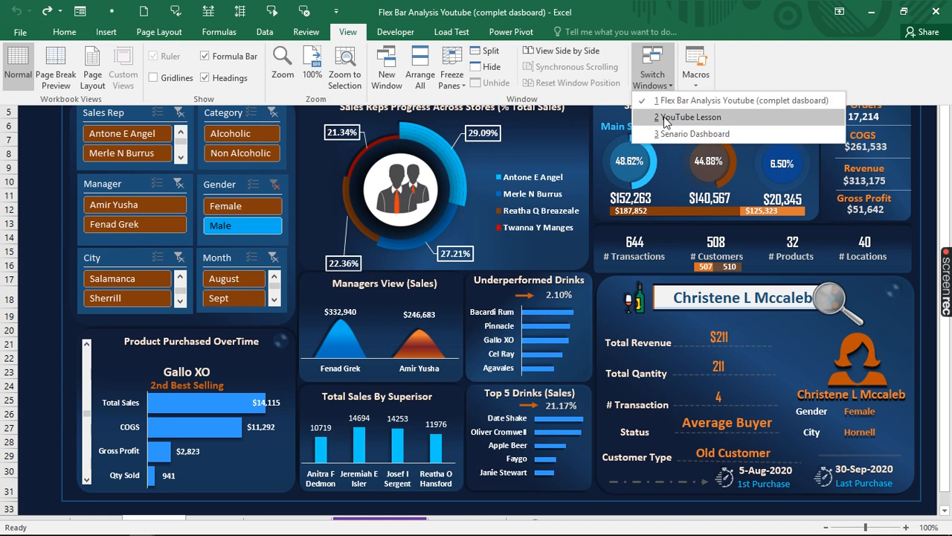
click(666, 119)
click(757, 138)
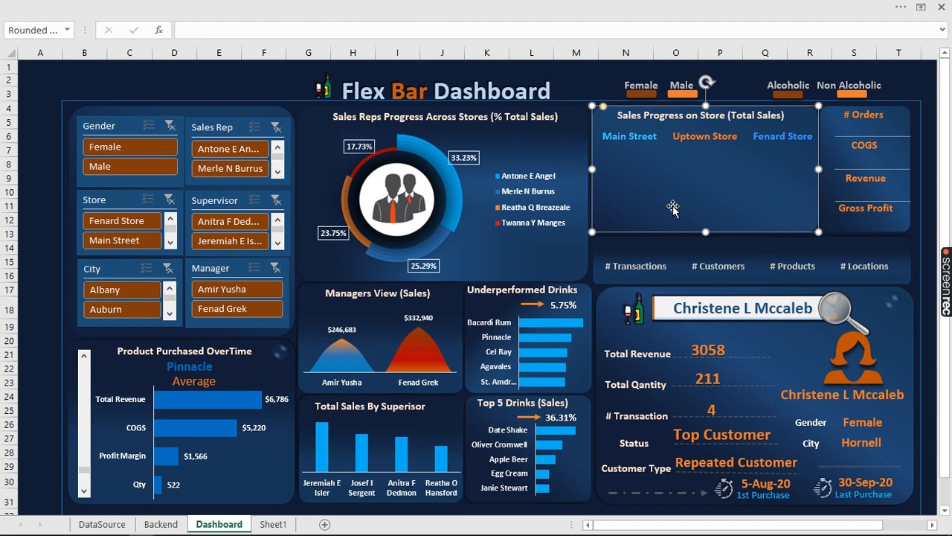
Examine the empty areas below the Metrics and Metrics 2 headings on the Backend sheet
click(161, 524)
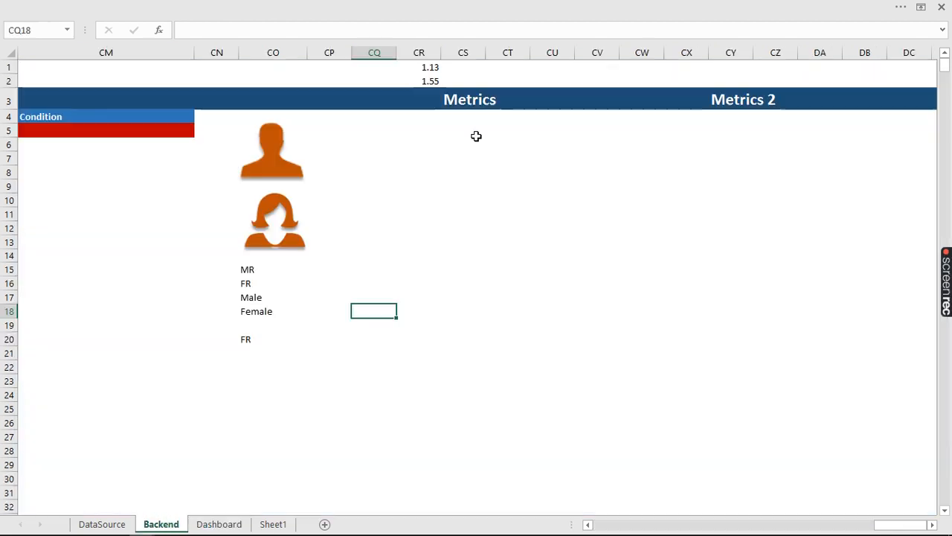
drag(476, 136, 465, 201)
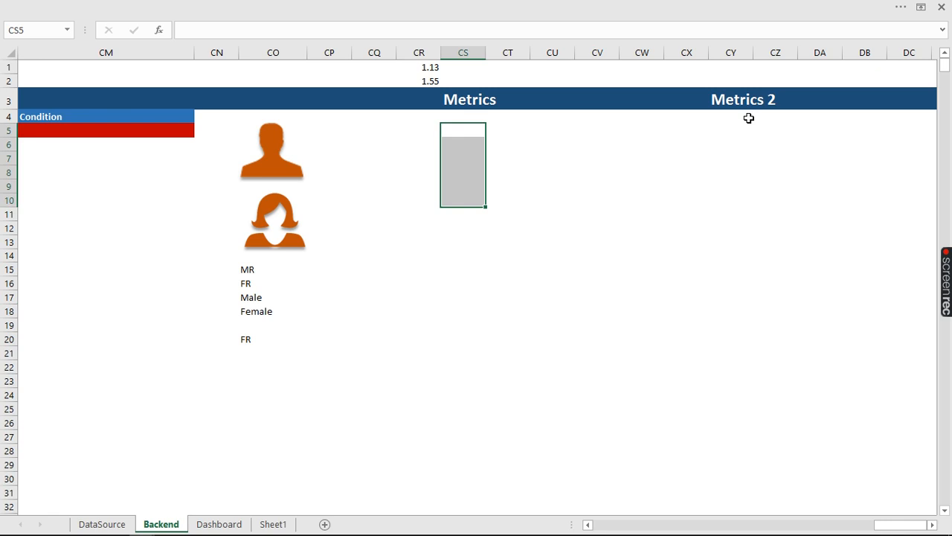
drag(749, 118, 744, 228)
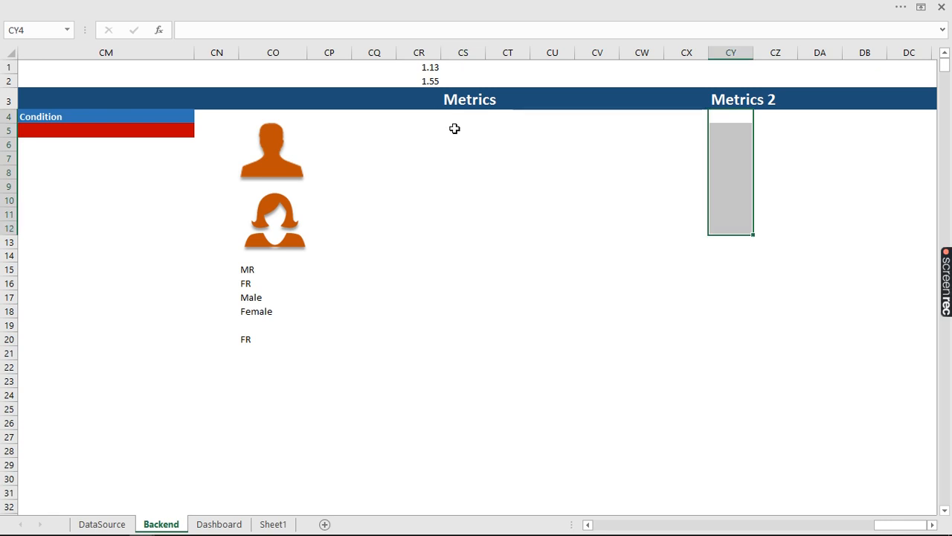
drag(455, 129, 469, 257)
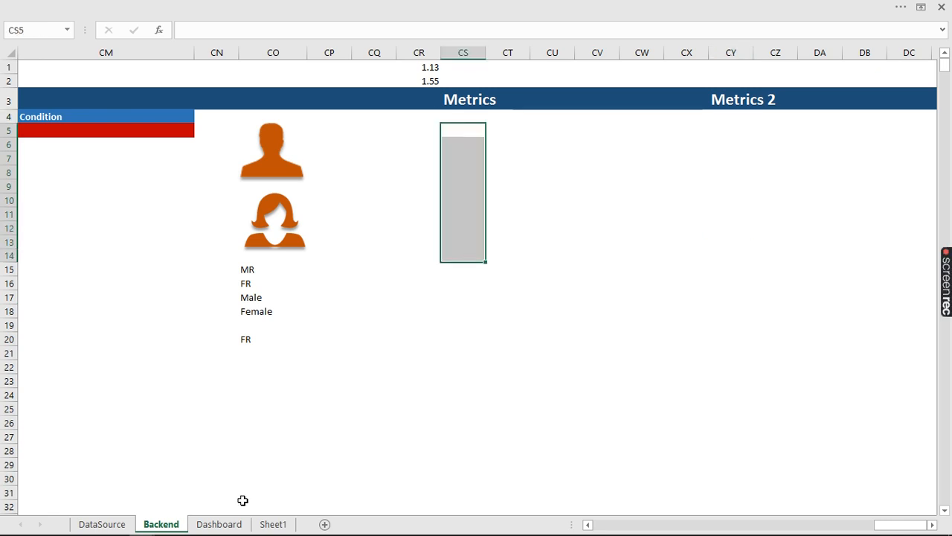
Create a PivotTable from Table1 on the DataSource sheet, placed in the existing Backend worksheet at cell CS6 under Metrics
click(110, 523)
click(162, 346)
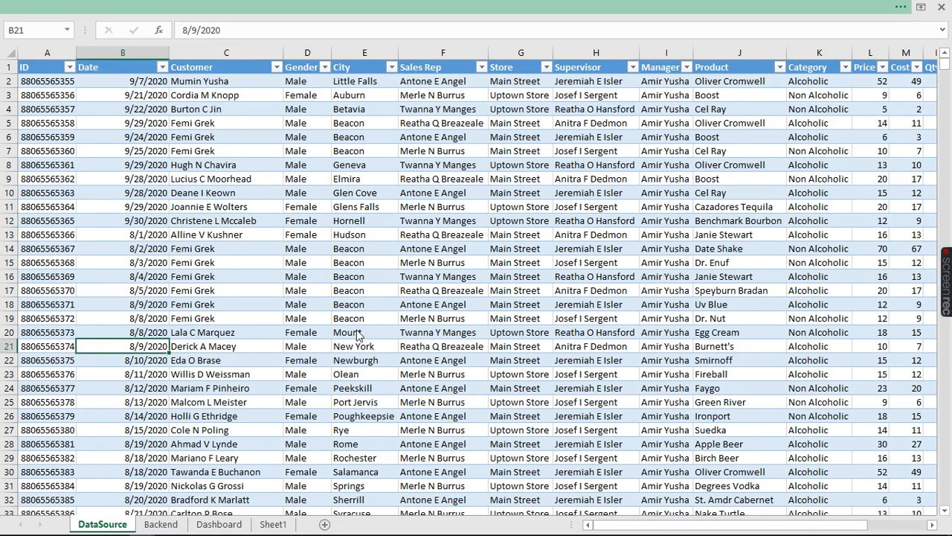
click(223, 6)
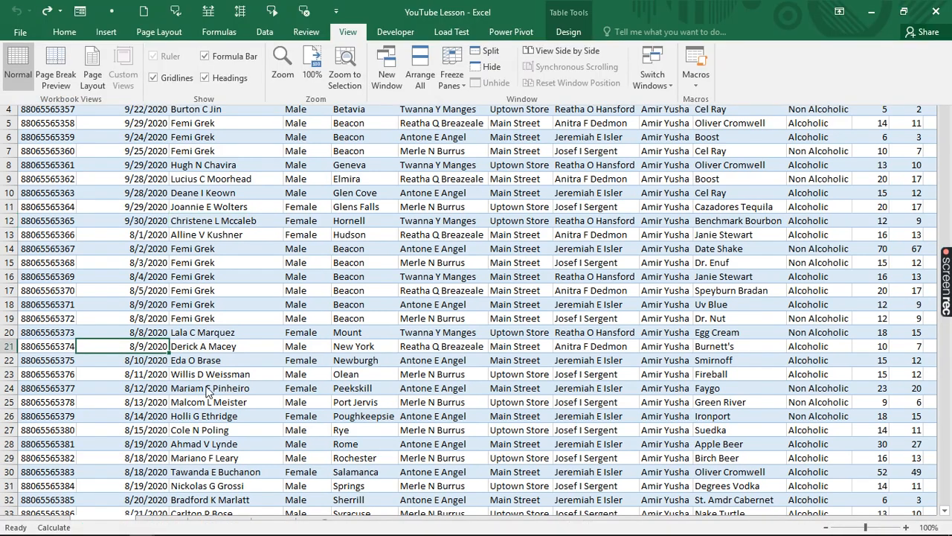
click(107, 33)
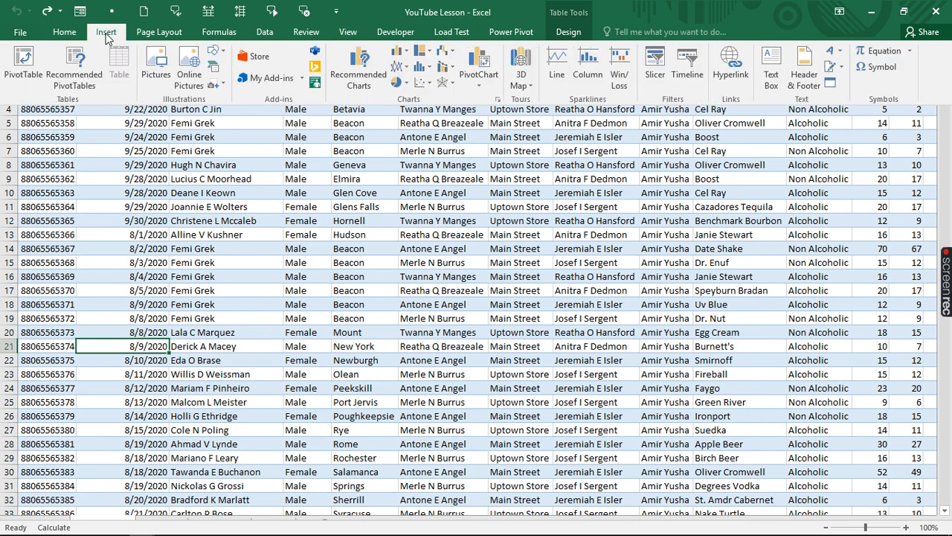
click(21, 60)
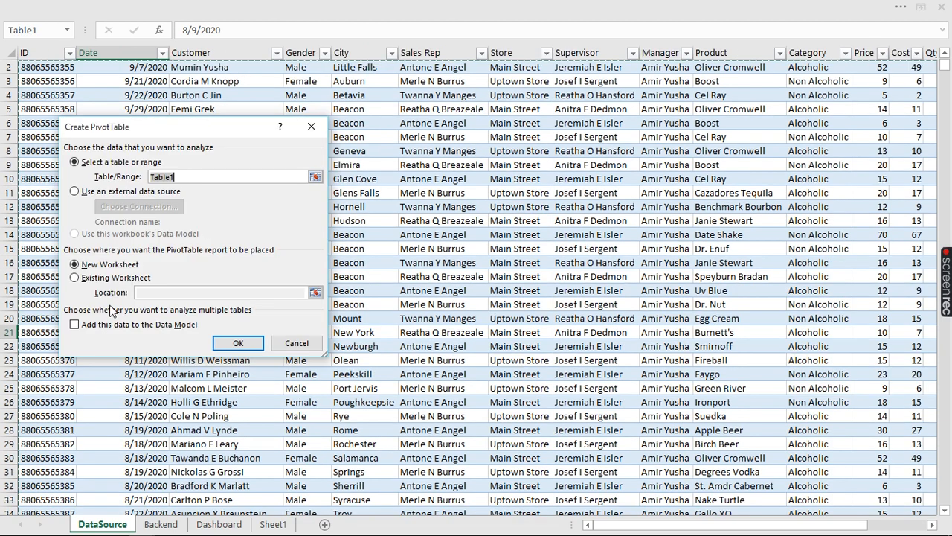
click(74, 279)
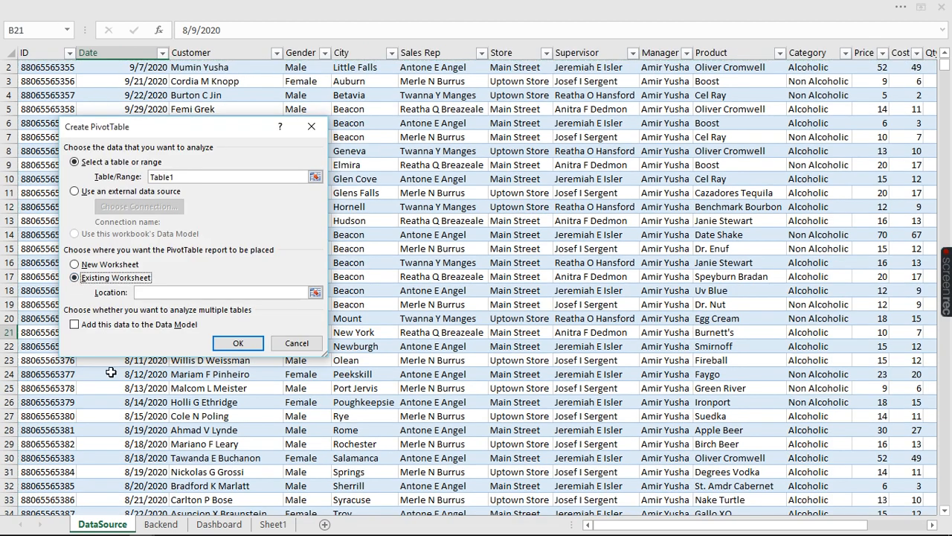
click(161, 524)
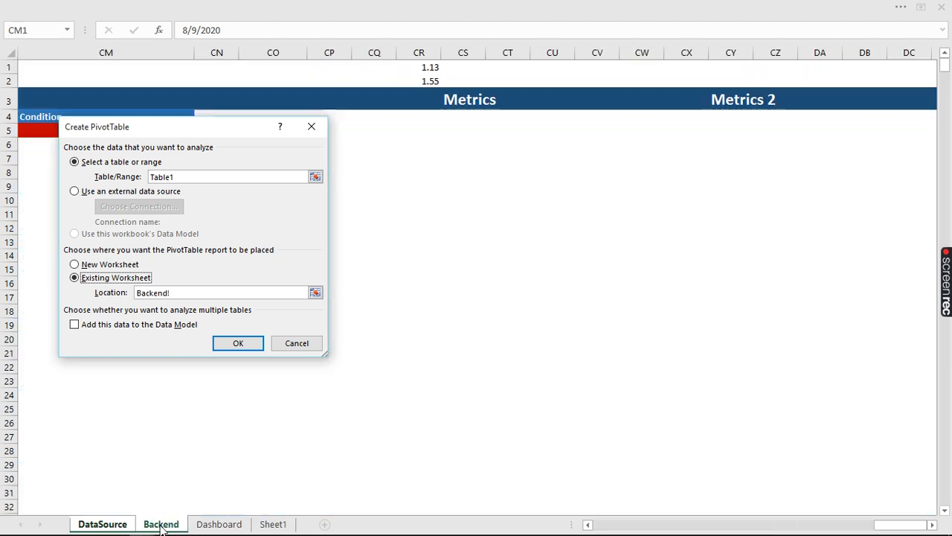
click(451, 139)
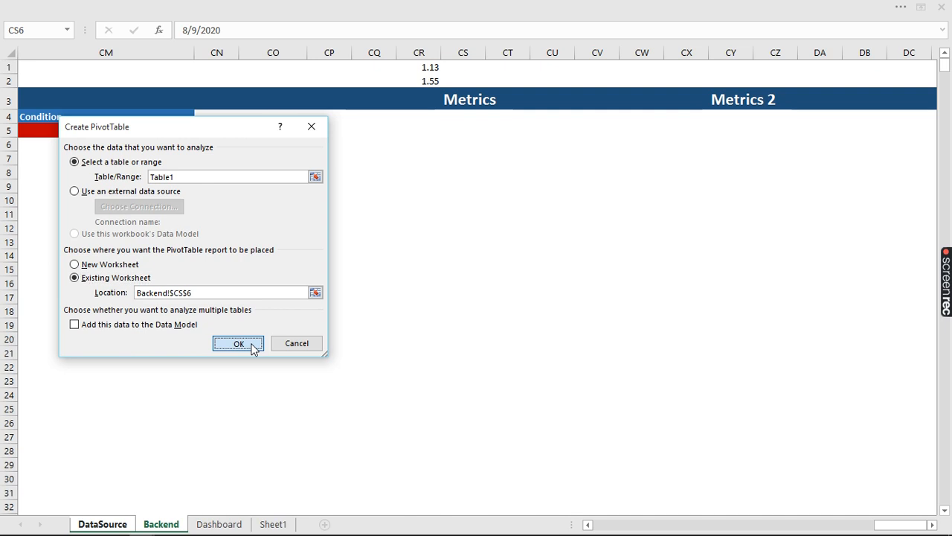
click(252, 347)
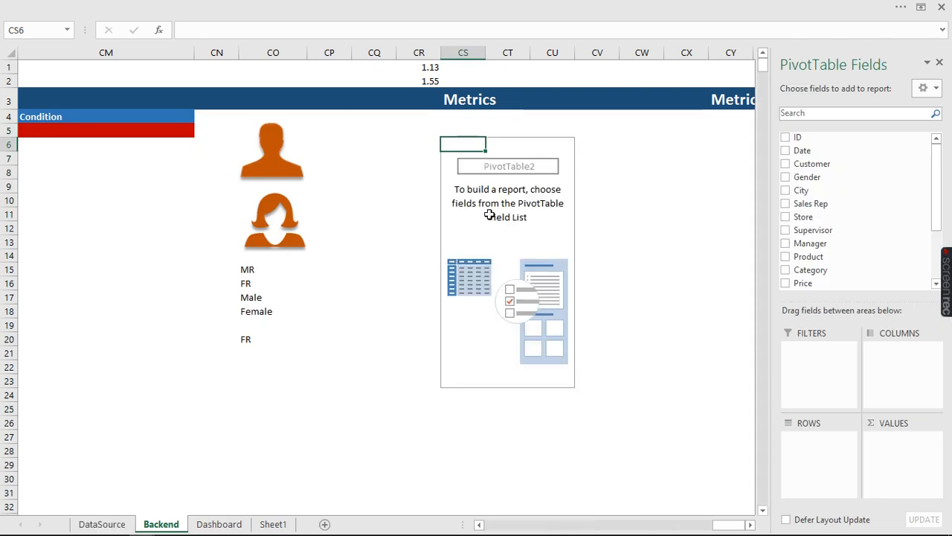
Check the dashboard's store section, and build the Backend PivotTable with Store as rows and Total Revenue added twice as values
click(205, 526)
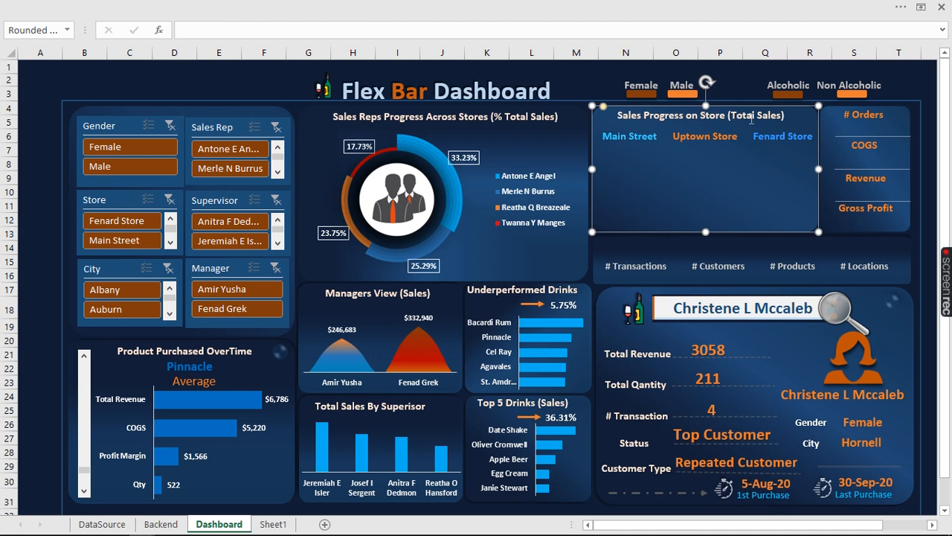
click(162, 525)
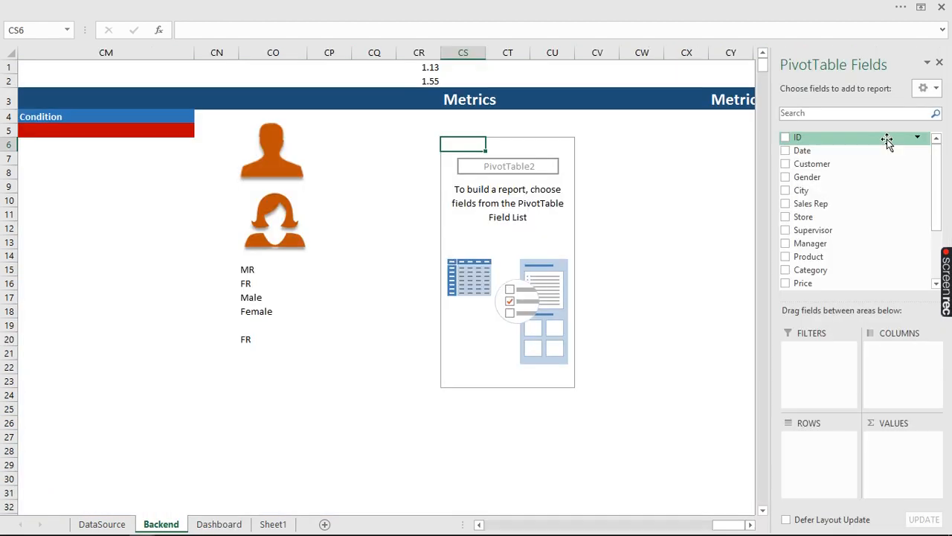
click(786, 217)
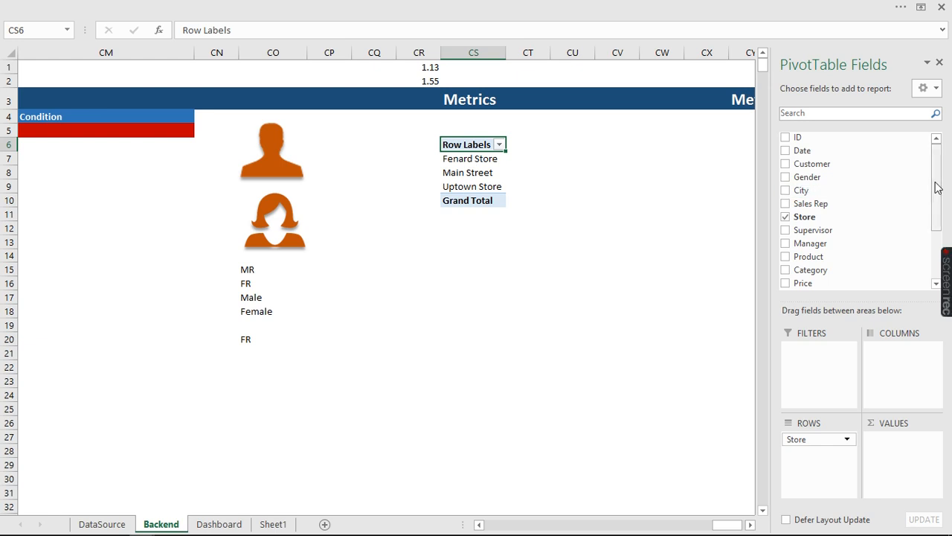
drag(936, 188, 937, 239)
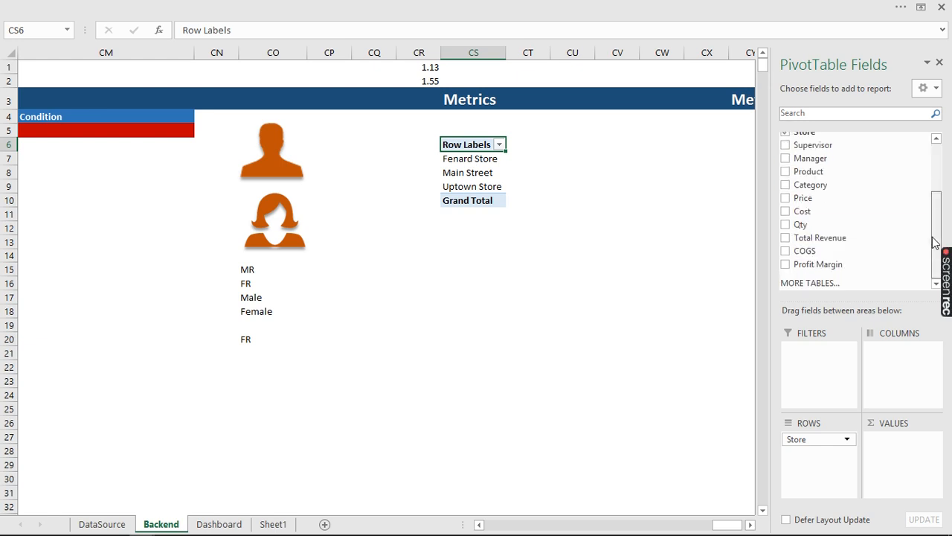
click(786, 237)
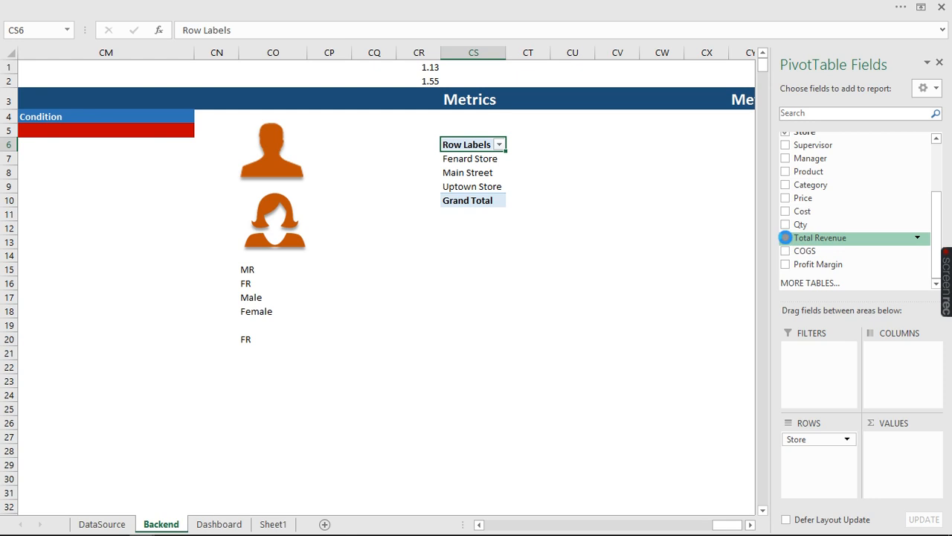
drag(821, 239, 906, 463)
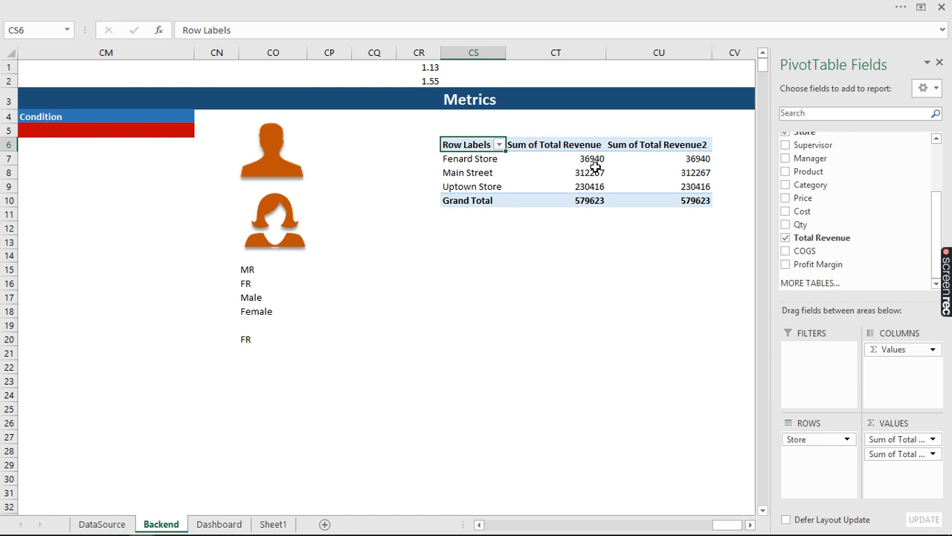
click(592, 172)
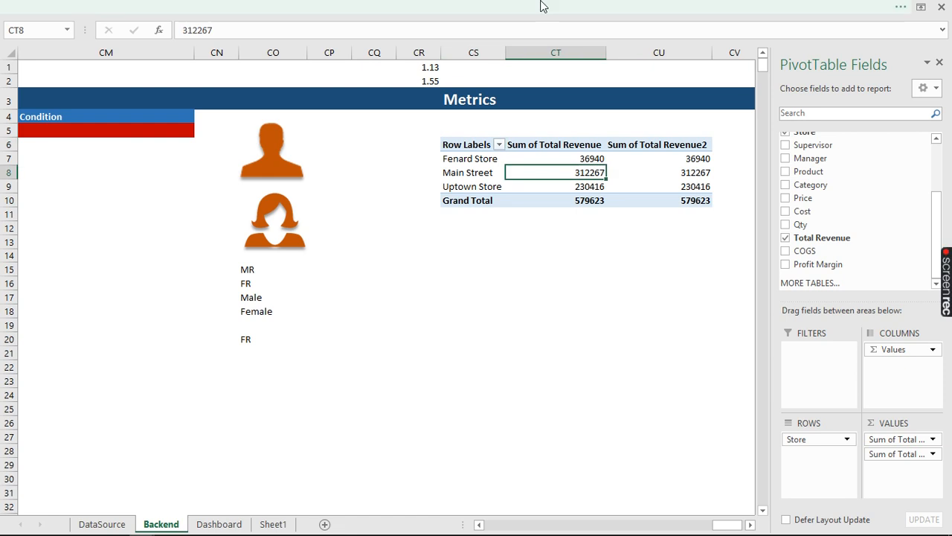
click(566, 5)
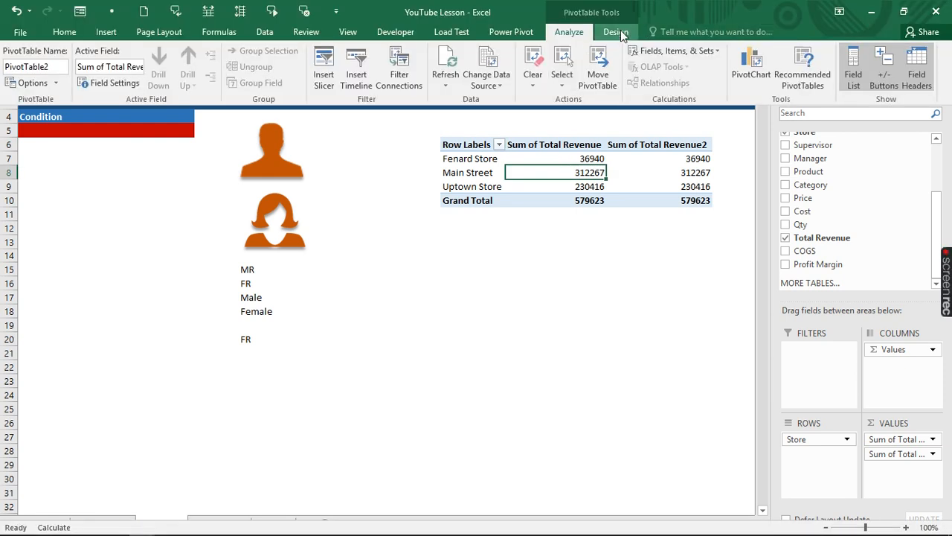
click(616, 32)
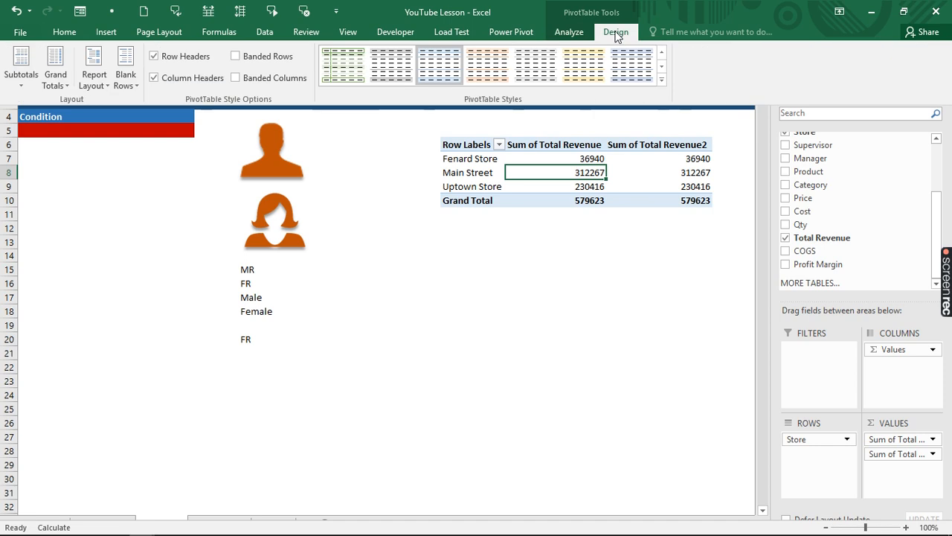
click(95, 83)
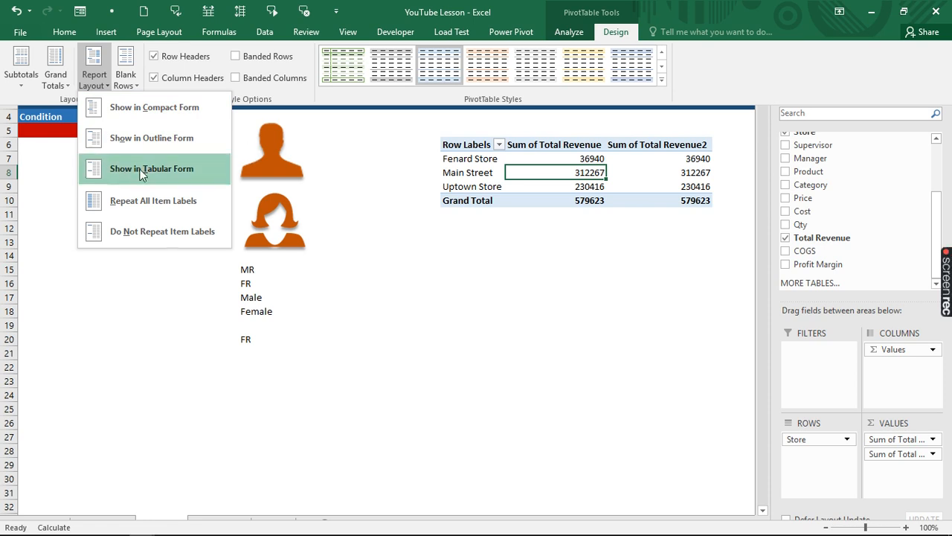
click(465, 147)
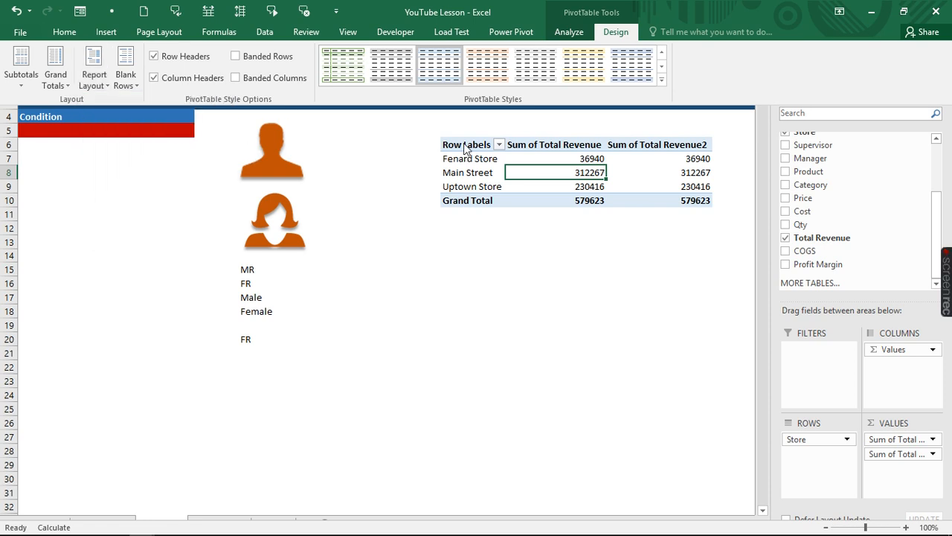
Show the Metrics PivotTable in tabular form and turn off its grand totals for rows and columns
click(466, 146)
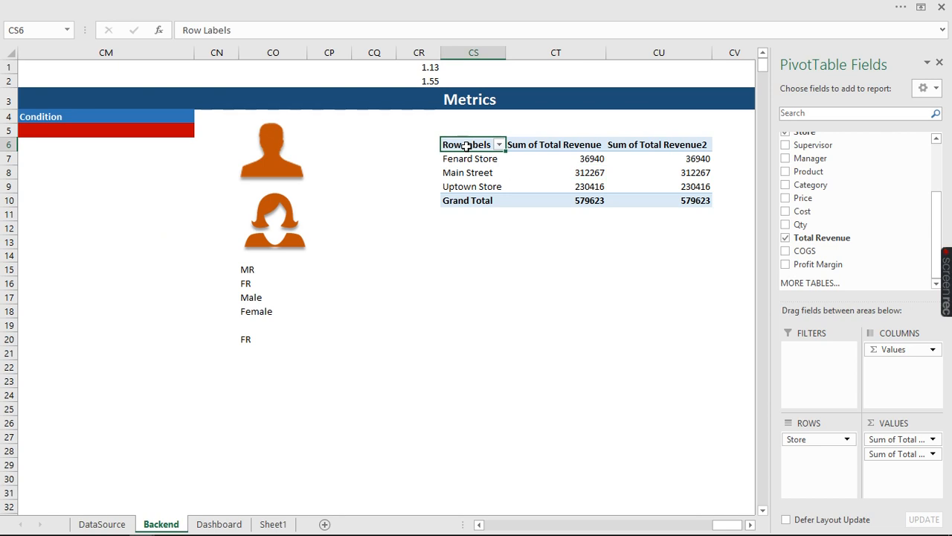
scroll(831, 234, up, 2)
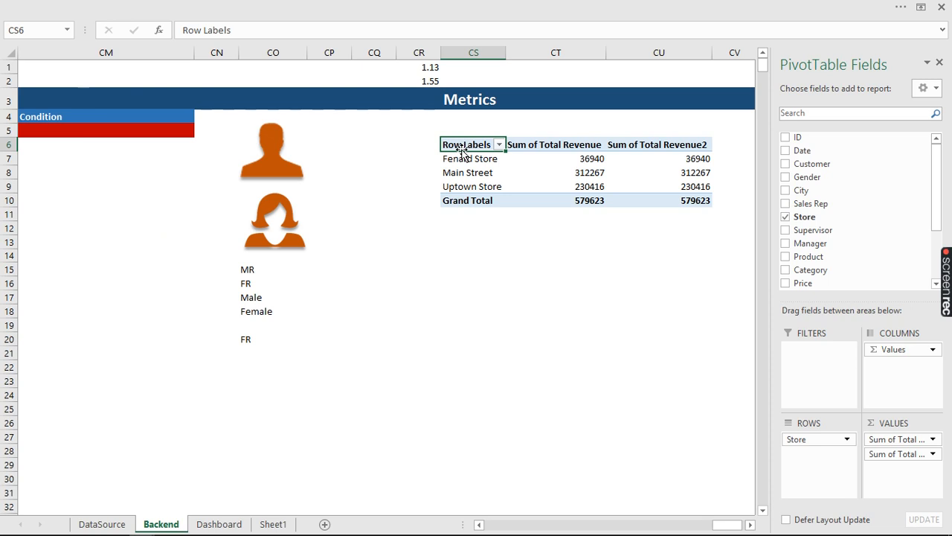
click(580, 6)
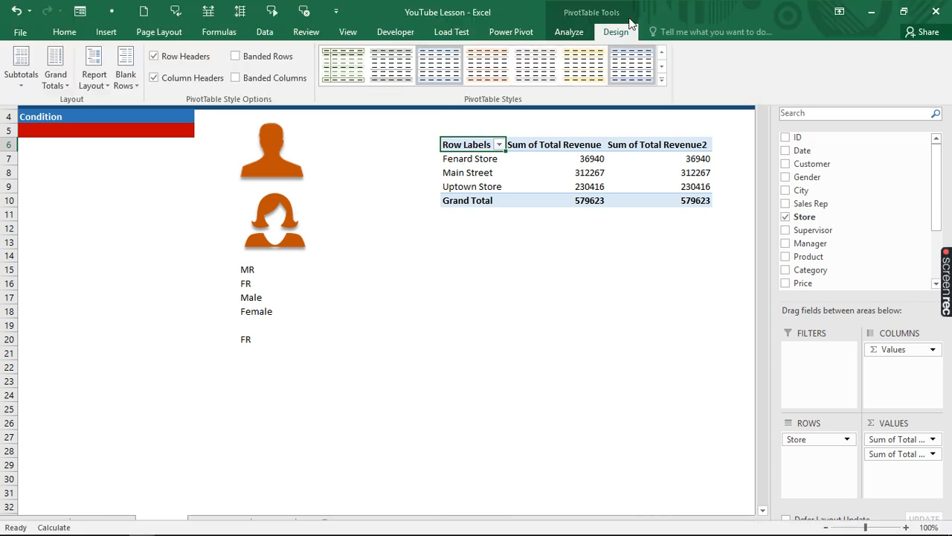
click(104, 87)
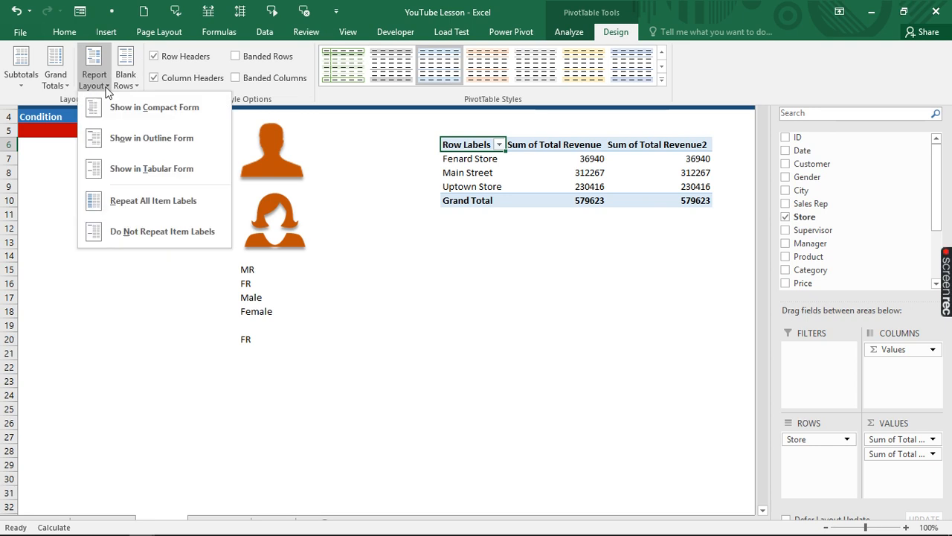
click(119, 170)
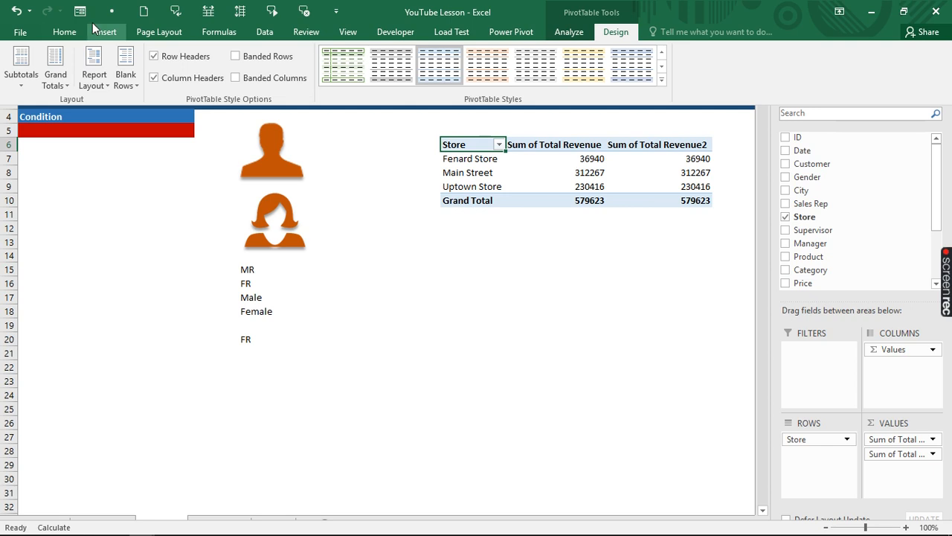
click(68, 84)
click(93, 109)
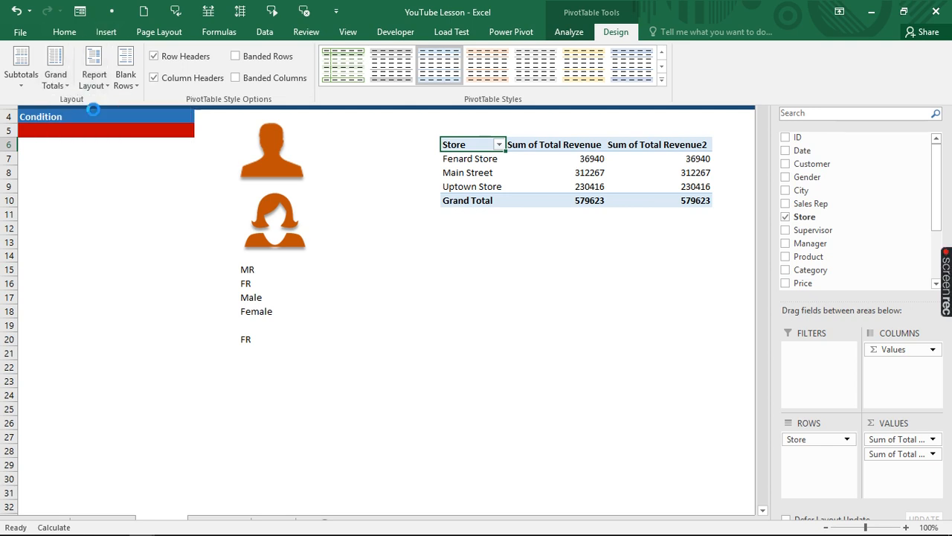
Show the PivotTable's first Sum of Total Revenue column as % of Column Total
click(584, 158)
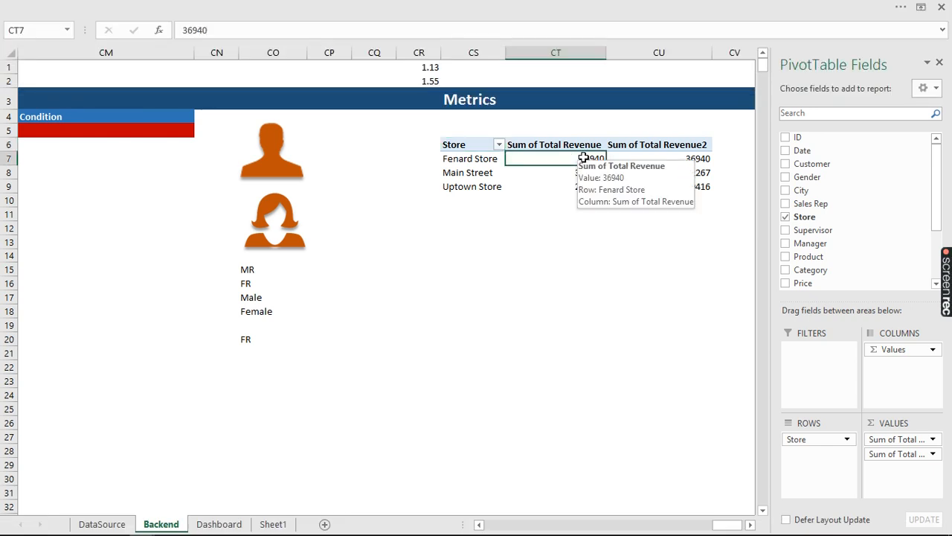
drag(584, 157, 574, 187)
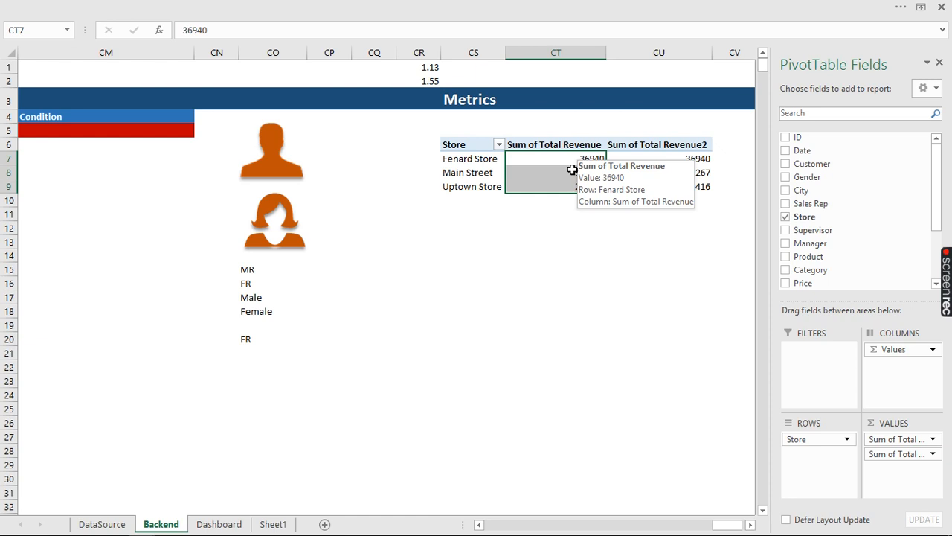
right_click(577, 158)
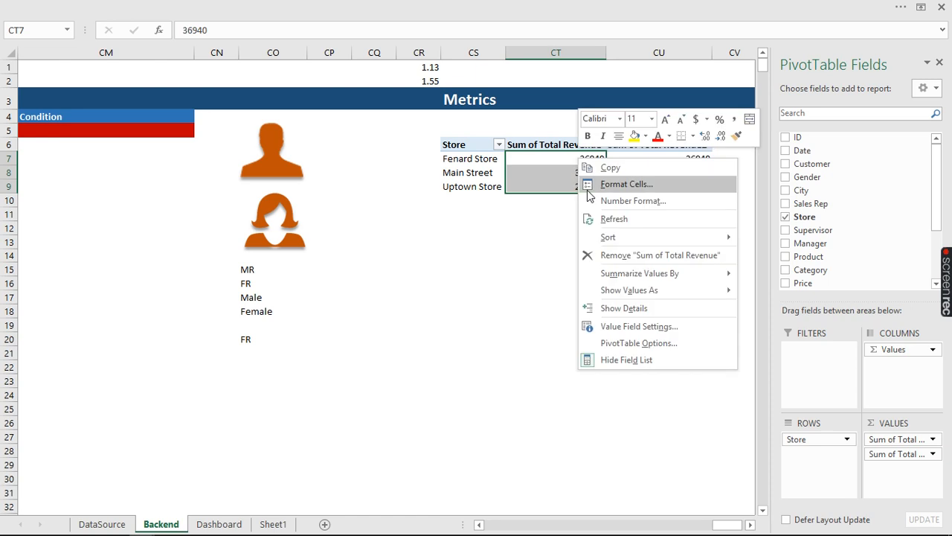
mouse_move(636, 275)
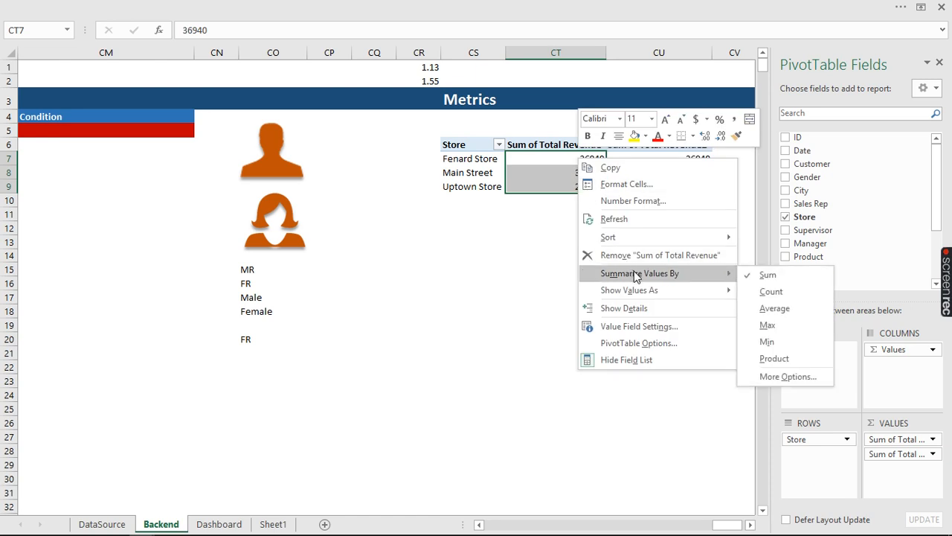
mouse_move(641, 295)
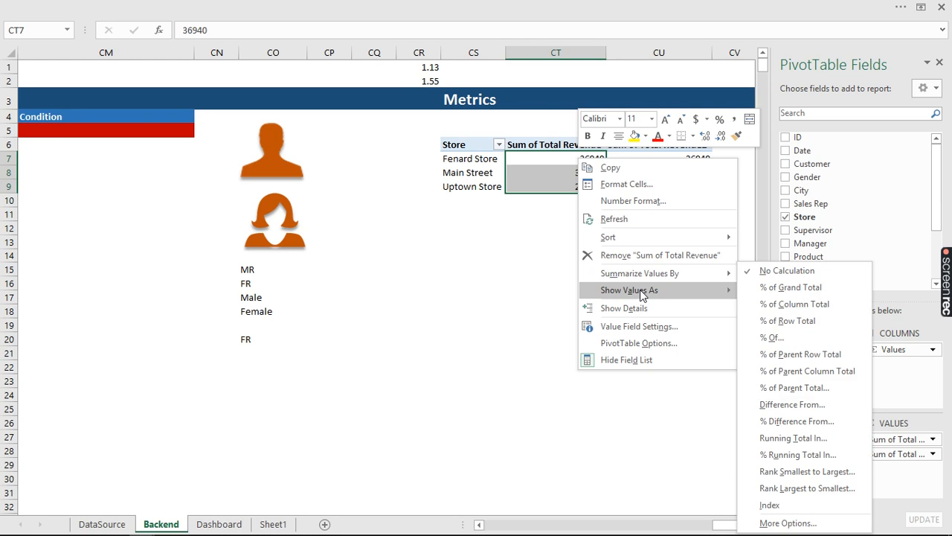
click(789, 305)
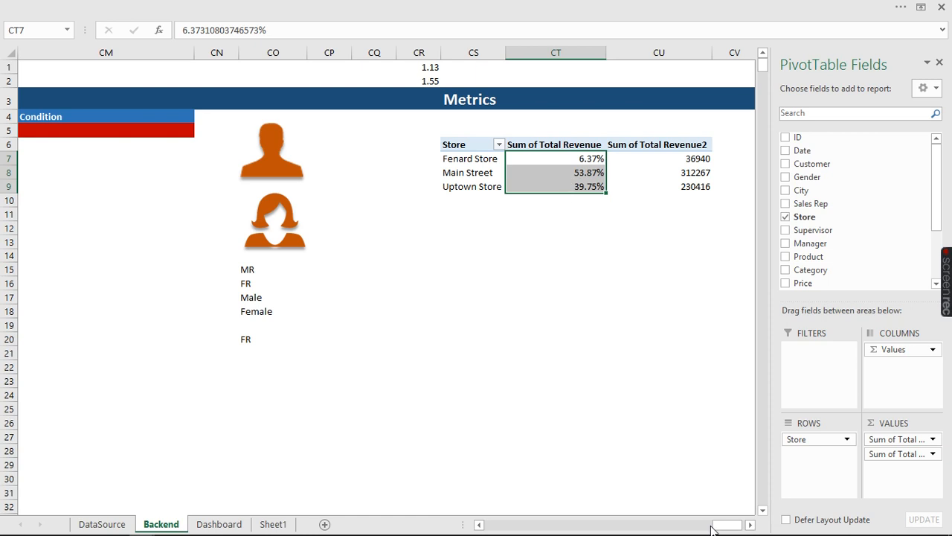
Under Metrics 2, link cell CX6 to the first store name with =CS7 and CY6 to its revenue percentage with =CT7
click(750, 525)
click(750, 525)
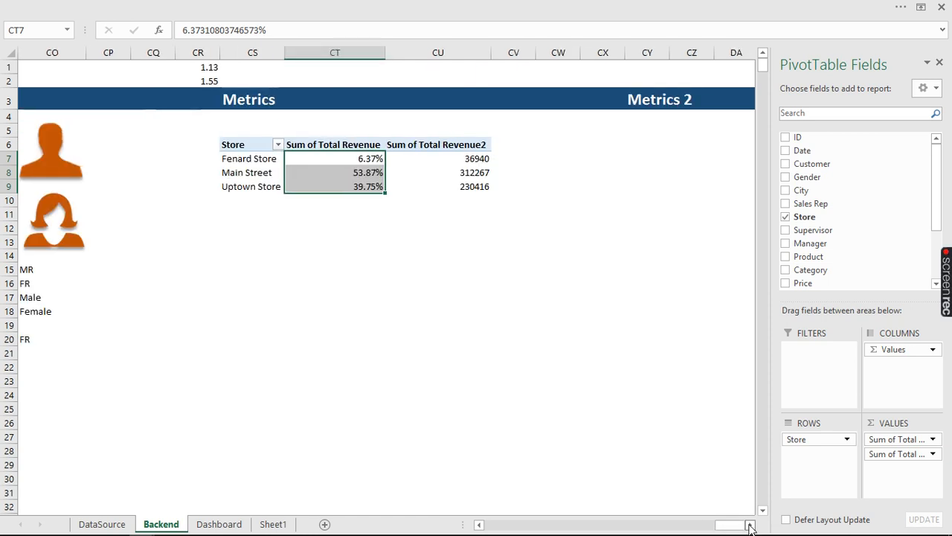
click(750, 525)
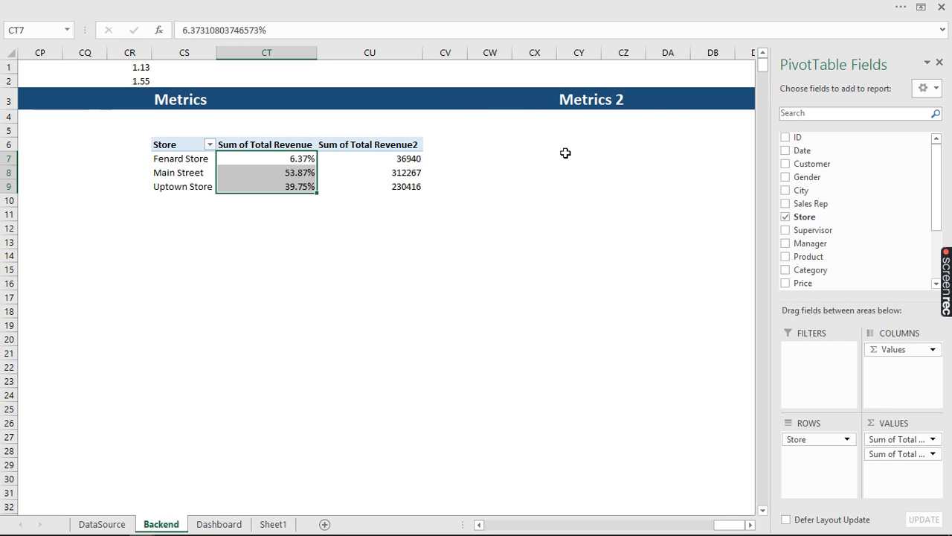
click(750, 524)
click(750, 524)
click(752, 524)
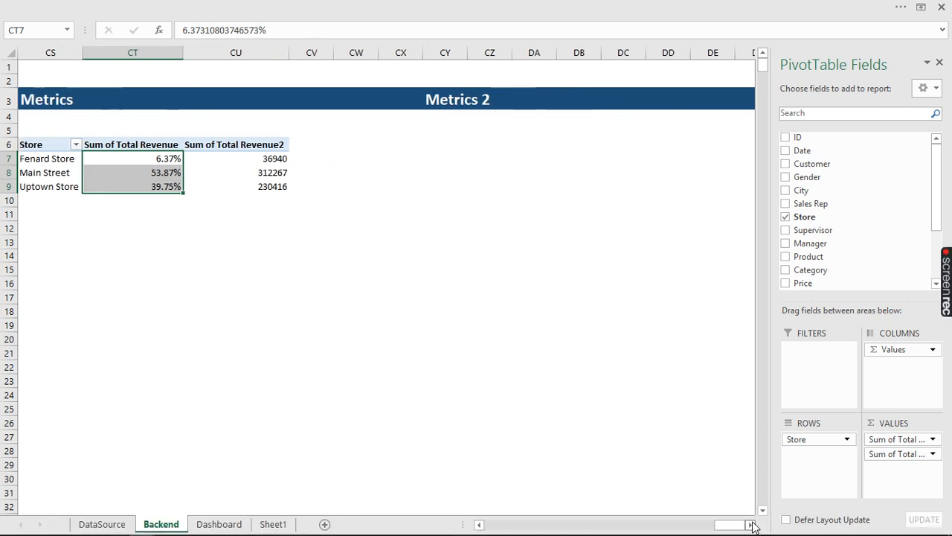
click(401, 145)
text(=)
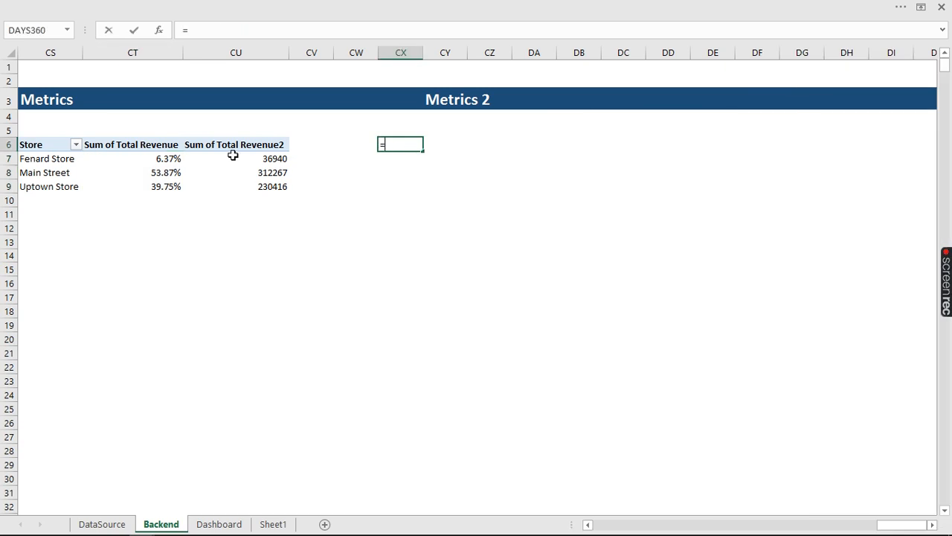
click(63, 160)
key(Tab)
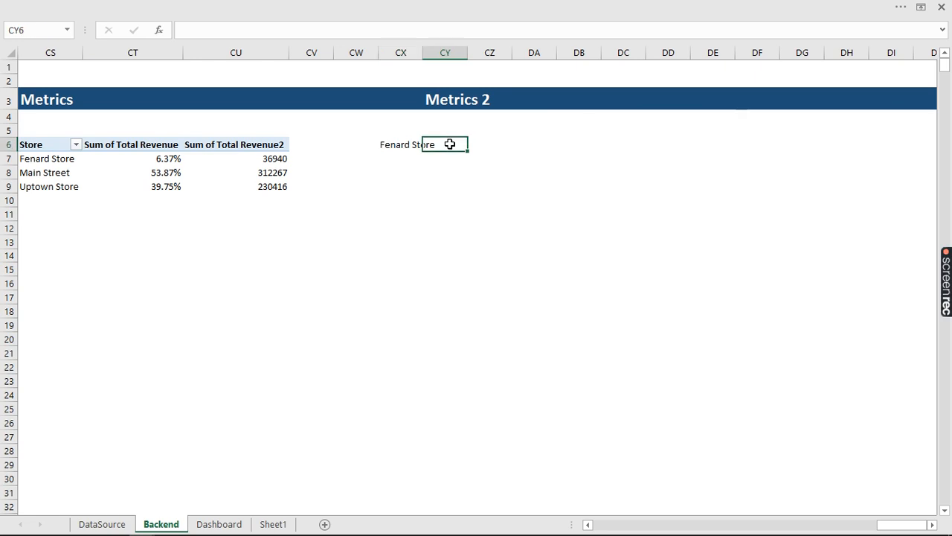
text(=)
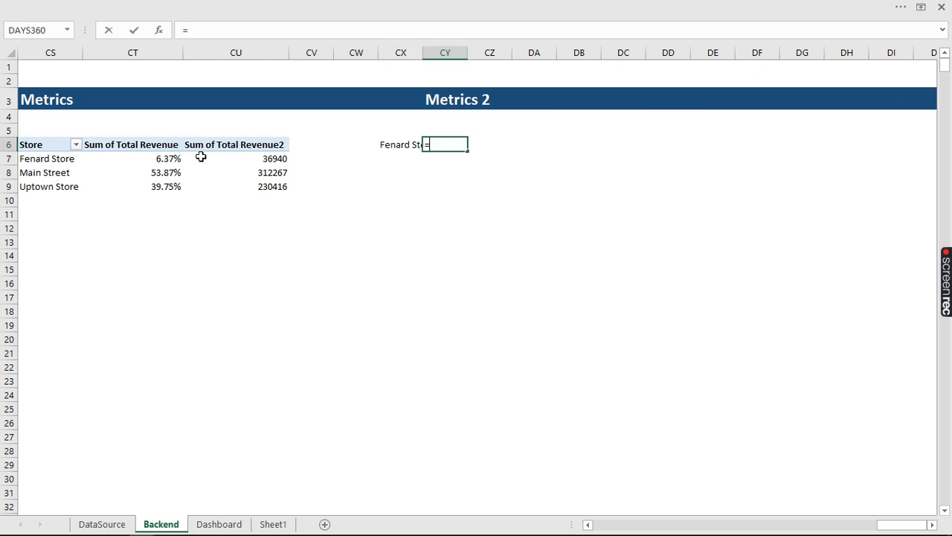
click(156, 161)
key(Return)
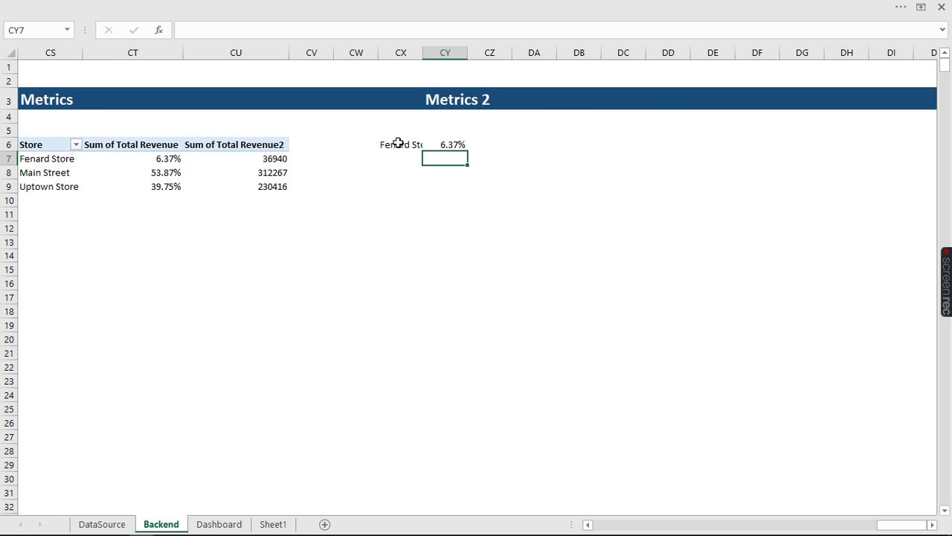
Fill the CX6:CY6 link formulas down through row 8, leaving row 9 empty, and autofit column CX to the store names
click(404, 144)
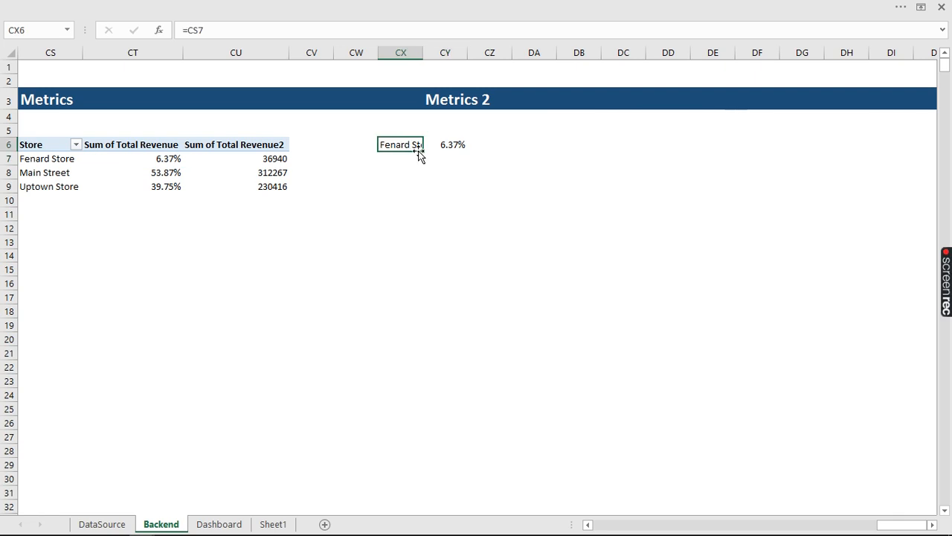
mouse_move(423, 144)
mouse_down()
mouse_move(464, 148)
mouse_move(468, 188)
mouse_move(410, 187)
mouse_up()
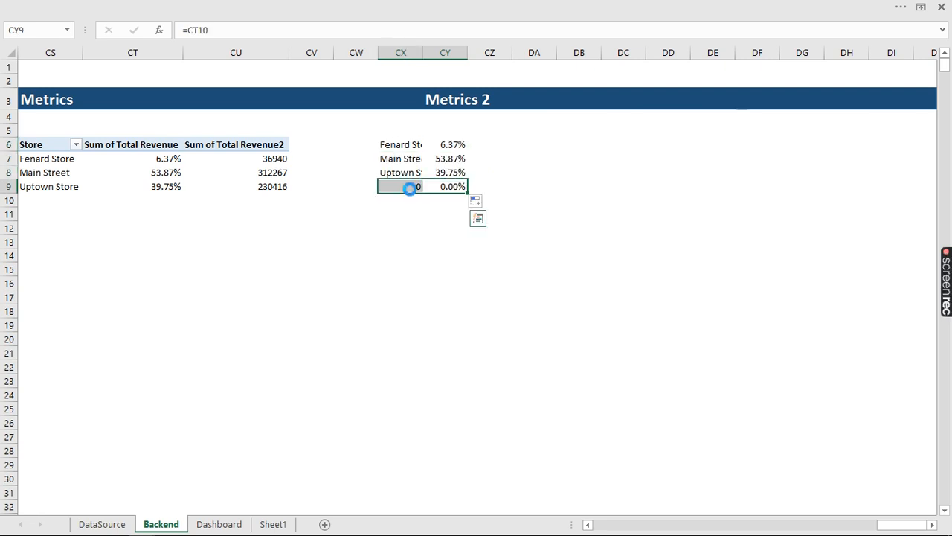
key(Delete)
double_click(423, 52)
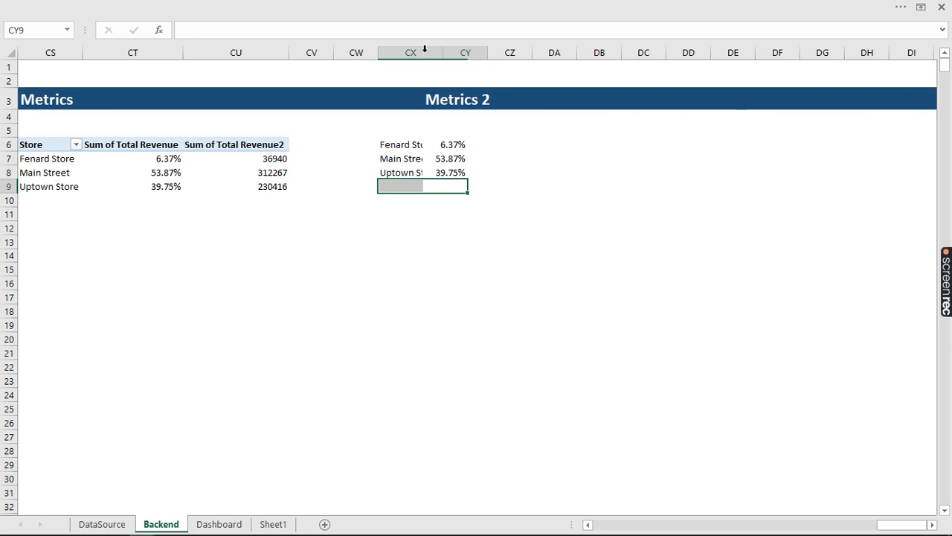
Calculate each store's remaining percentage by entering =1-CY6 in CZ6 and filling it down to CZ8
click(503, 145)
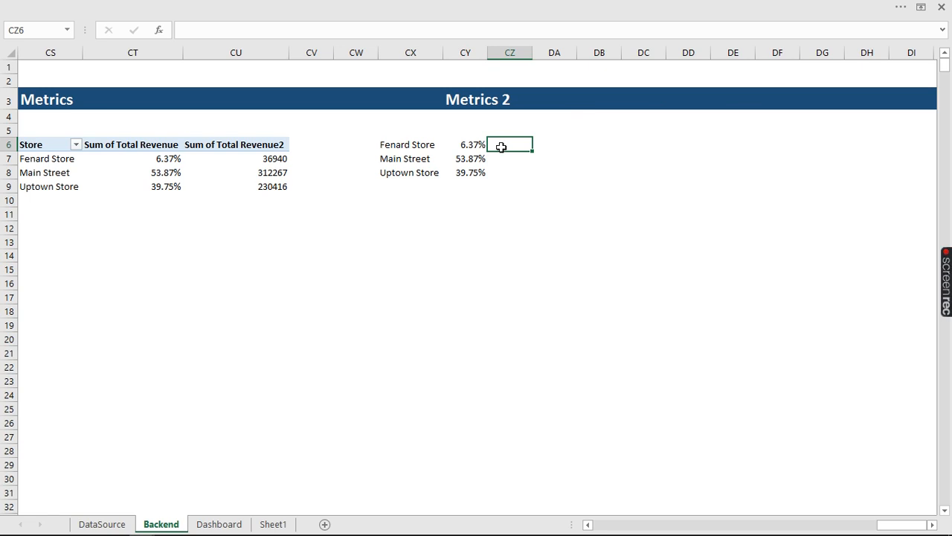
text(=)
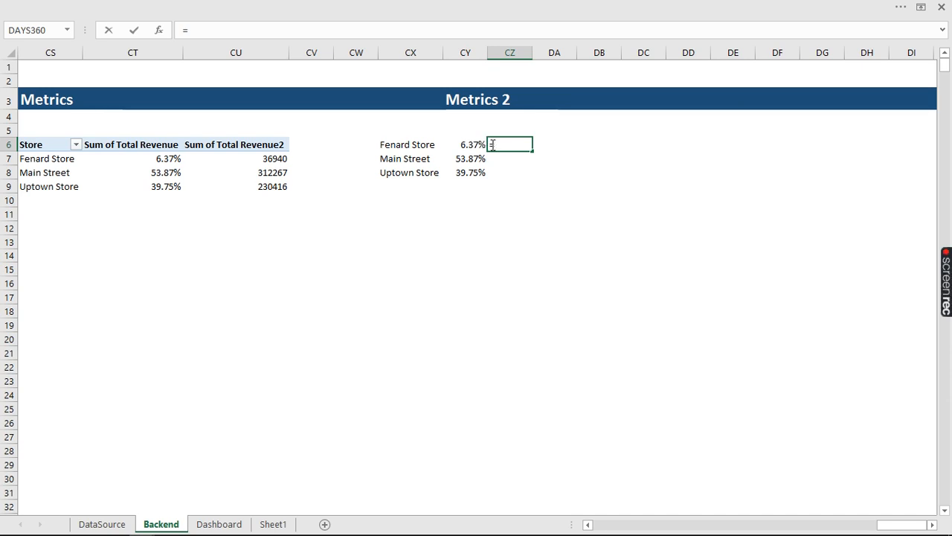
text(1)
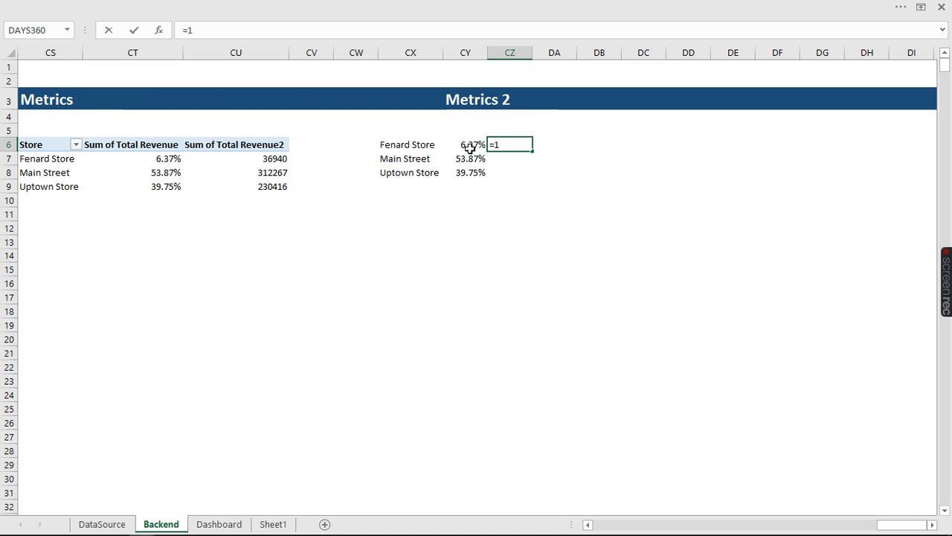
text(-)
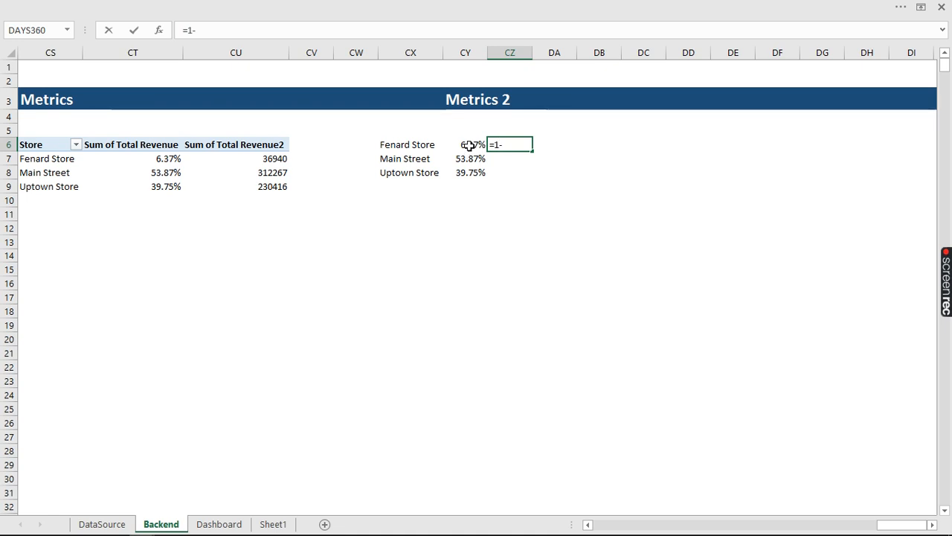
click(469, 145)
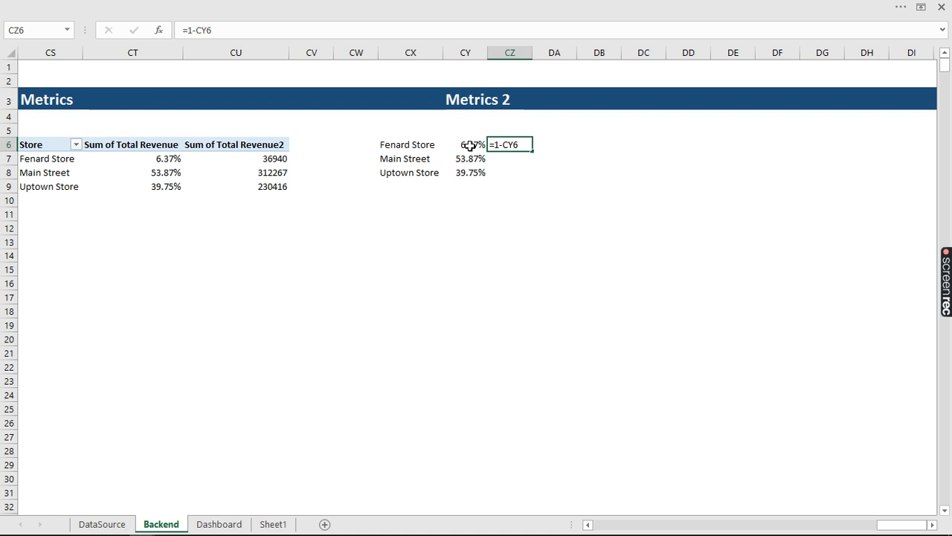
key(ctrl+Return)
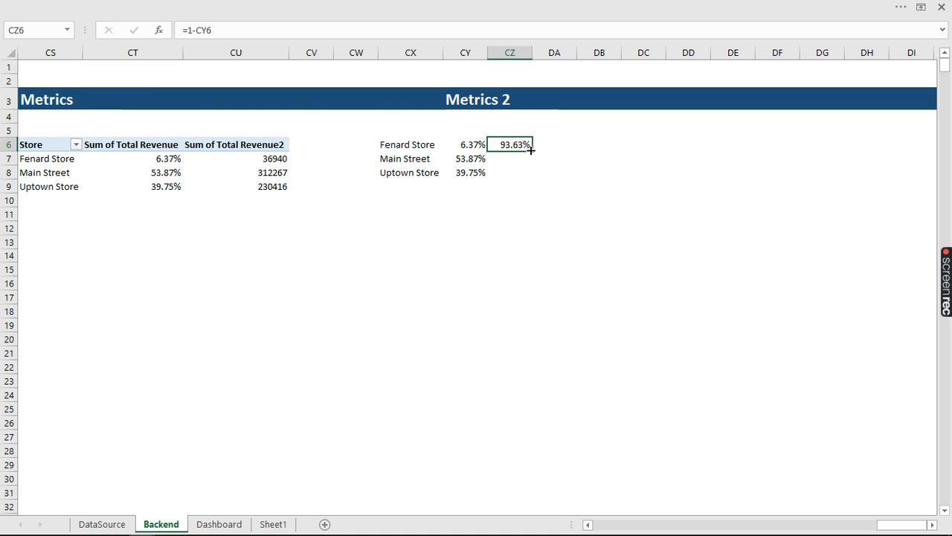
drag(531, 150, 531, 175)
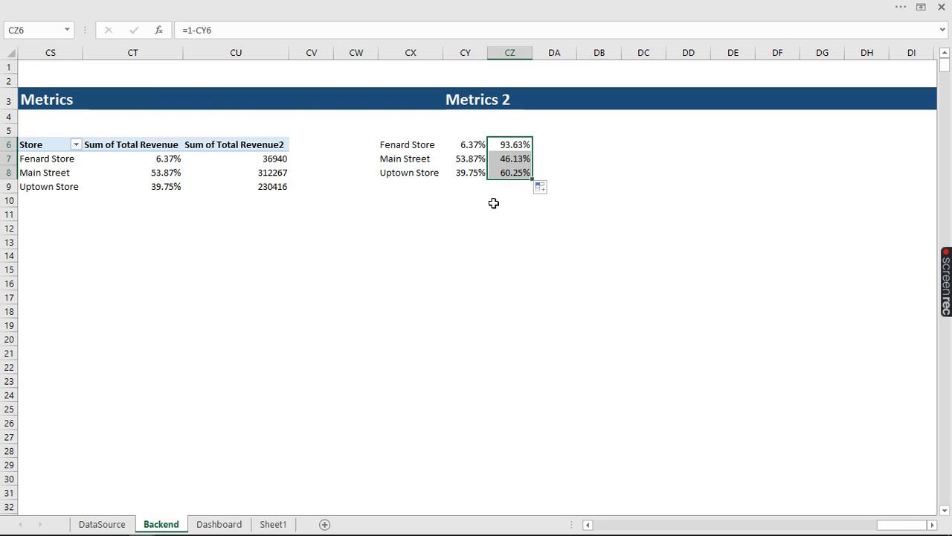
click(505, 145)
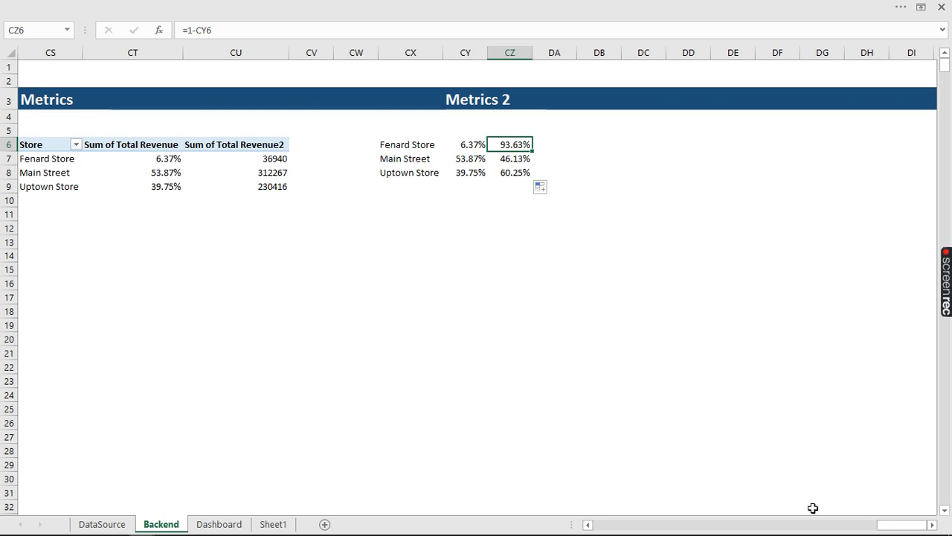
Insert a doughnut chart from the Fenard Store data in CX6:CZ6 and place it in the empty area below the PivotTable
mouse_move(883, 530)
mouse_down()
mouse_move(871, 528)
mouse_move(881, 526)
mouse_up()
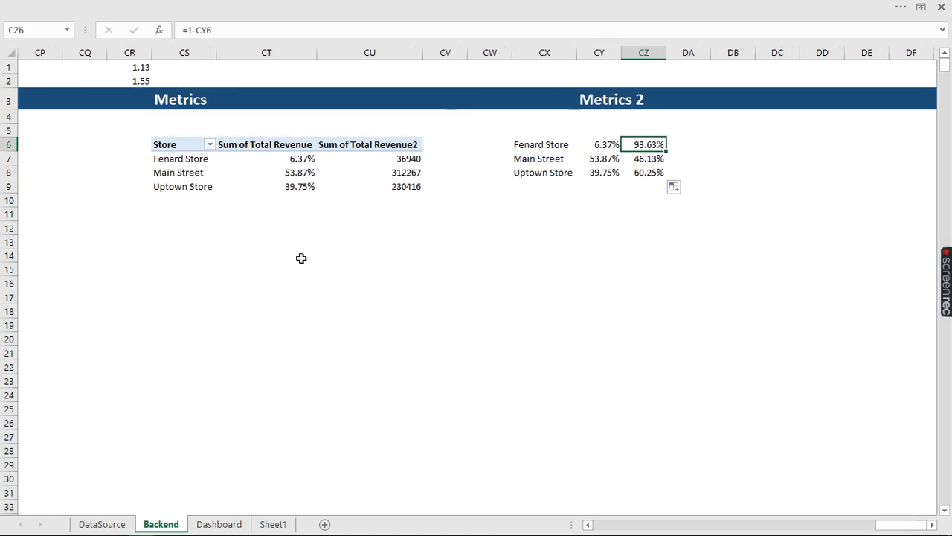
click(536, 146)
drag(536, 146, 633, 143)
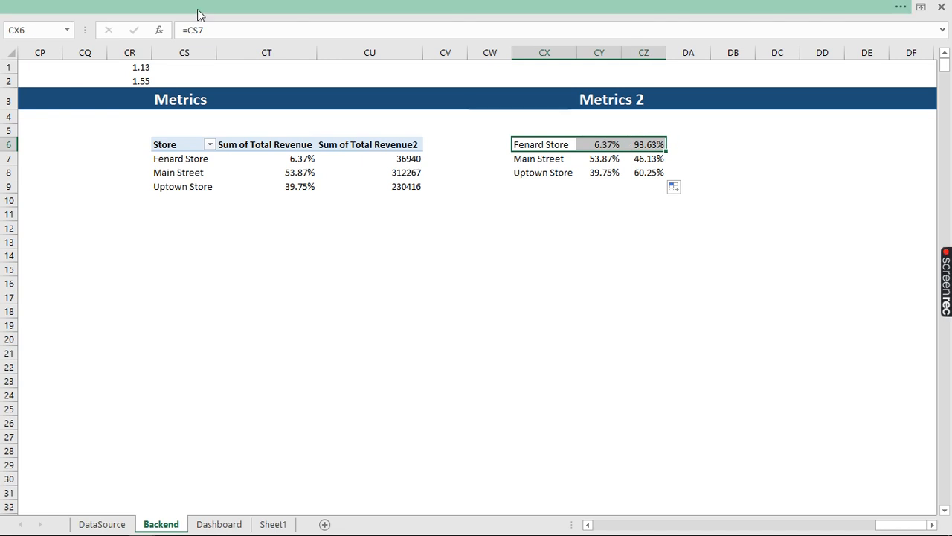
click(197, 9)
click(104, 33)
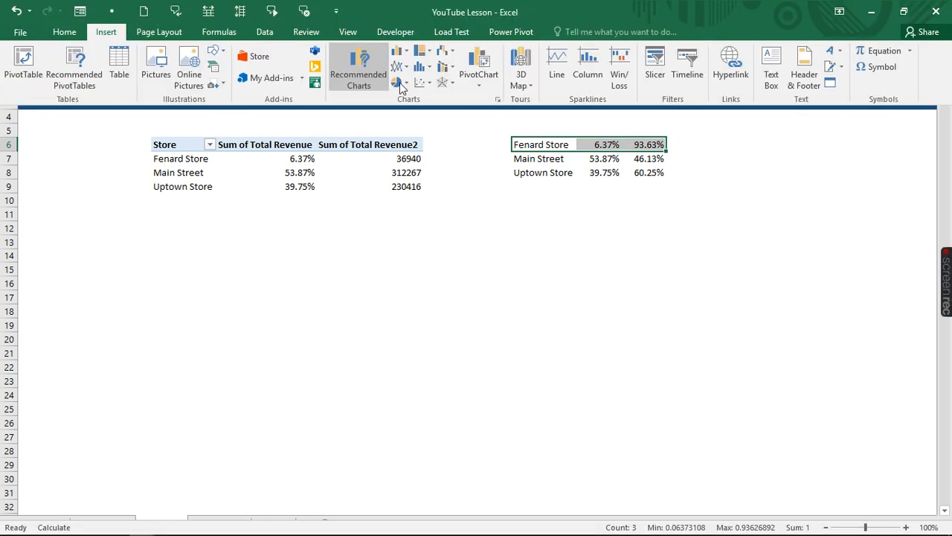
click(405, 84)
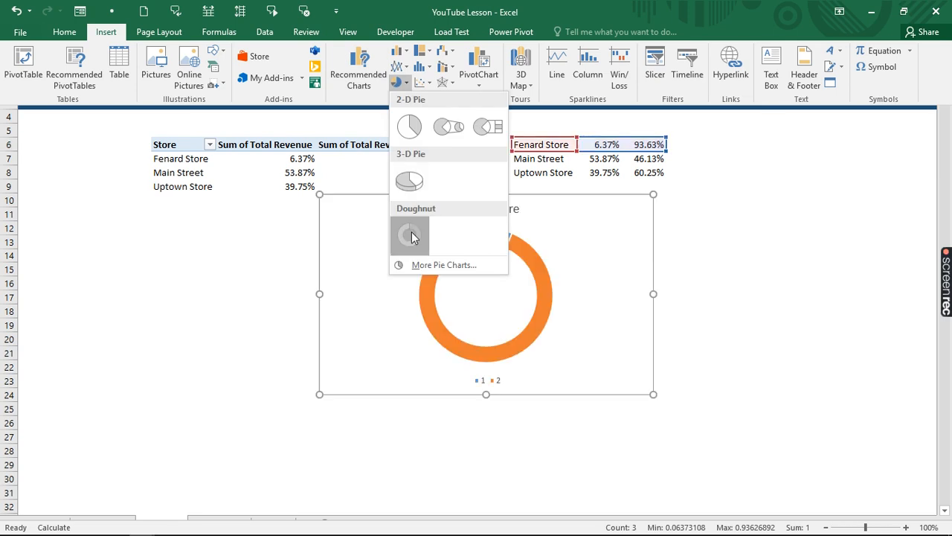
click(414, 236)
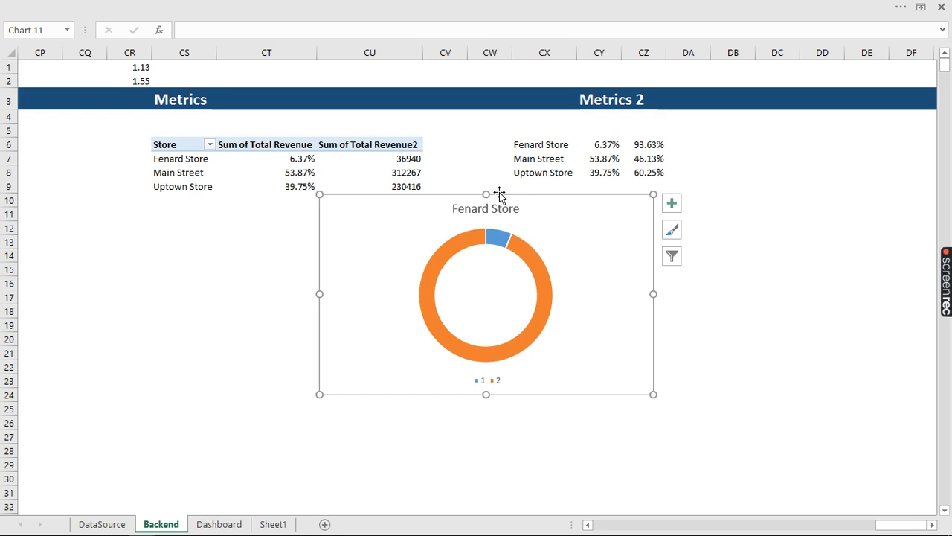
drag(500, 195, 435, 230)
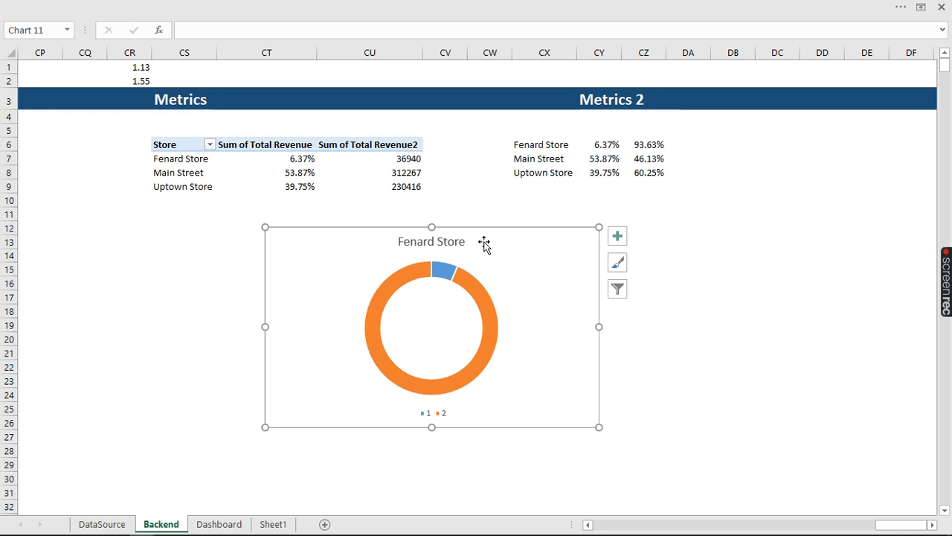
Remove the fill and outline from the Fenard Store doughnut's chart area
mouse_move(442, 271)
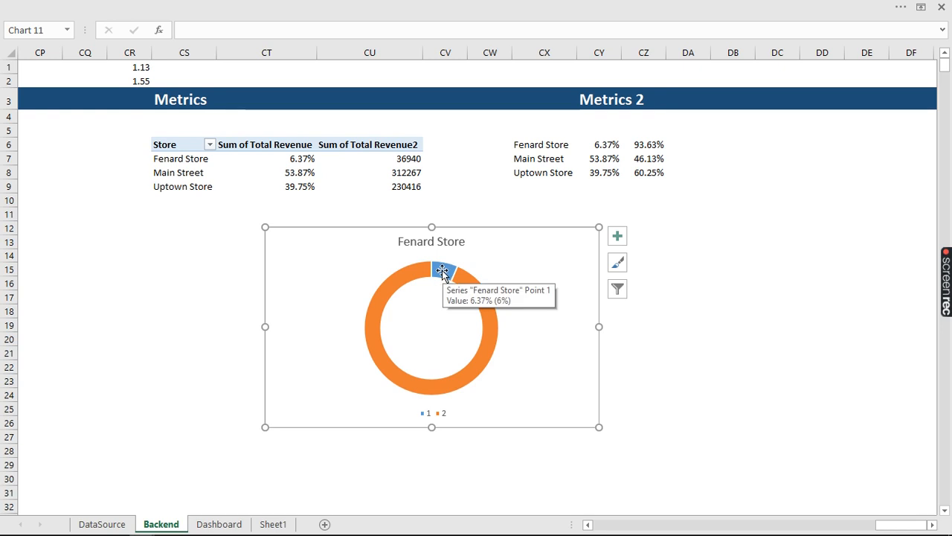
click(650, 145)
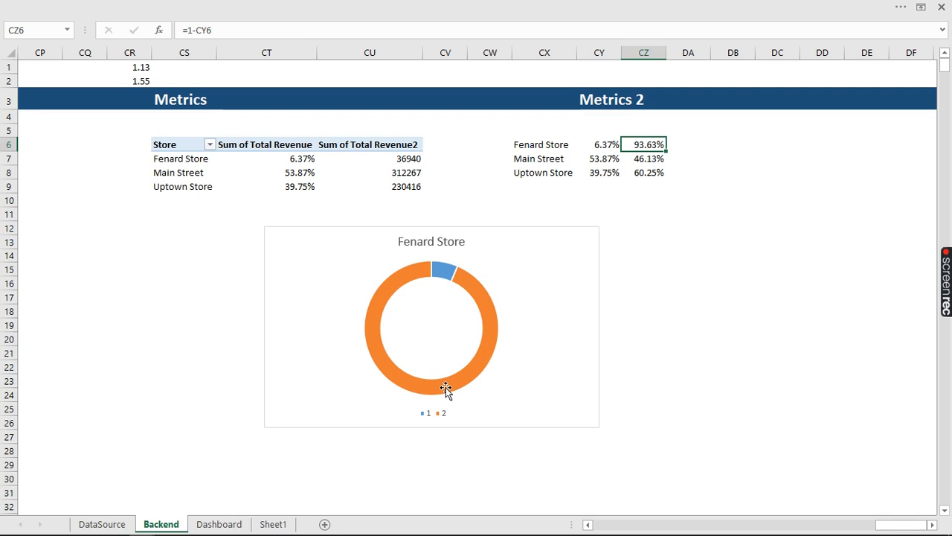
mouse_move(364, 315)
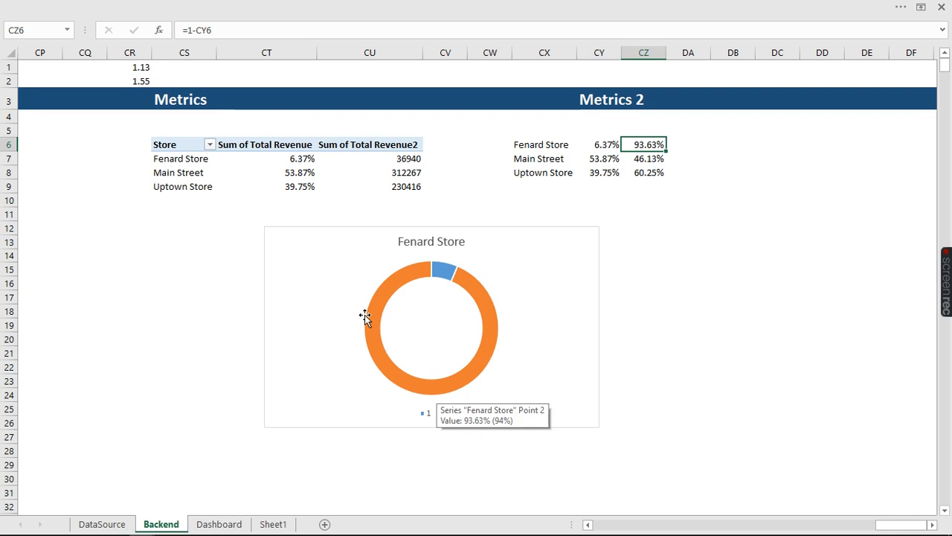
click(369, 235)
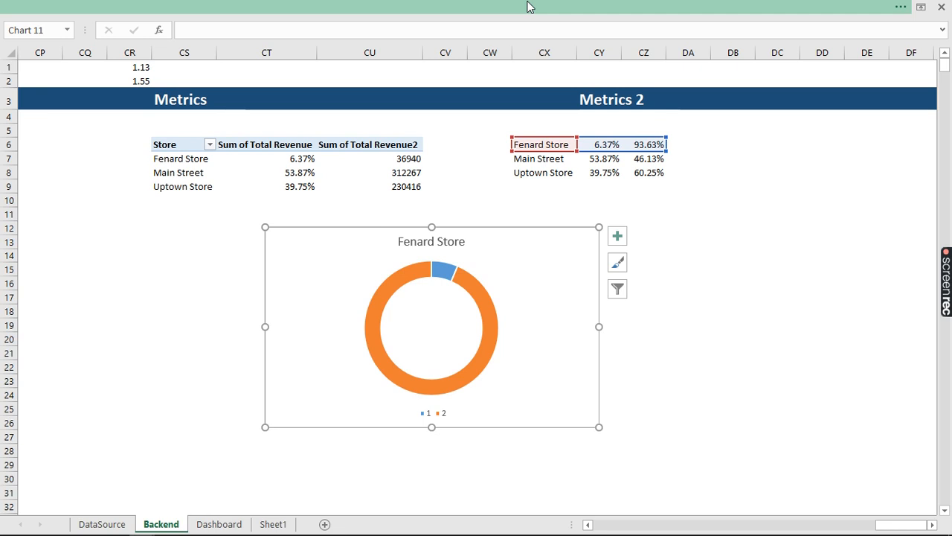
click(528, 5)
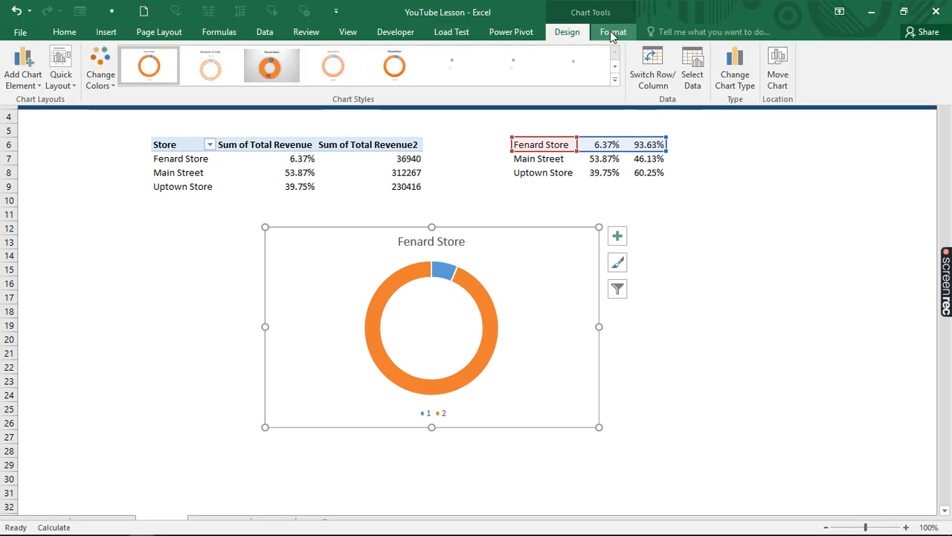
click(612, 34)
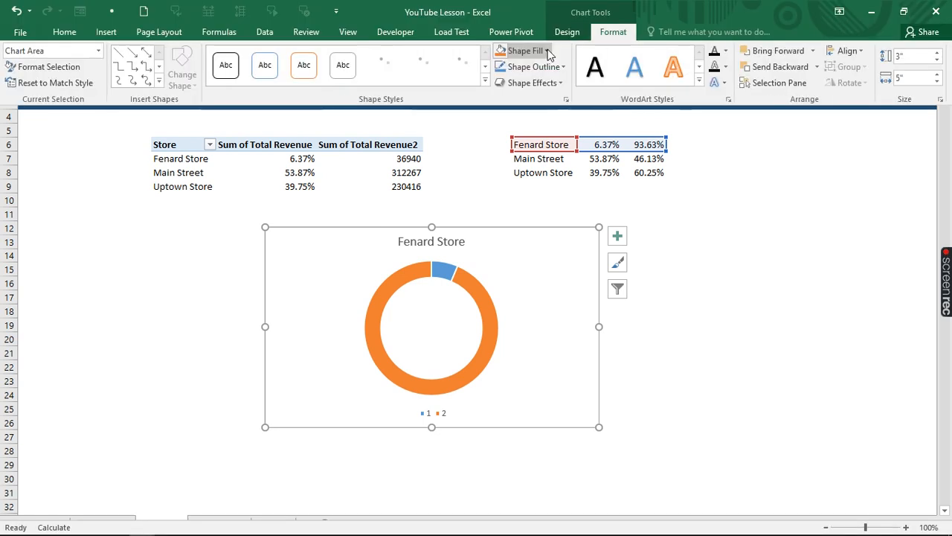
click(548, 51)
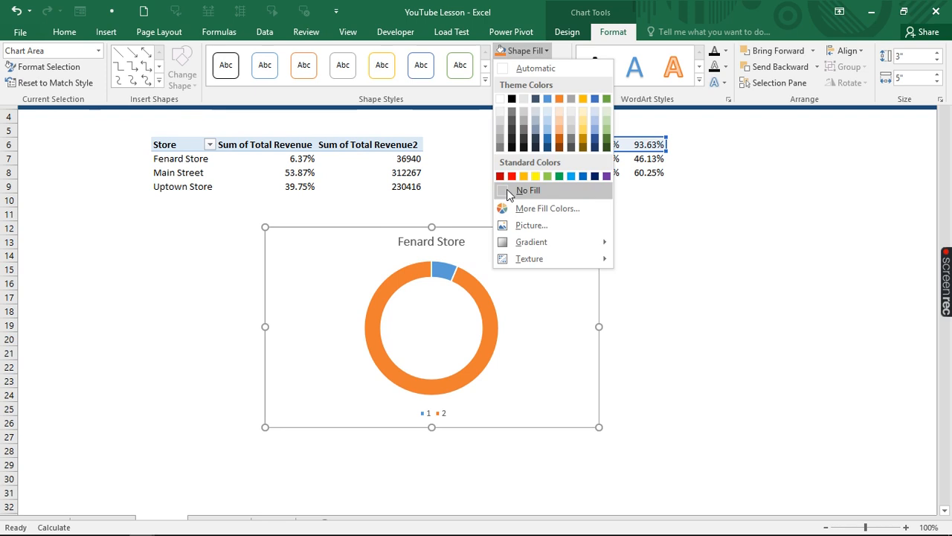
click(509, 191)
click(563, 67)
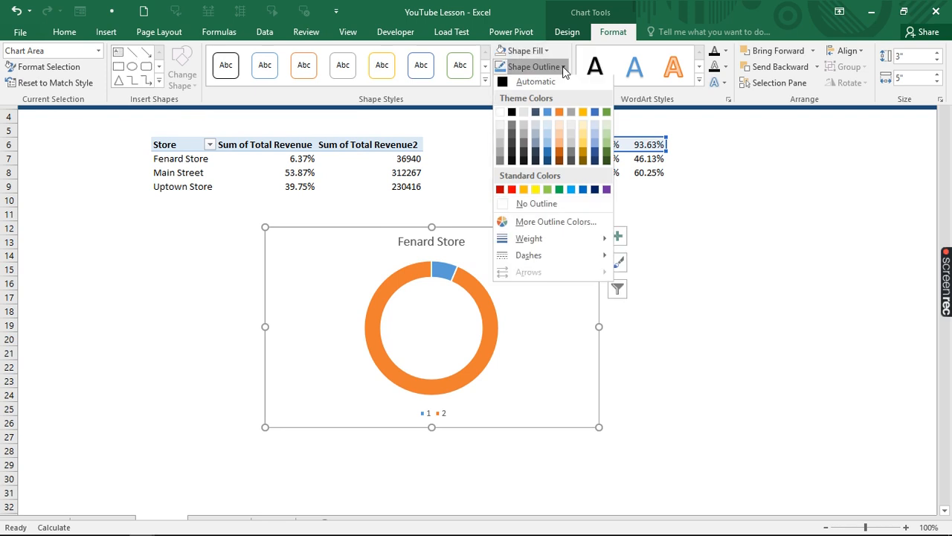
click(506, 207)
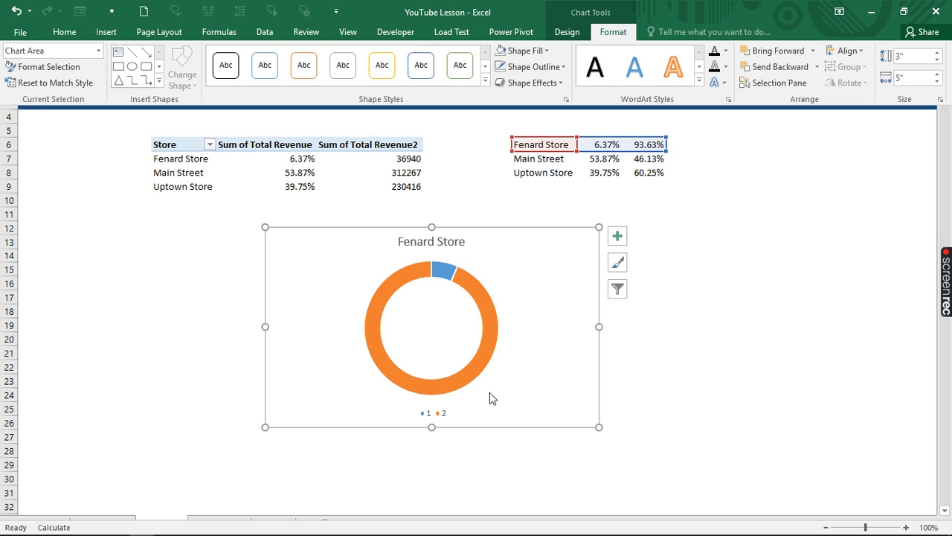
Delete the doughnut chart's legend and shrink the chart to about 2.32" high by 3.76" wide
key(ctrl+shift+F1)
click(430, 415)
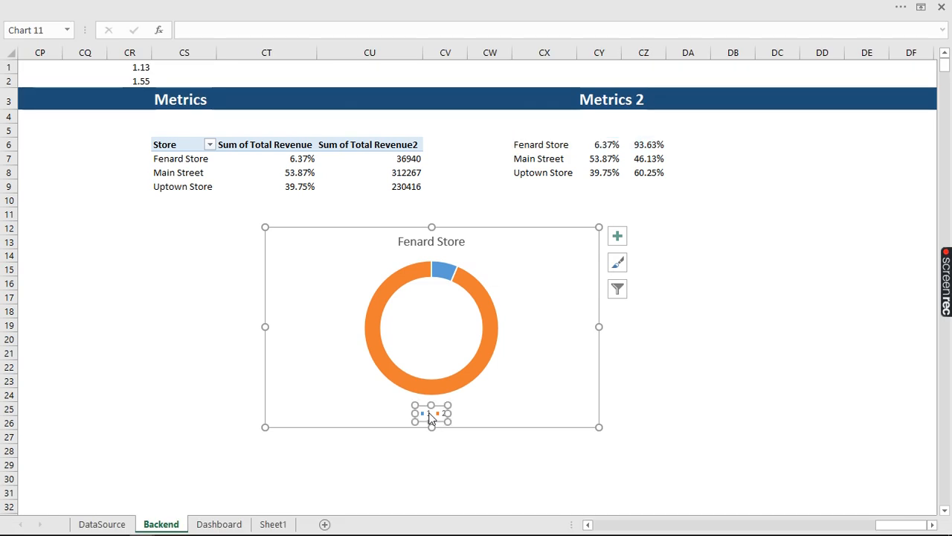
key(Delete)
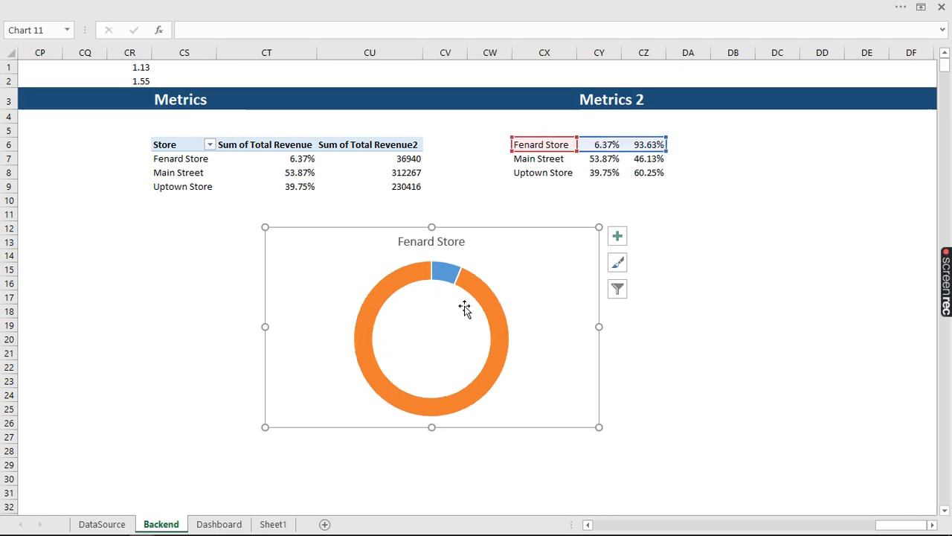
drag(599, 227, 515, 272)
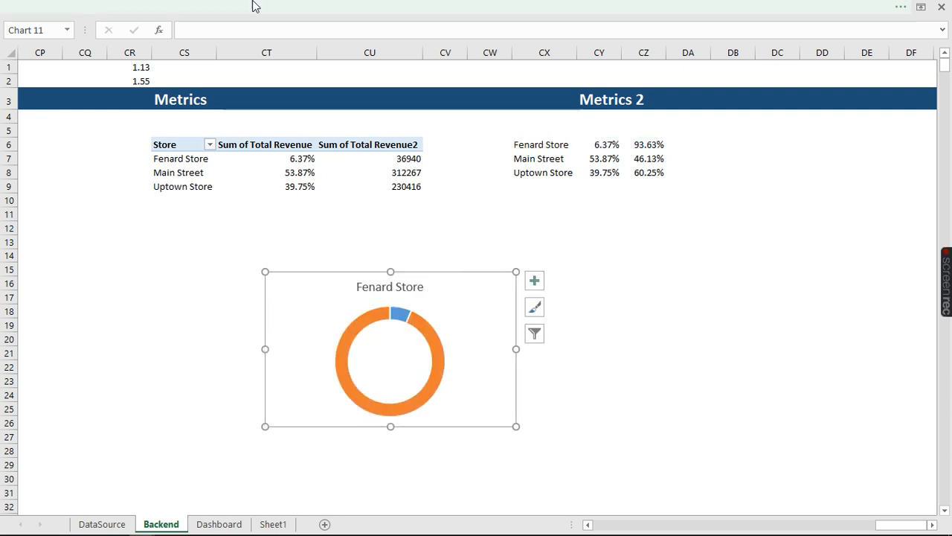
Copy the chart height value 1.13 from cell CR1
click(136, 71)
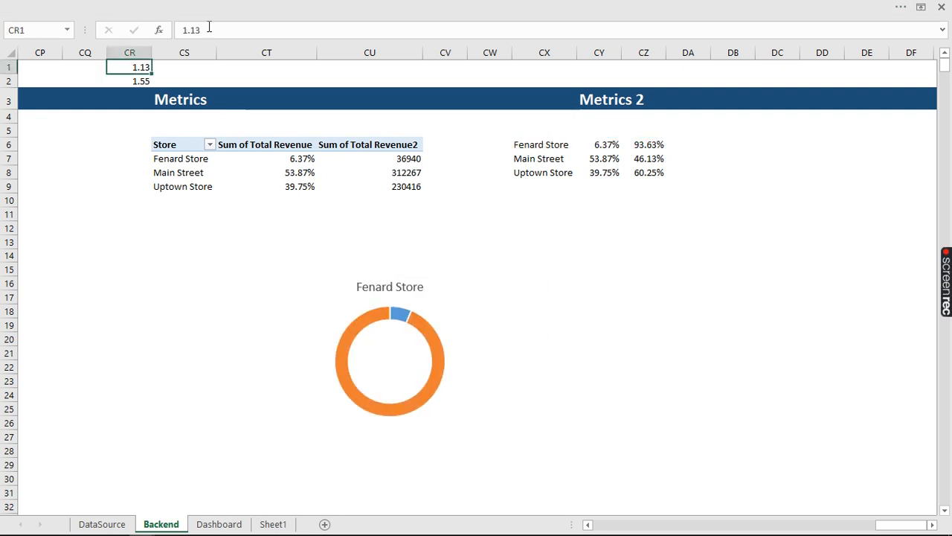
drag(208, 30, 169, 30)
key(ctrl+c)
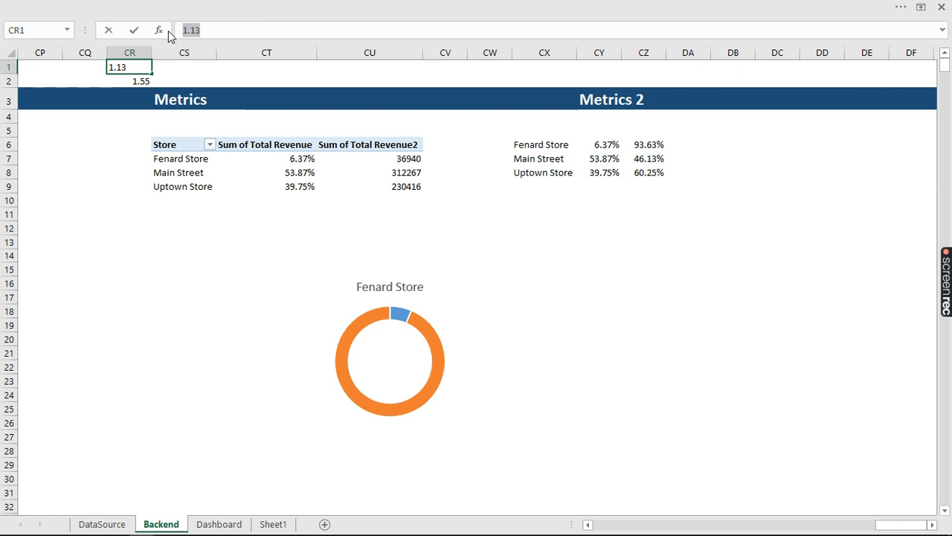
click(216, 29)
click(713, 6)
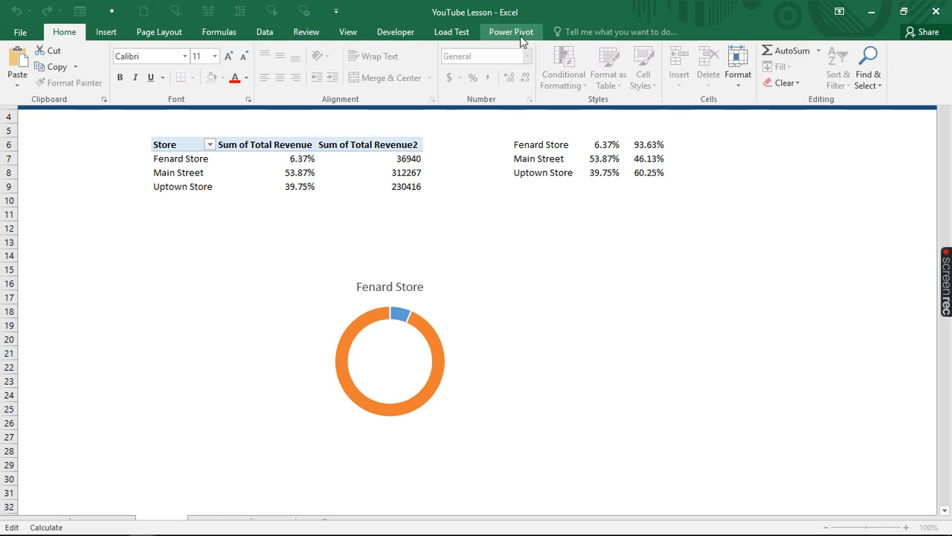
click(403, 296)
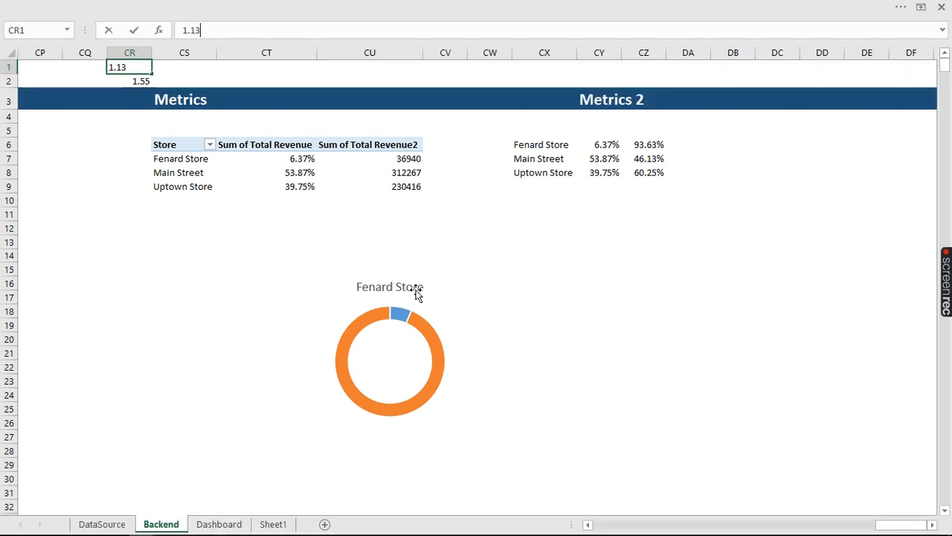
Set the doughnut chart's height to 1.13" and width to 1.55", and delete its title
click(416, 294)
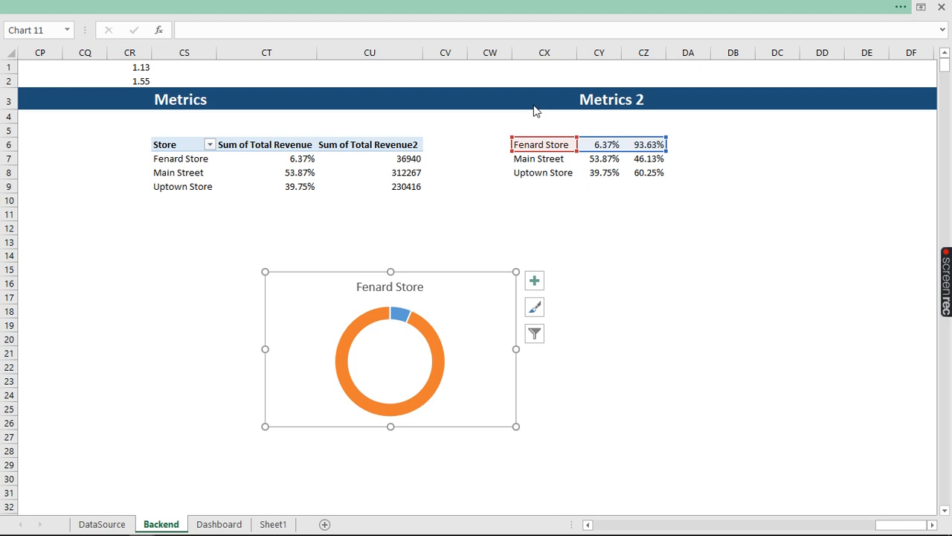
click(595, 7)
click(618, 32)
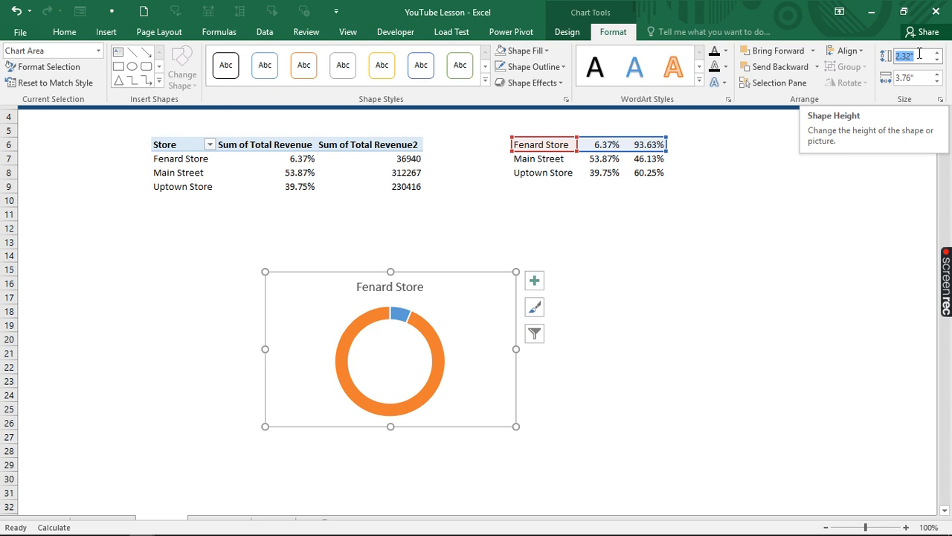
click(918, 55)
text(1.13)
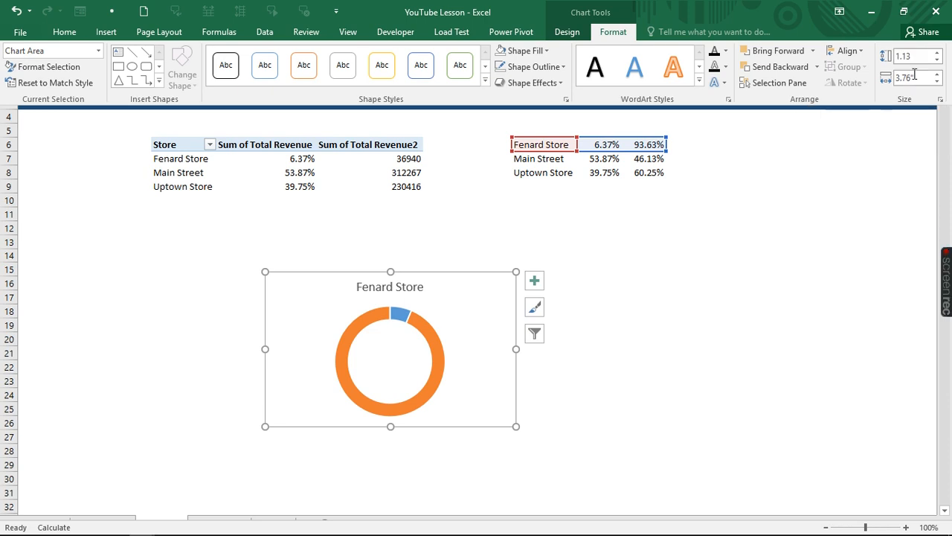
click(914, 76)
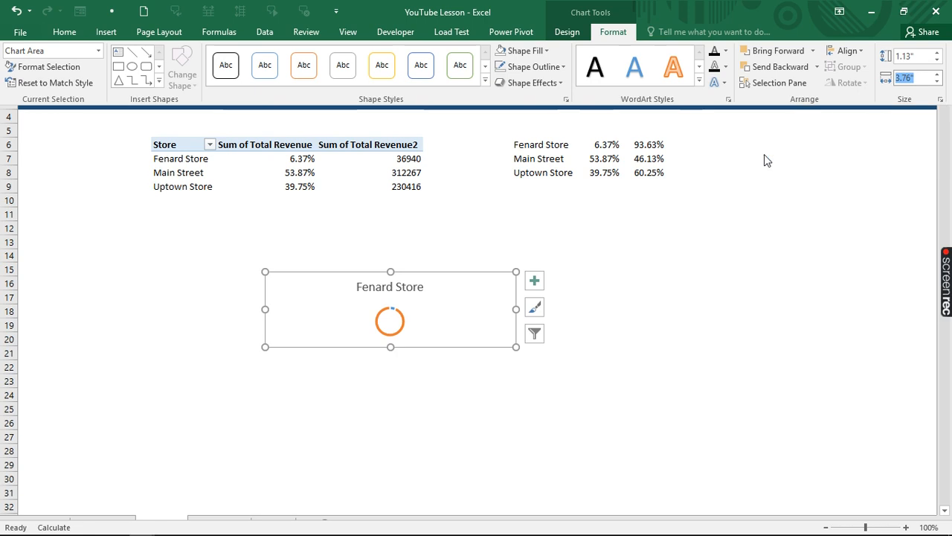
text(1.55)
key(Return)
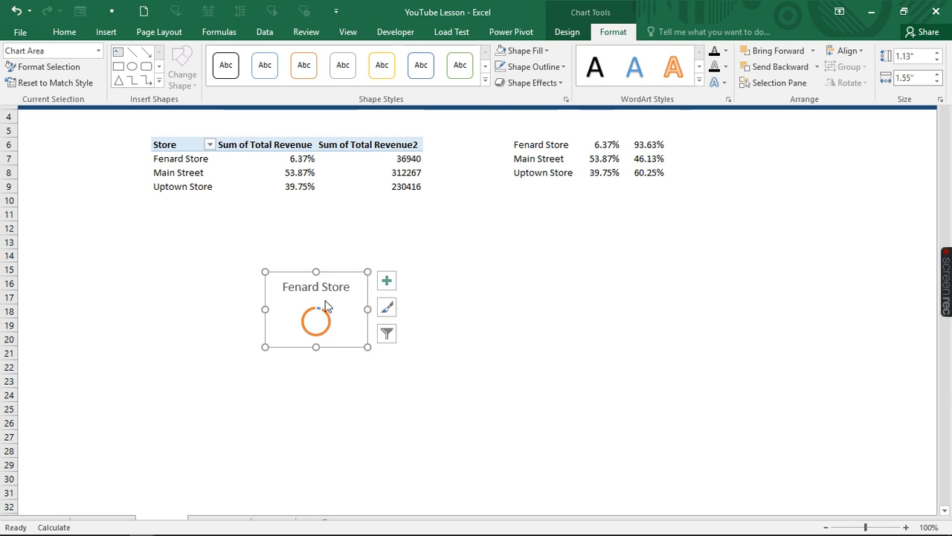
click(337, 293)
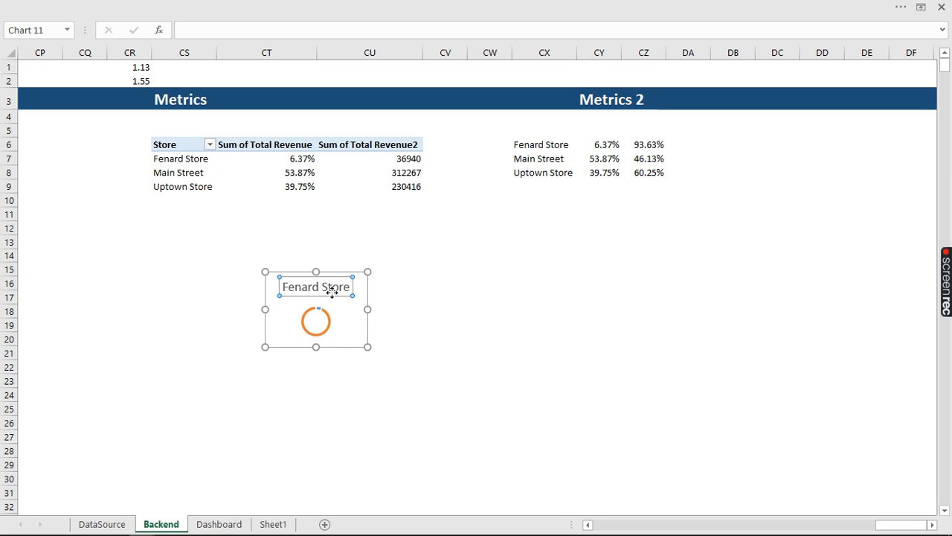
key(Delete)
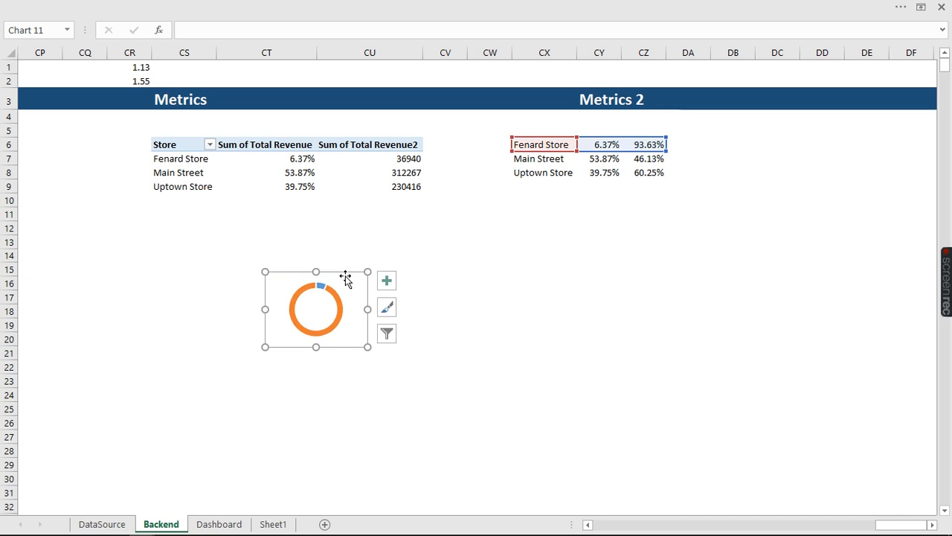
Move the doughnut chart to the Dashboard sheet and position it under the Main Street label in the Sales Progress on Store panel
key(ctrl+x)
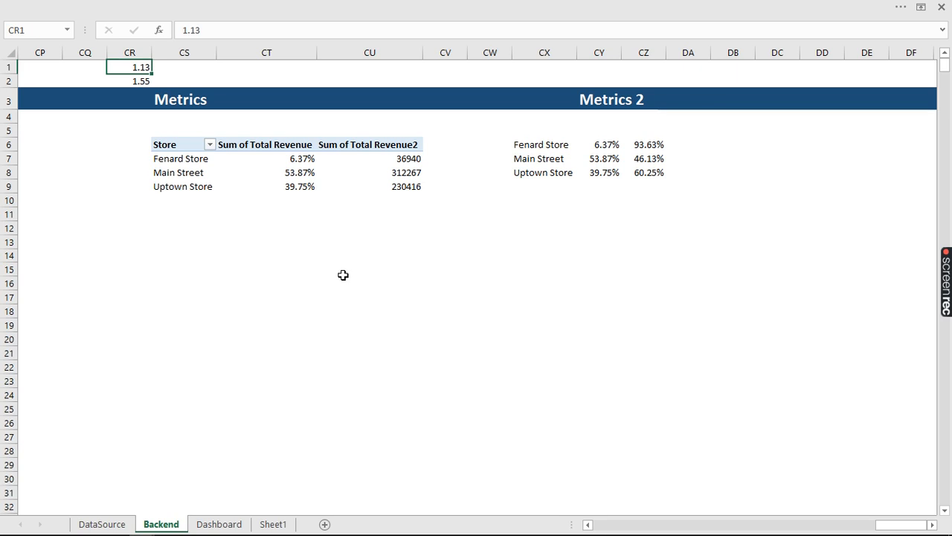
click(202, 524)
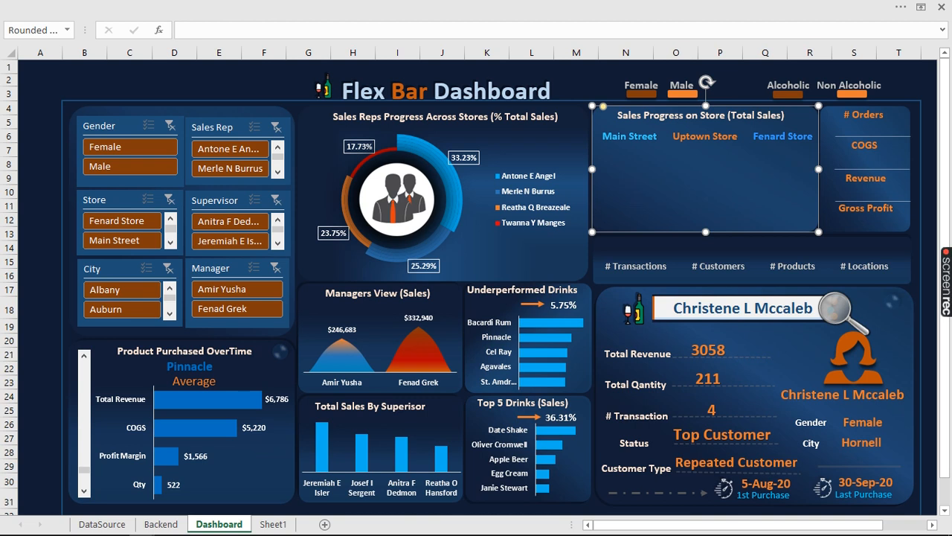
key(ctrl+v)
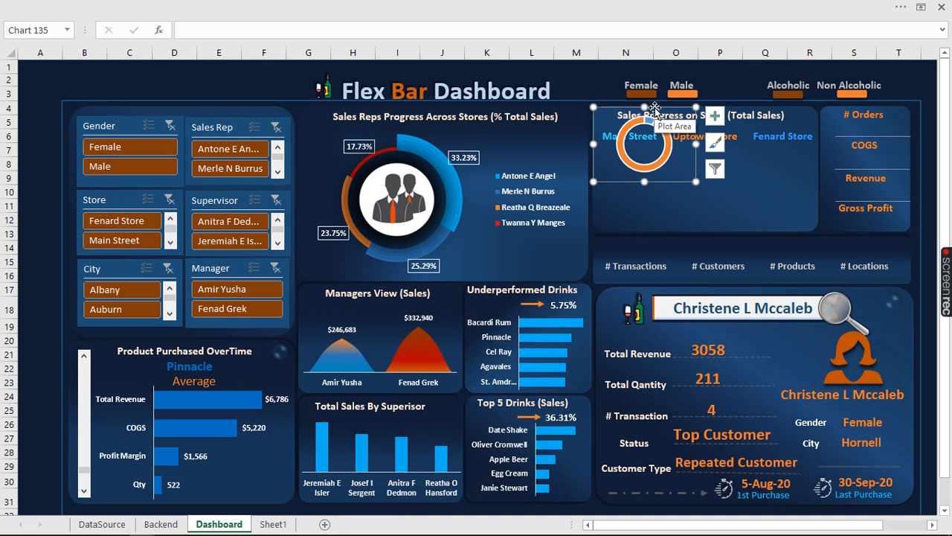
drag(655, 110, 640, 154)
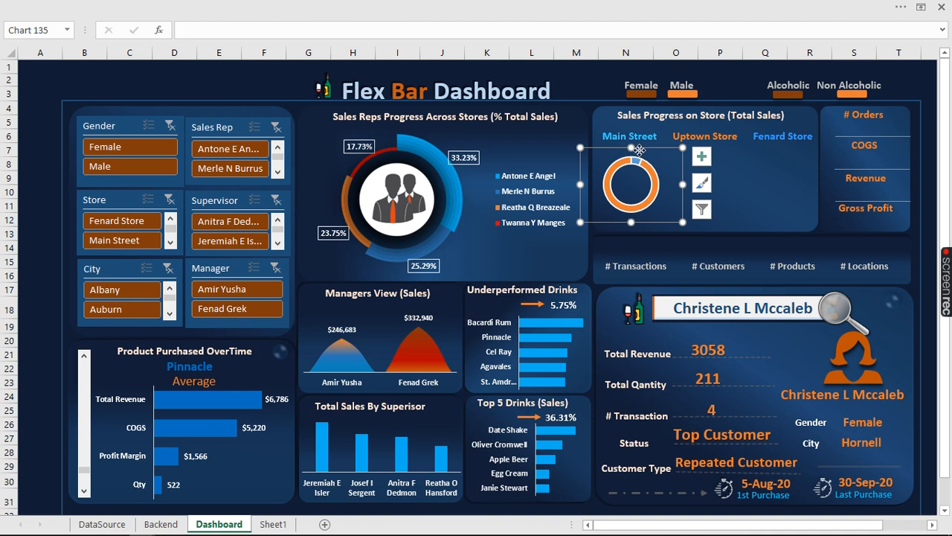
drag(640, 150, 639, 150)
Remove the border line from the data series of the doughnut chart under Main Street
click(639, 159)
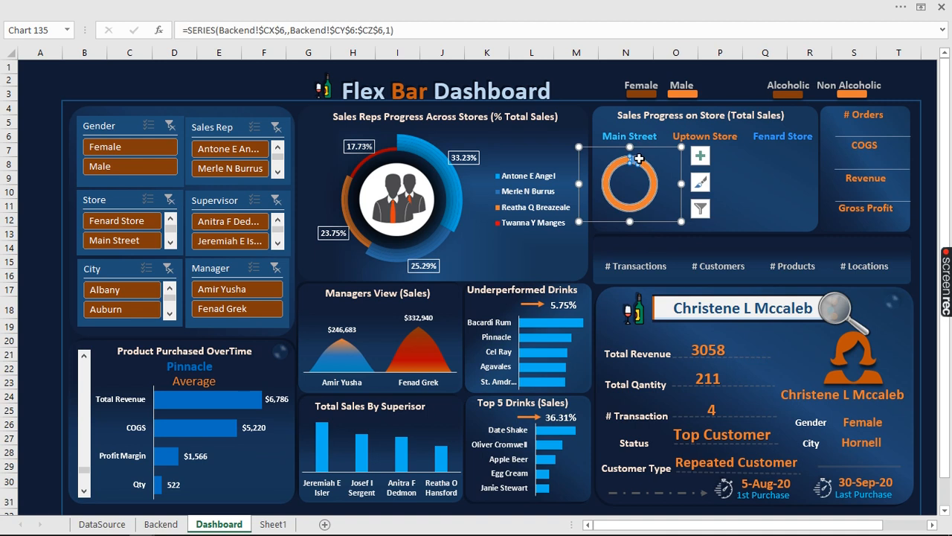
right_click(639, 160)
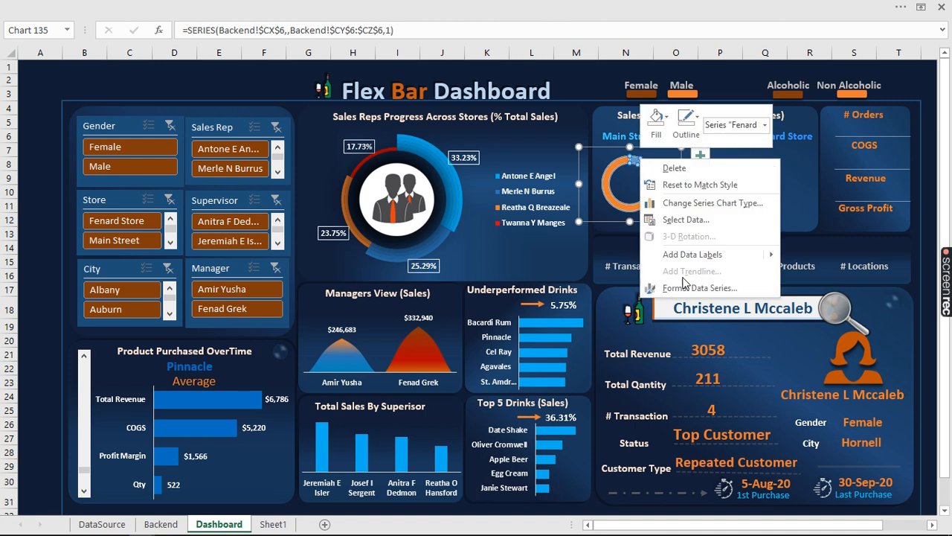
key(Escape)
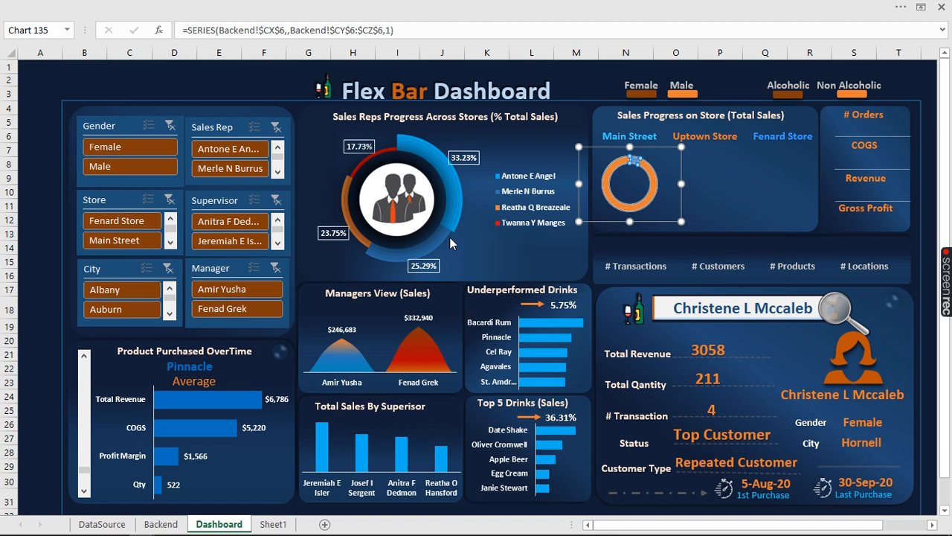
key(ctrl+1)
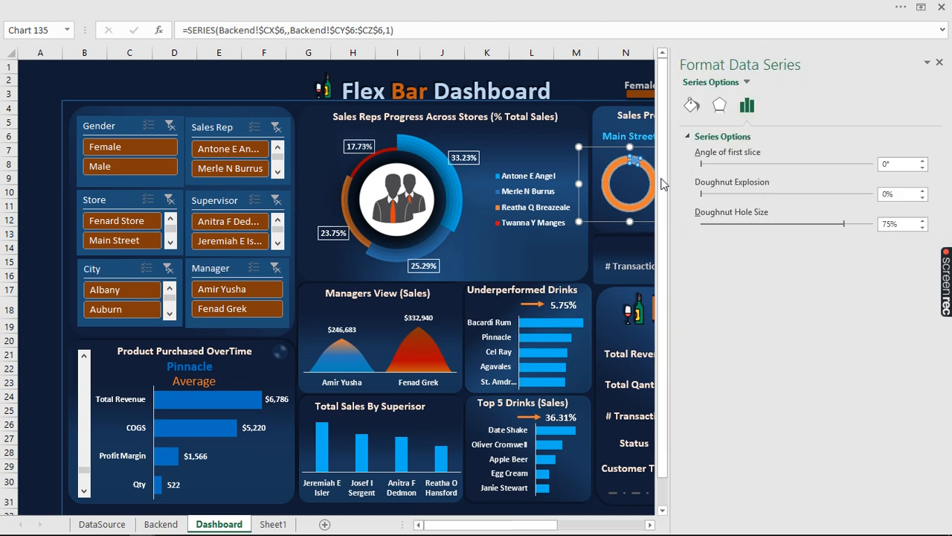
click(693, 111)
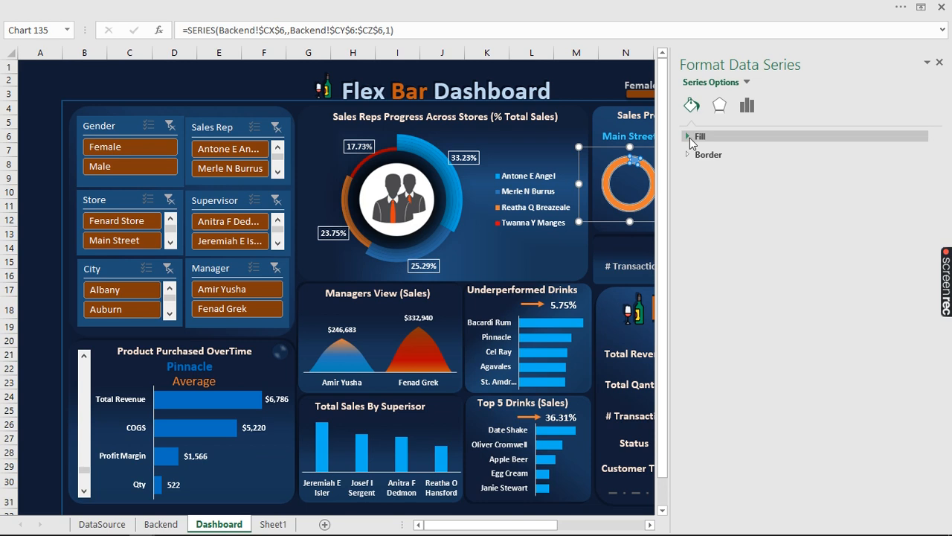
click(692, 138)
click(692, 139)
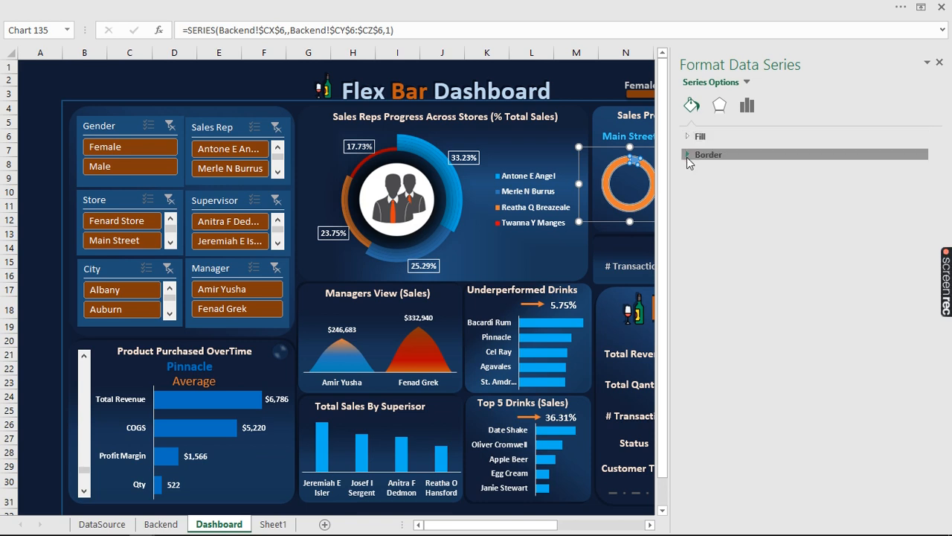
click(687, 157)
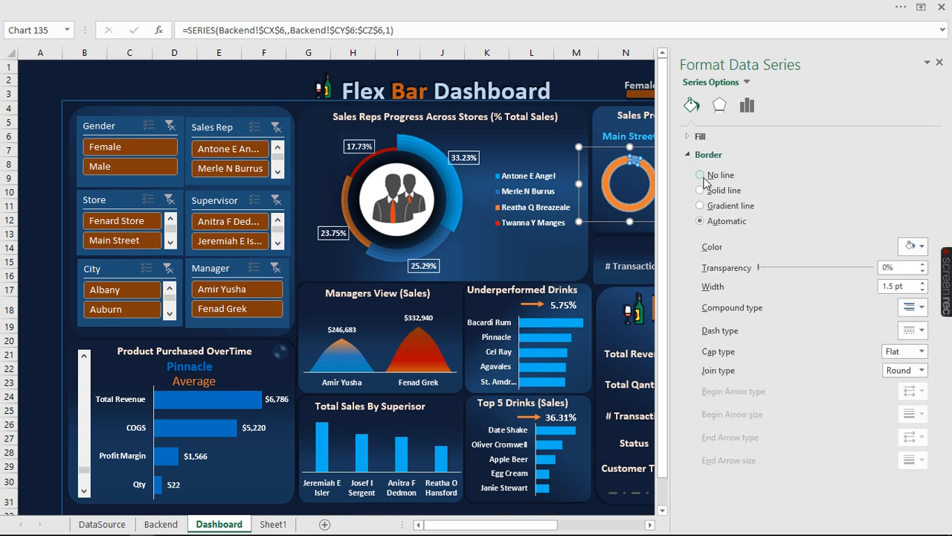
click(702, 177)
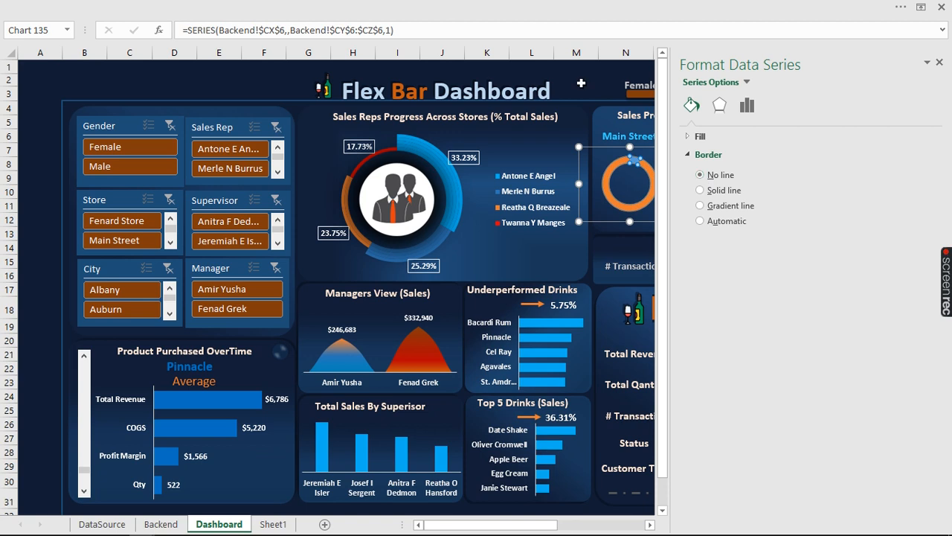
Fill the doughnut's large remainder slice with solid off-white at 74% transparency
click(617, 167)
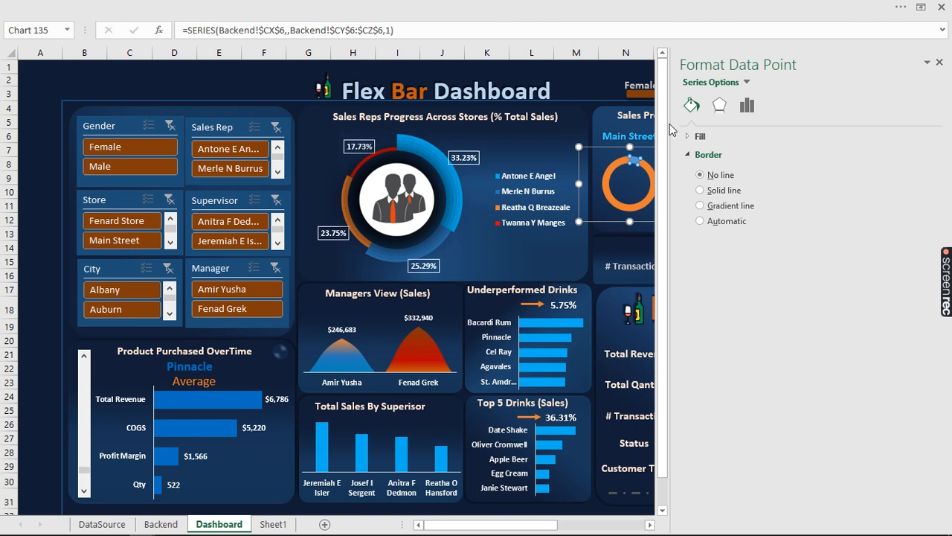
click(689, 155)
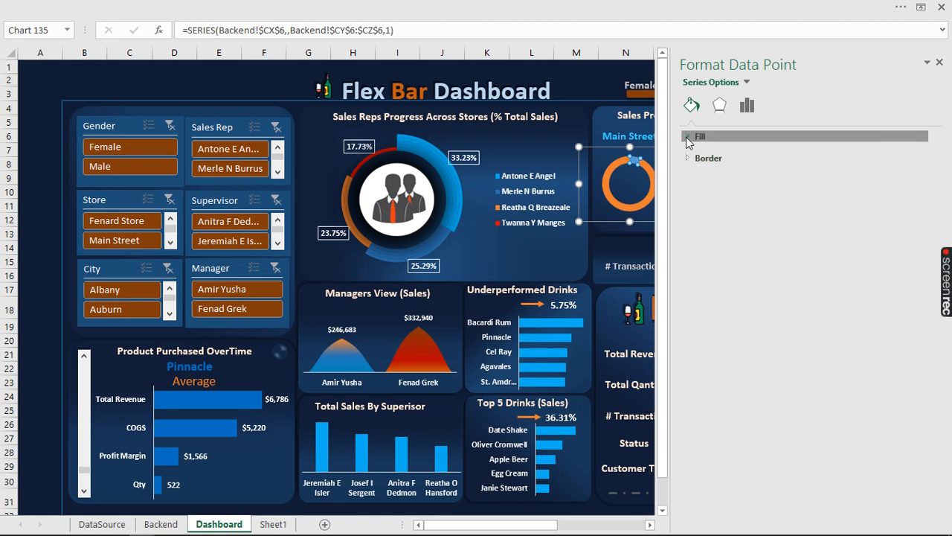
click(688, 137)
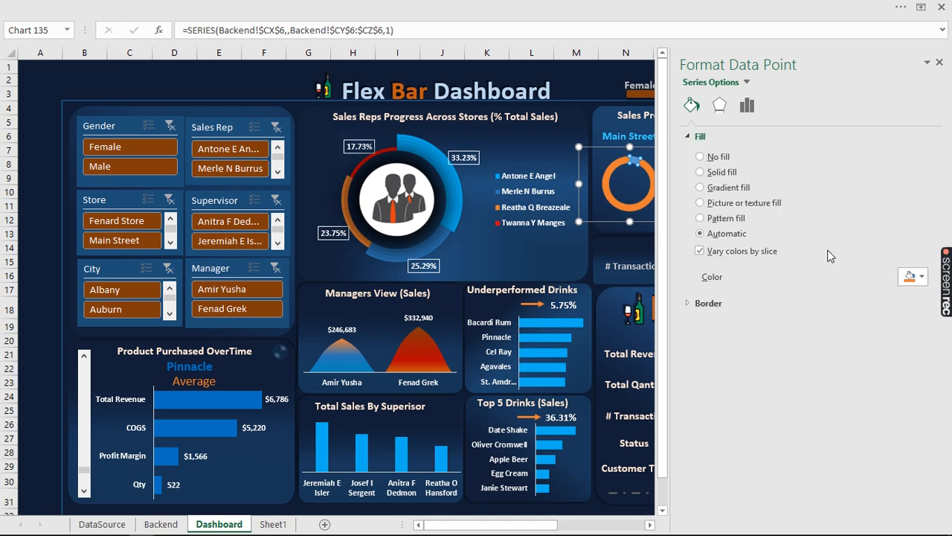
click(921, 278)
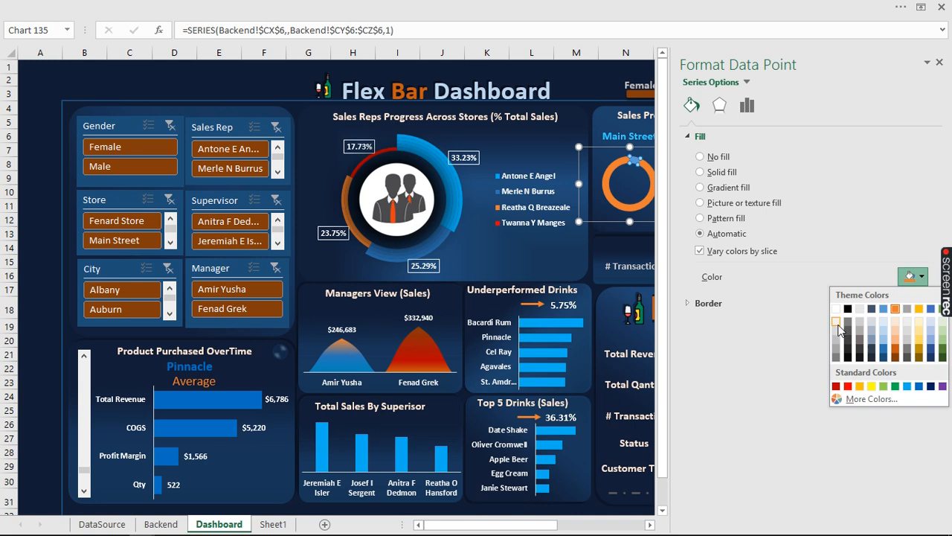
click(839, 328)
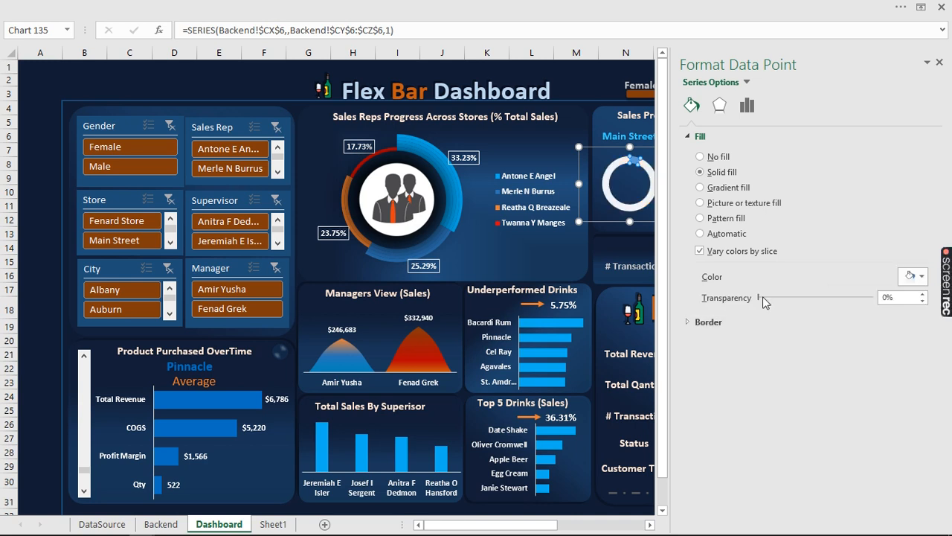
drag(760, 301, 846, 298)
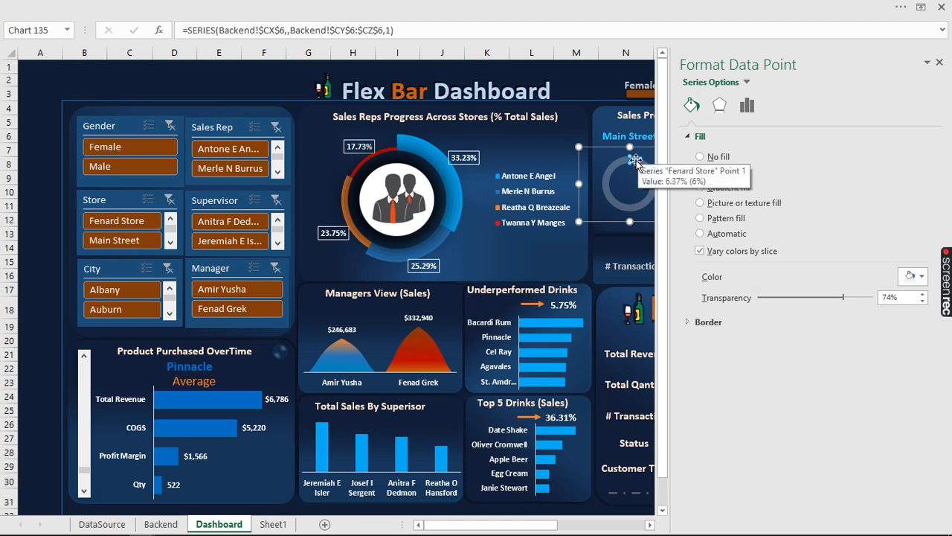
Color the doughnut's small percentage slice standard light blue and finish formatting the chart
click(700, 233)
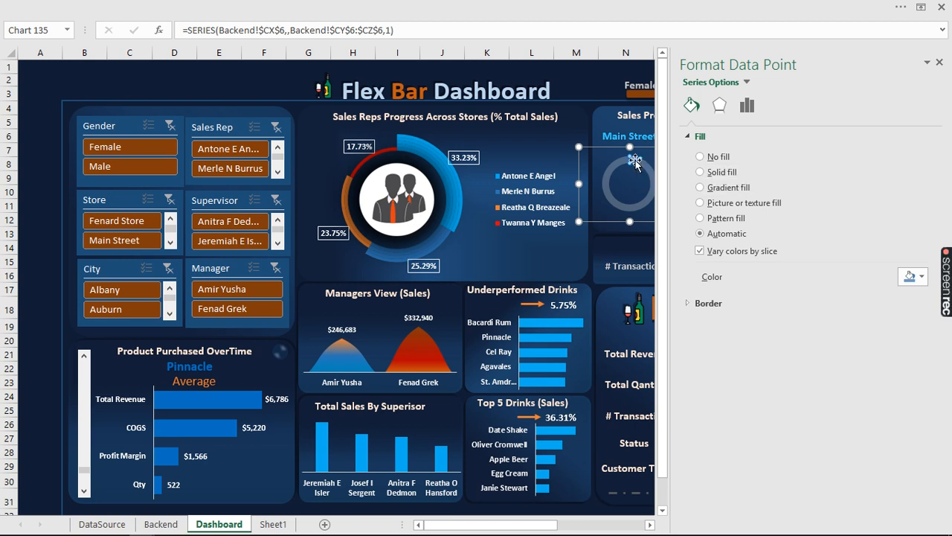
click(922, 276)
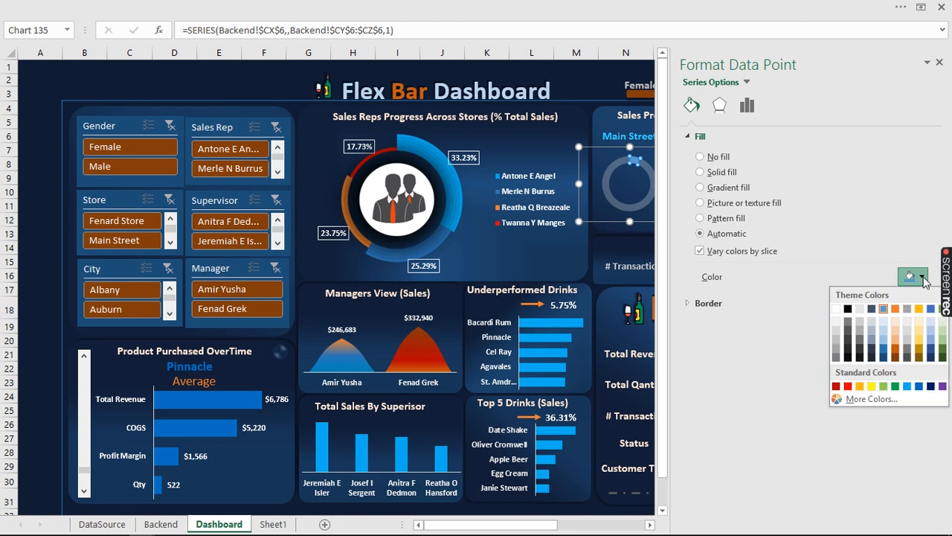
click(906, 386)
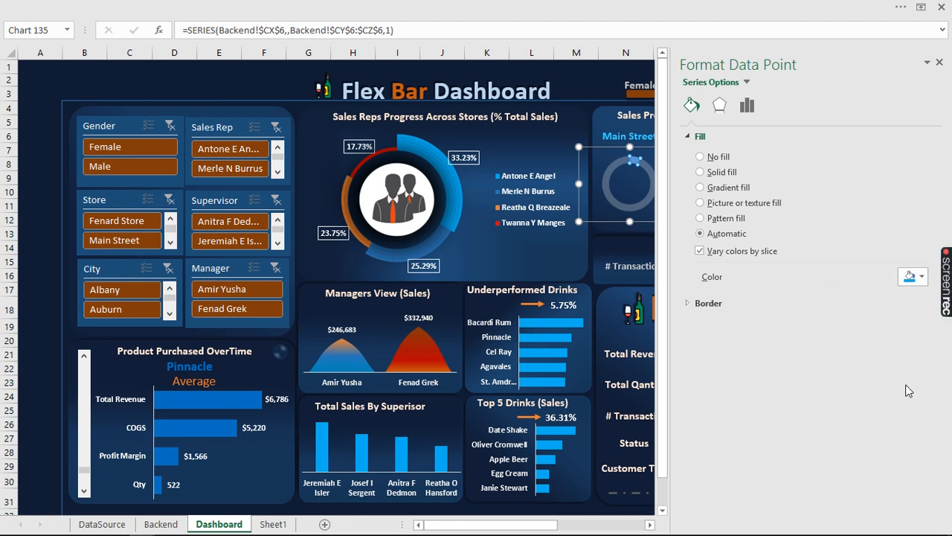
click(570, 79)
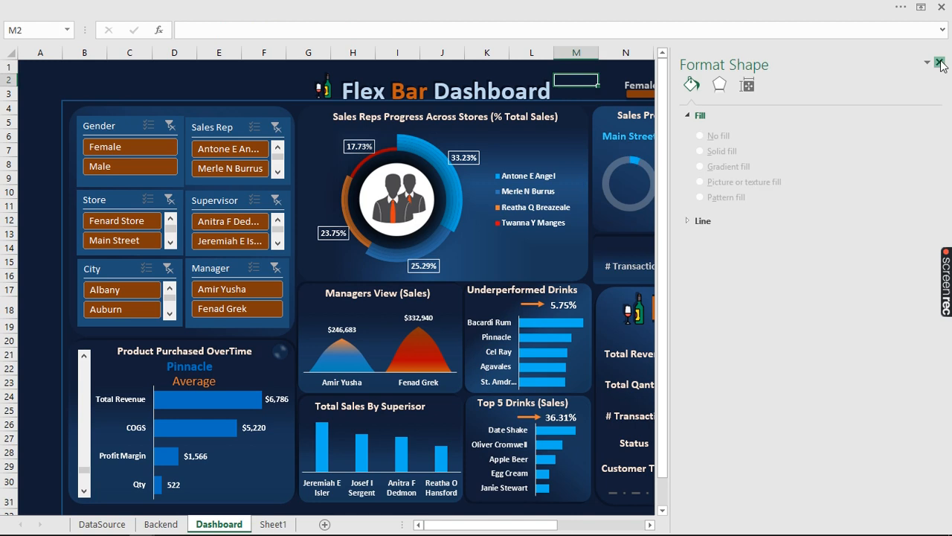
click(939, 62)
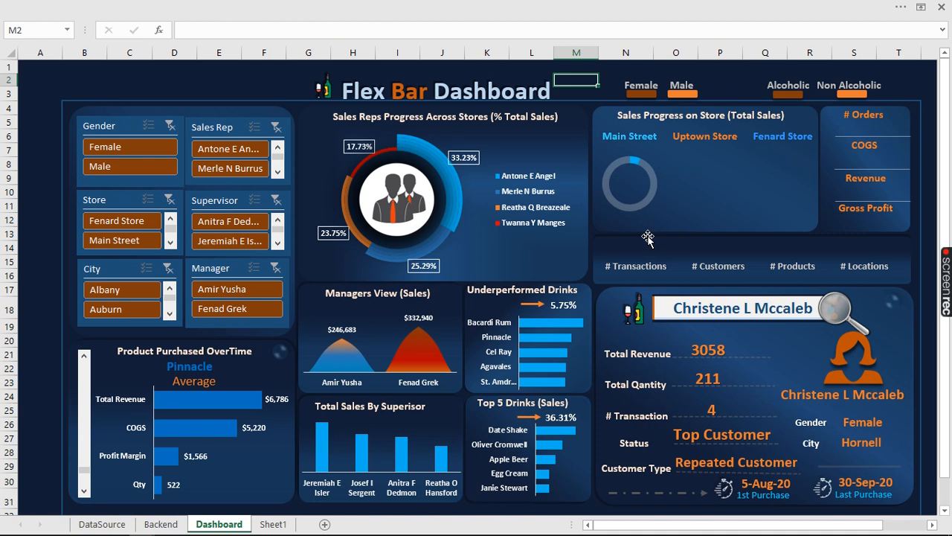
Move the blue circle from below the dashboard into the center of the Main Street doughnut chart and deselect it
scroll(648, 236, down, 3)
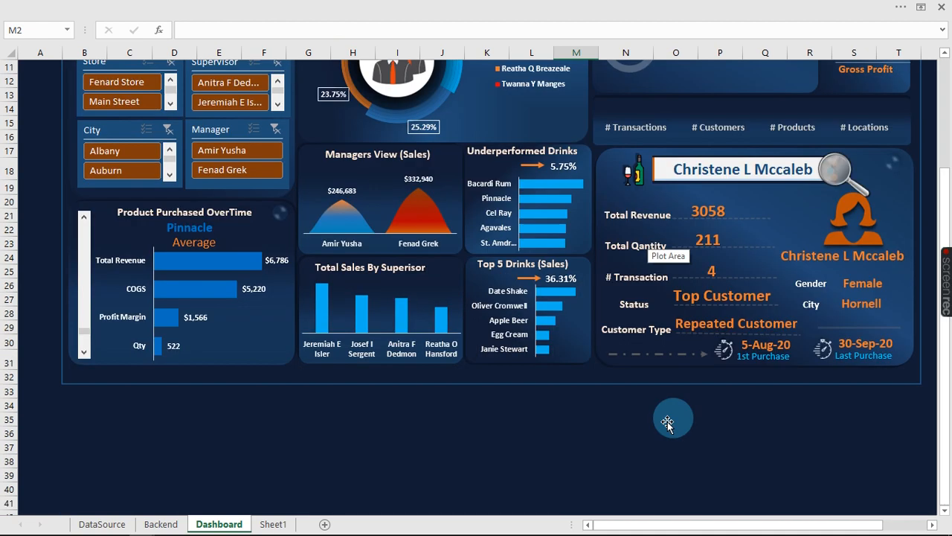
click(667, 422)
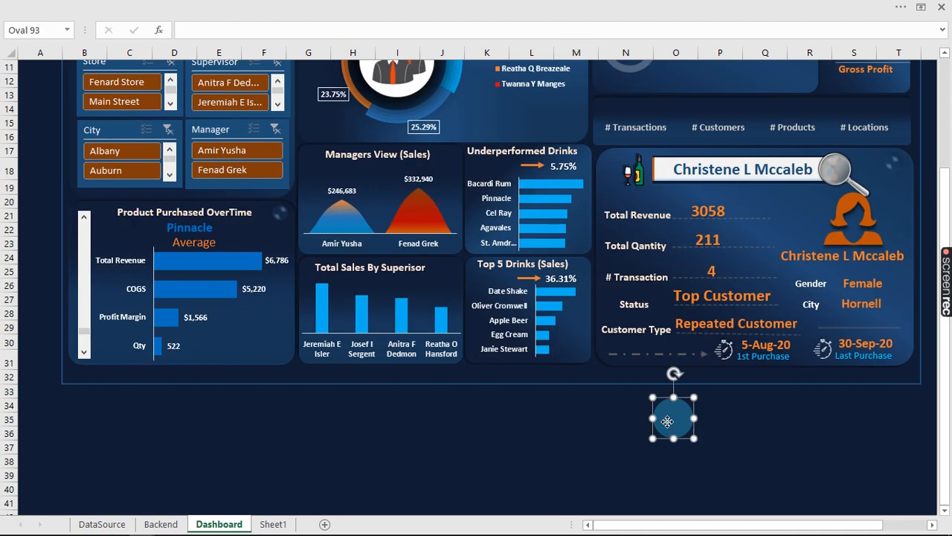
drag(667, 422, 632, 81)
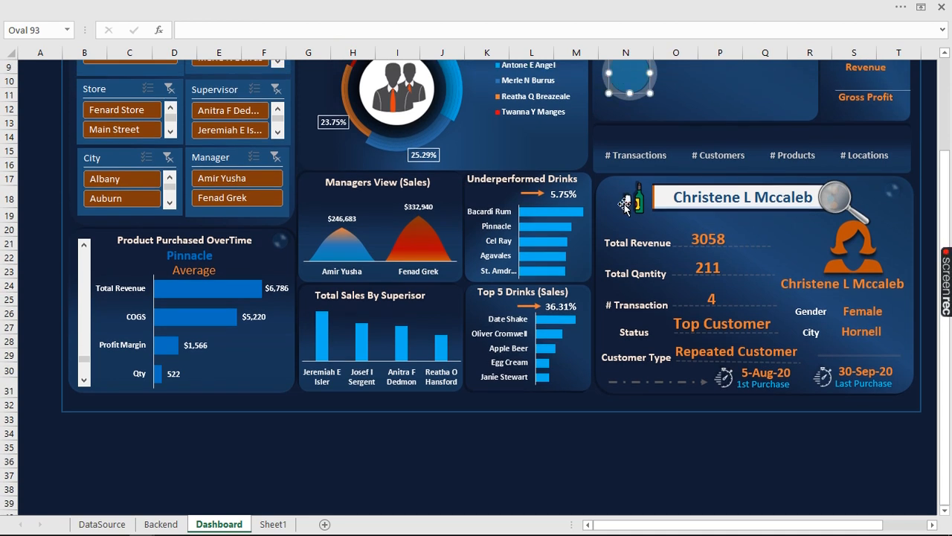
scroll(625, 204, up, 3)
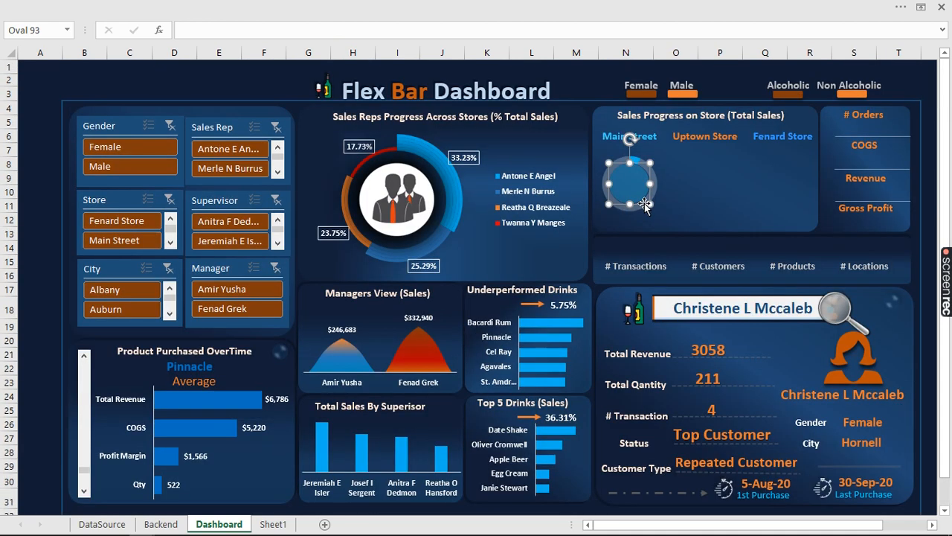
click(572, 83)
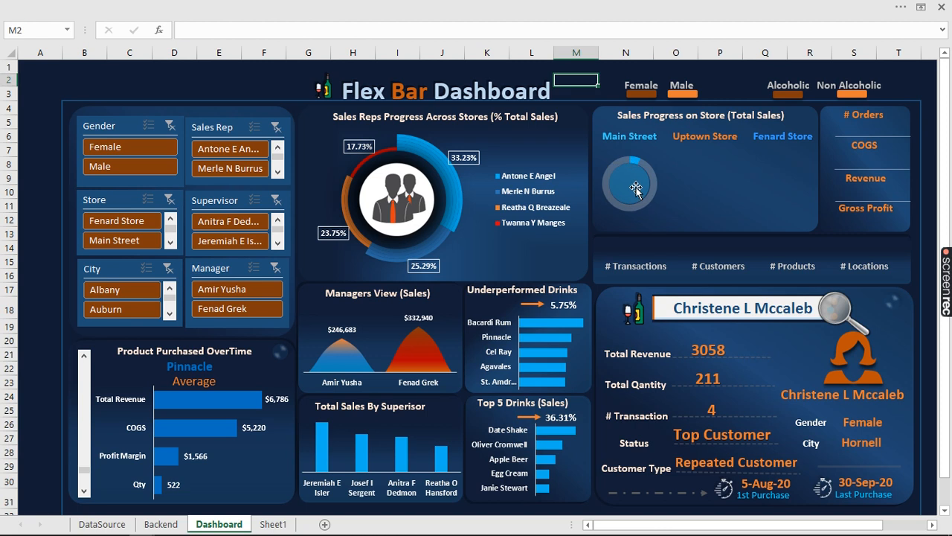
click(557, 84)
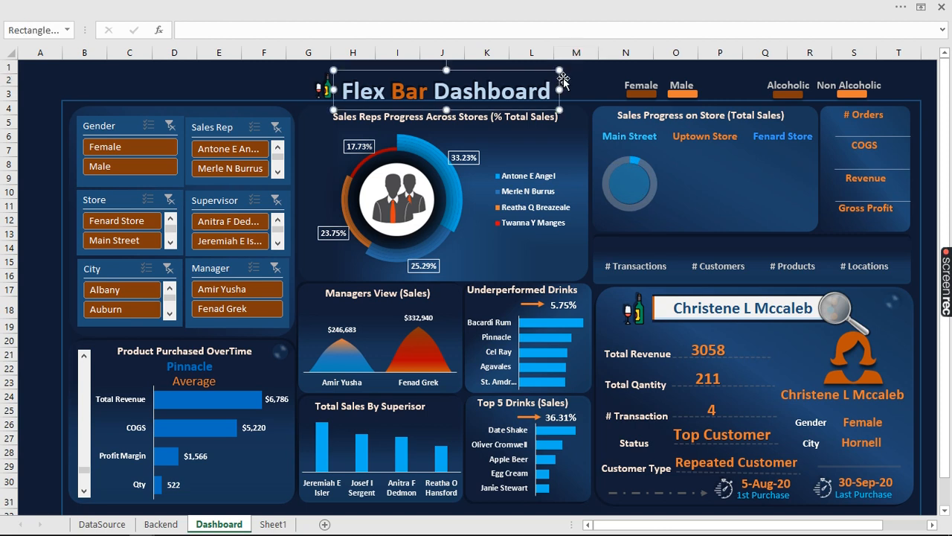
click(580, 75)
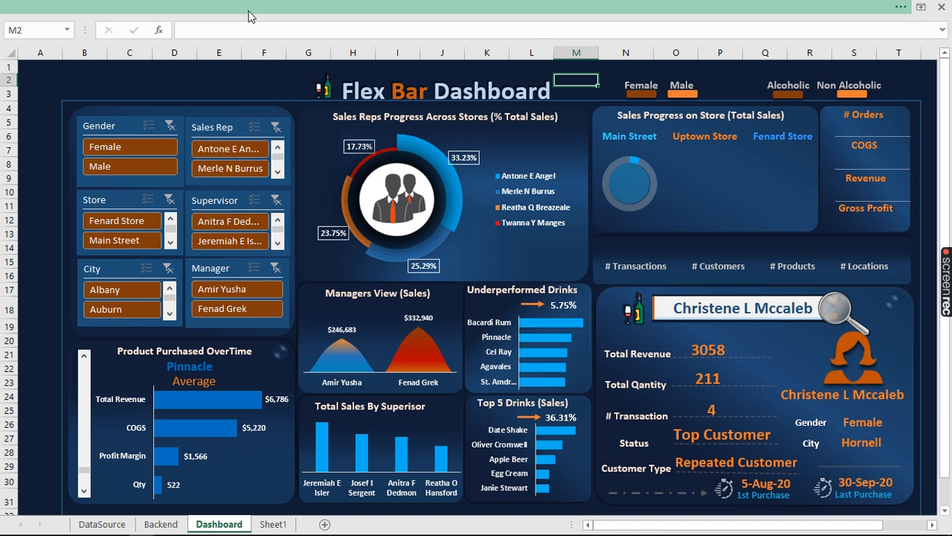
Draw a small trial flowchart circle above the Gender and Sales Rep slicers and delete it
click(250, 12)
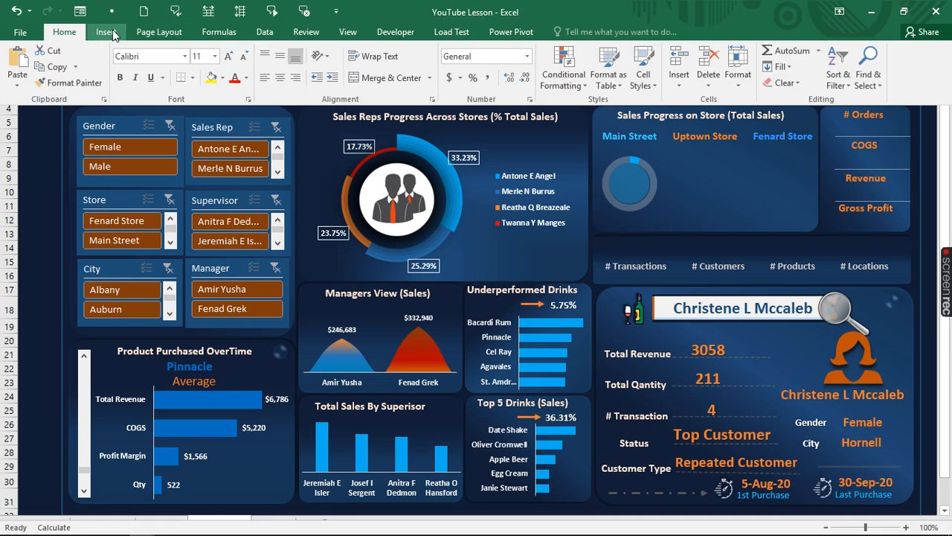
click(106, 32)
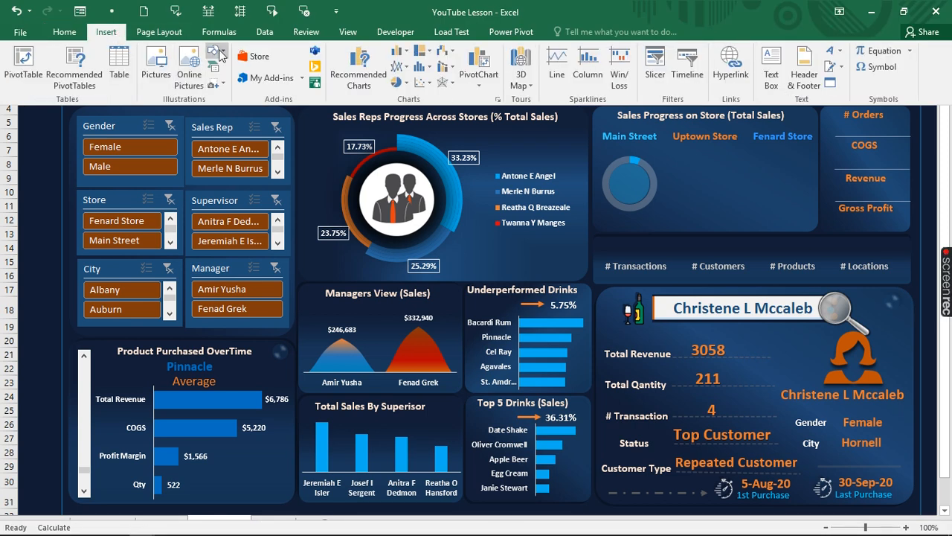
click(213, 49)
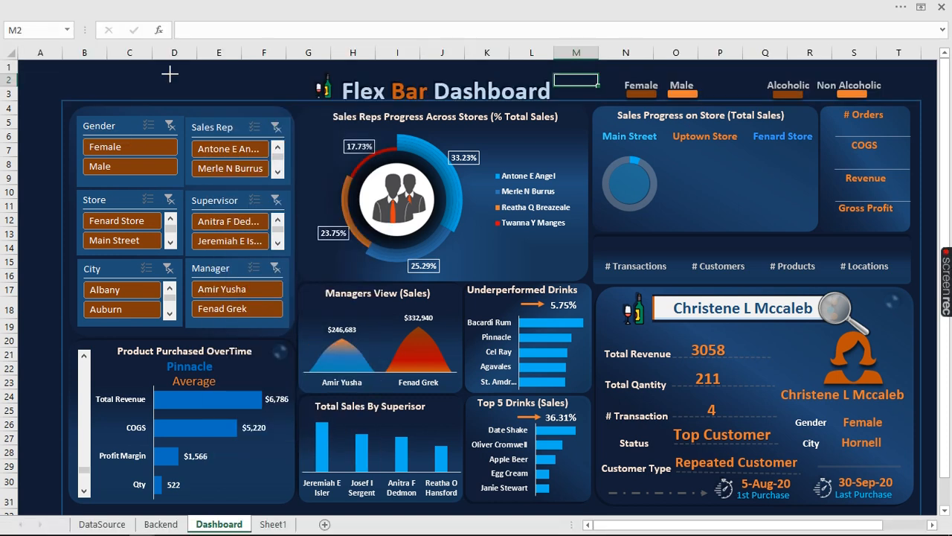
drag(169, 74, 203, 107)
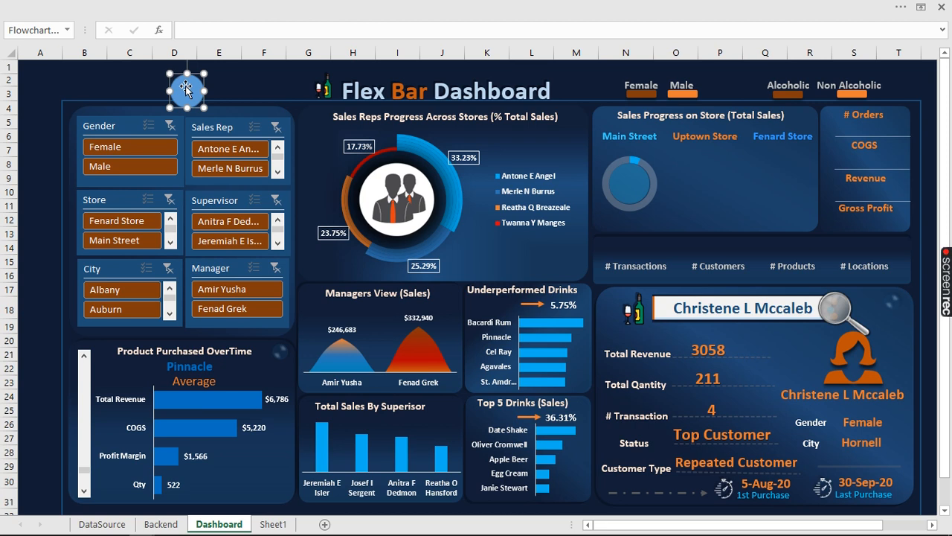
key(Delete)
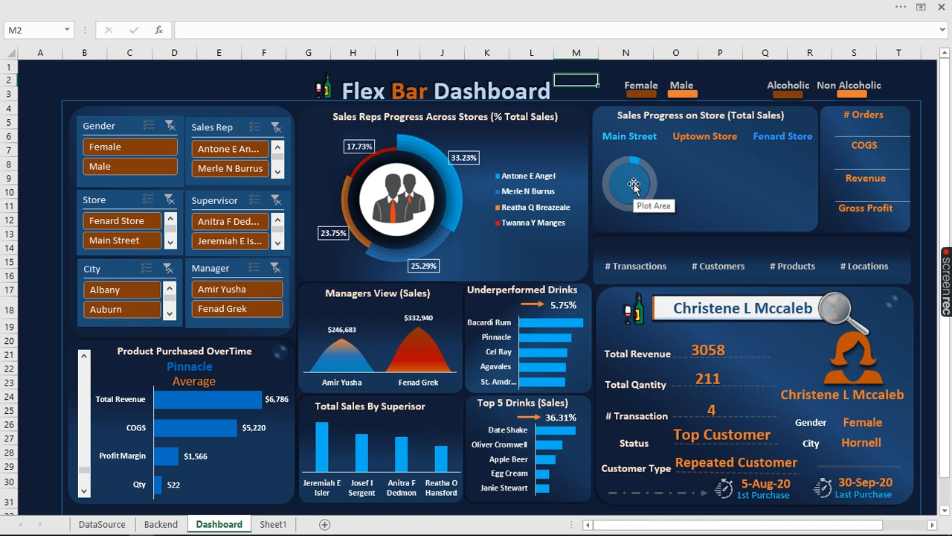
Select the whole Main Street doughnut chart and duplicate it twice
mouse_move(649, 174)
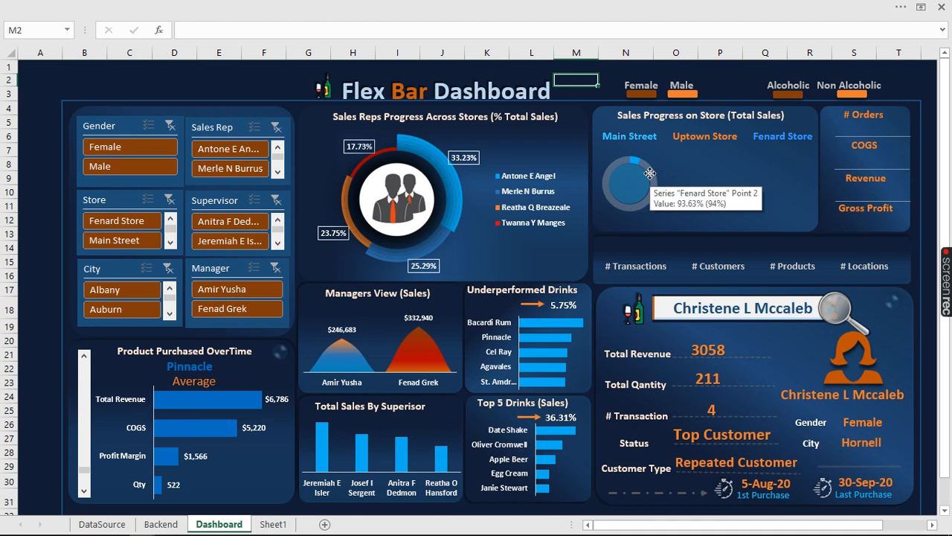
click(649, 173)
click(700, 154)
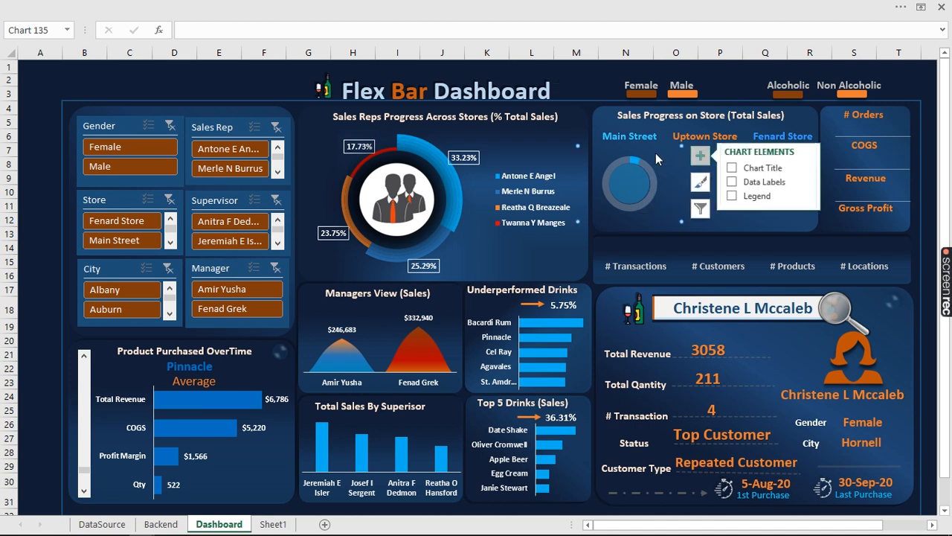
click(641, 164)
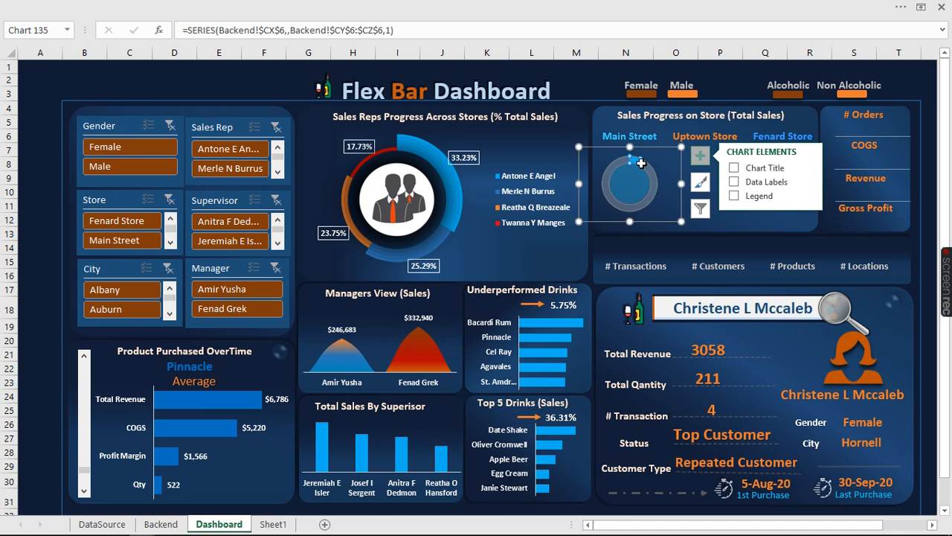
click(643, 164)
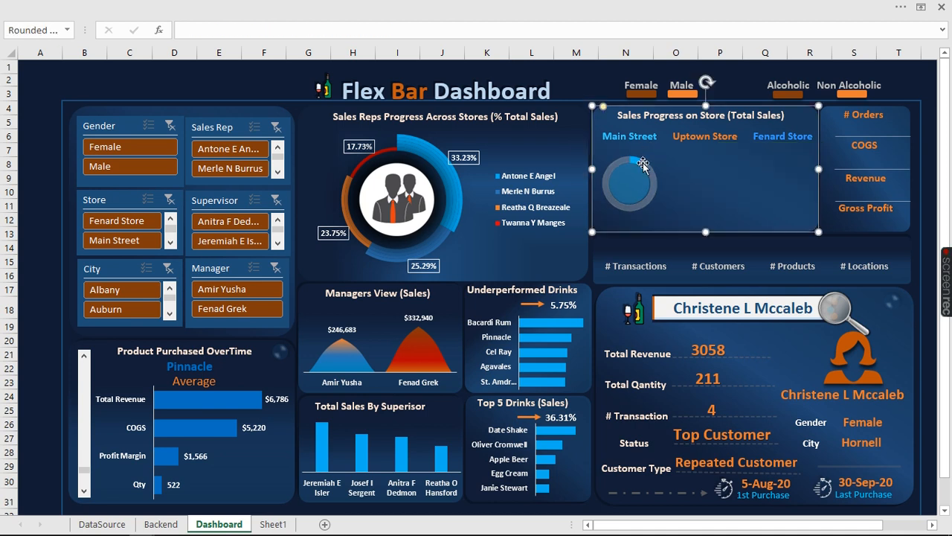
click(643, 165)
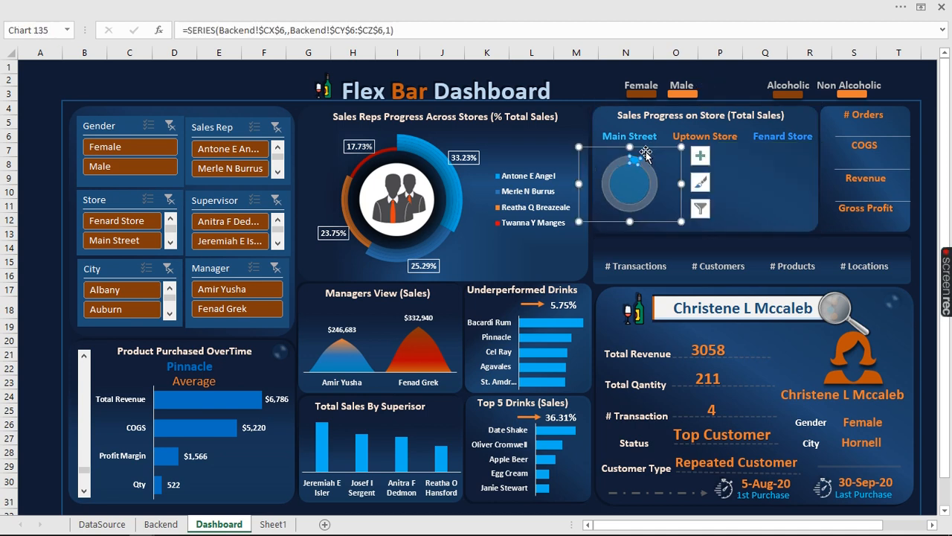
click(645, 148)
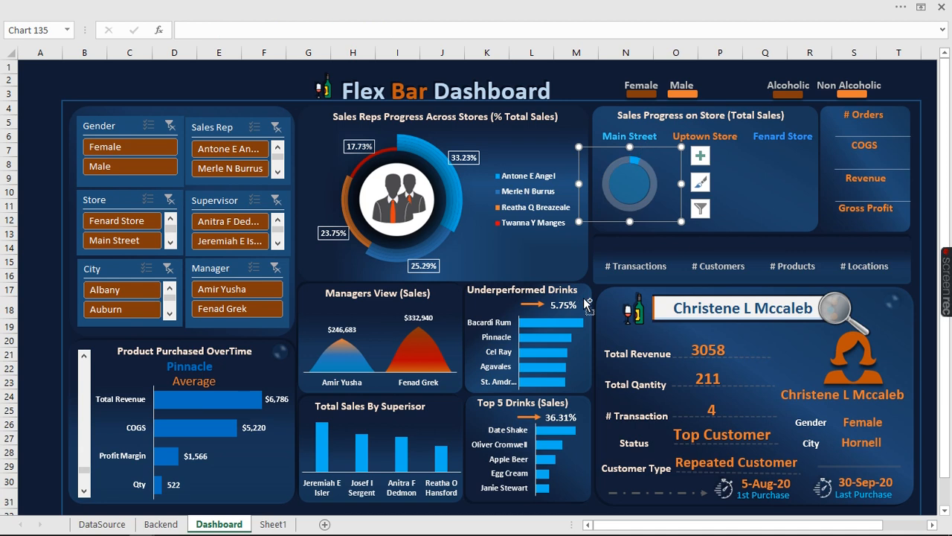
key(ctrl+d)
key(ctrl+d)
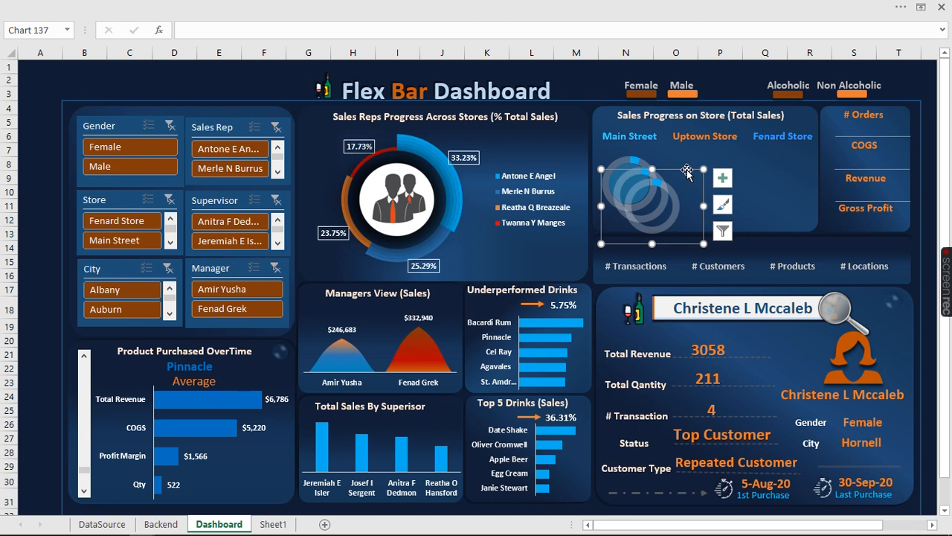
Place one doughnut copy beneath the Fenard Store heading and the other beneath the Uptown Store heading
drag(692, 171, 813, 154)
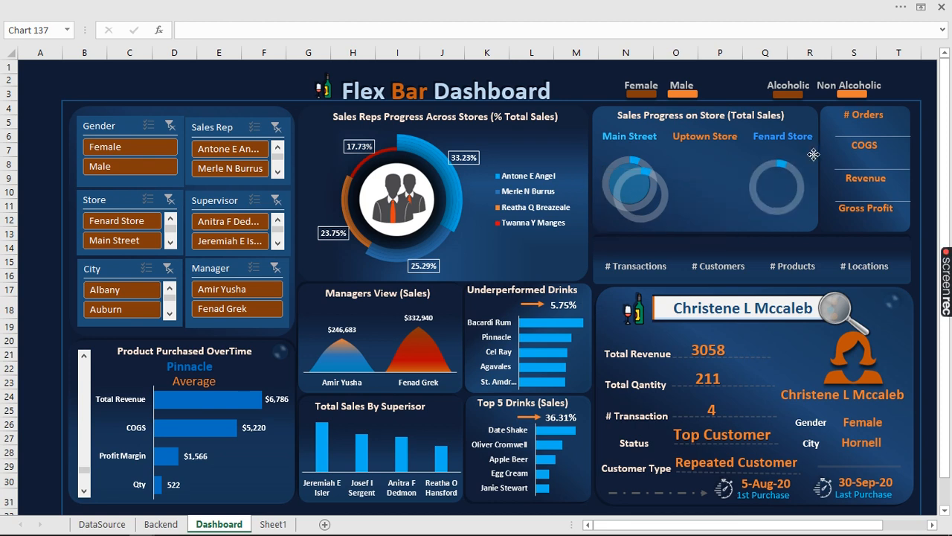
click(663, 159)
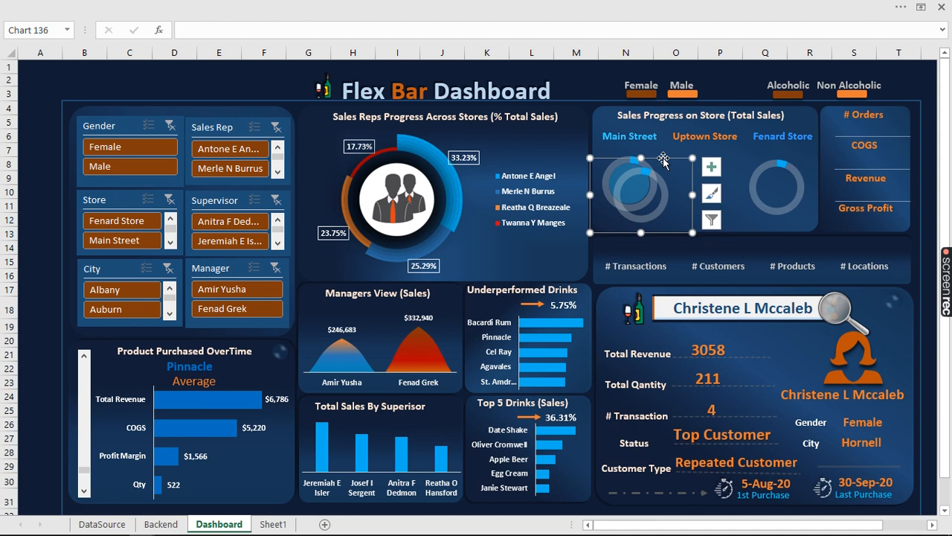
drag(663, 159, 726, 148)
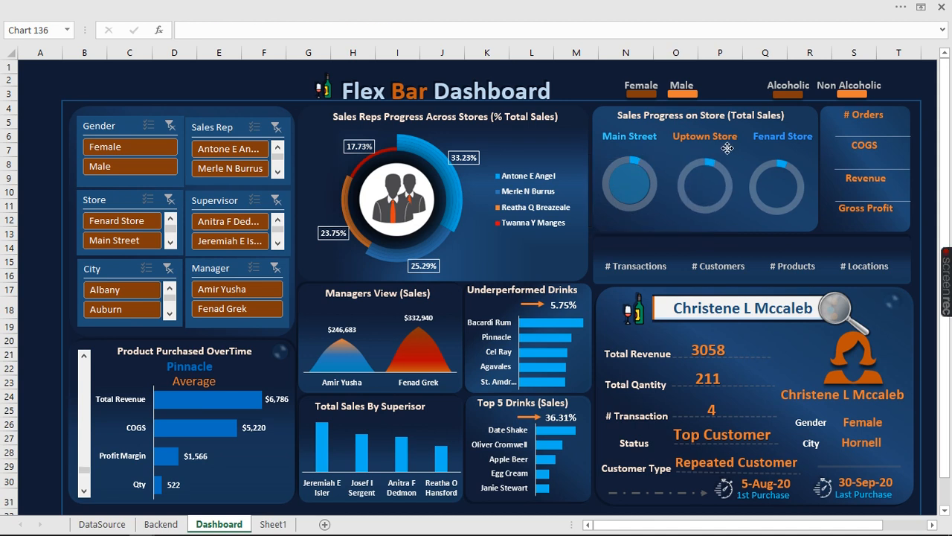
Align the three store doughnut charts by their top edges, distribute them horizontally and deselect them
click(726, 148)
shift+click(791, 166)
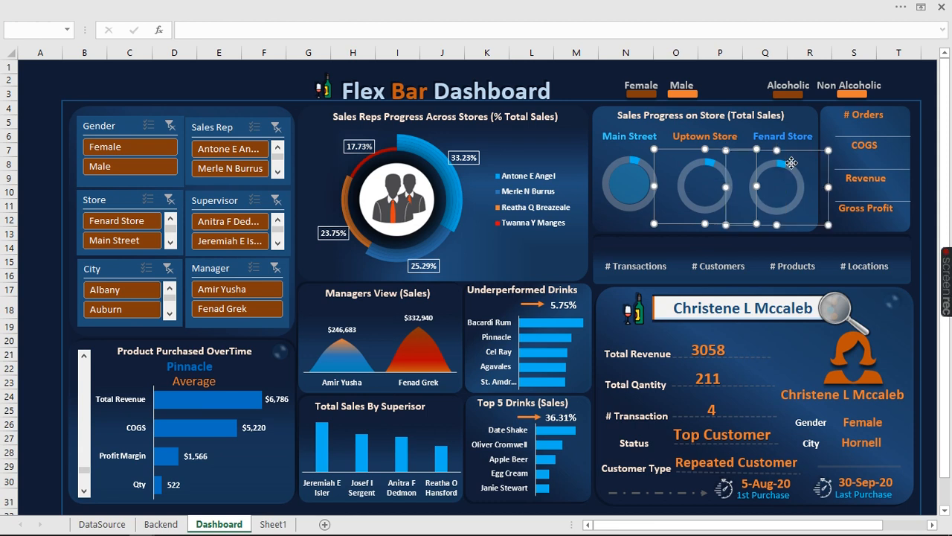
shift+click(625, 165)
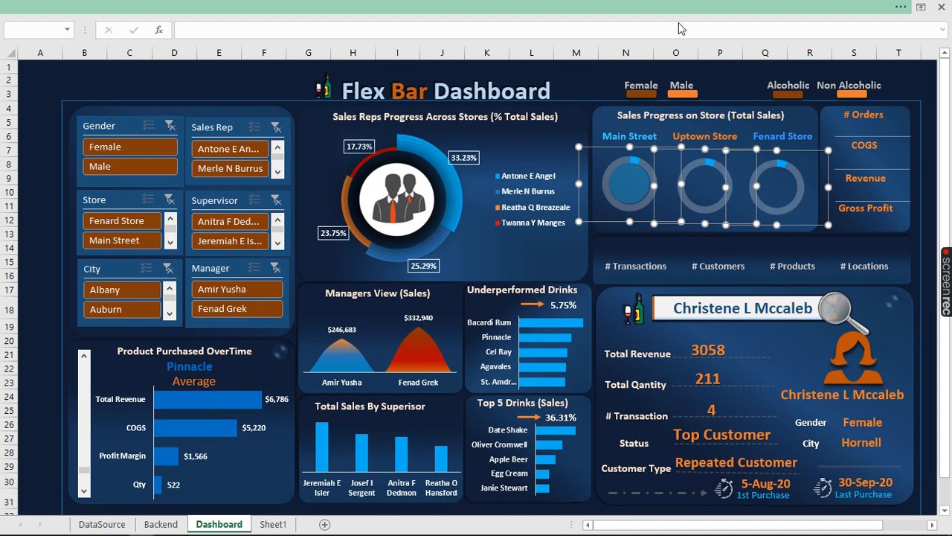
click(678, 8)
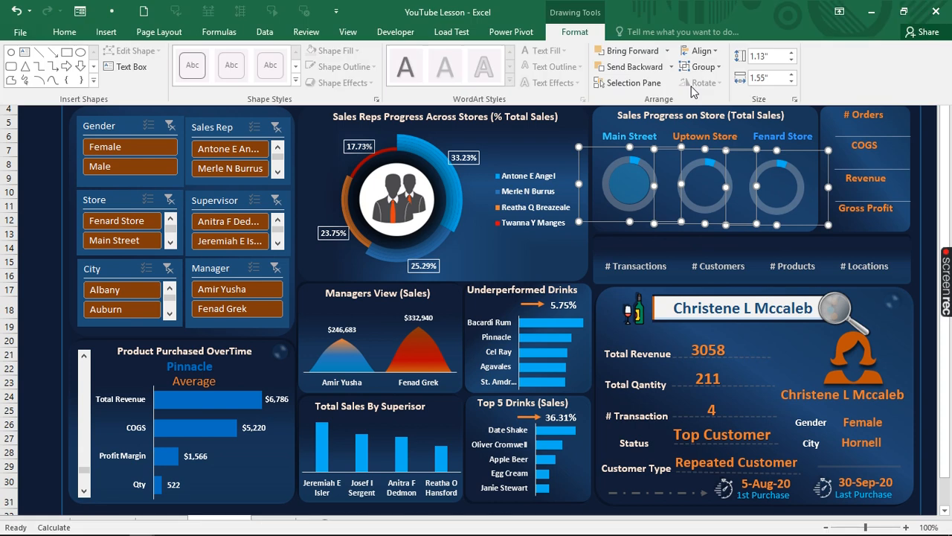
click(716, 52)
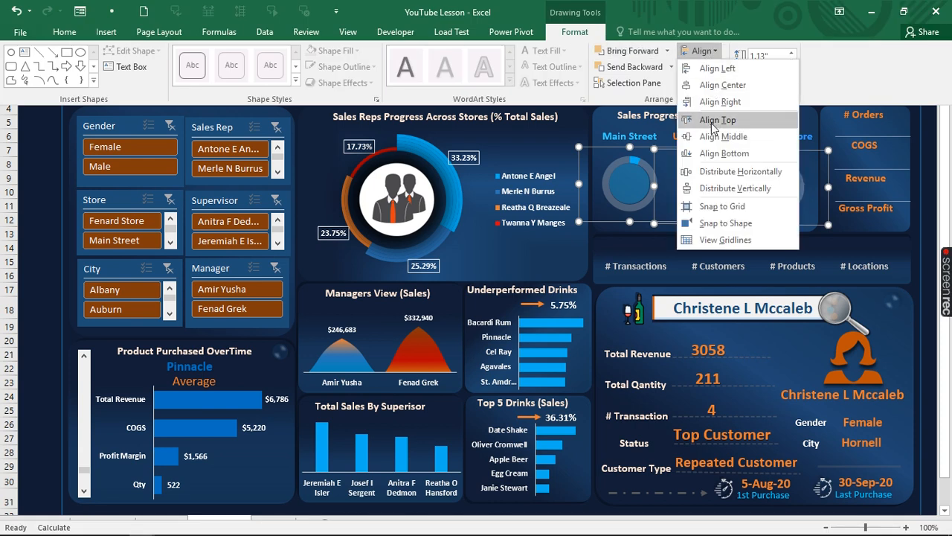
click(712, 120)
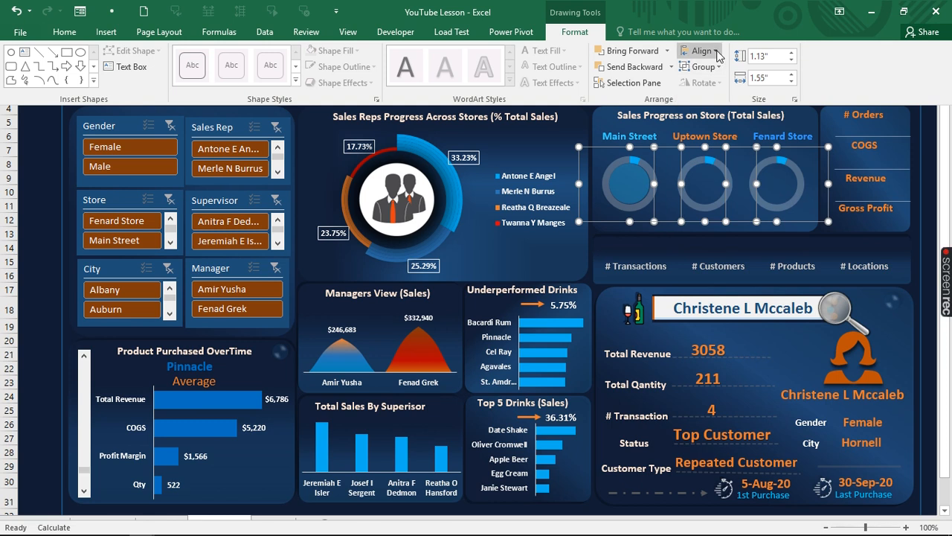
click(716, 52)
click(728, 169)
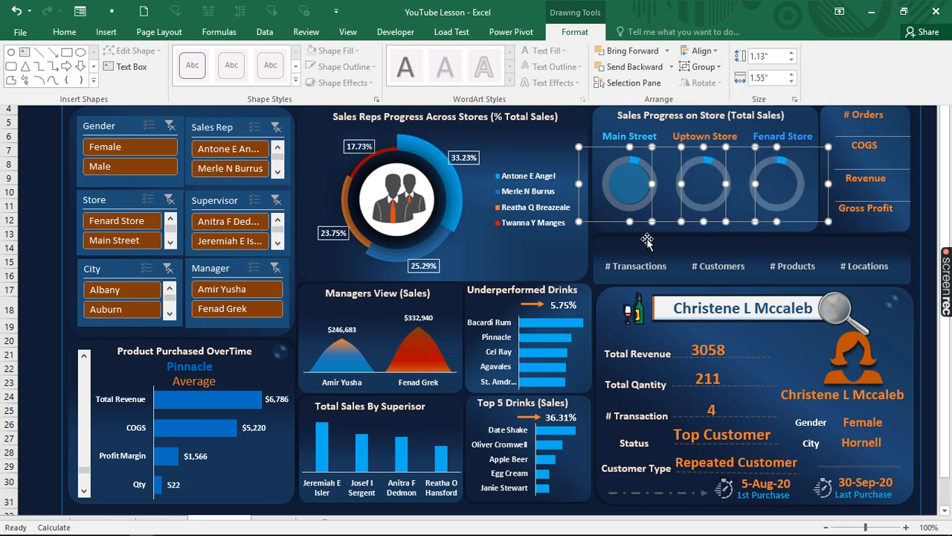
key(ctrl+shift+F1)
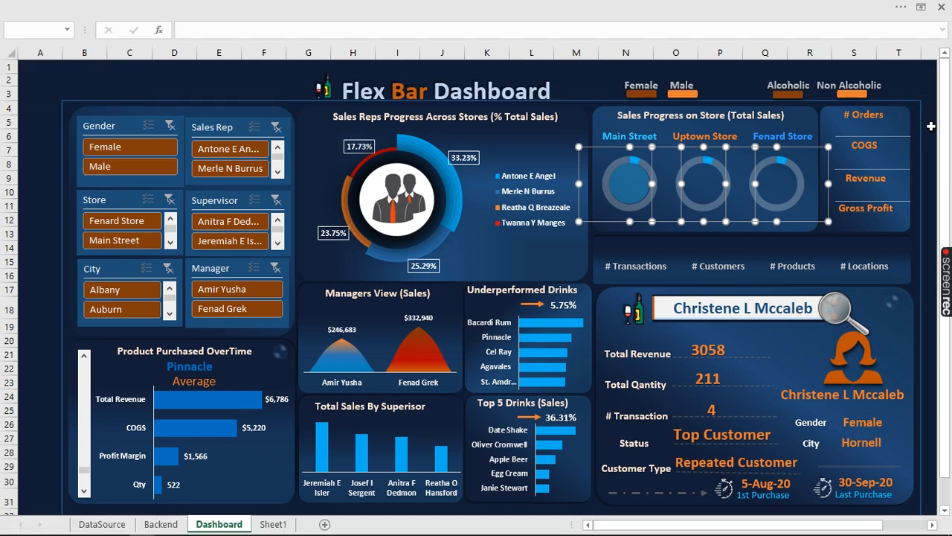
click(930, 124)
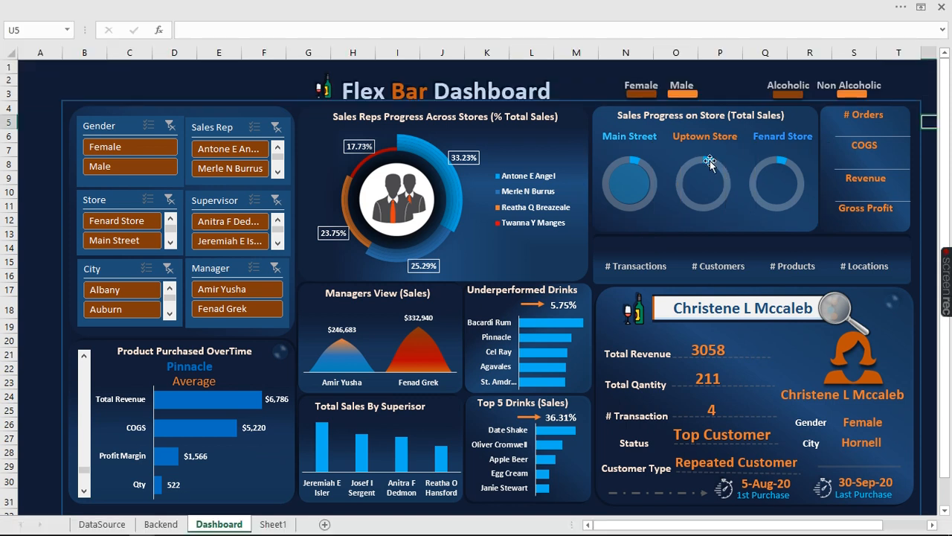
Change the Uptown Store doughnut's data range to the Main Street row, =Backend!$CX$7:$CZ$7
click(710, 163)
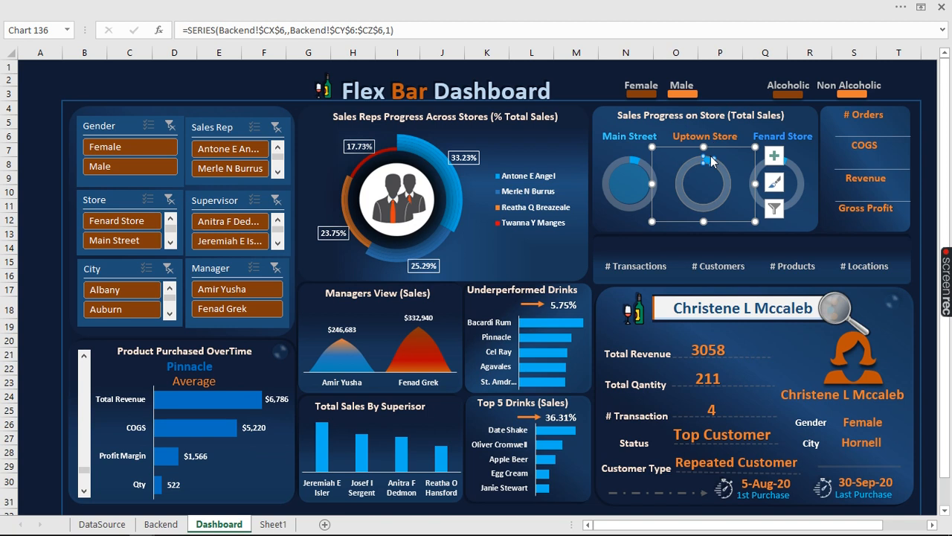
right_click(705, 160)
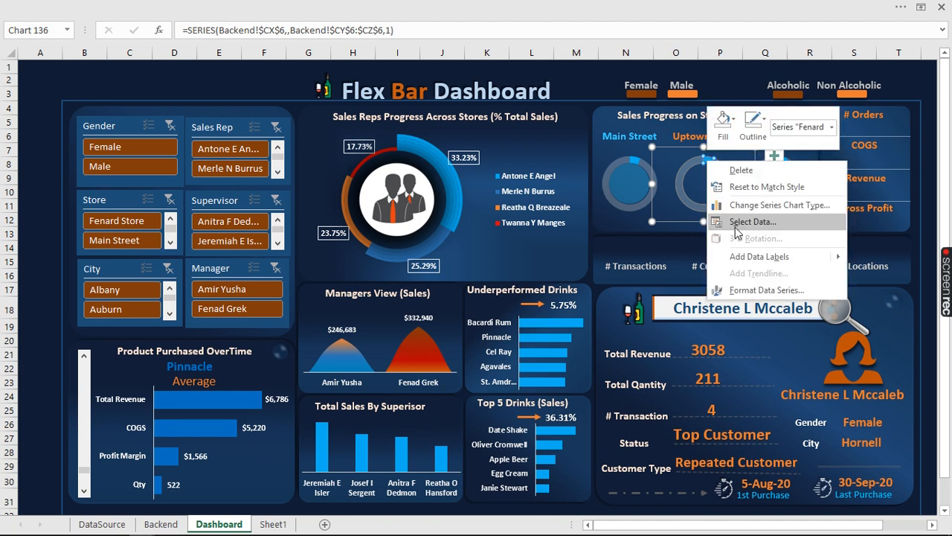
click(732, 221)
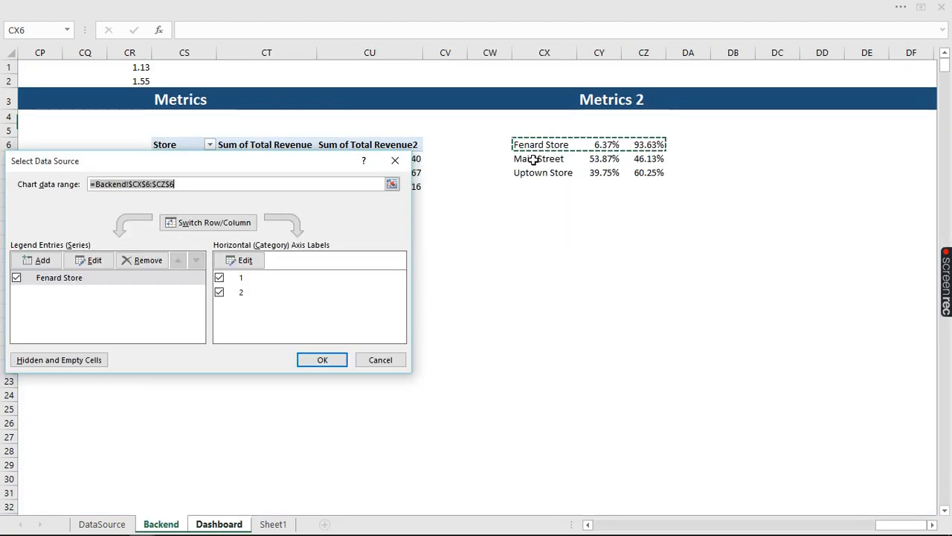
drag(533, 160, 649, 159)
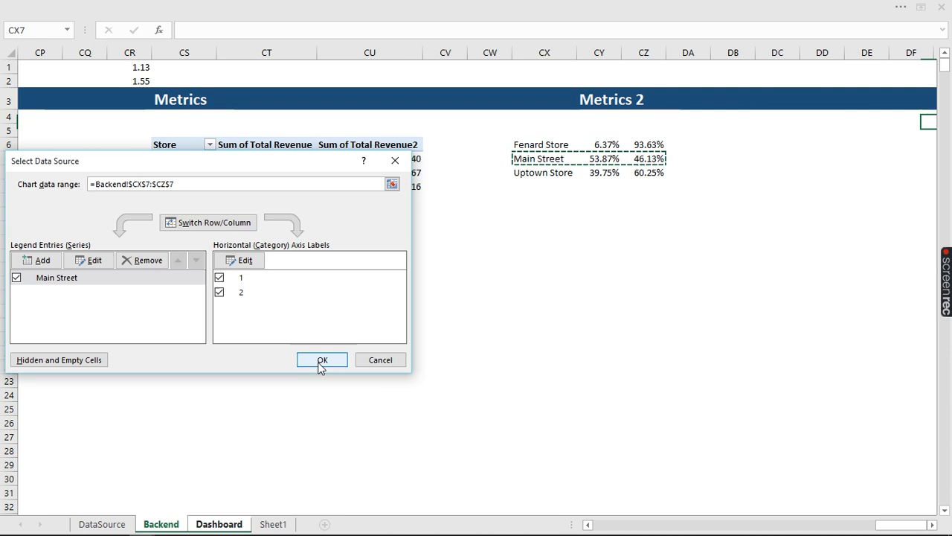
click(321, 361)
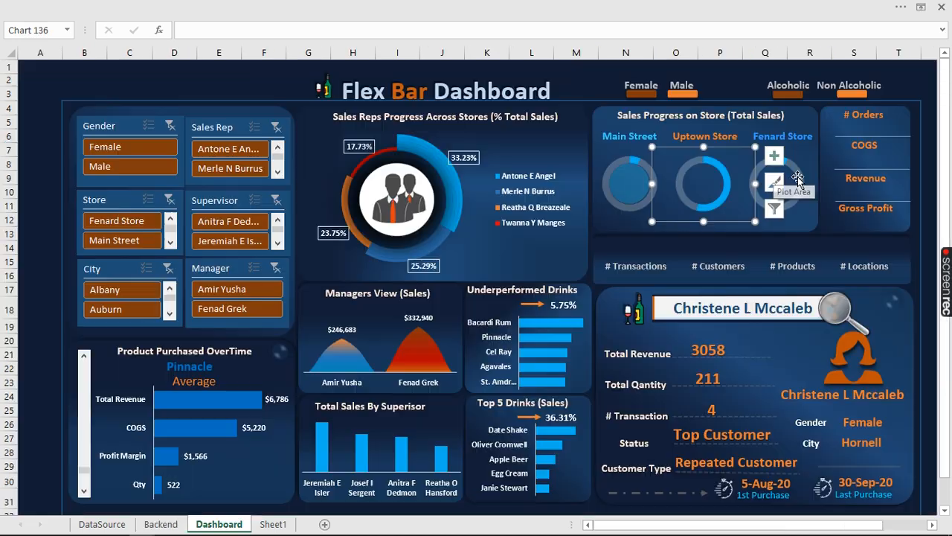
Change the Fenard Store doughnut's data range to the Uptown Store row, =Backend!$CX$8:$CZ$8
right_click(796, 178)
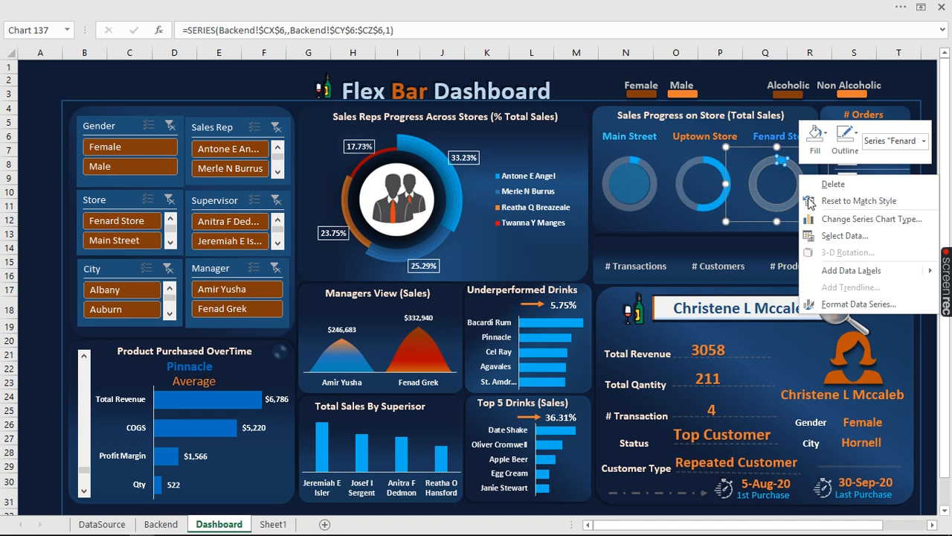
key(Escape)
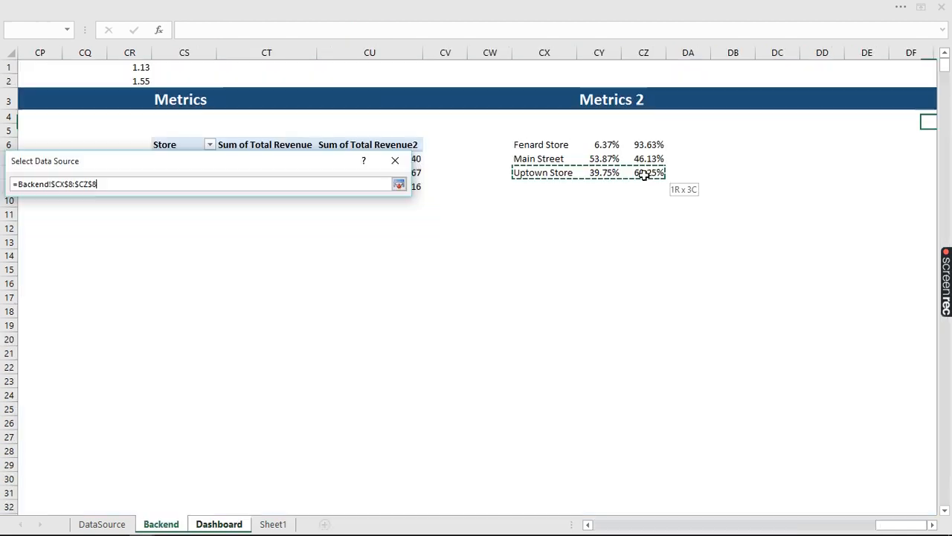
drag(643, 174, 645, 173)
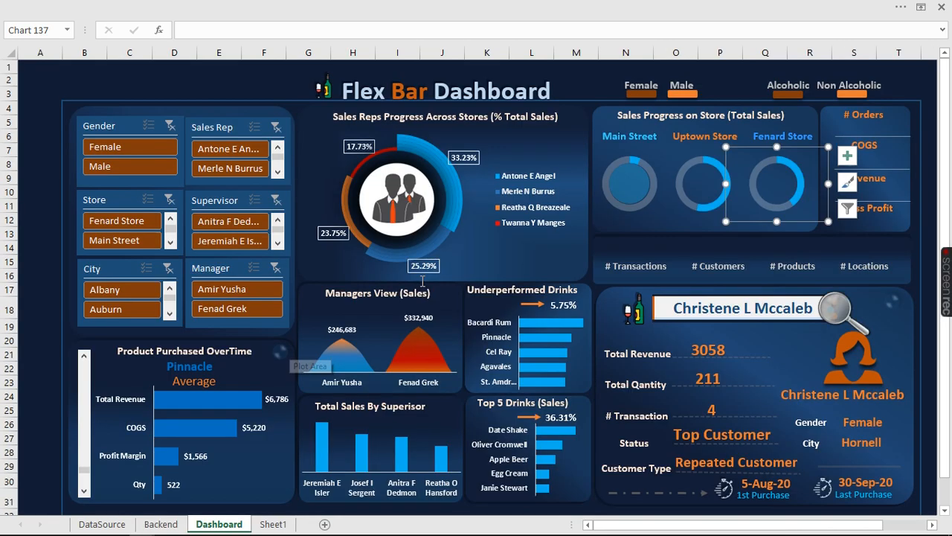
Open the data series formatting options for the doughnut under Uptown Store and narrow their pane
click(715, 164)
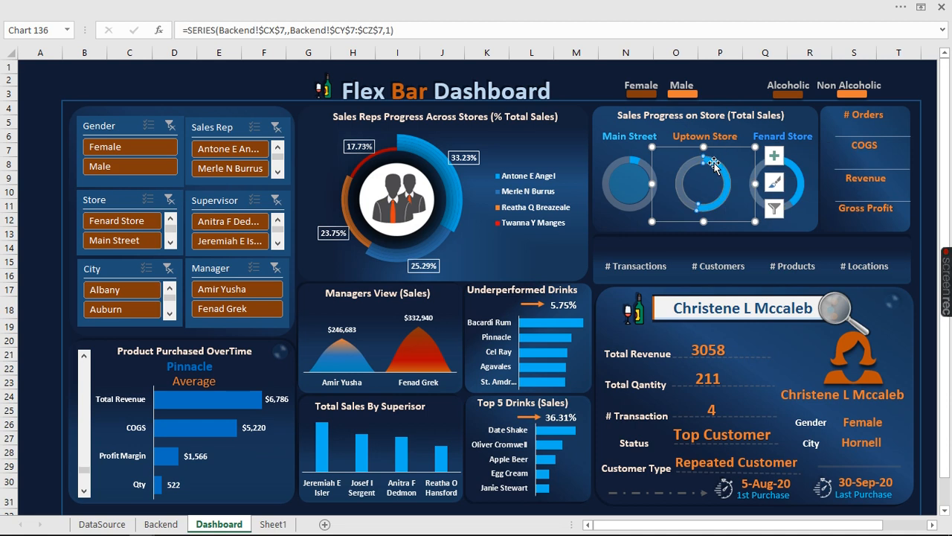
right_click(714, 165)
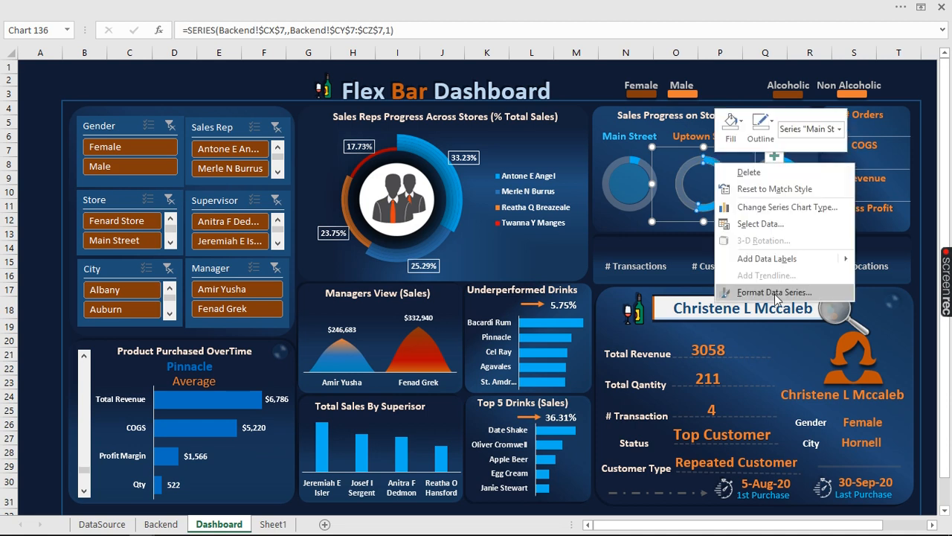
click(774, 298)
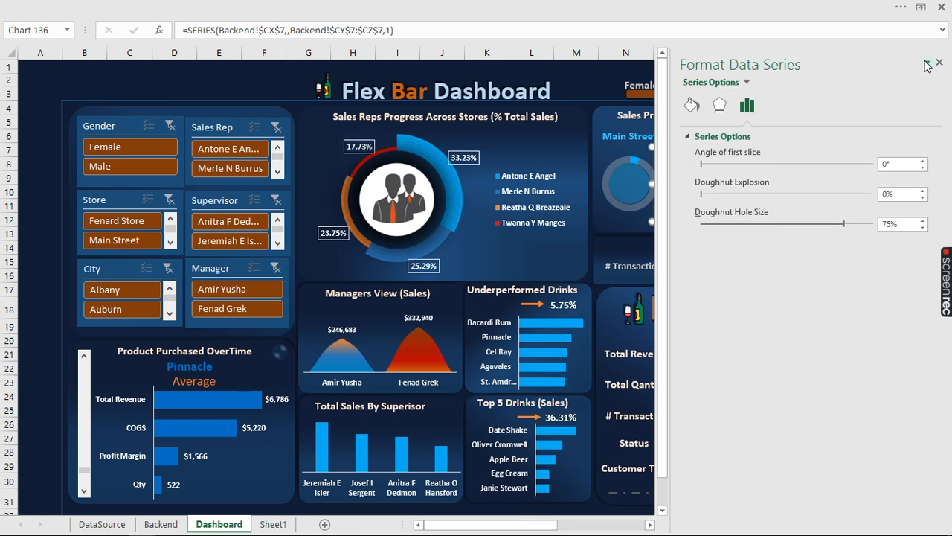
click(927, 63)
click(901, 92)
drag(670, 290, 752, 251)
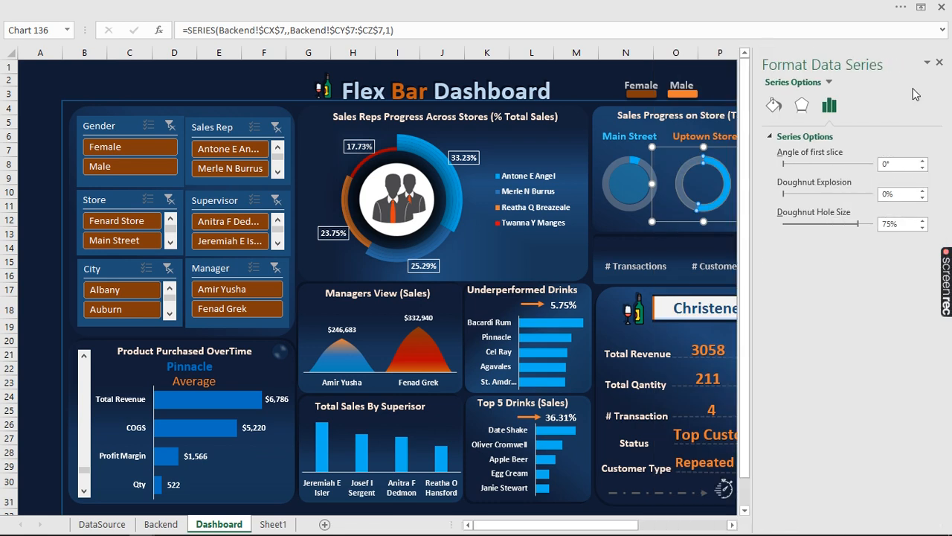
Undock the Format Data Series pane, float it over the middle of the dashboard and show the series' fill options
click(929, 66)
click(899, 75)
click(750, 129)
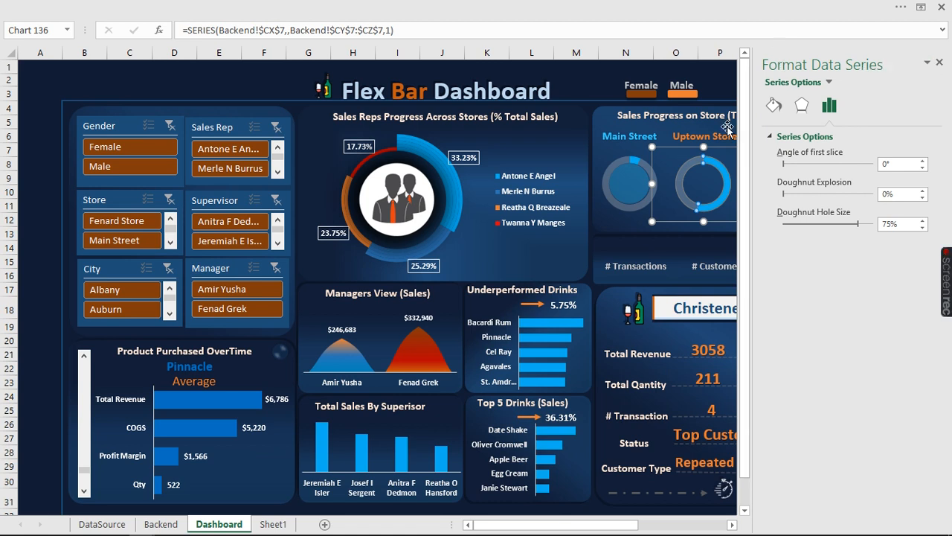
click(928, 62)
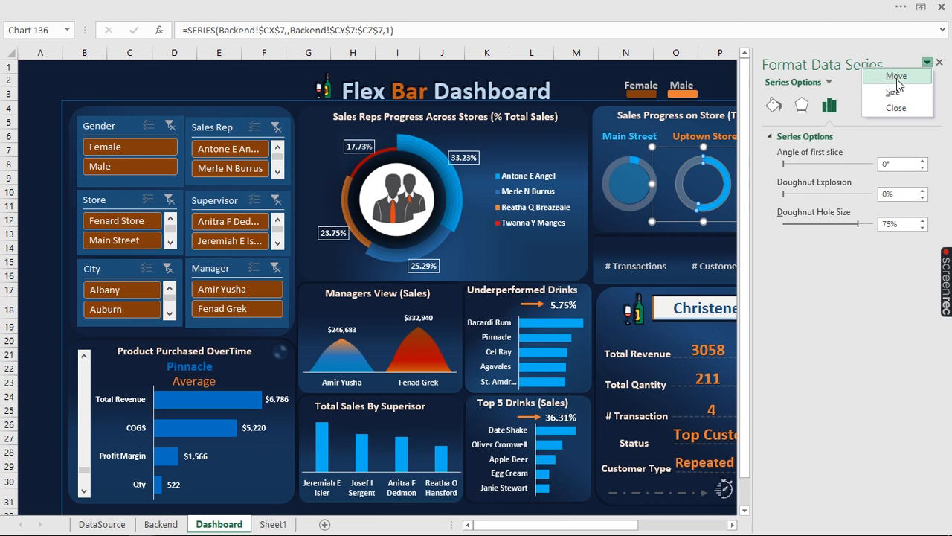
click(897, 75)
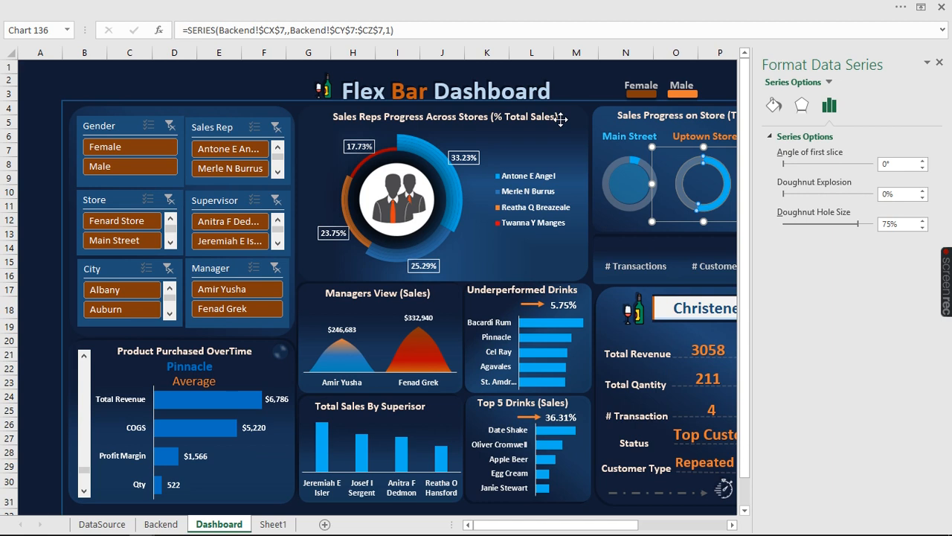
drag(560, 119, 437, 102)
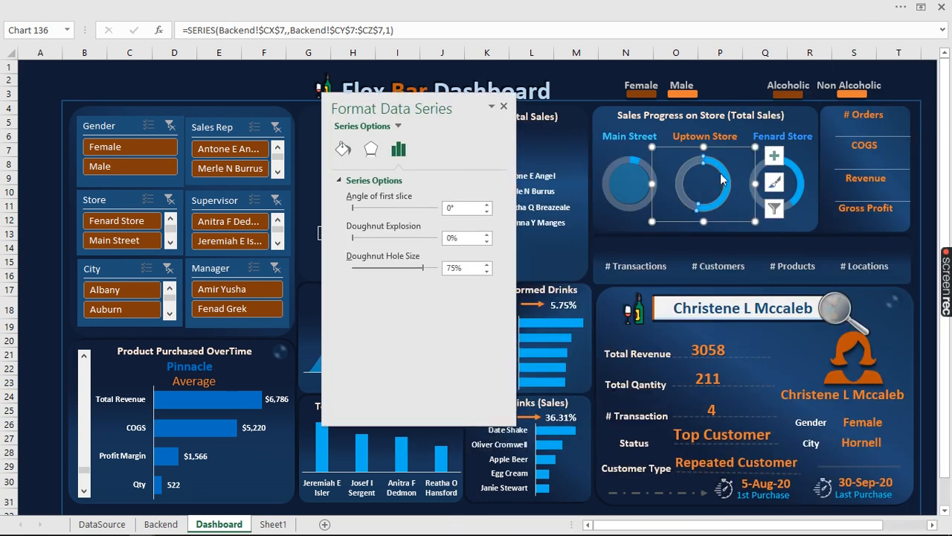
click(344, 150)
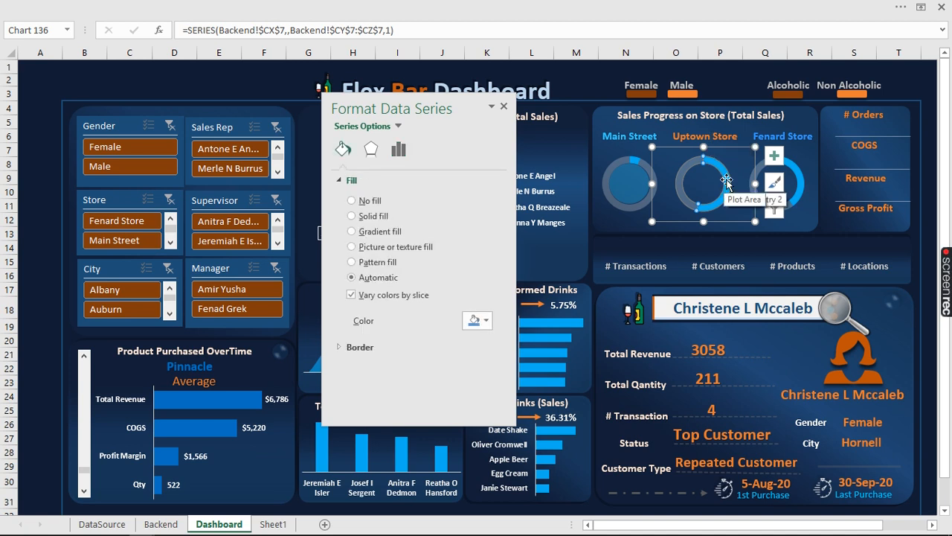
Fill the value slice of the Uptown Store doughnut with dark orange (Orange, Accent 2, Darker 25%)
click(725, 167)
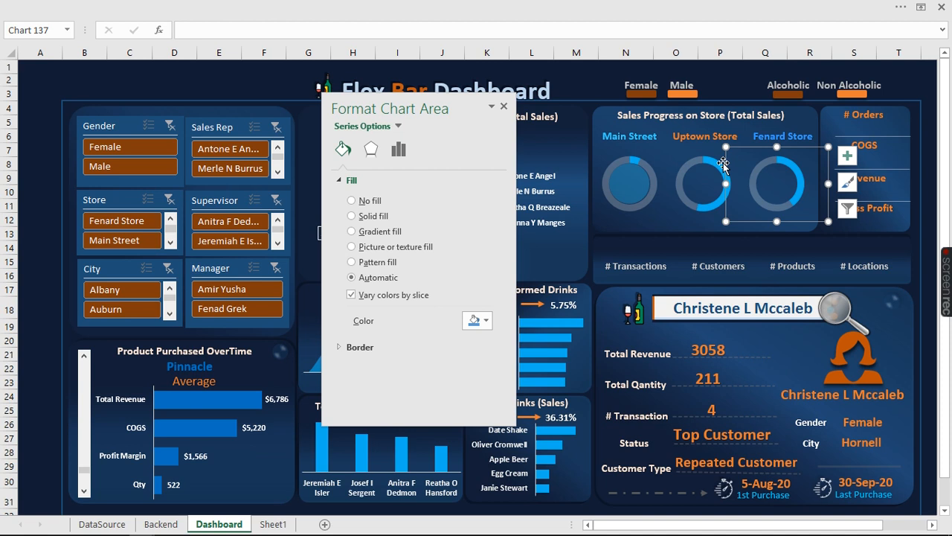
click(716, 165)
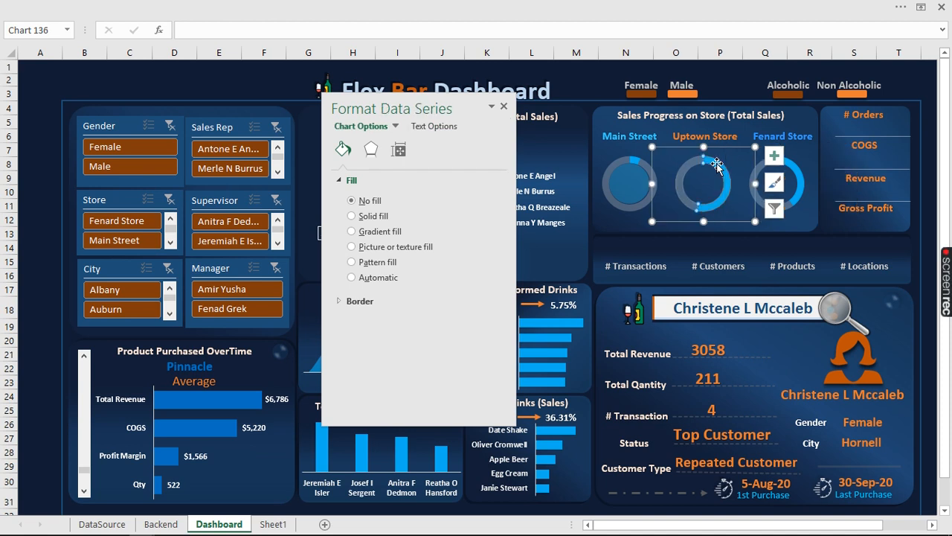
click(716, 165)
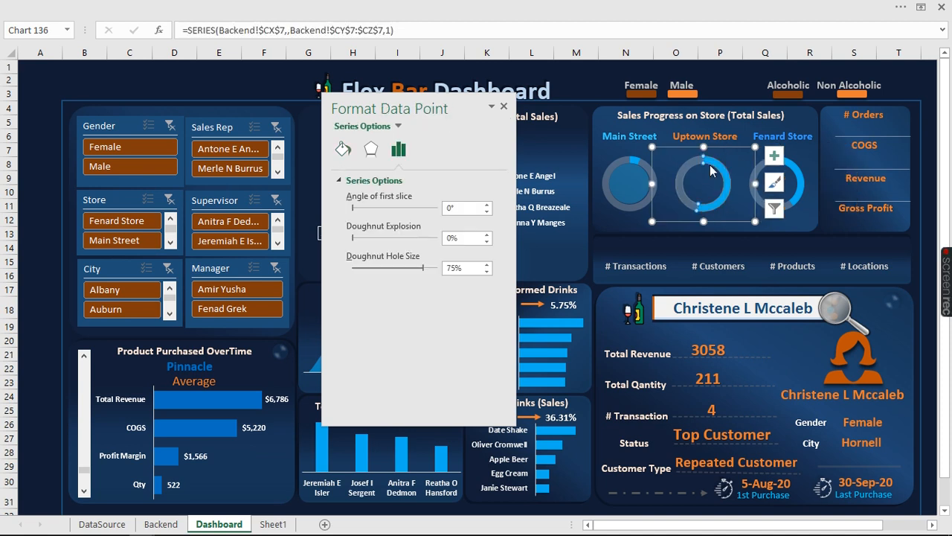
click(345, 150)
click(483, 320)
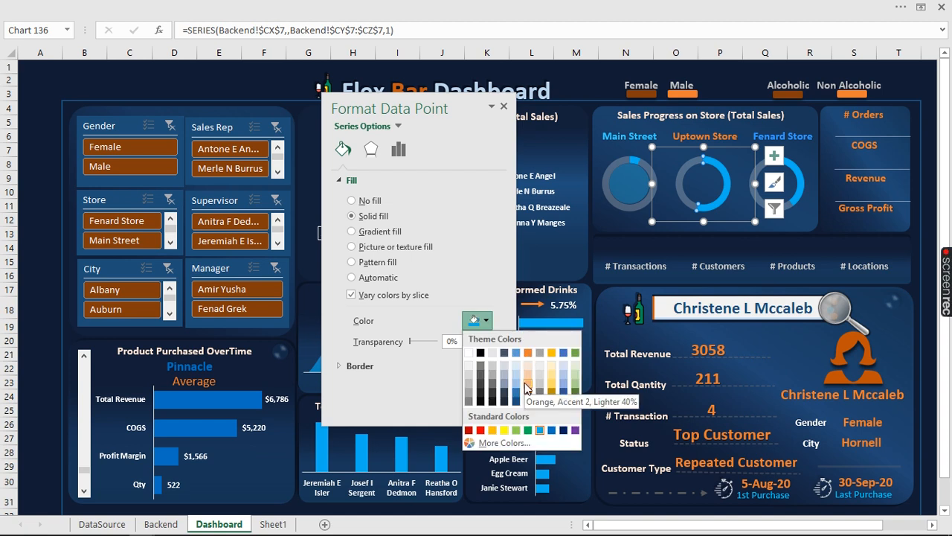
click(527, 395)
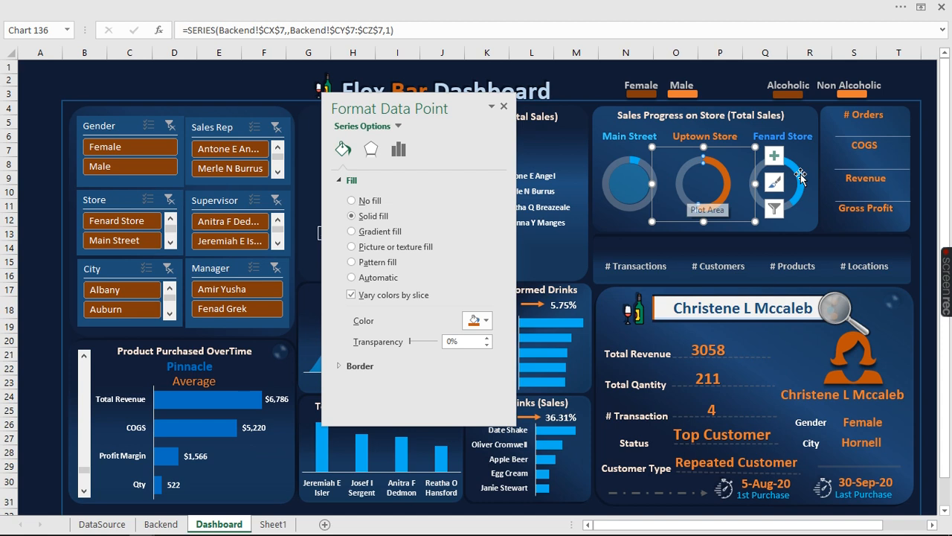
Fill the value slice of the Fenard Store doughnut with the base blue theme colour (Accent 1)
click(800, 175)
click(800, 175)
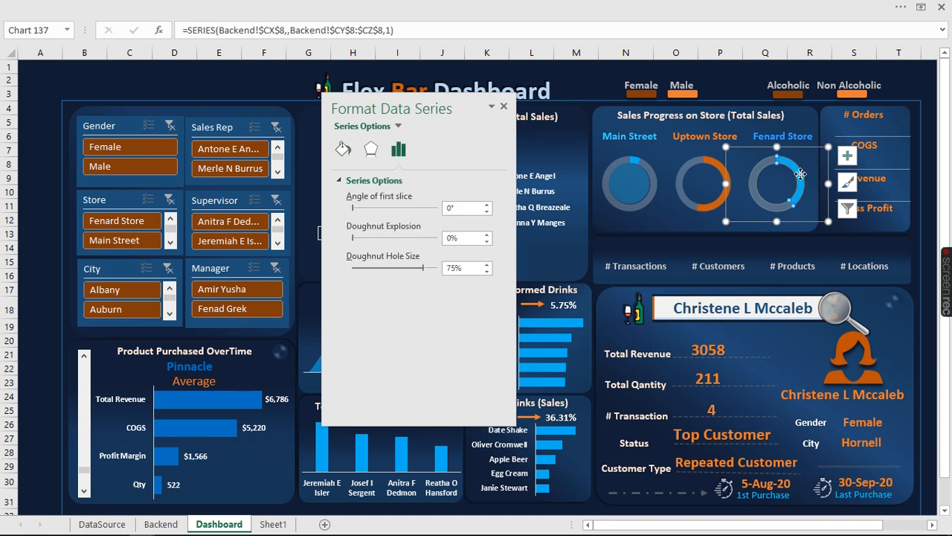
click(800, 174)
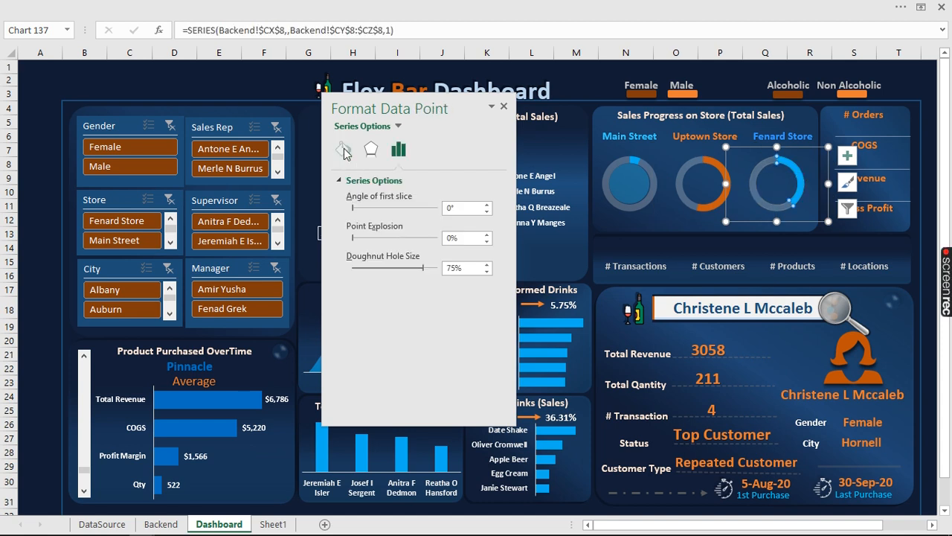
click(343, 150)
click(486, 322)
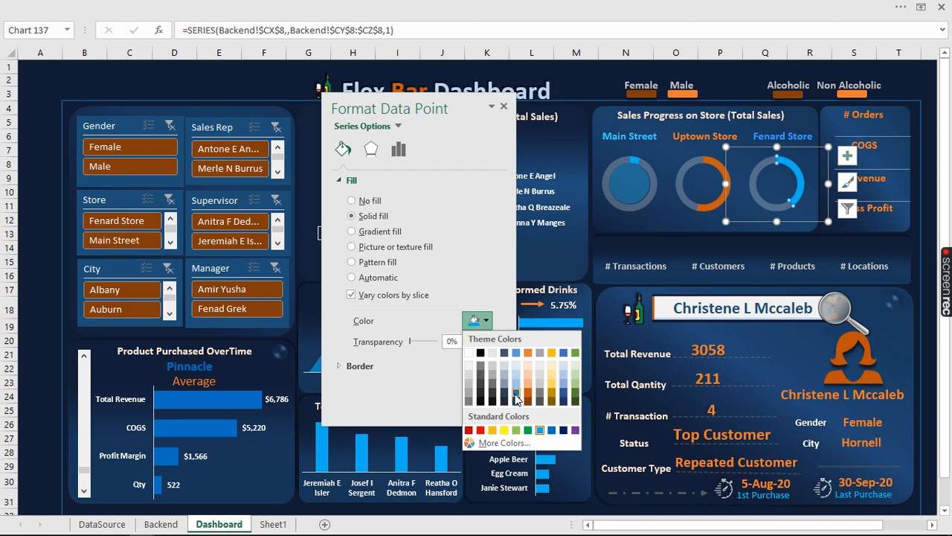
click(515, 396)
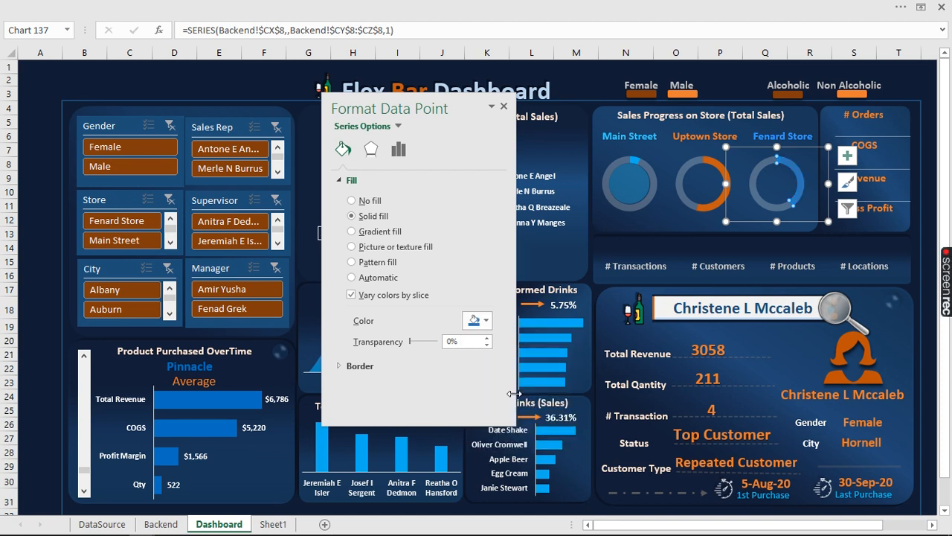
click(485, 322)
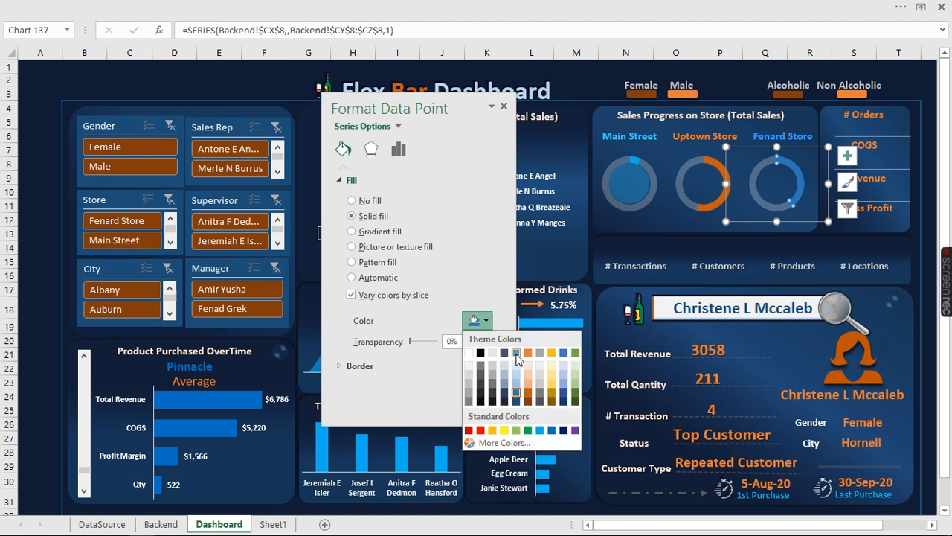
click(517, 355)
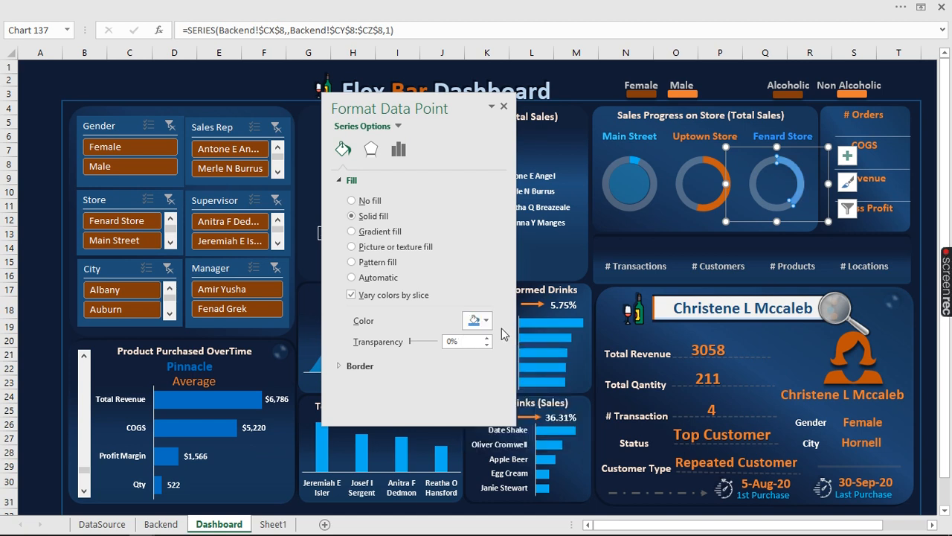
Move the Main Street doughnut chart down and to the left, off the blue circle behind it
click(627, 182)
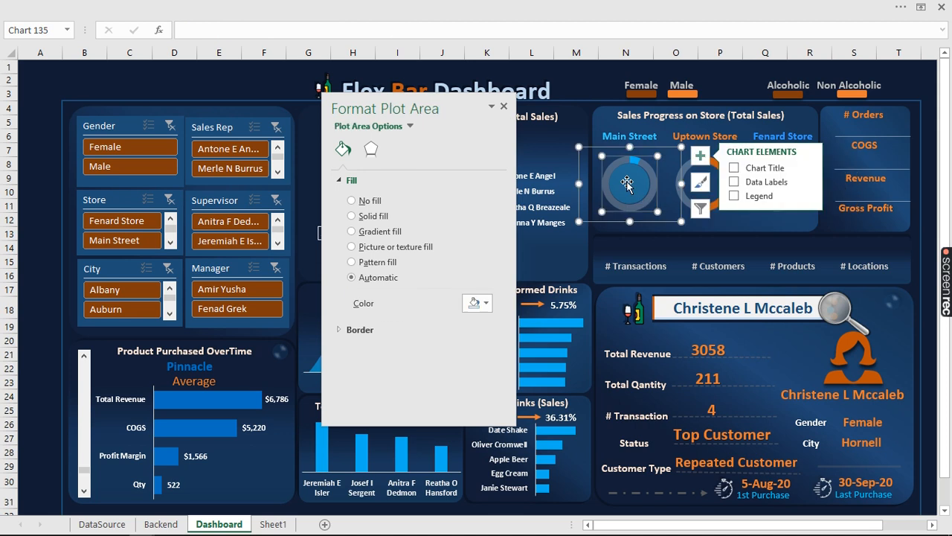
click(721, 69)
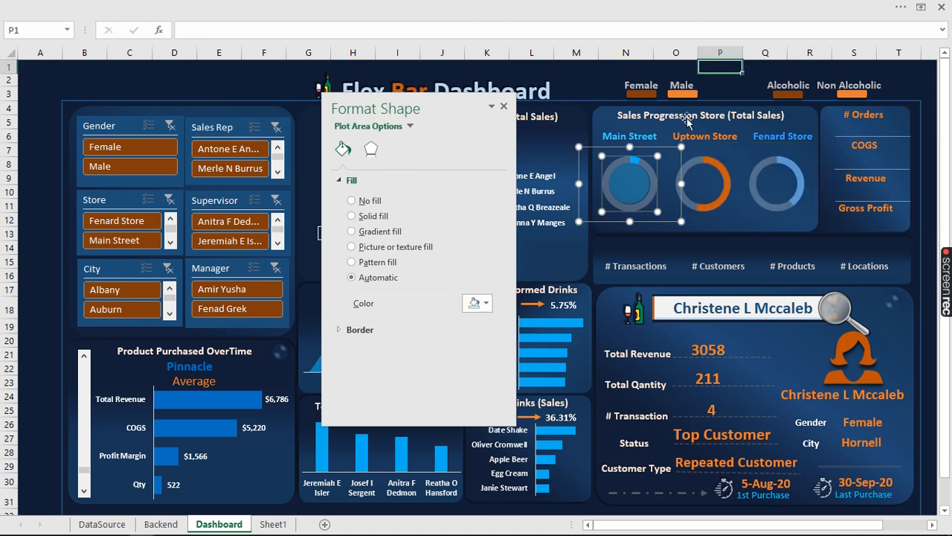
click(632, 186)
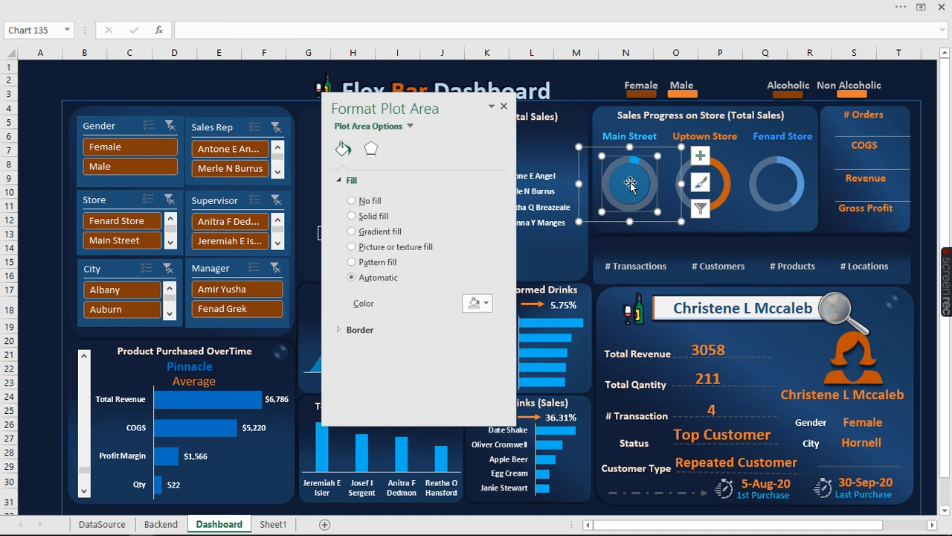
mouse_move(630, 184)
mouse_down()
mouse_move(649, 182)
mouse_move(628, 187)
mouse_up()
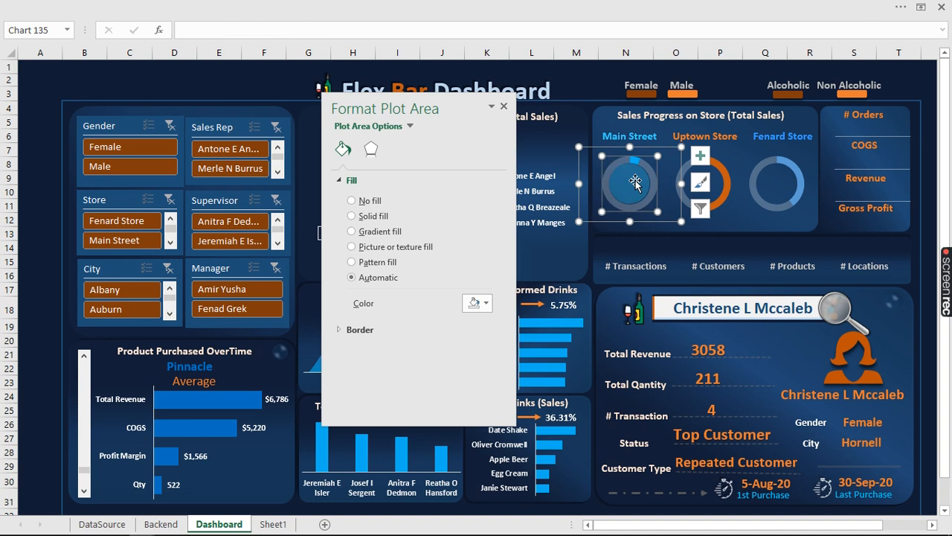
click(610, 75)
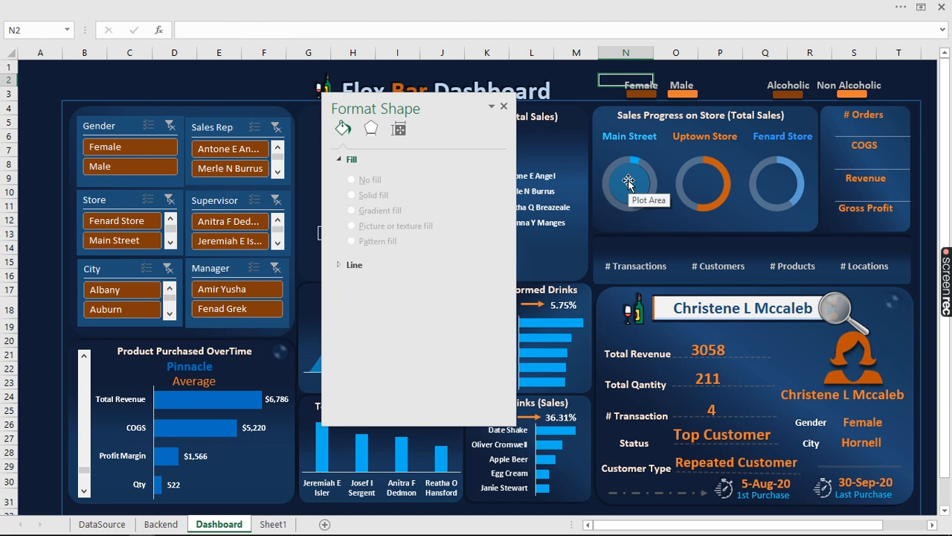
click(629, 183)
drag(629, 183, 598, 187)
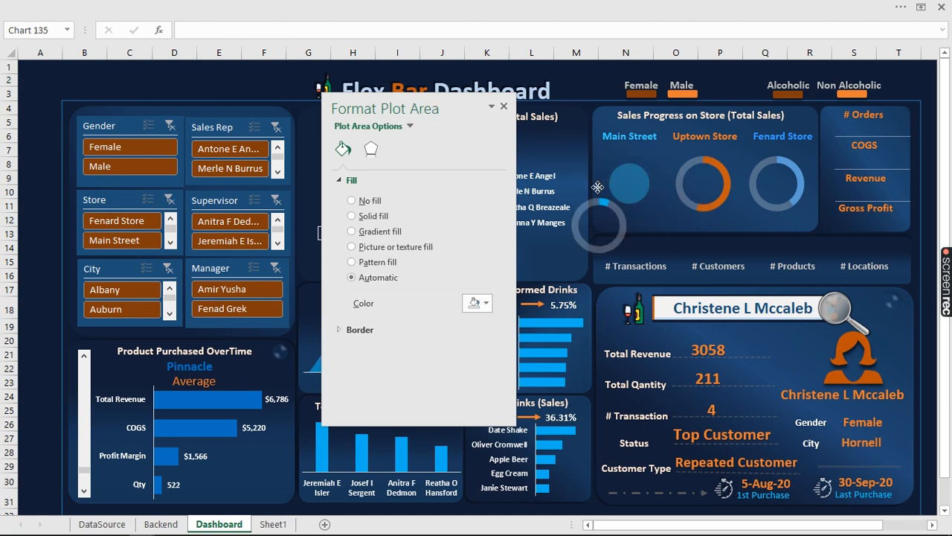
click(598, 187)
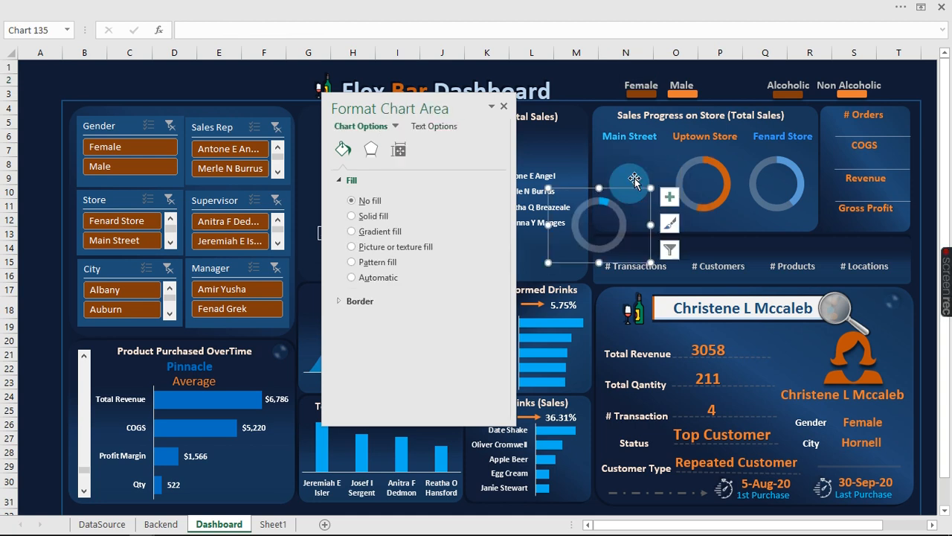
Copy the Main Street circle into the Uptown Store and Fenard Store doughnuts, and move the Main Street doughnut back around its own circle
click(634, 179)
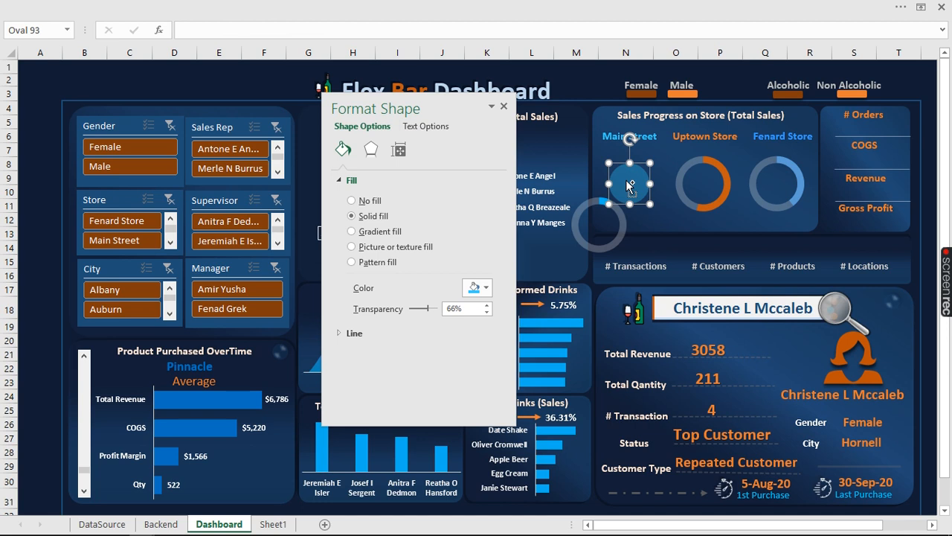
drag(629, 183, 776, 183)
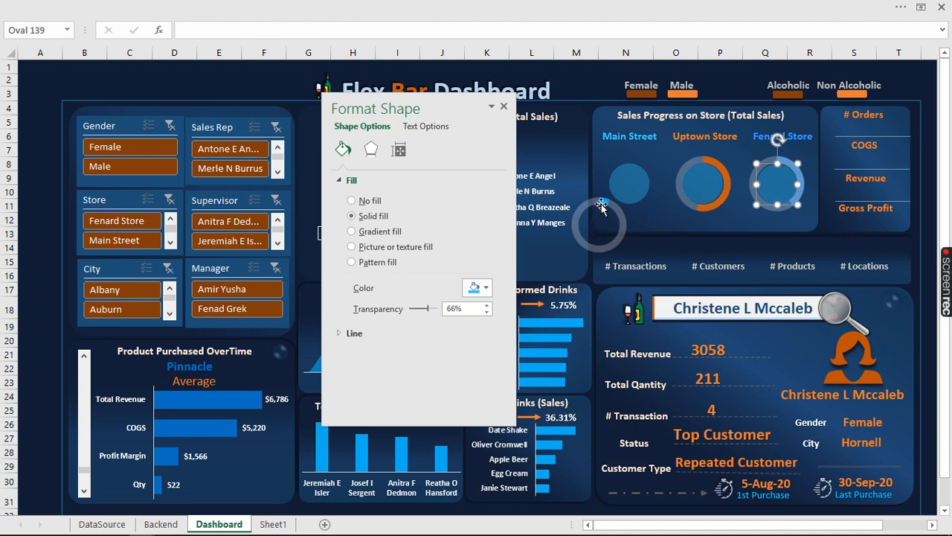
click(602, 205)
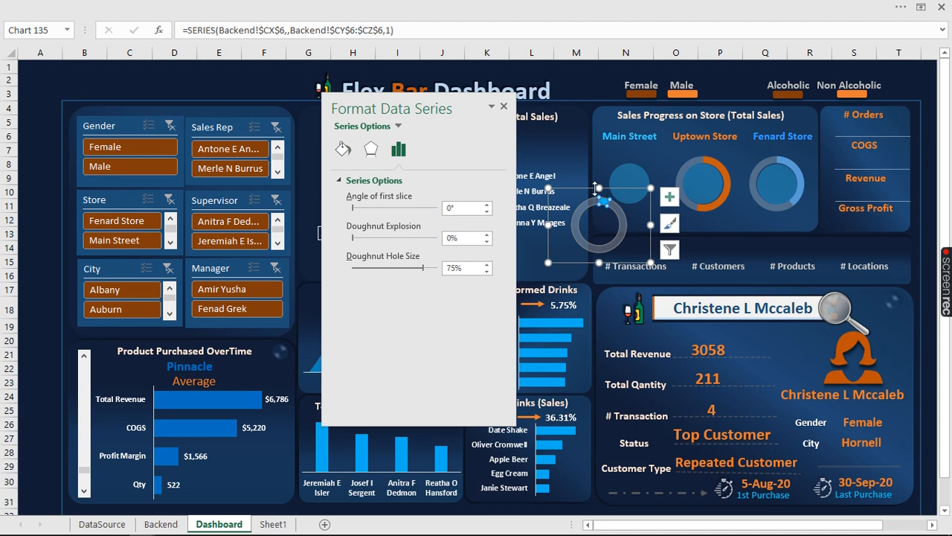
drag(608, 192, 640, 147)
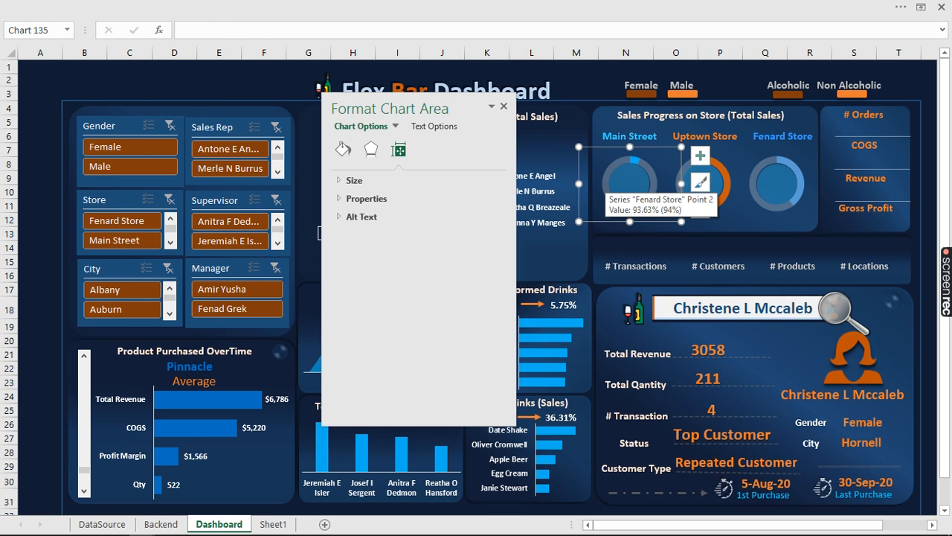
Check the store doughnuts' styling in the Flex Bar Analysis Youtube (complet dasboard) workbook and return to YouTube Lesson
click(507, 16)
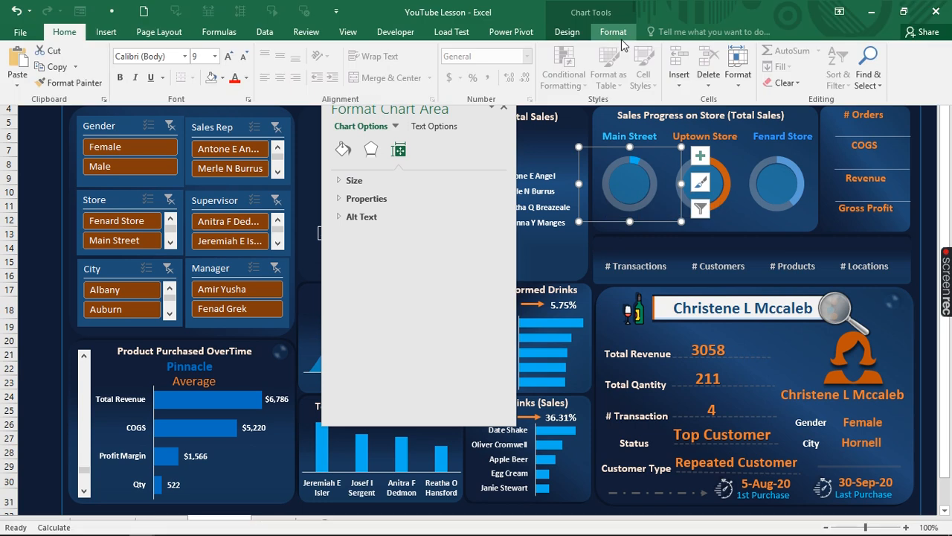
click(348, 32)
click(662, 66)
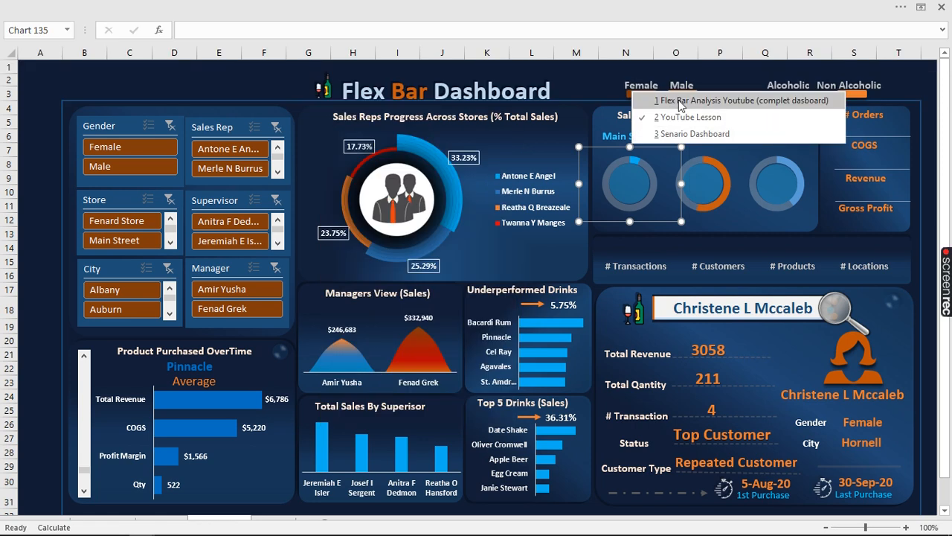
click(680, 101)
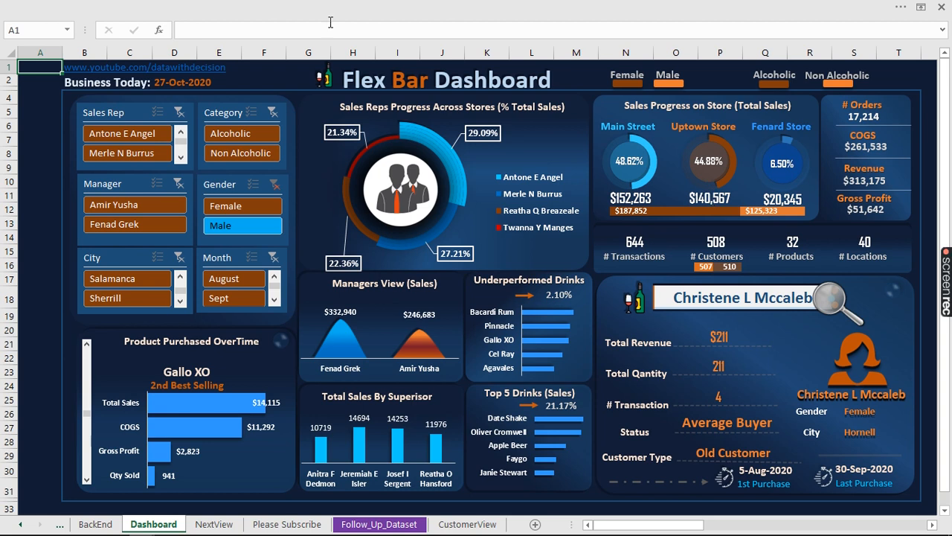
click(395, 6)
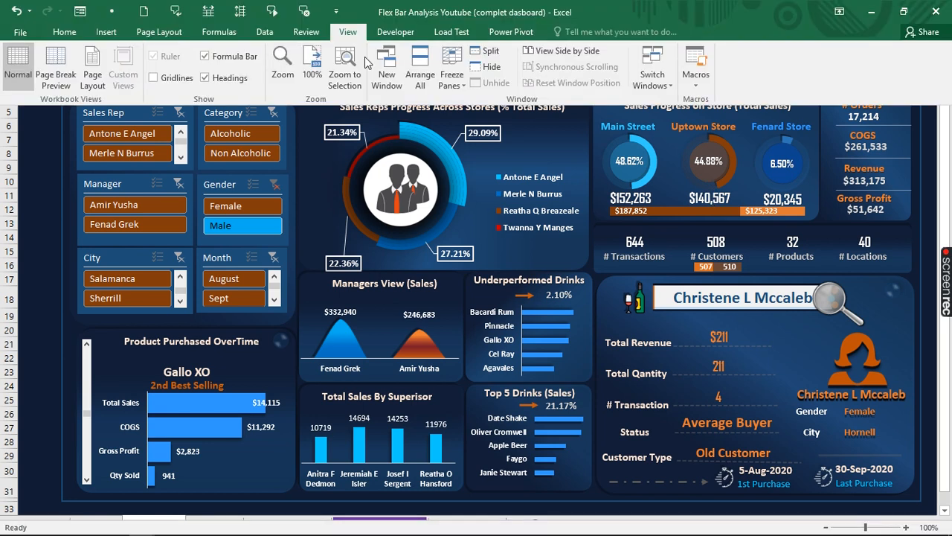
click(653, 70)
click(674, 117)
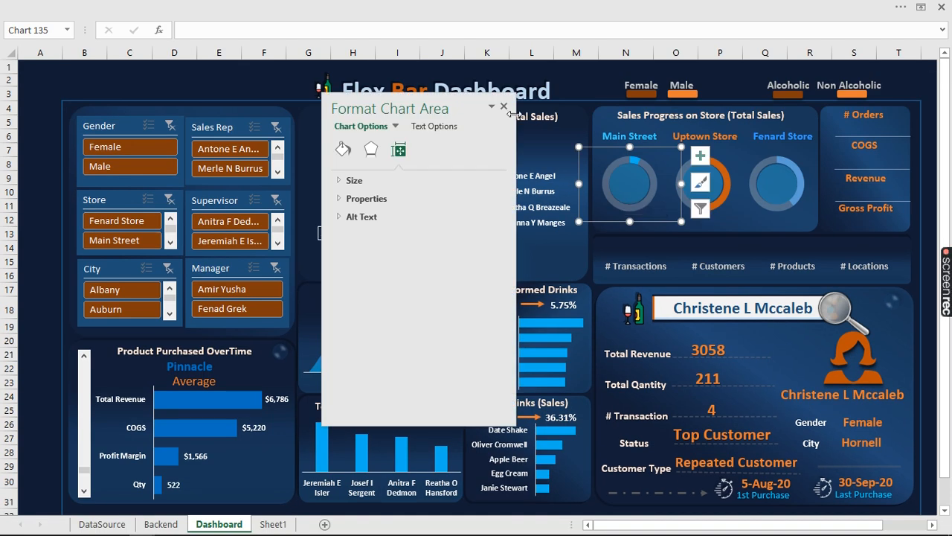
Fill the circle inside the Uptown Store doughnut with light orange (Orange, Accent 2, Lighter 40%)
click(720, 185)
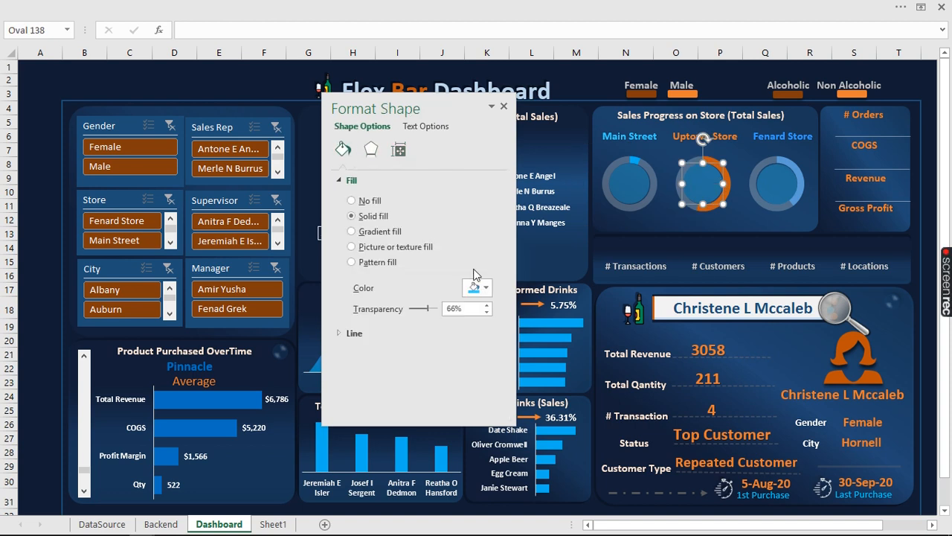
click(486, 289)
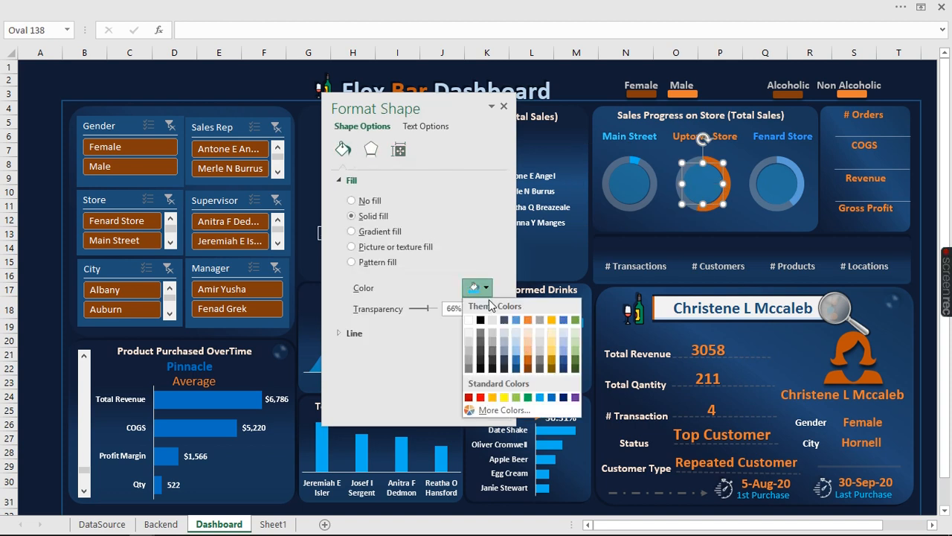
click(533, 350)
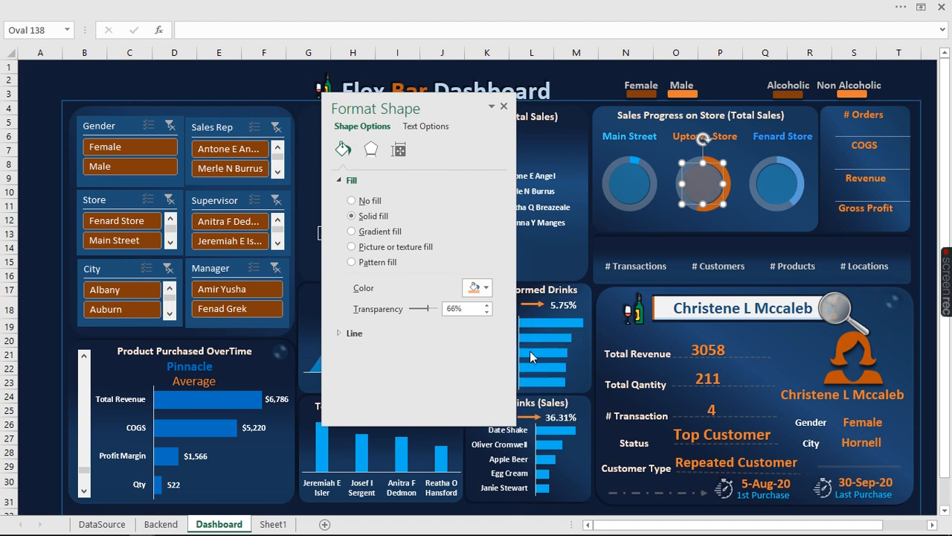
Fill the circle inside the Fenard Store doughnut with a light blue theme colour and close the formatting pane
click(774, 186)
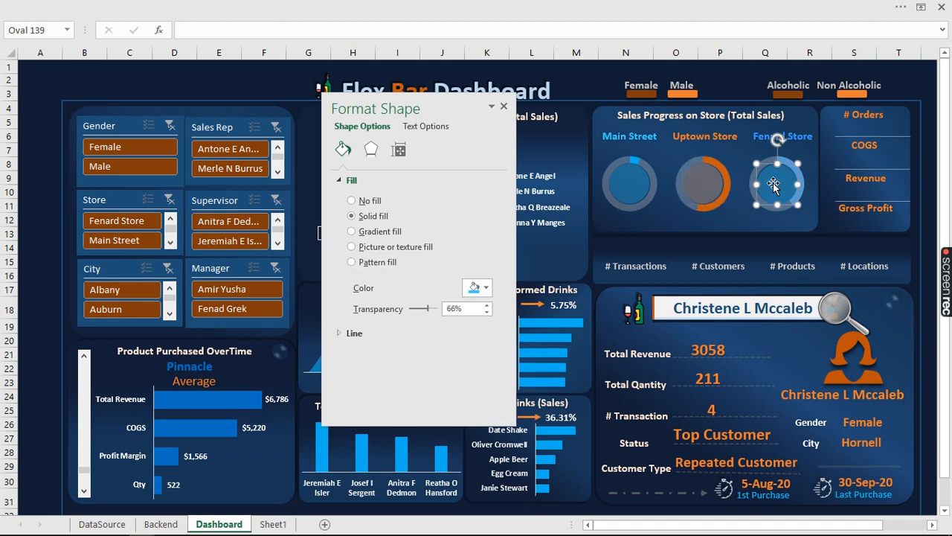
click(487, 288)
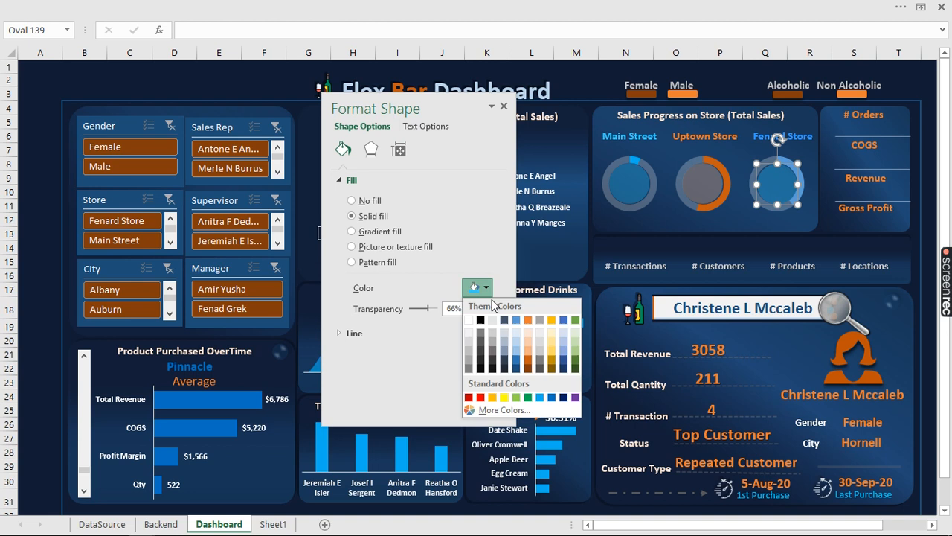
click(517, 353)
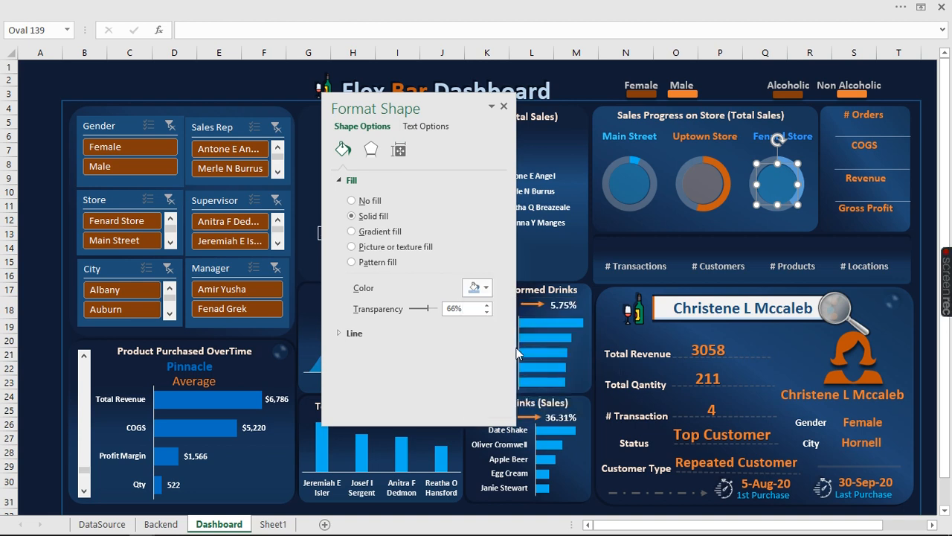
click(260, 74)
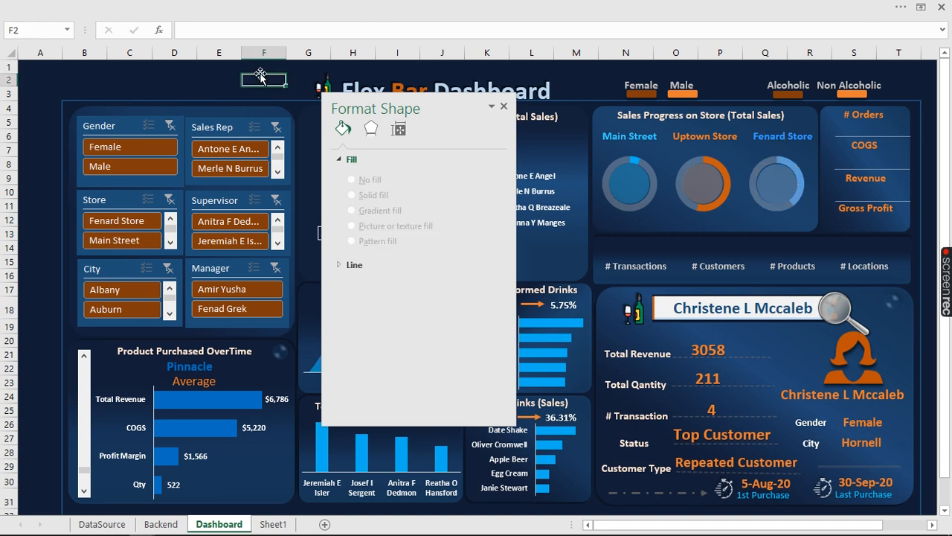
click(505, 107)
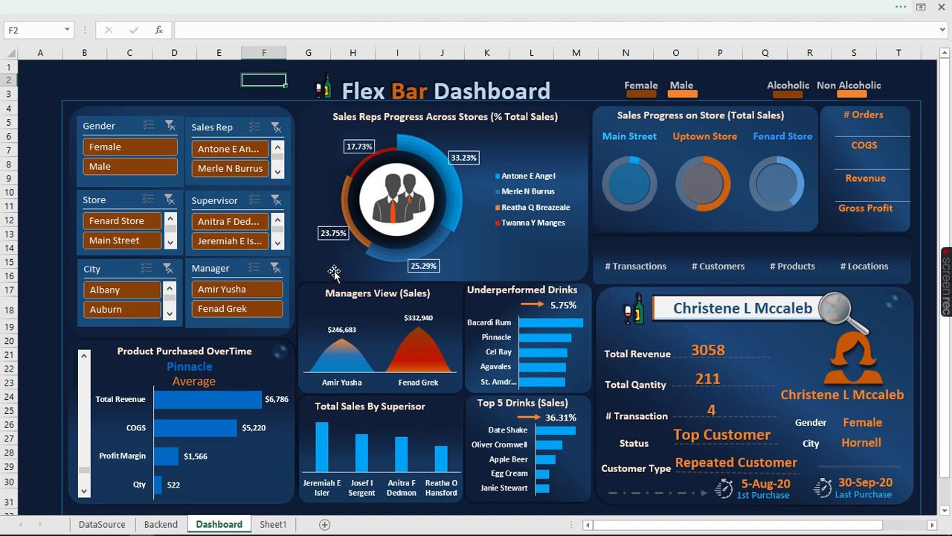
Review the store percentages and their remainders under Metrics 2 on the Backend sheet
click(161, 524)
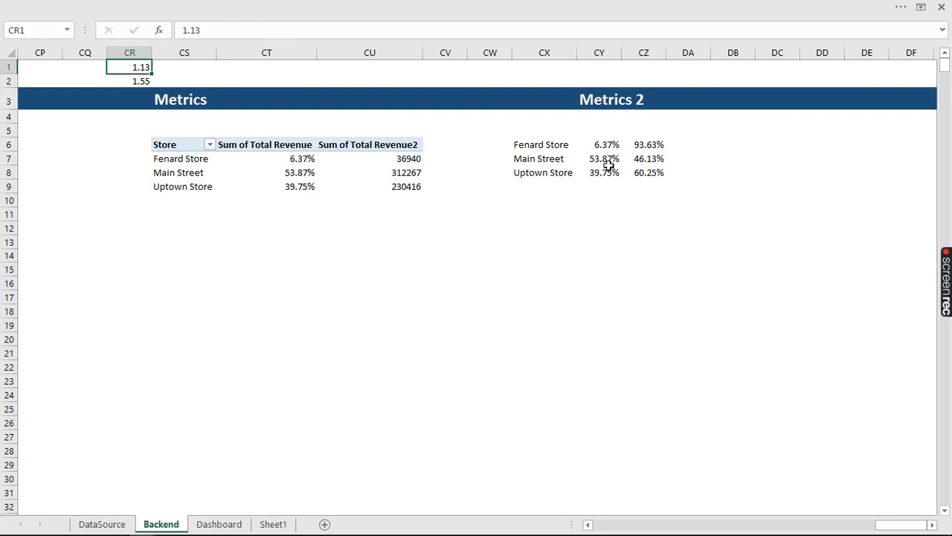
drag(611, 146, 613, 172)
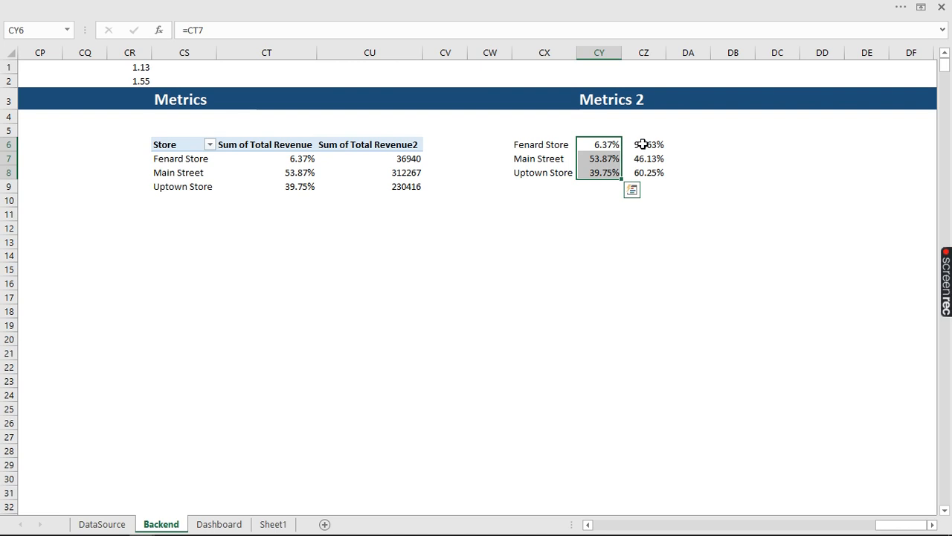
drag(643, 145, 644, 172)
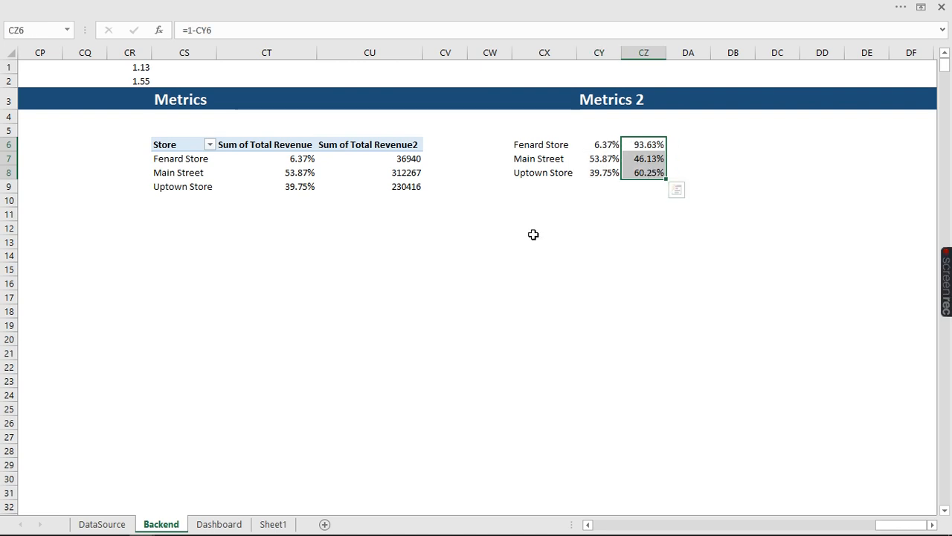
Insert a WordArt text in the plain black fill style on the Backend sheet
click(268, 6)
click(104, 32)
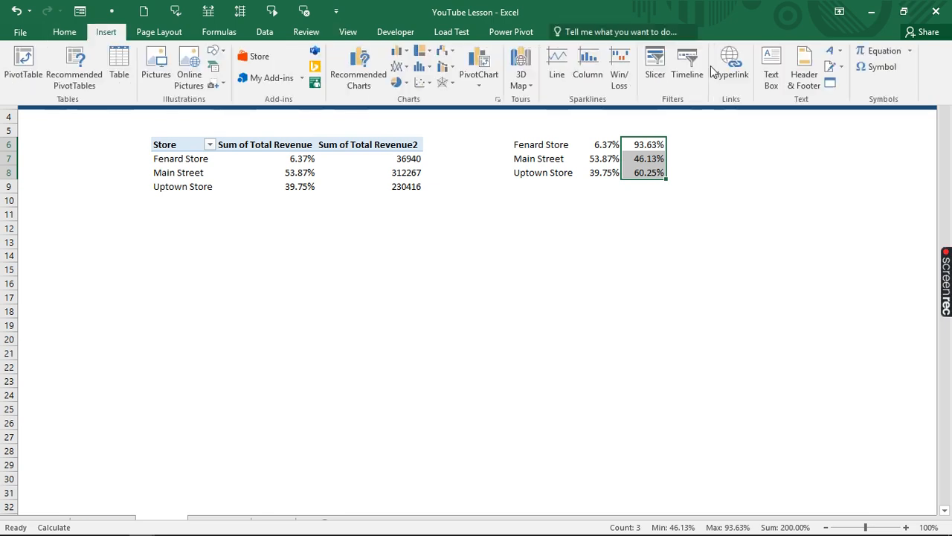
click(833, 50)
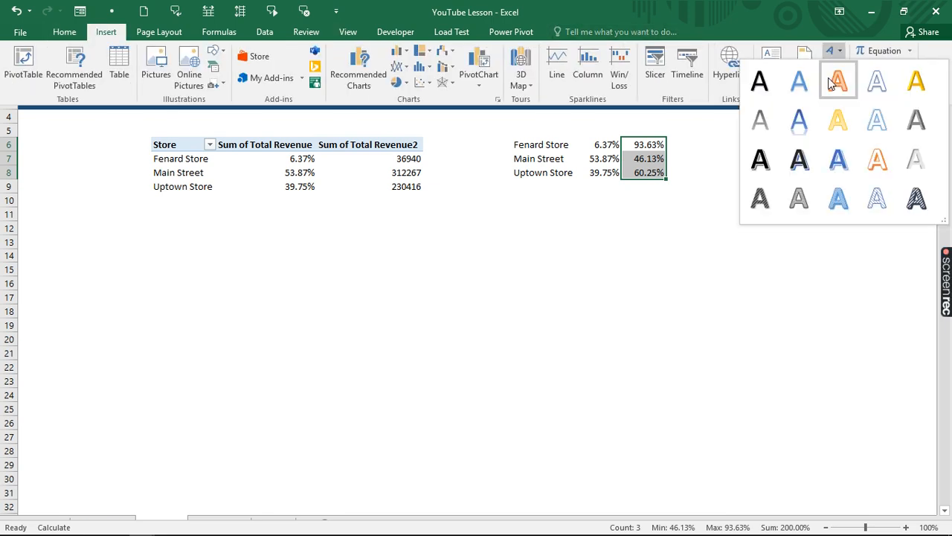
click(764, 86)
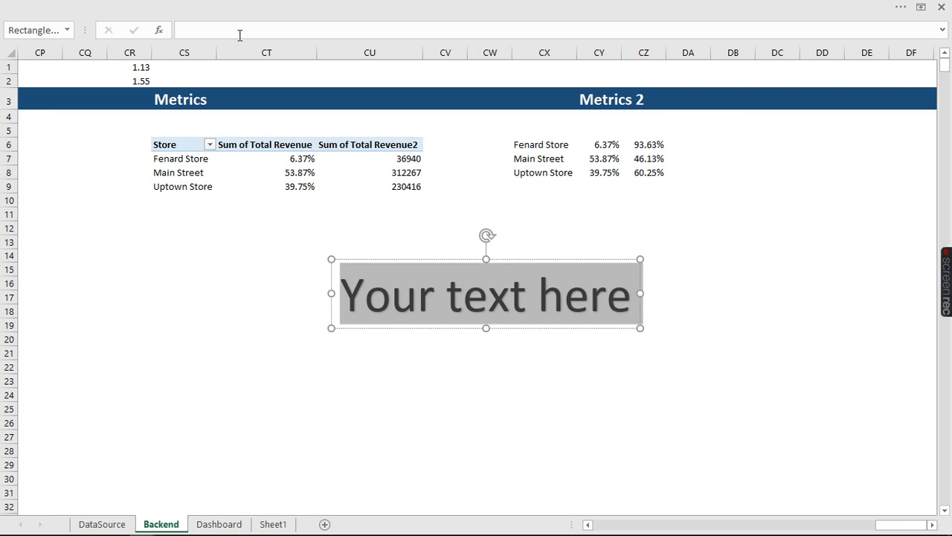
Link the WordArt text to the Fenard Store percentage with =$CY$6 and cut it from the Backend sheet
click(236, 30)
text(=)
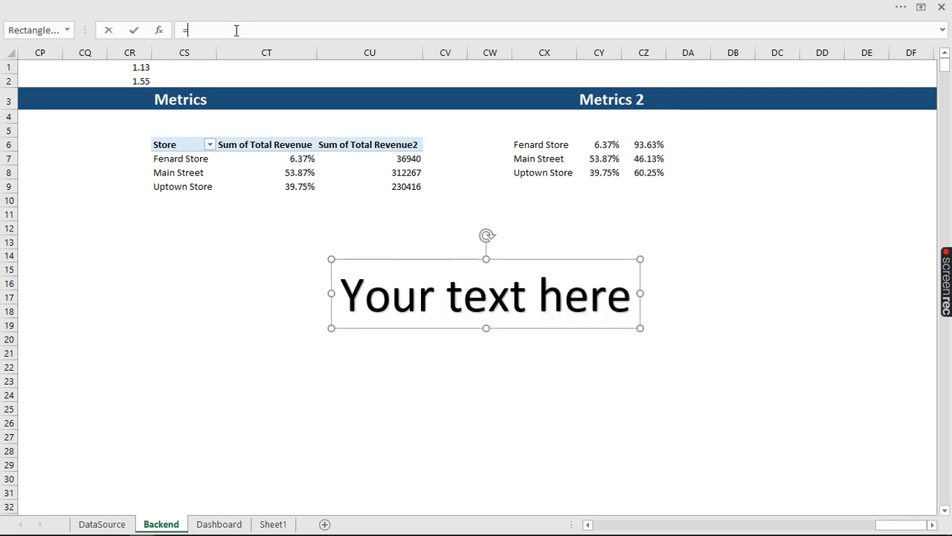
click(604, 145)
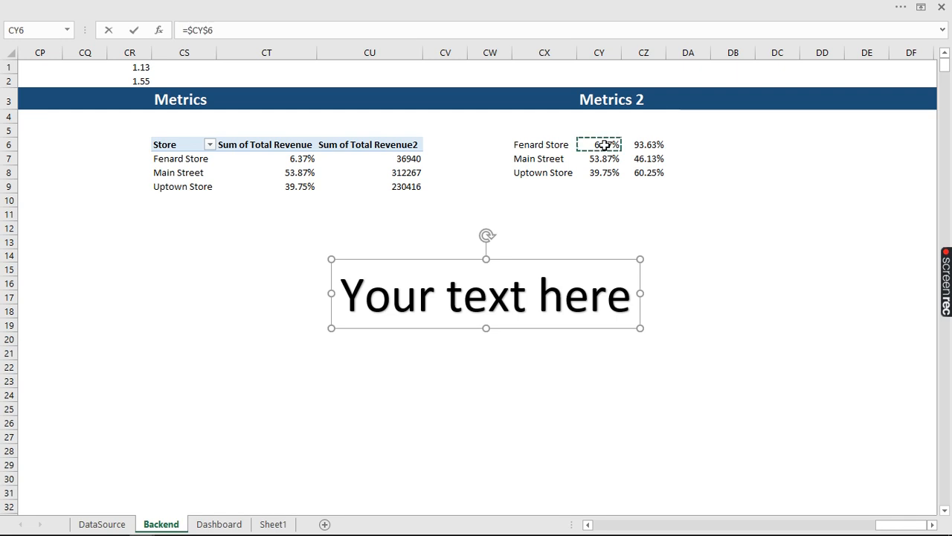
key(Return)
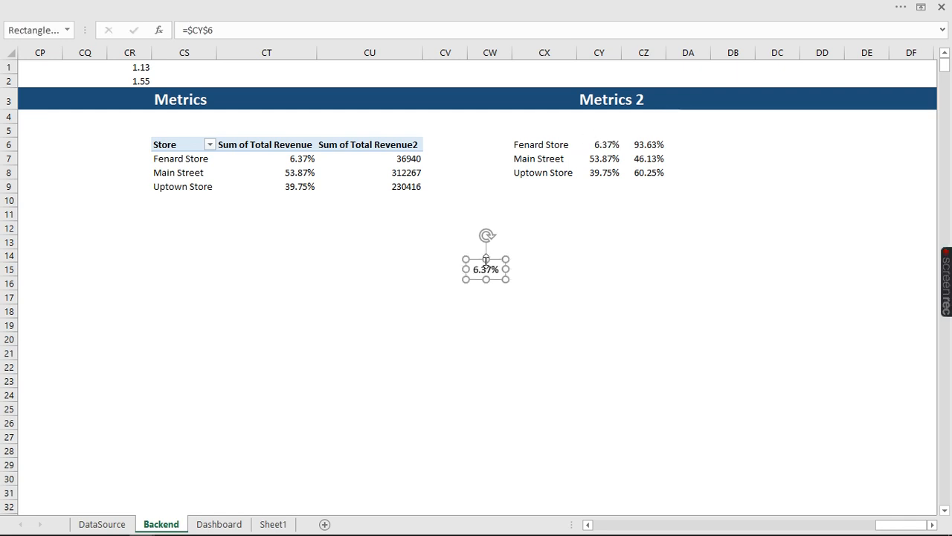
key(Delete)
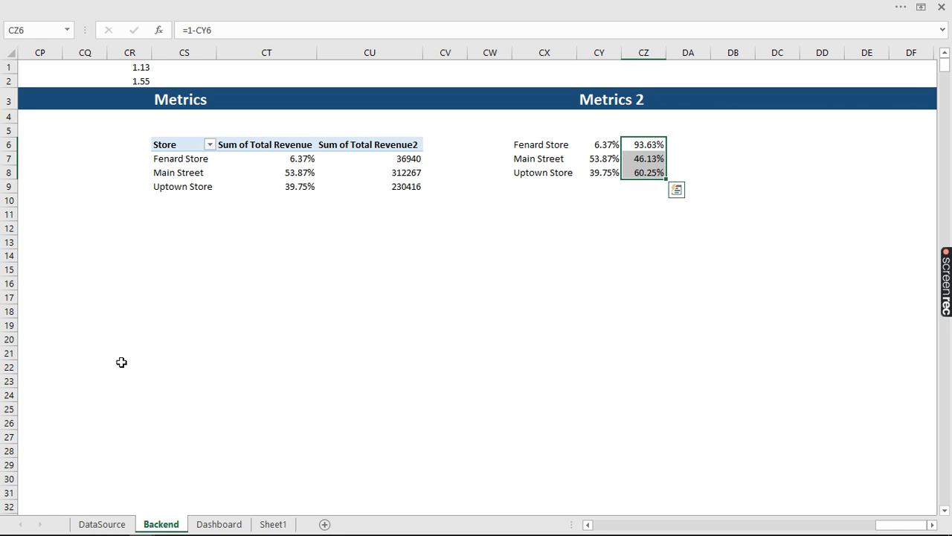
Try to place the linked percentage label in the Main Street doughnut chart on the Dashboard sheet
click(217, 525)
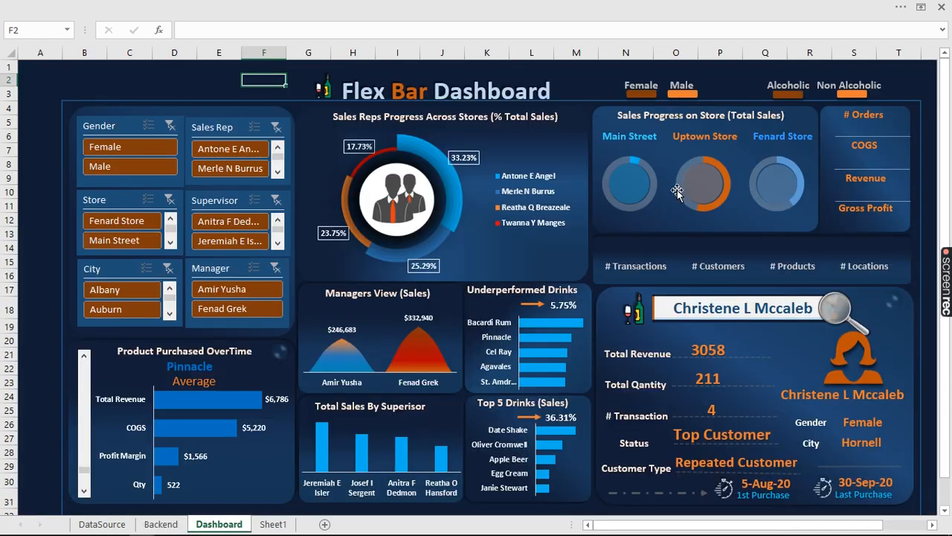
click(629, 180)
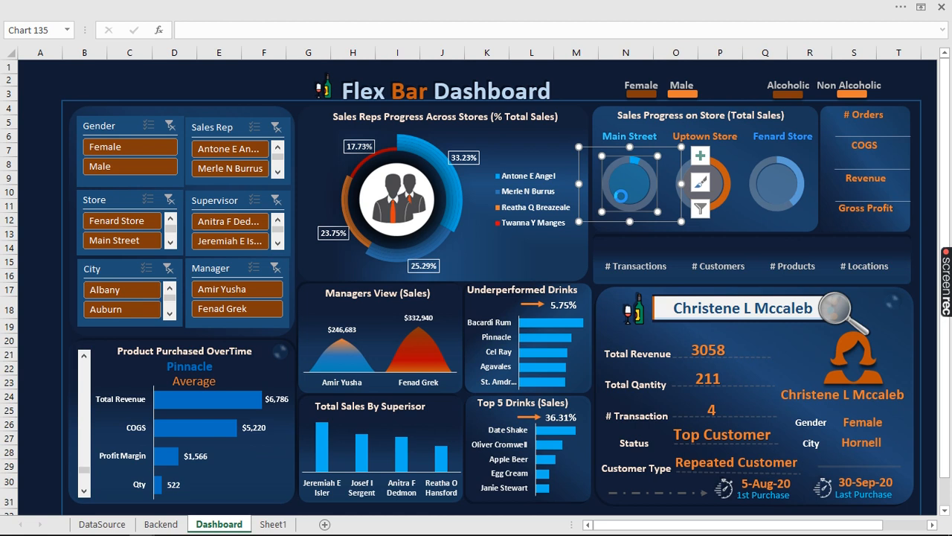
click(622, 196)
drag(621, 196, 604, 164)
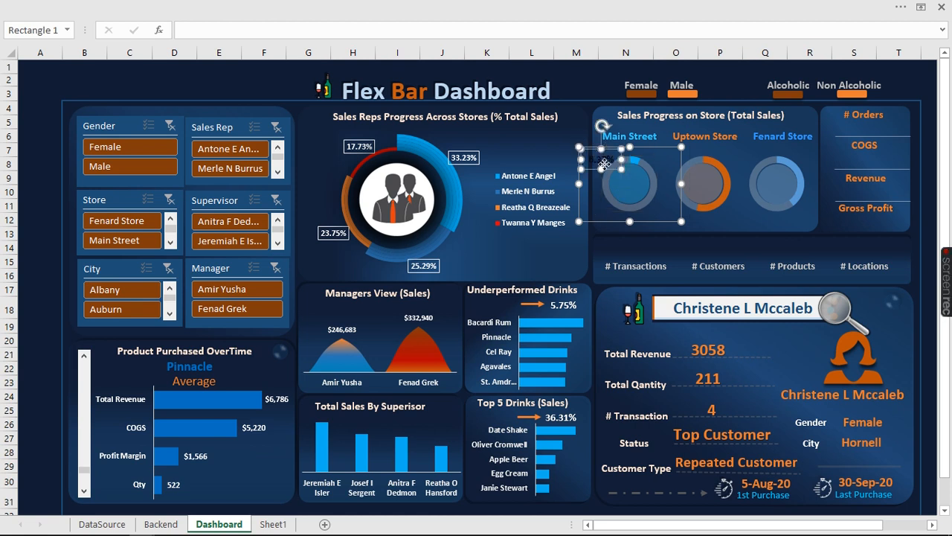
Undo the label placement, move the Main Street doughnut back around its circle and deselect it
key(ctrl+z)
click(622, 183)
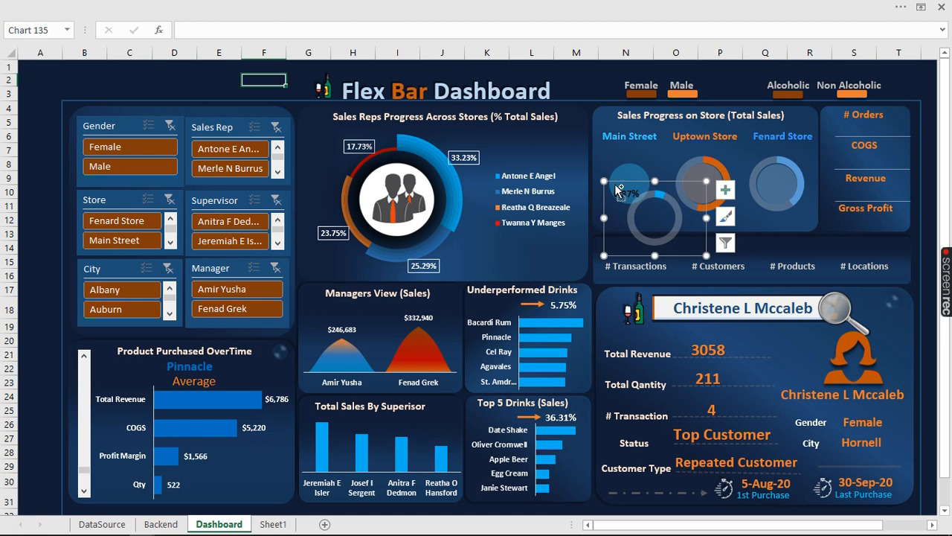
drag(614, 186, 609, 170)
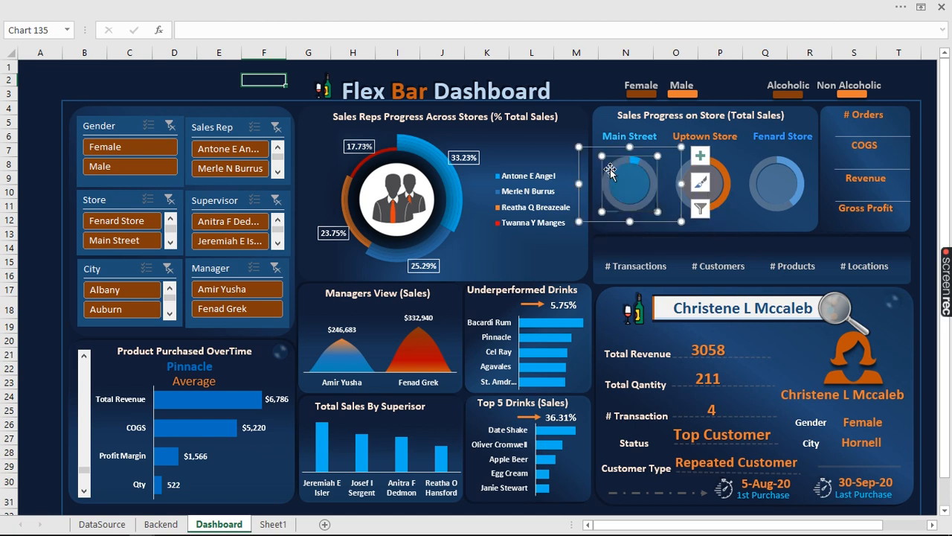
click(575, 67)
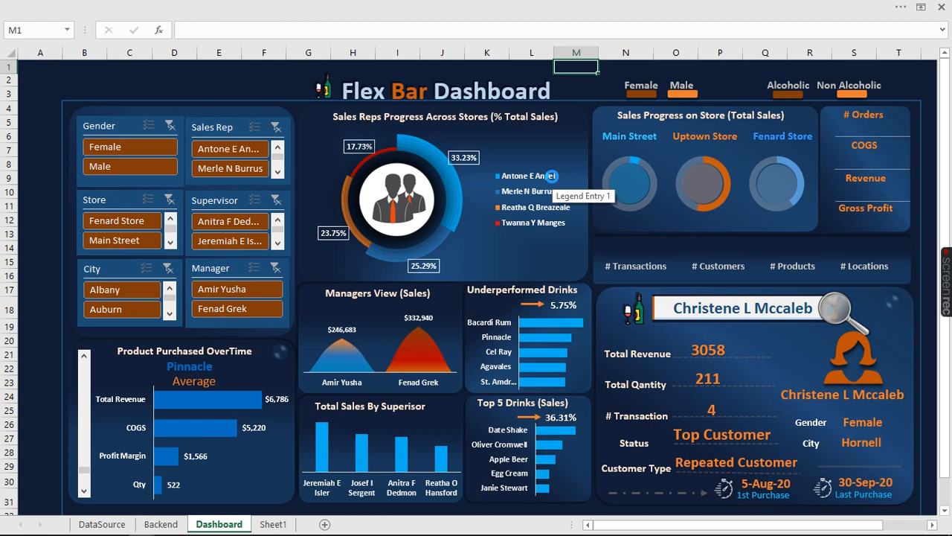
Paste the copied text shape linked to $CY$6 onto the Dashboard sheet and bring it to the front
key(ctrl+v)
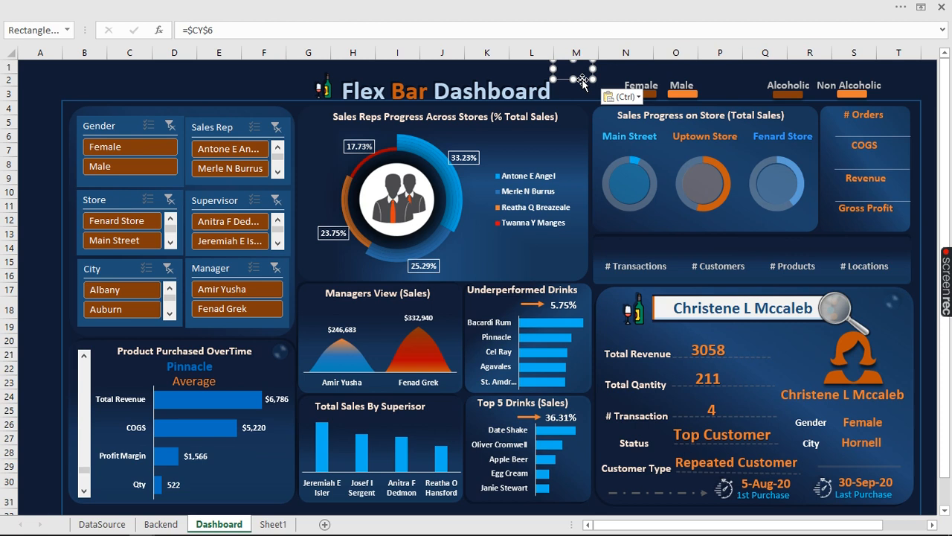
mouse_move(583, 80)
mouse_down()
mouse_move(630, 189)
mouse_move(594, 118)
mouse_move(587, 79)
mouse_up()
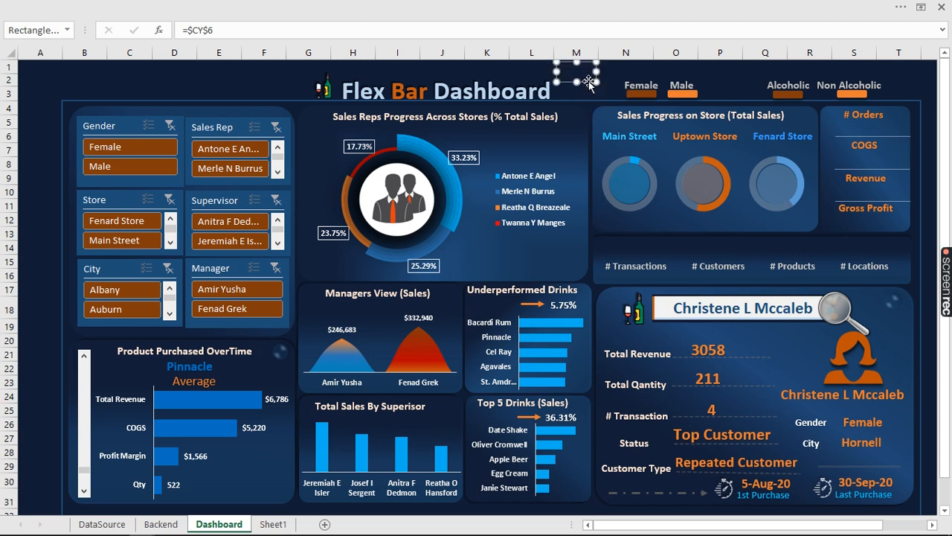
right_click(587, 79)
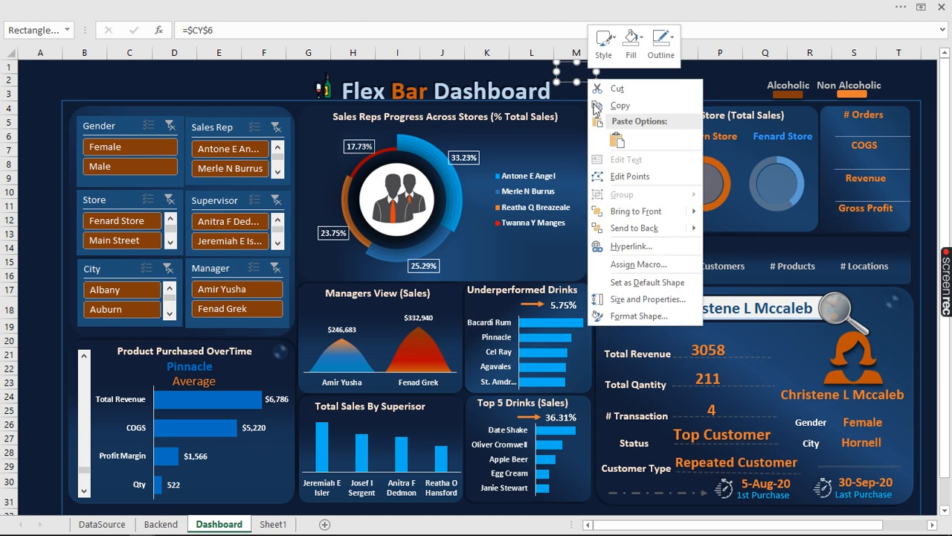
mouse_move(670, 212)
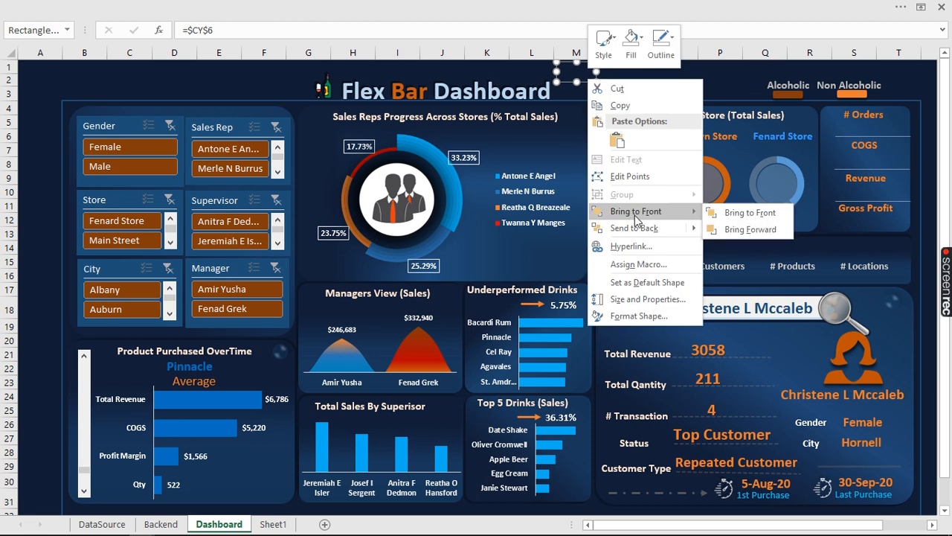
click(744, 213)
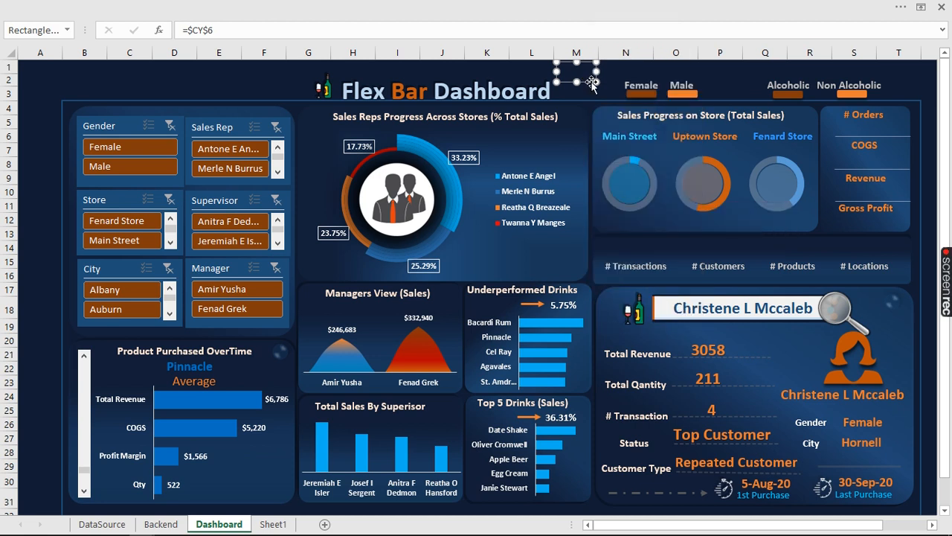
Move the pasted shape to just below the Main Street doughnut chart and bring it to the front again
drag(591, 83, 639, 92)
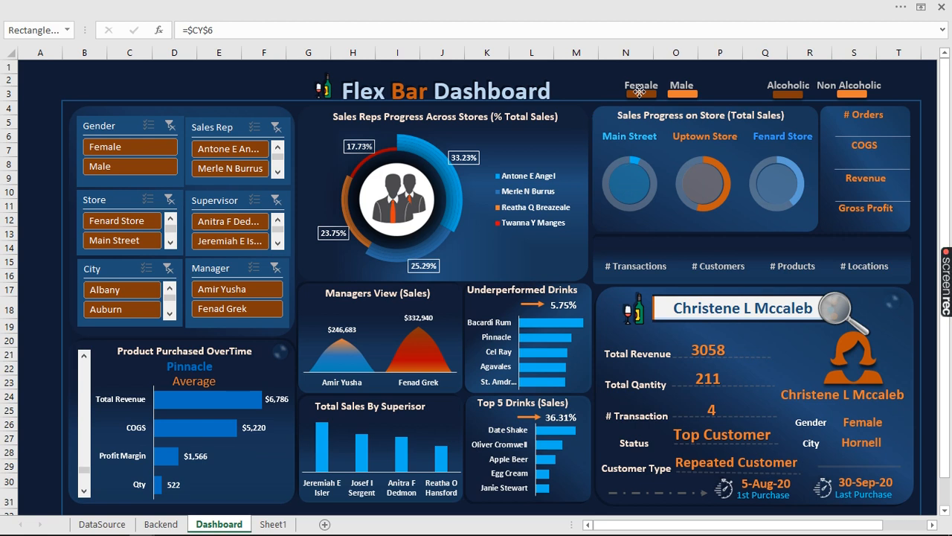
click(597, 80)
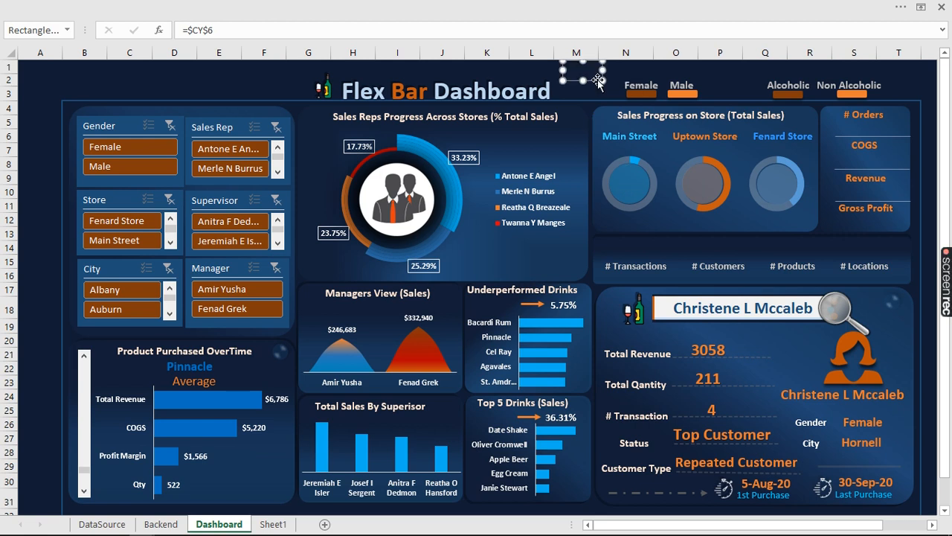
drag(598, 80, 635, 232)
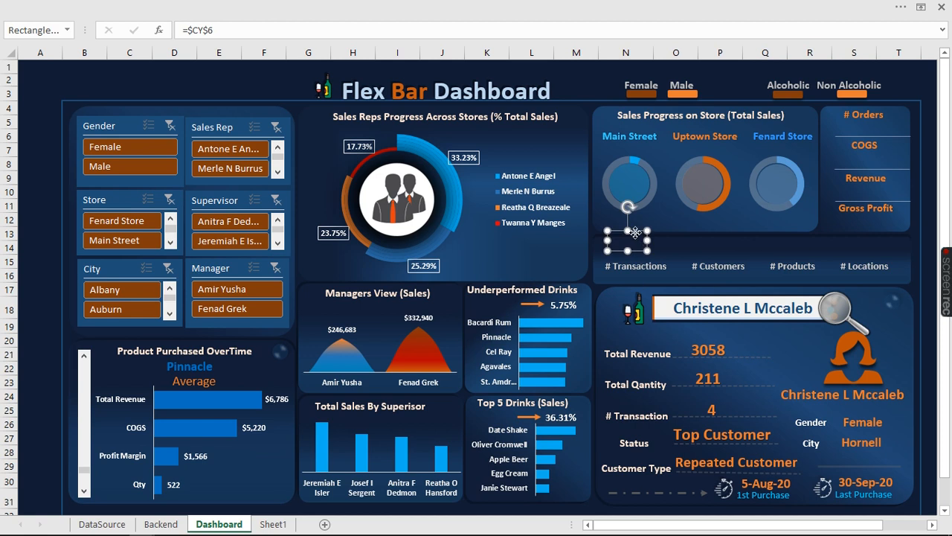
right_click(635, 233)
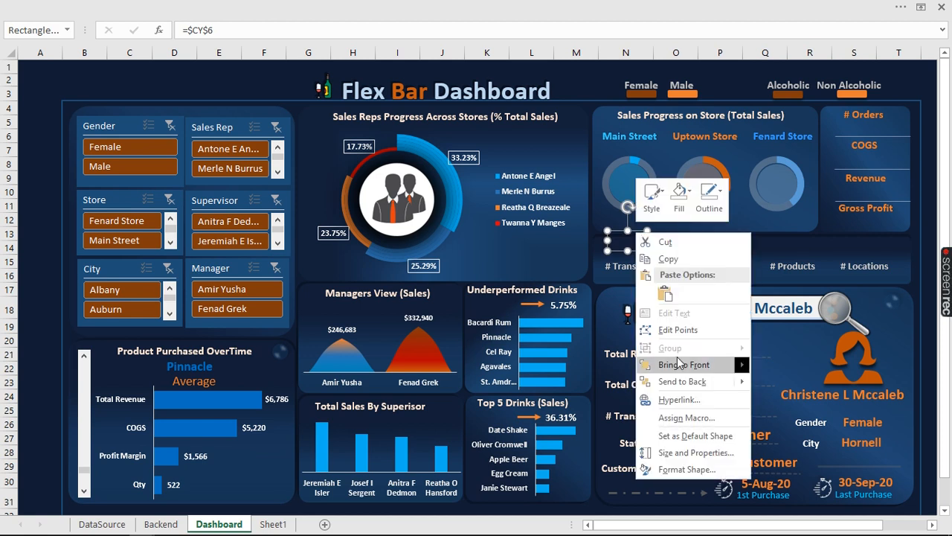
mouse_move(700, 363)
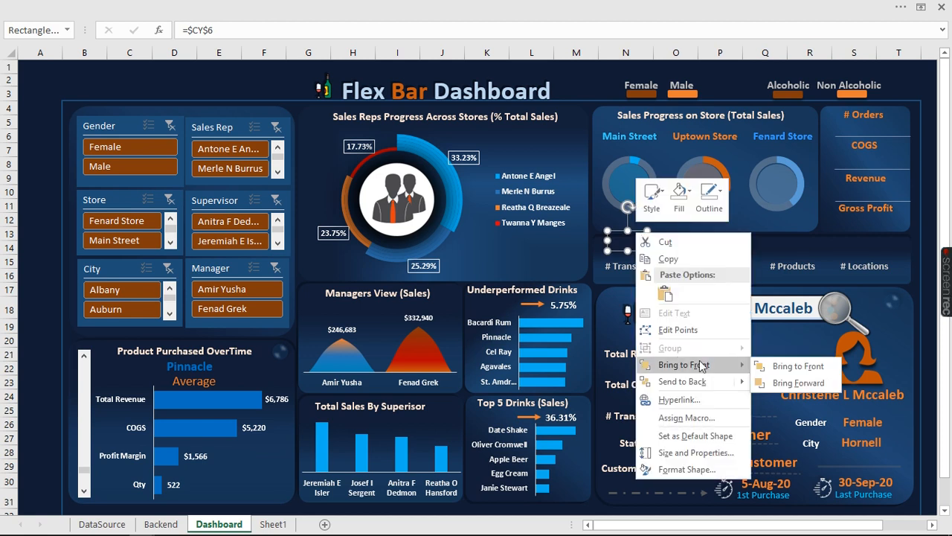
click(780, 370)
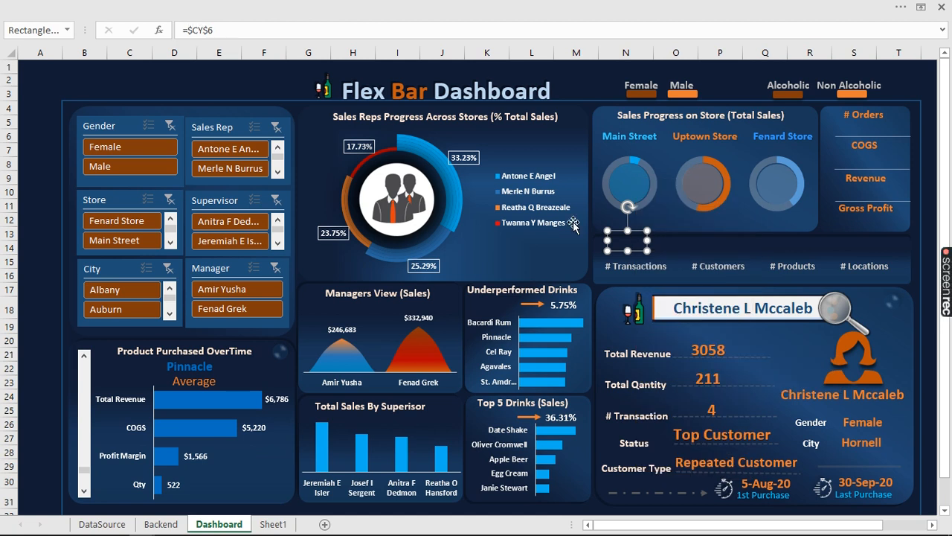
Place the shape in the centre of the Main Street doughnut and link it to =Backend!$CY$6
drag(638, 232, 638, 174)
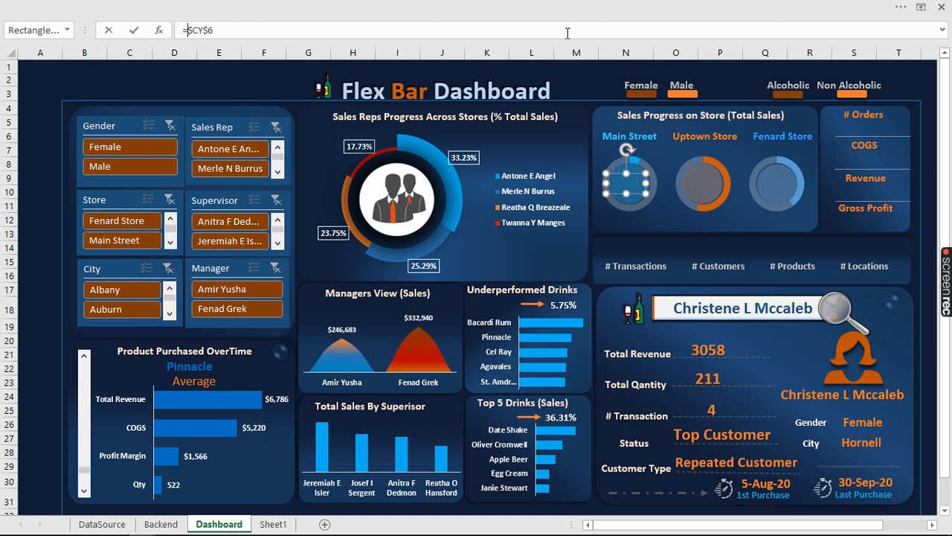
text(backen)
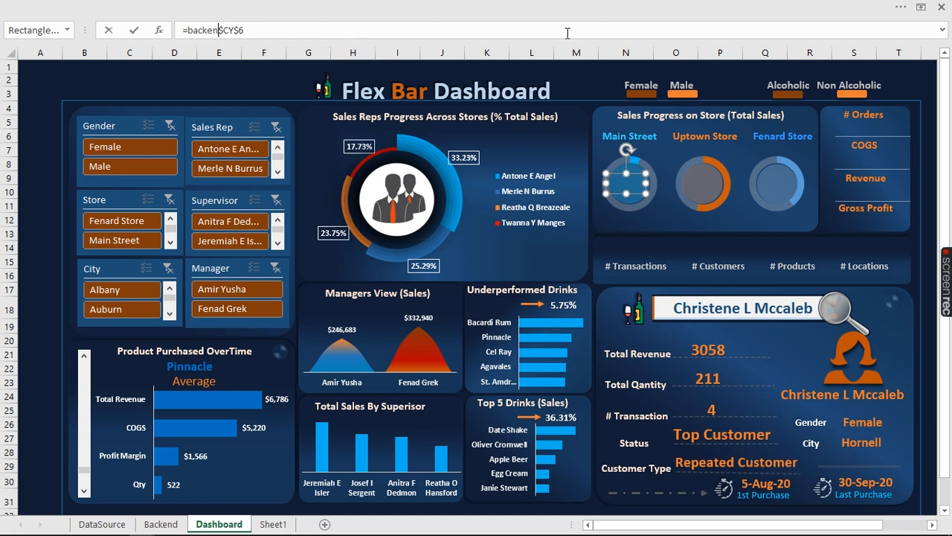
text(d!)
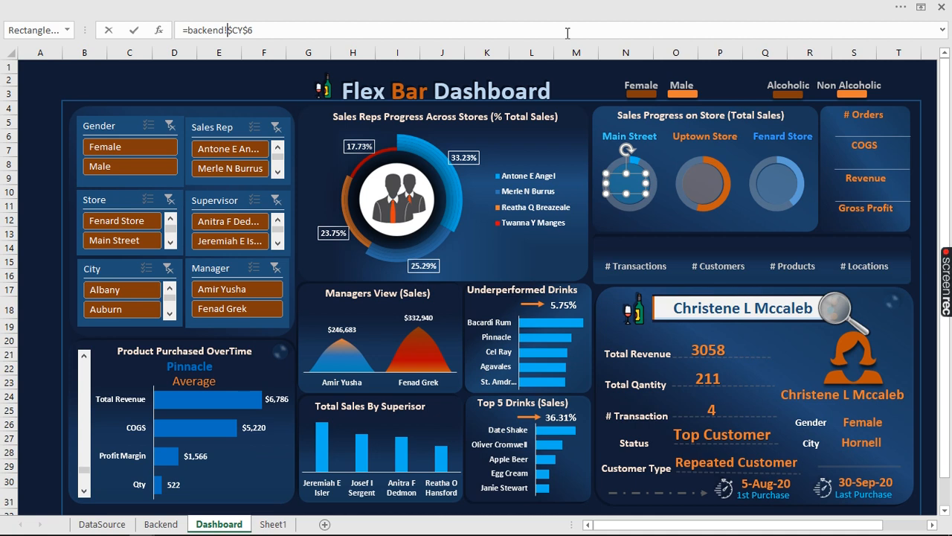
key(Return)
click(639, 172)
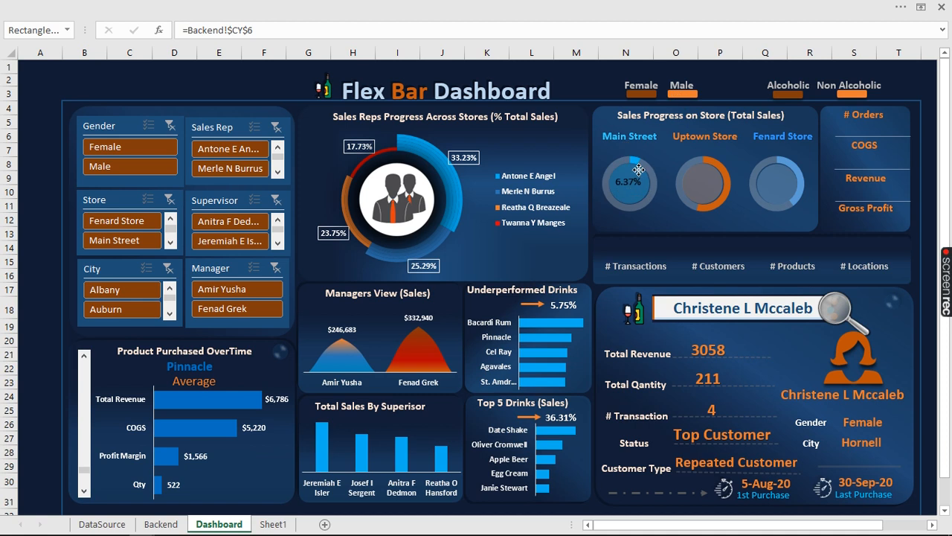
click(639, 169)
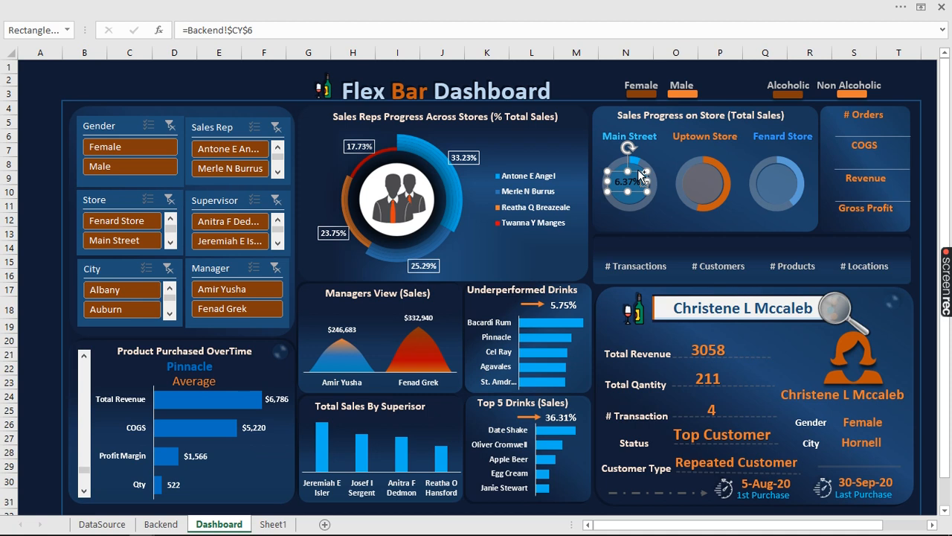
Copy the percentage label onto the Uptown Store and Fenard Store doughnuts, and link the Fenard Store copy to =Backend!$CY$8
drag(640, 173, 786, 175)
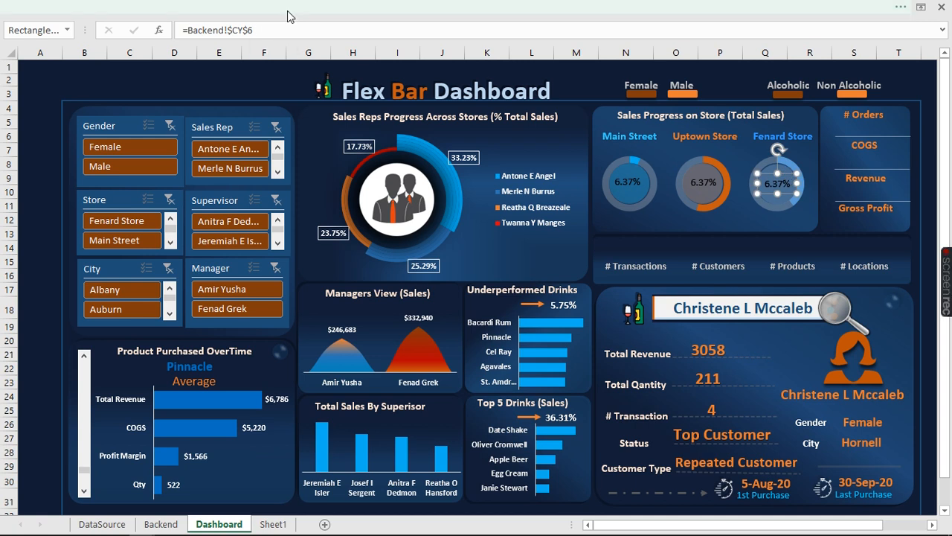
click(260, 28)
key(BackSpace)
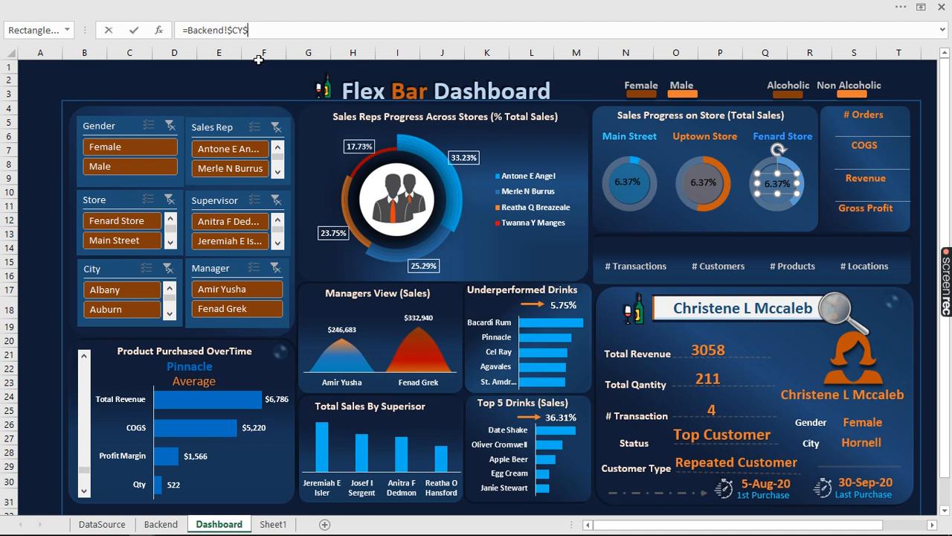
text(8)
key(Return)
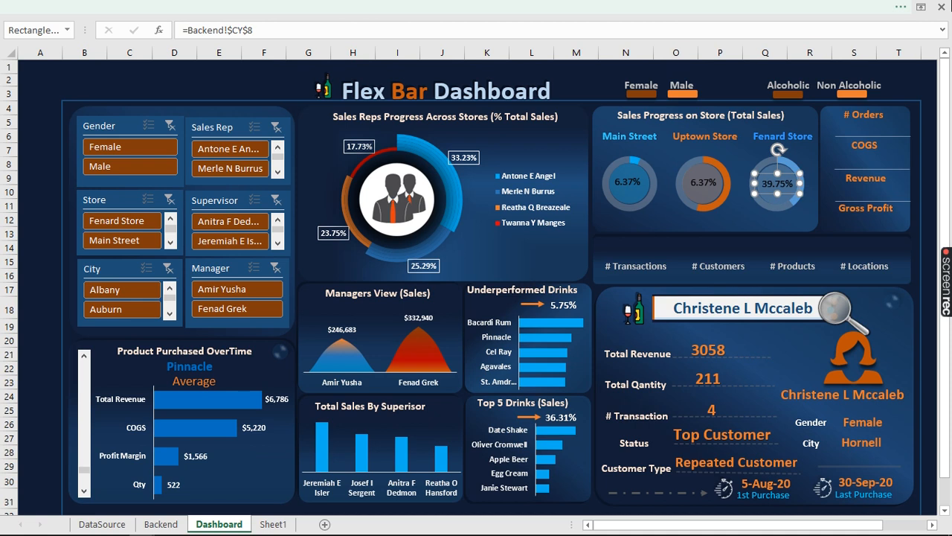
Link the percentage label in the Uptown Store doughnut to =Backend!$CY$7
click(704, 184)
click(265, 28)
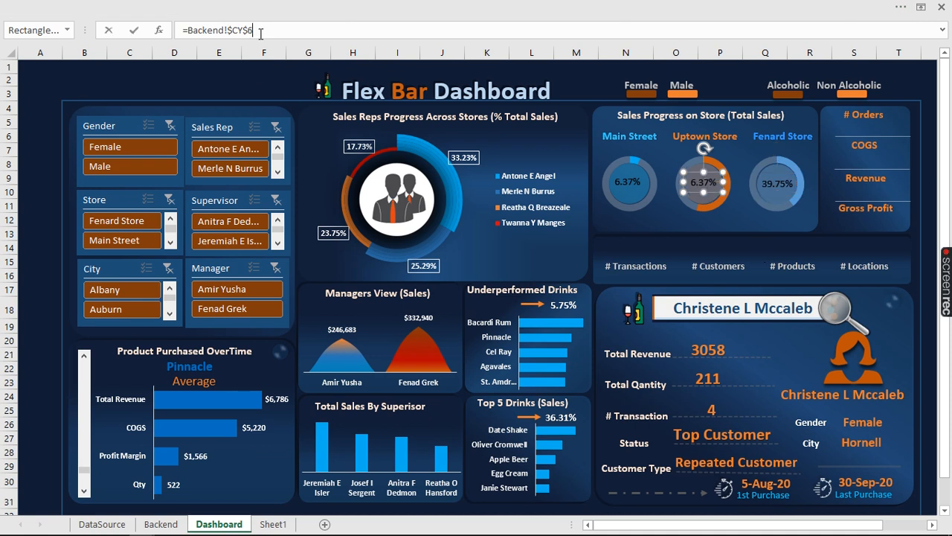
key(BackSpace)
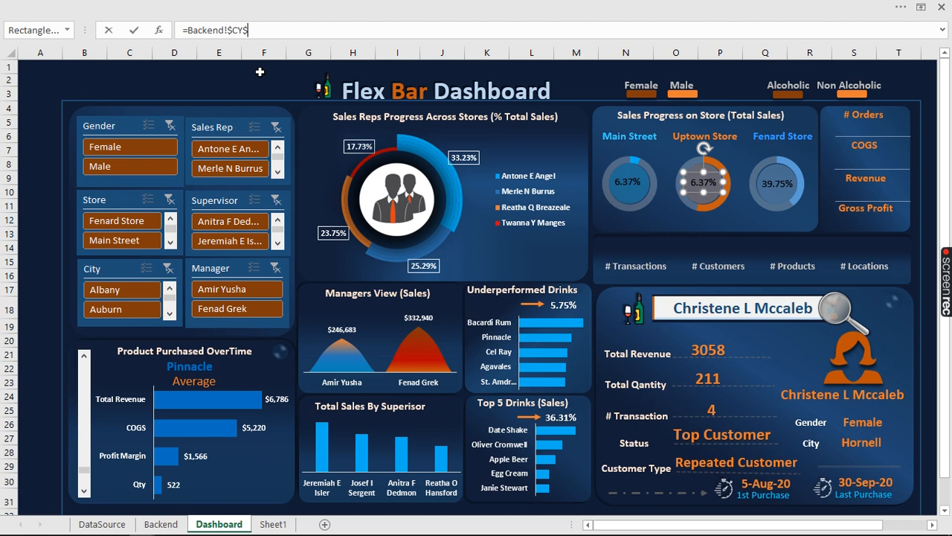
text(7)
key(Return)
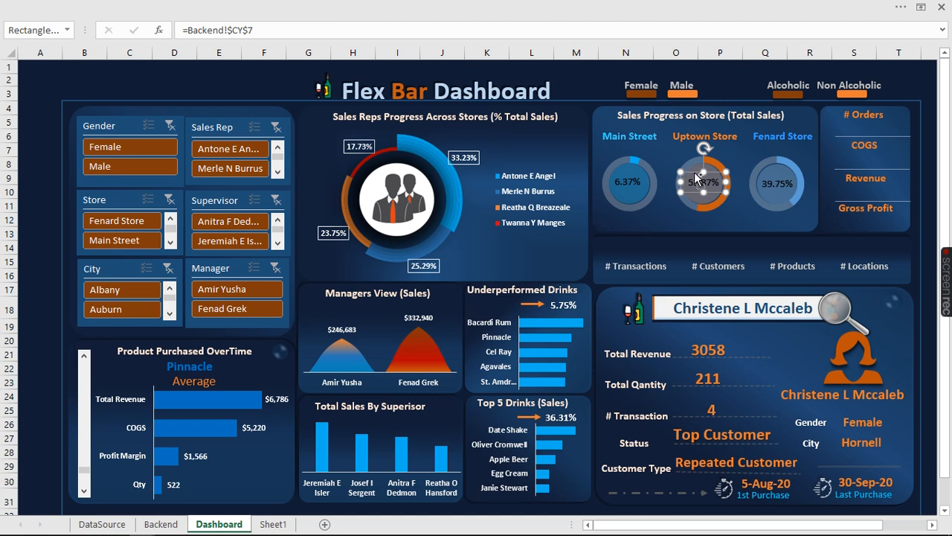
Copy the Uptown Store label beneath each of the three doughnuts and link the copy under Fenard Store to =Backend!CU7
drag(694, 172, 773, 216)
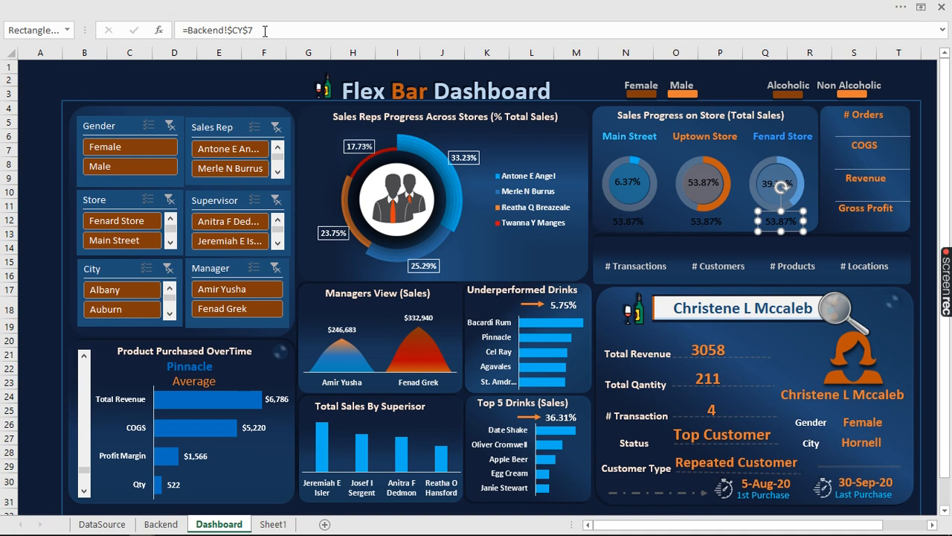
drag(253, 30, 188, 33)
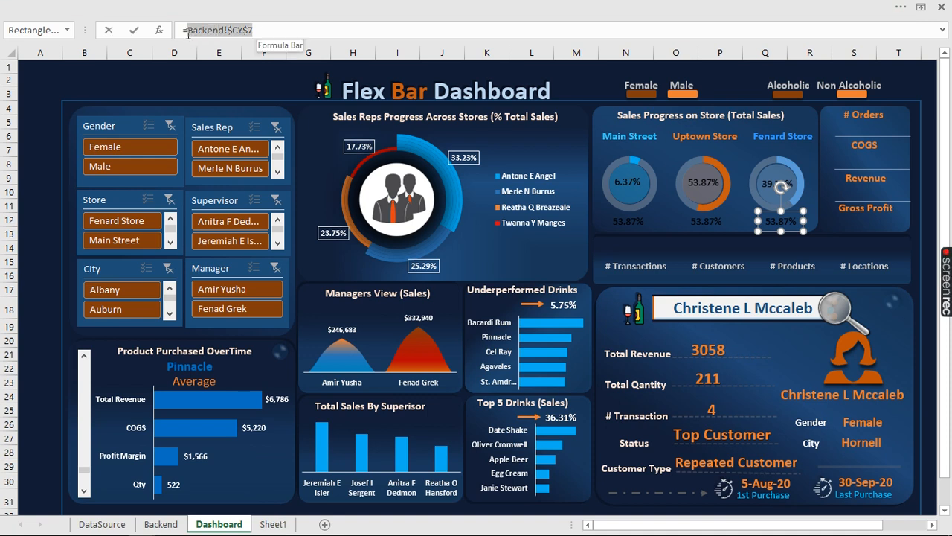
click(177, 523)
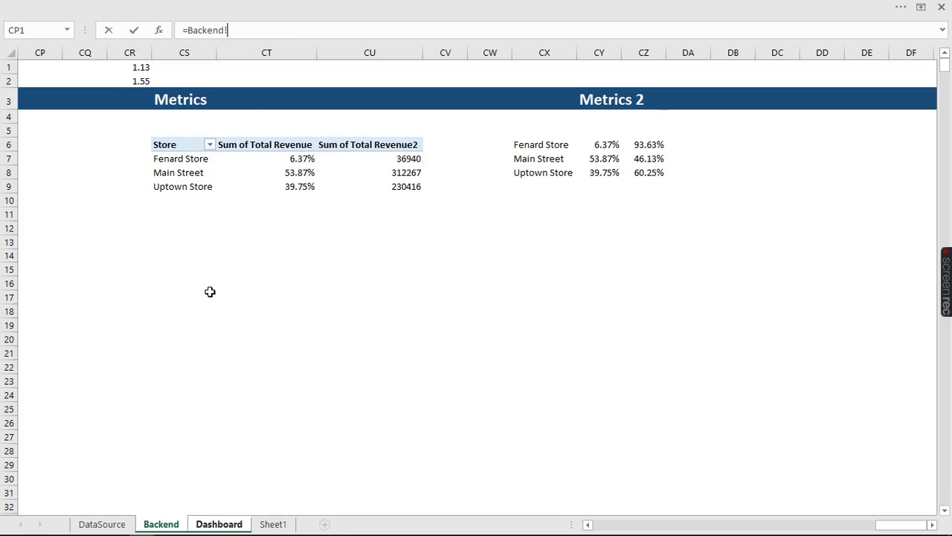
click(408, 158)
key(Return)
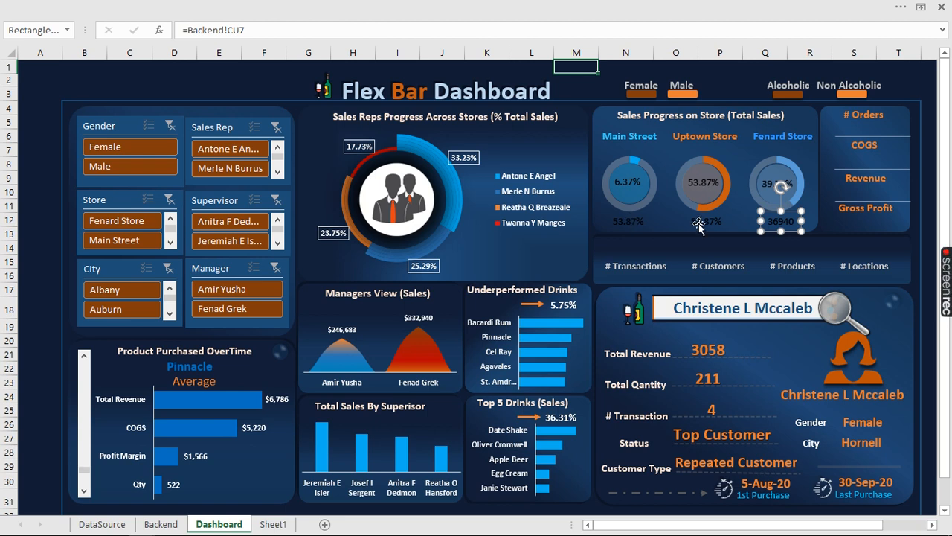
Link the label beneath the Uptown Store doughnut to =Backend!$CU$8
click(160, 524)
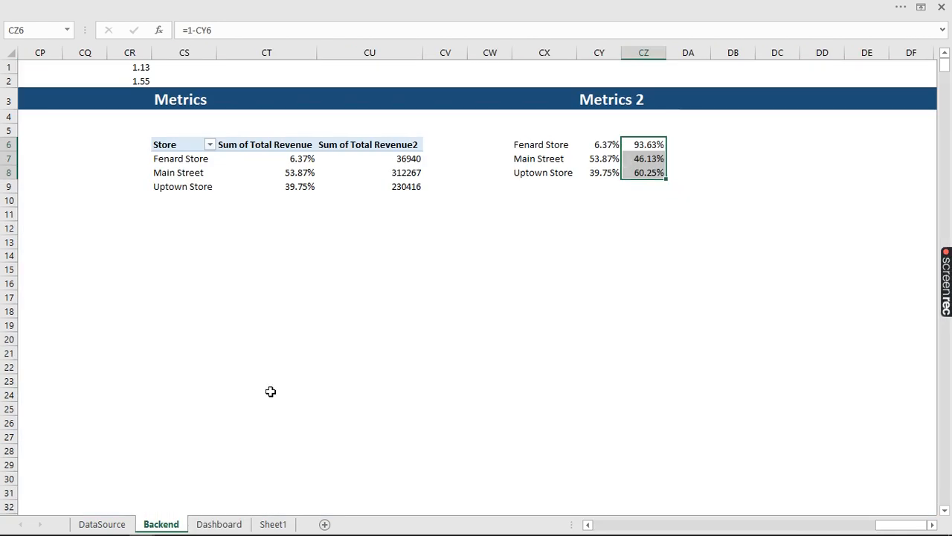
click(226, 524)
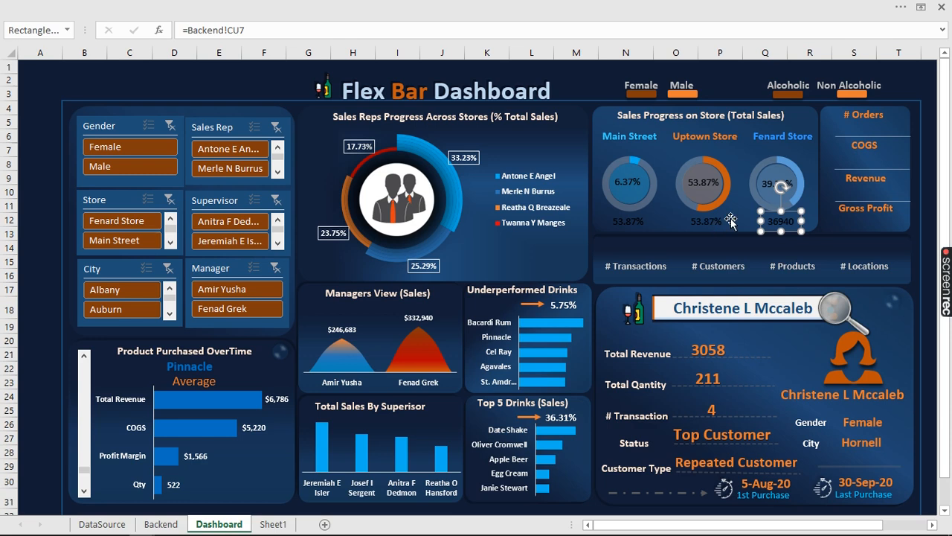
click(270, 30)
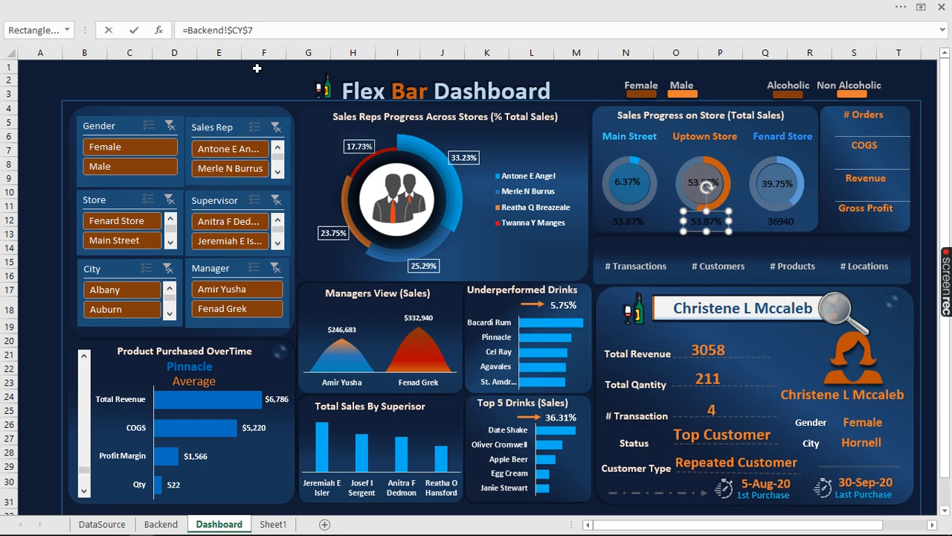
key(BackSpace)
text(8)
key(Return)
click(771, 223)
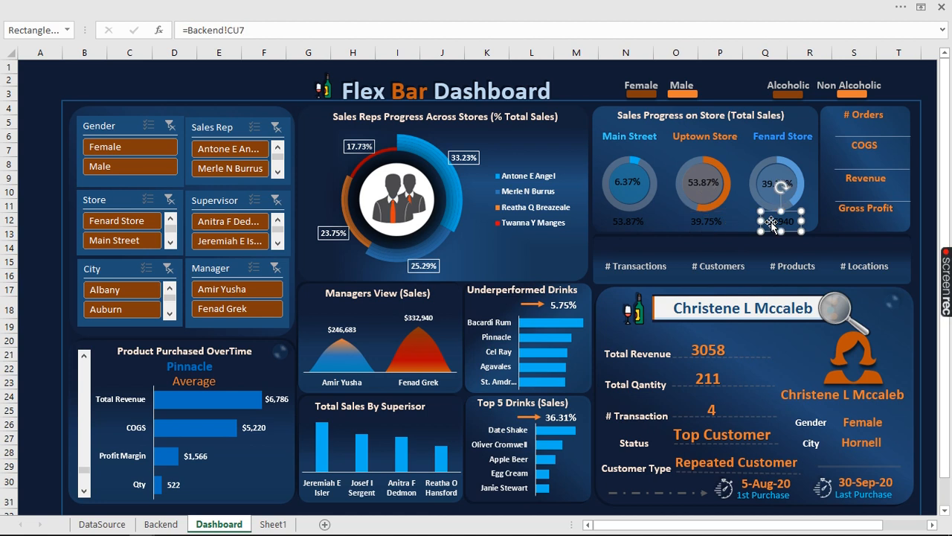
click(707, 223)
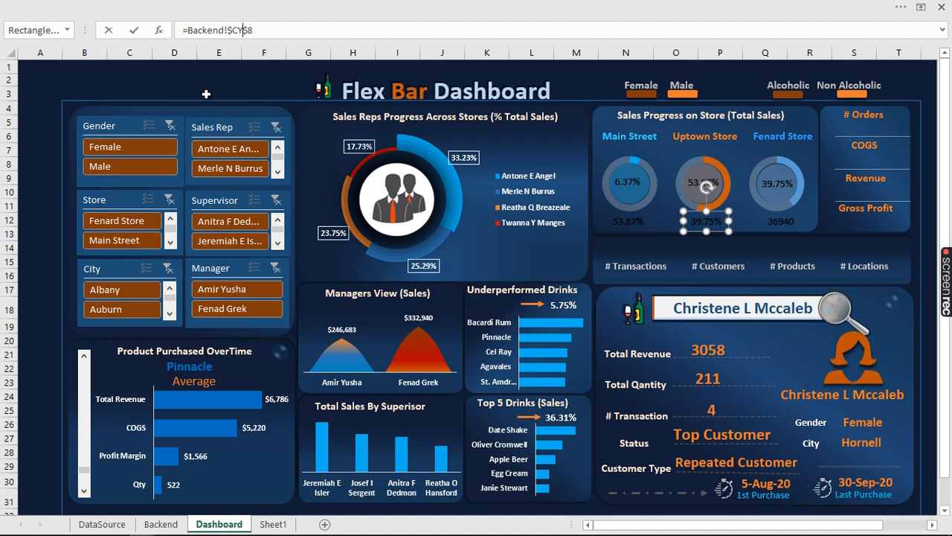
key(BackSpace)
text(u)
key(Return)
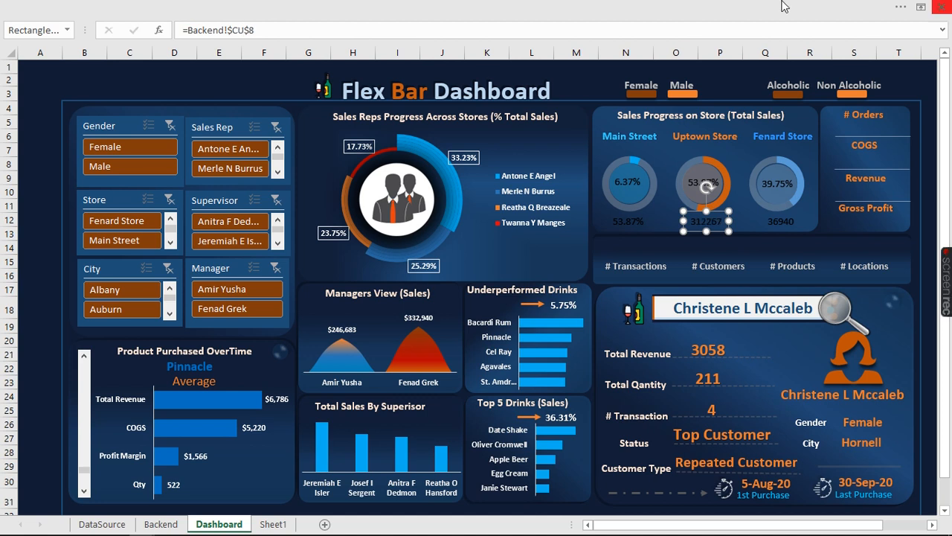
Link the label beneath the Main Street doughnut to =Backend!$CU$9
click(626, 223)
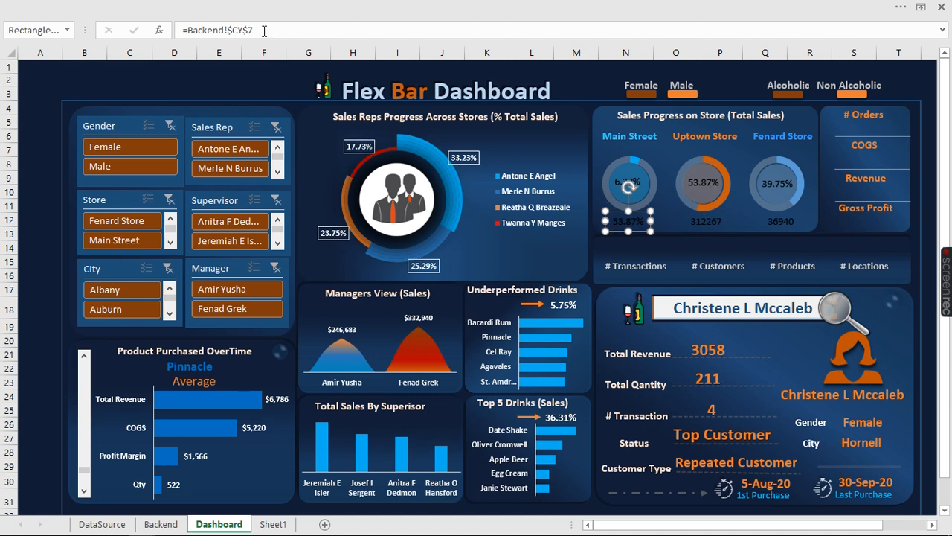
click(253, 30)
key(BackSpace)
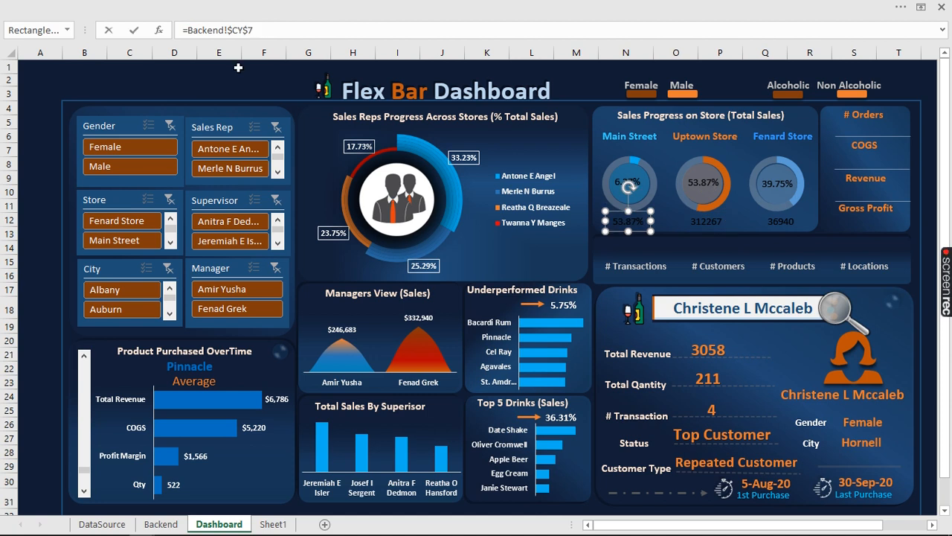
text(9)
click(244, 30)
key(BackSpace)
text(u)
key(Return)
Format the three Sum of Total Revenue2 values in CU7:CU9 on the Backend sheet as $ currency with 0 decimal places
click(272, 523)
click(160, 524)
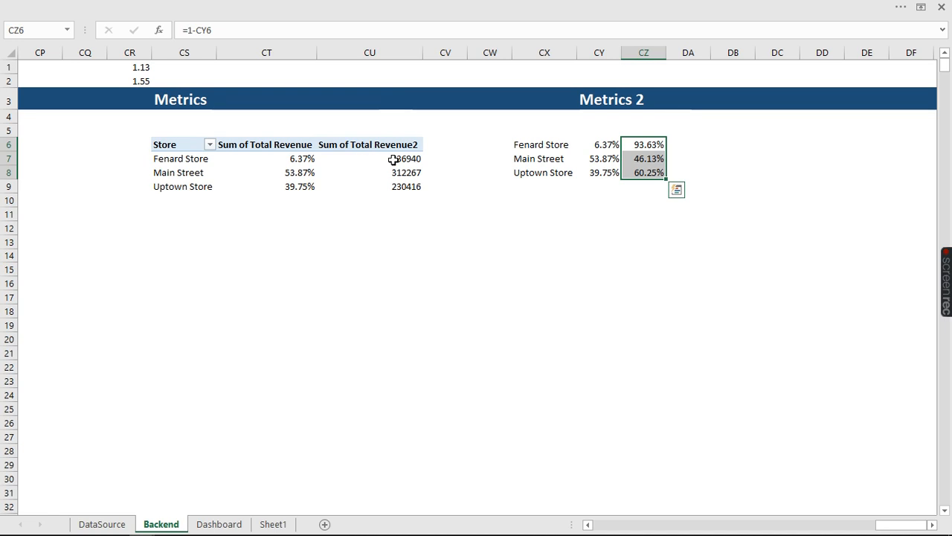
drag(393, 160, 381, 186)
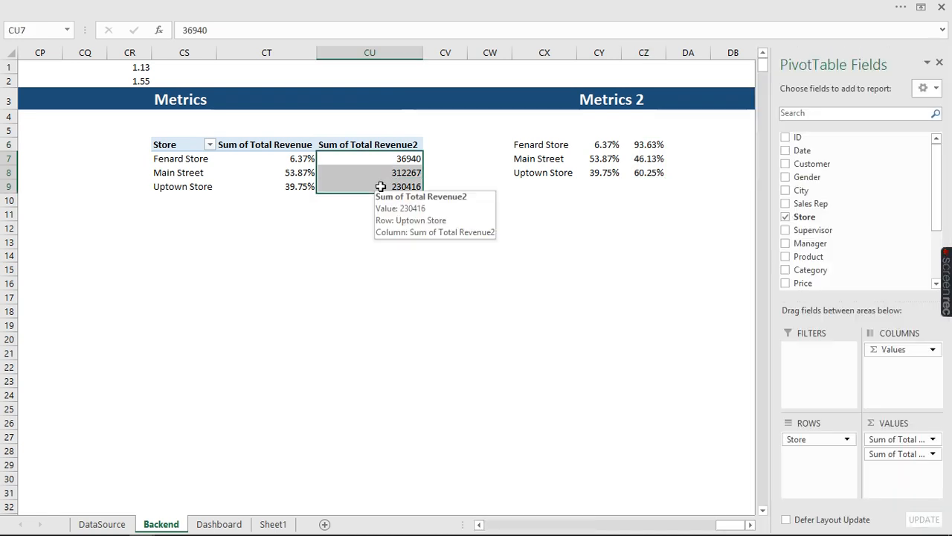
key(ctrl+1)
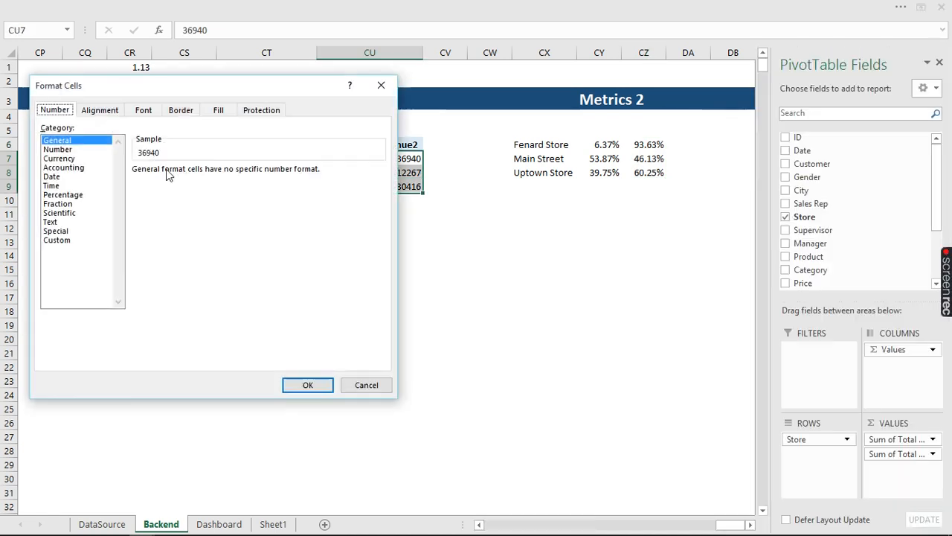
click(67, 158)
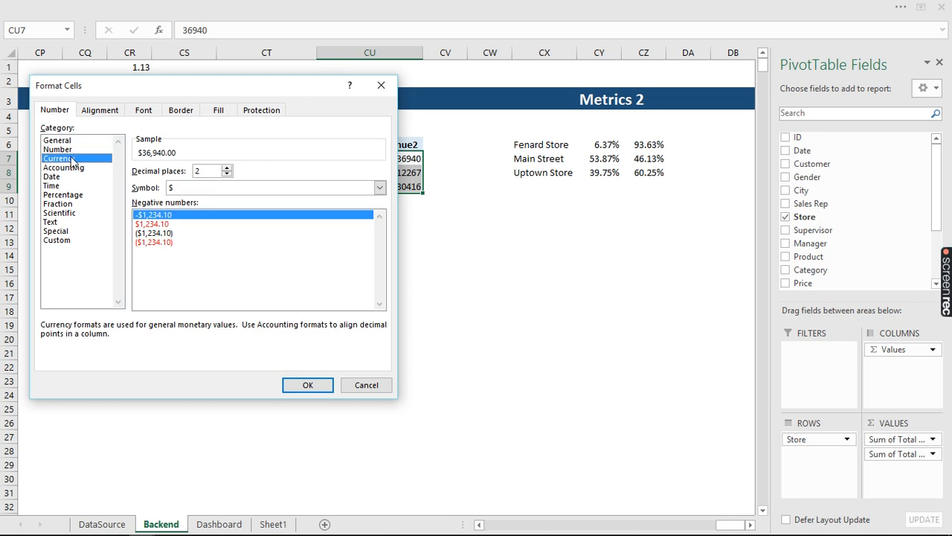
double_click(227, 174)
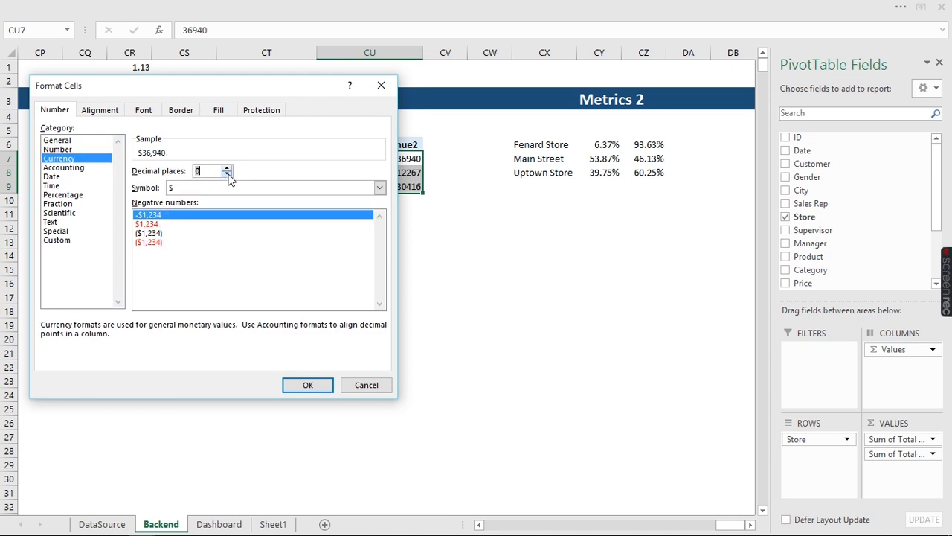
click(308, 385)
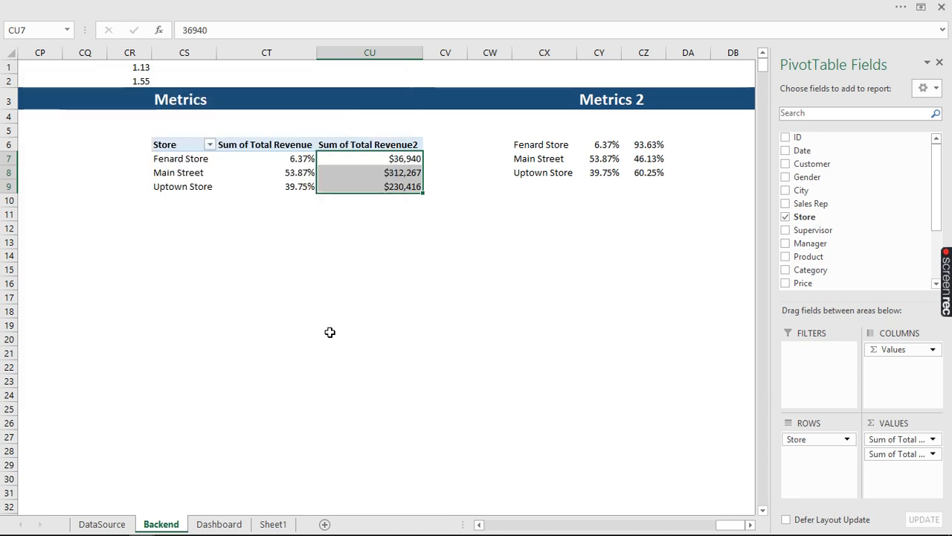
On the Dashboard sheet, make the revenue label beneath the Main Street doughnut white at font size 14
click(219, 524)
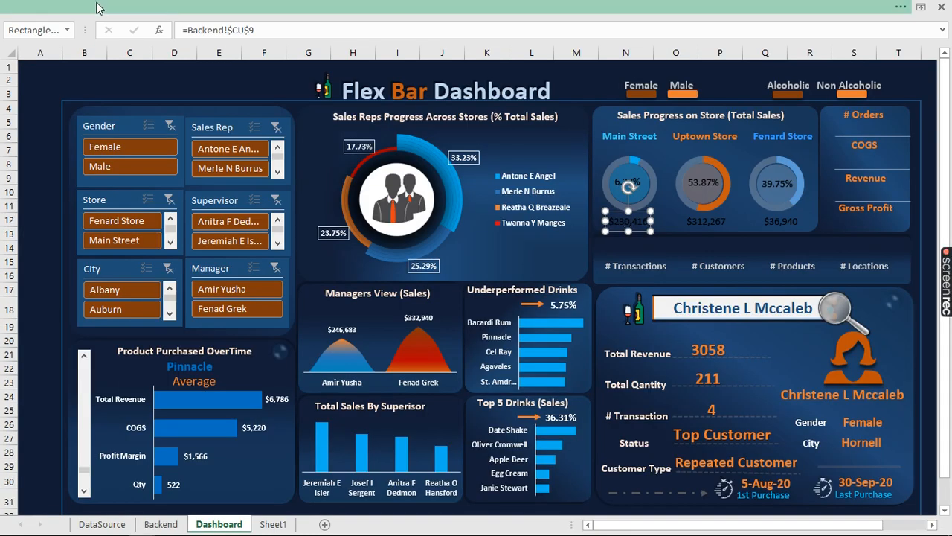
click(97, 7)
click(66, 34)
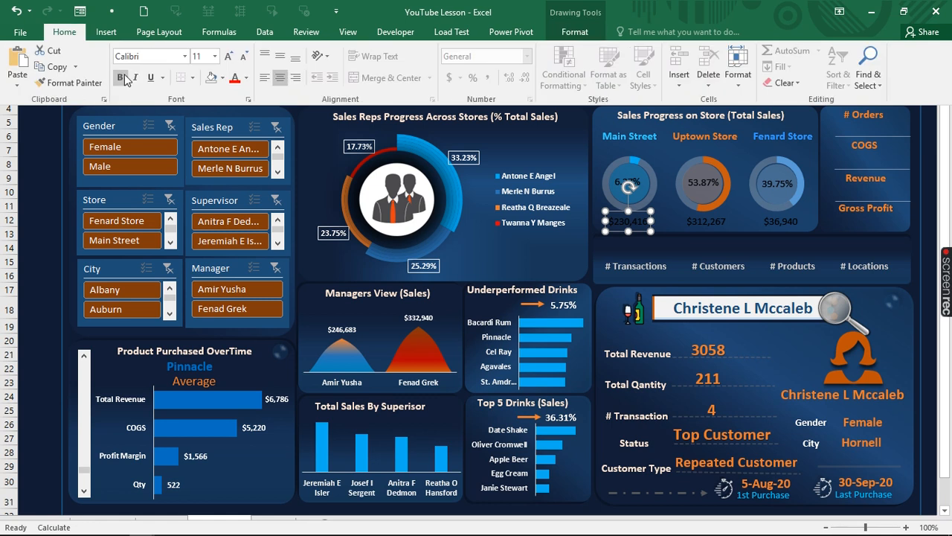
click(247, 78)
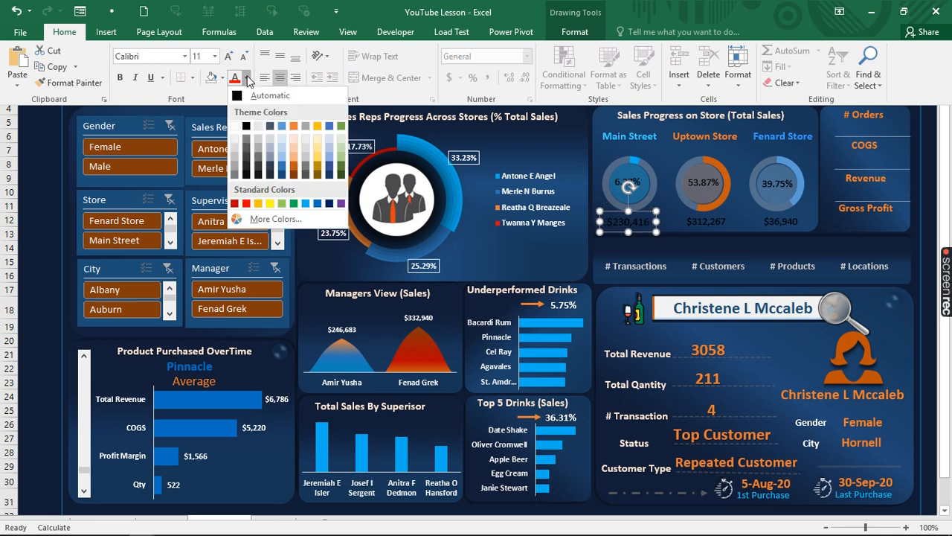
click(247, 78)
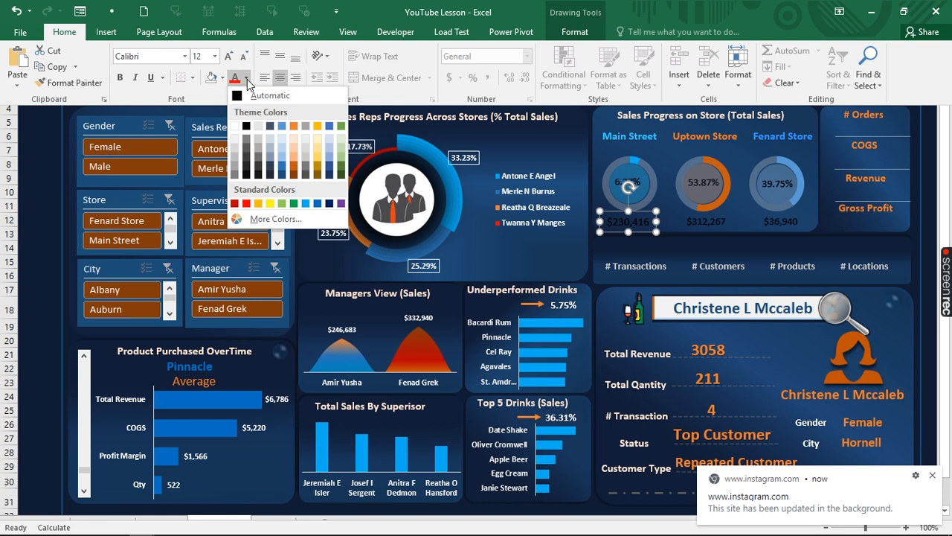
click(234, 126)
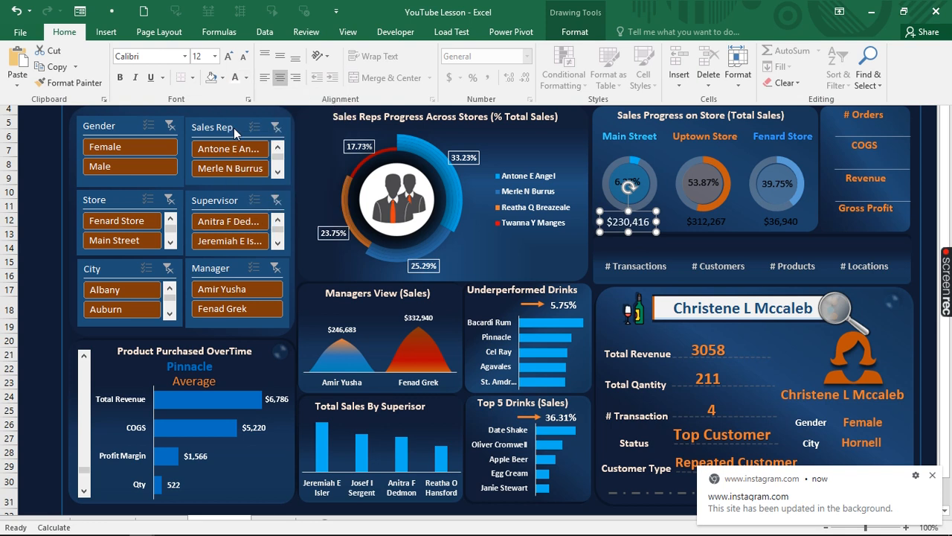
click(228, 58)
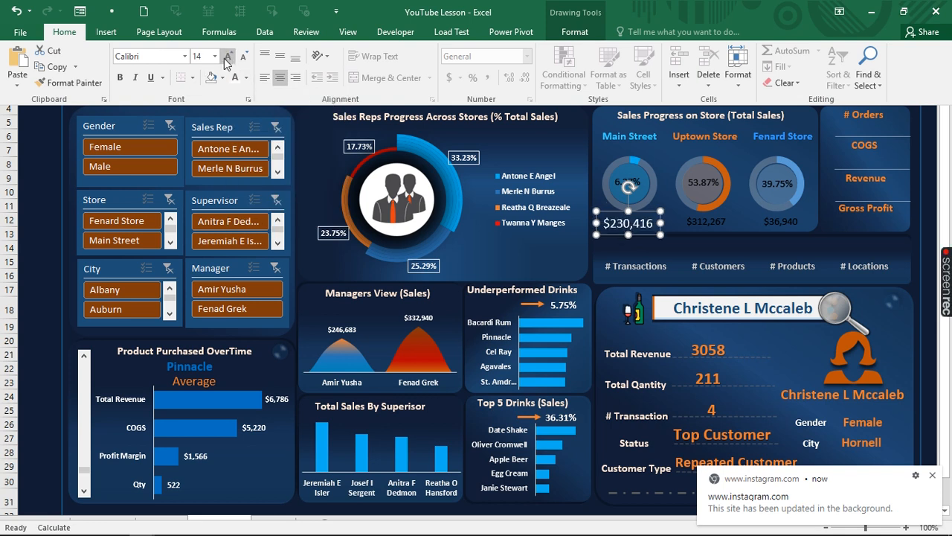
Copy the Main Street revenue label's formatting to the revenue labels beneath the Uptown Store and Fenard Store doughnuts
double_click(59, 83)
click(706, 222)
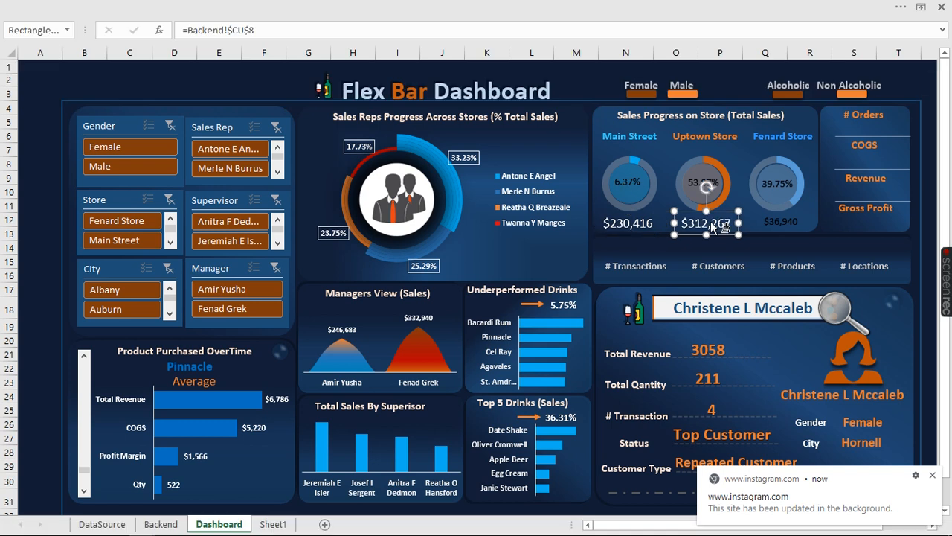
click(779, 224)
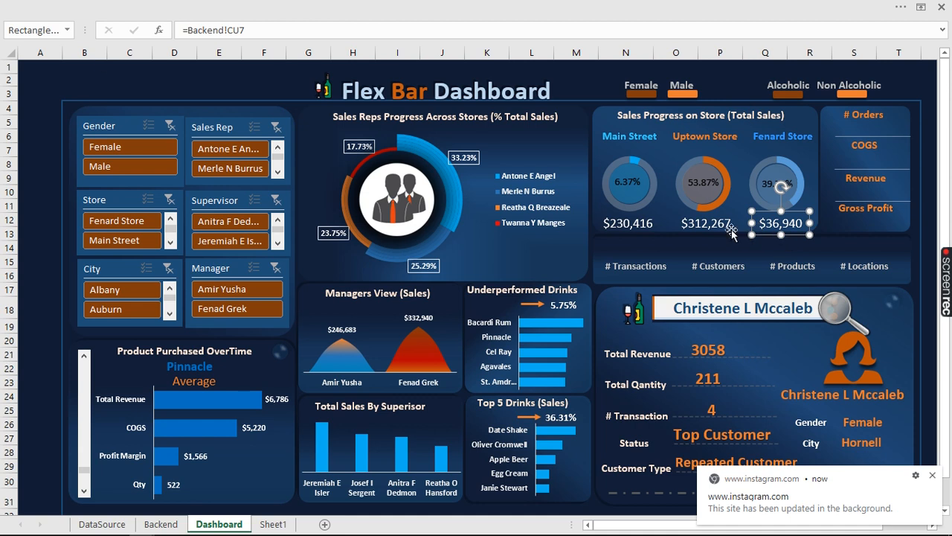
click(97, 79)
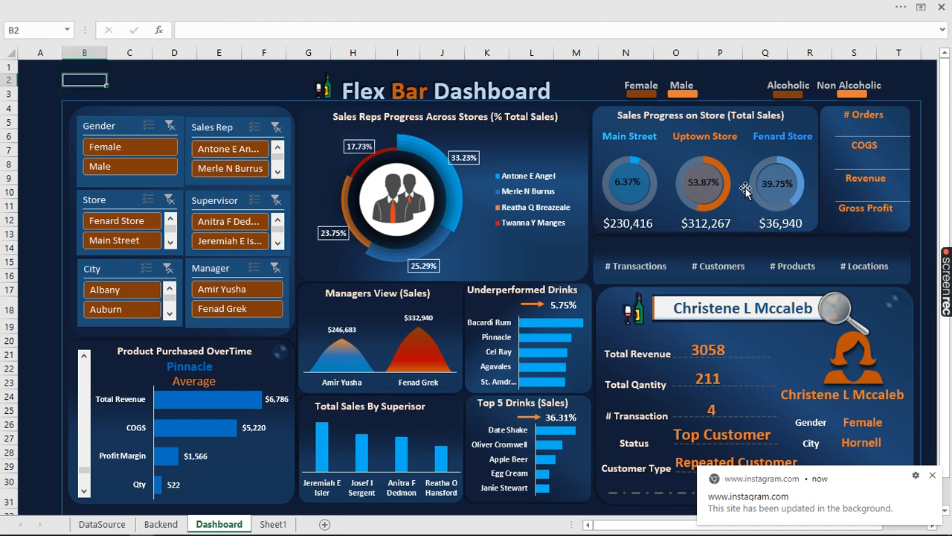
Make the percentage label inside the Main Street doughnut bold and white at font size 12
click(628, 183)
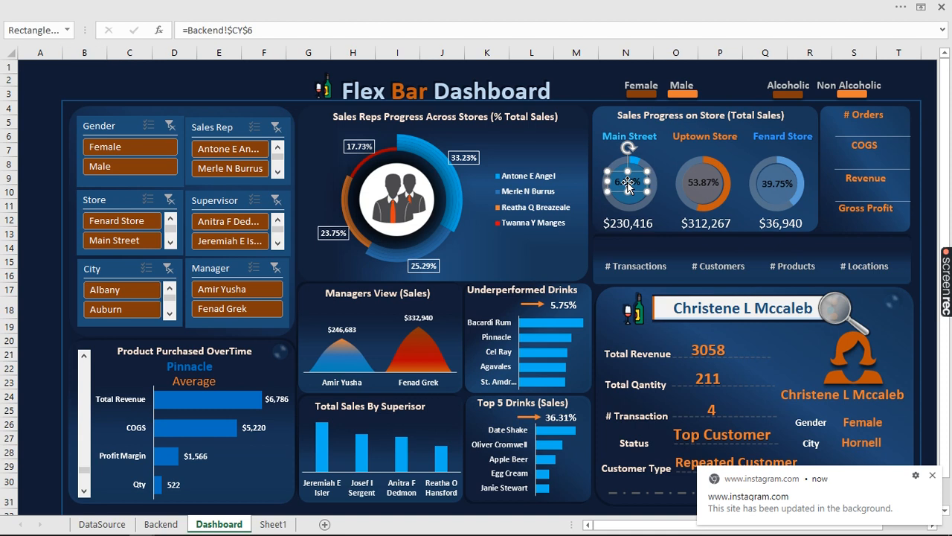
click(117, 6)
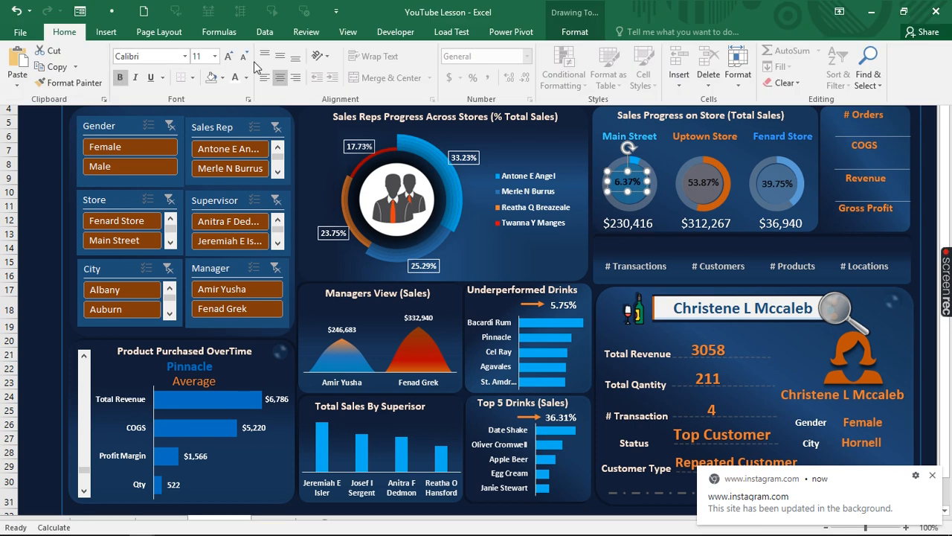
click(228, 63)
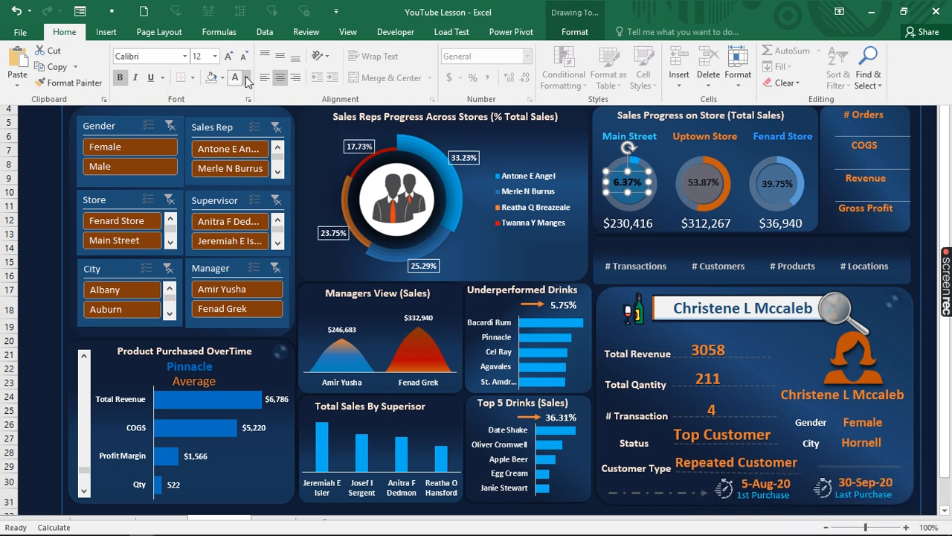
click(245, 77)
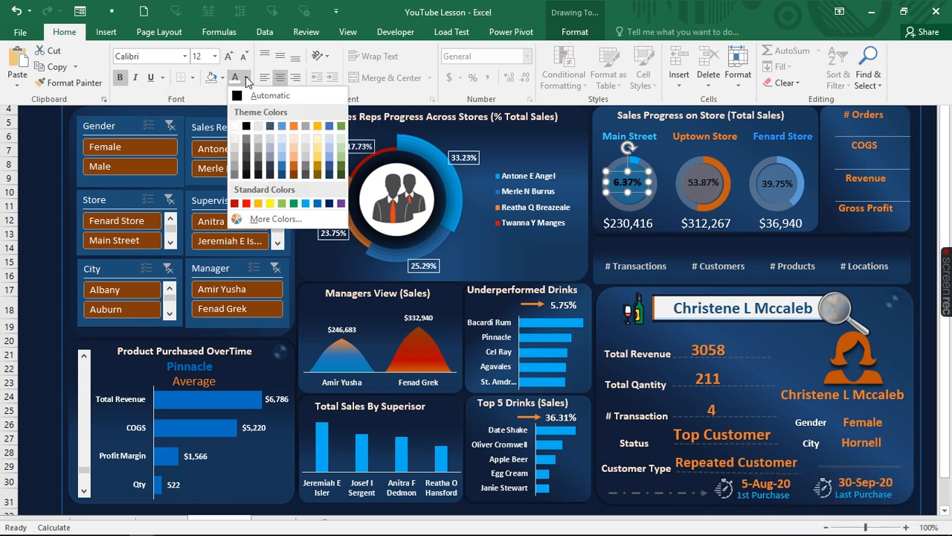
click(233, 138)
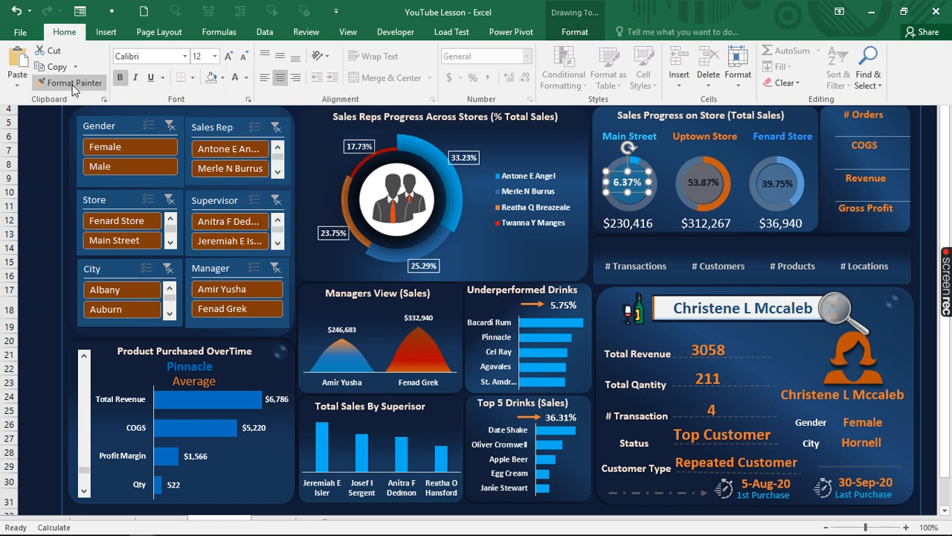
Copy the Main Street percentage label's formatting to the percentage labels inside the Uptown Store and Fenard Store doughnuts
click(72, 89)
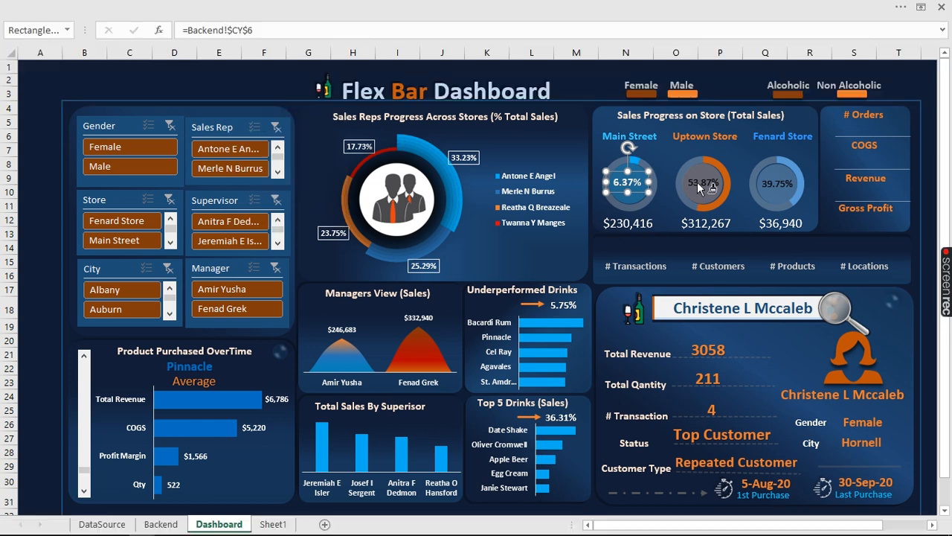
click(697, 182)
click(774, 182)
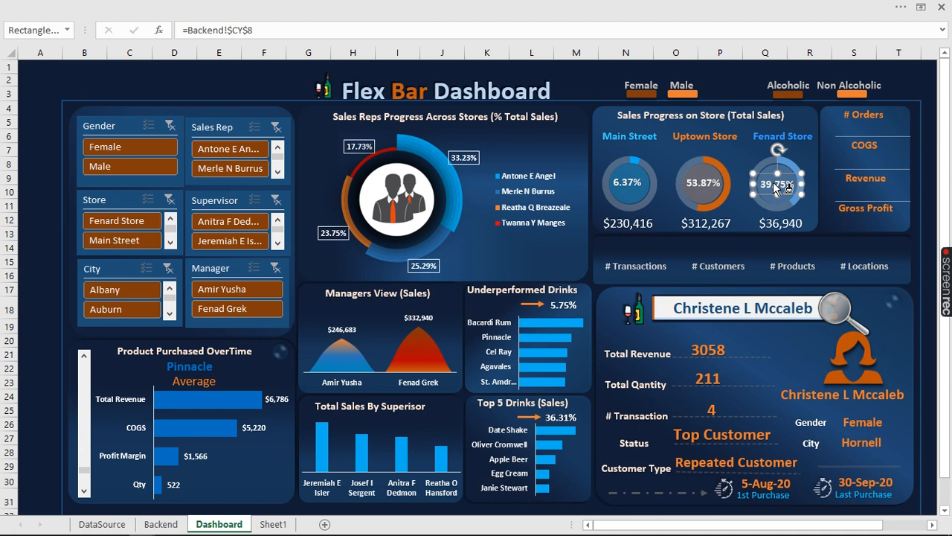
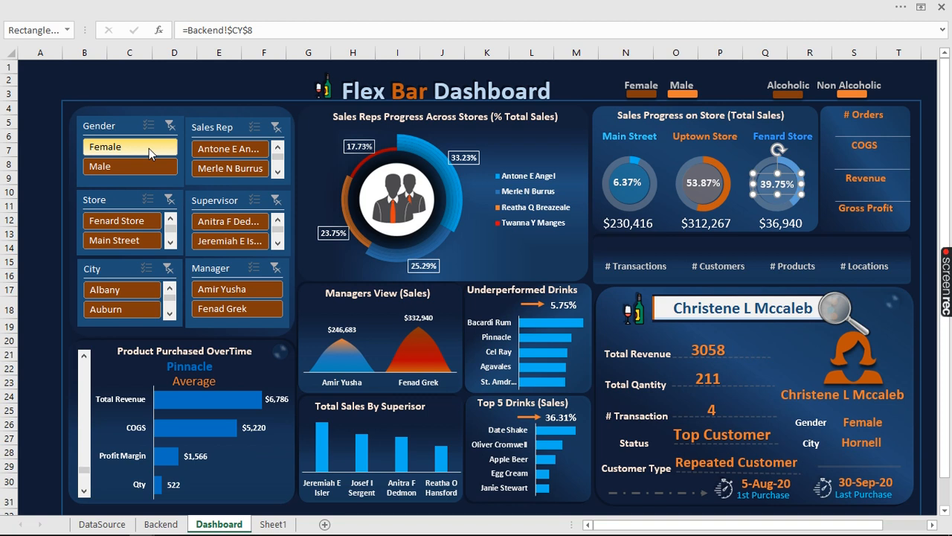
Copy the store revenue pivot table to DD6 on the Backend sheet and change the copy to show only ID in its rows
click(160, 524)
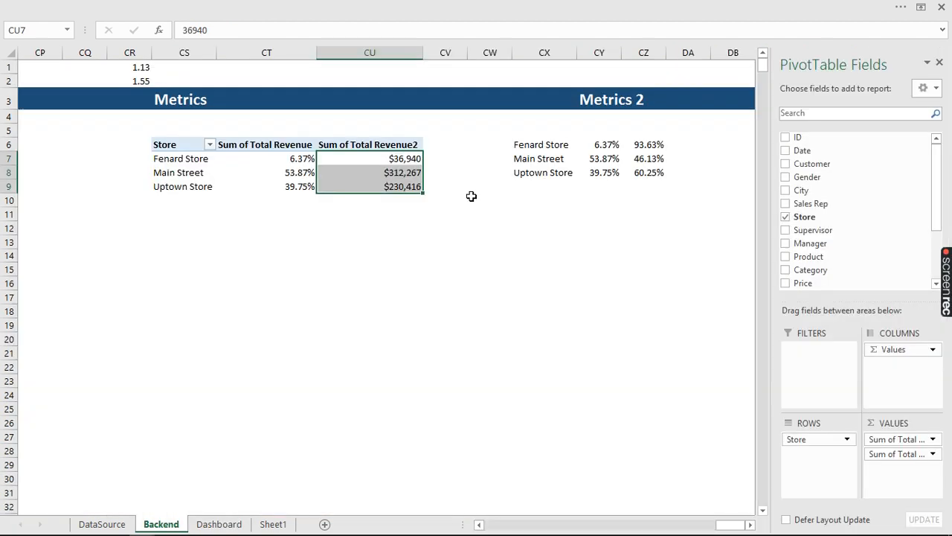
click(750, 524)
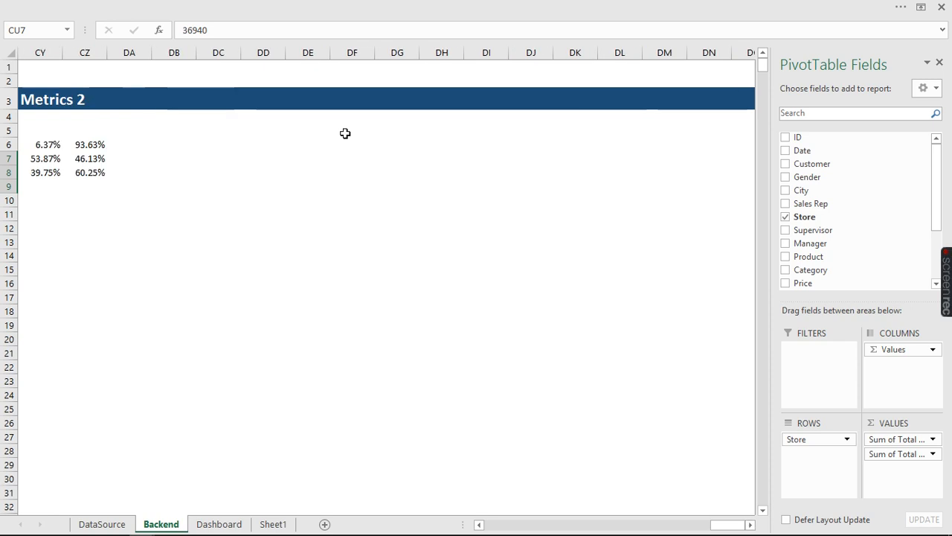
click(335, 126)
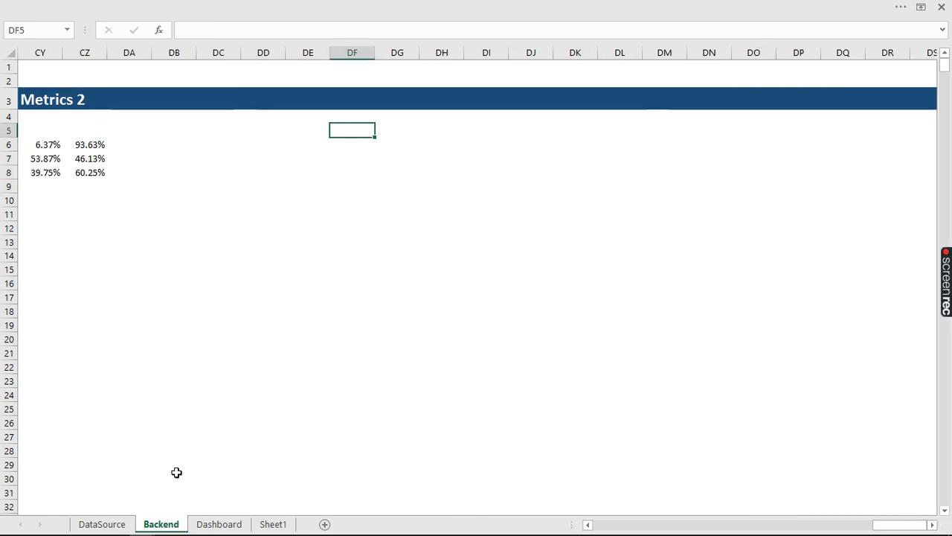
drag(896, 527, 849, 523)
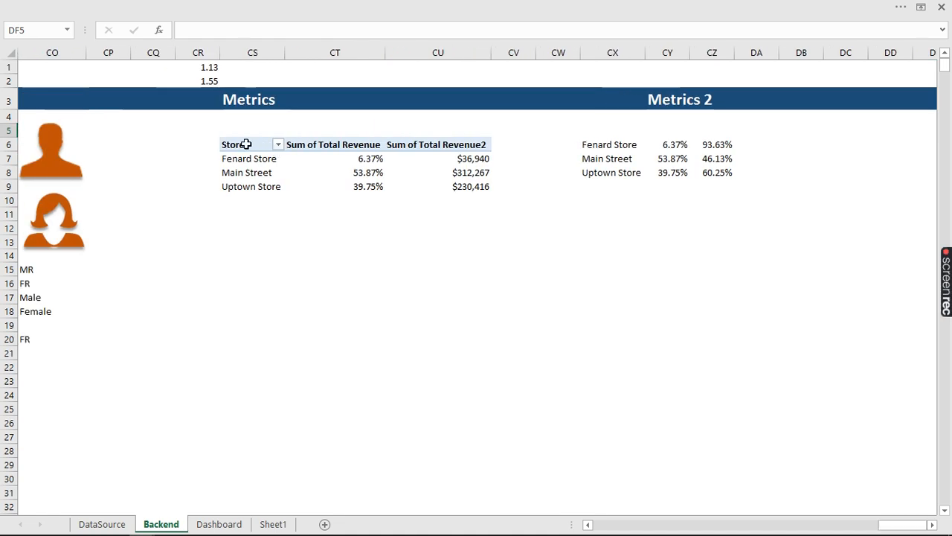
drag(247, 144, 421, 183)
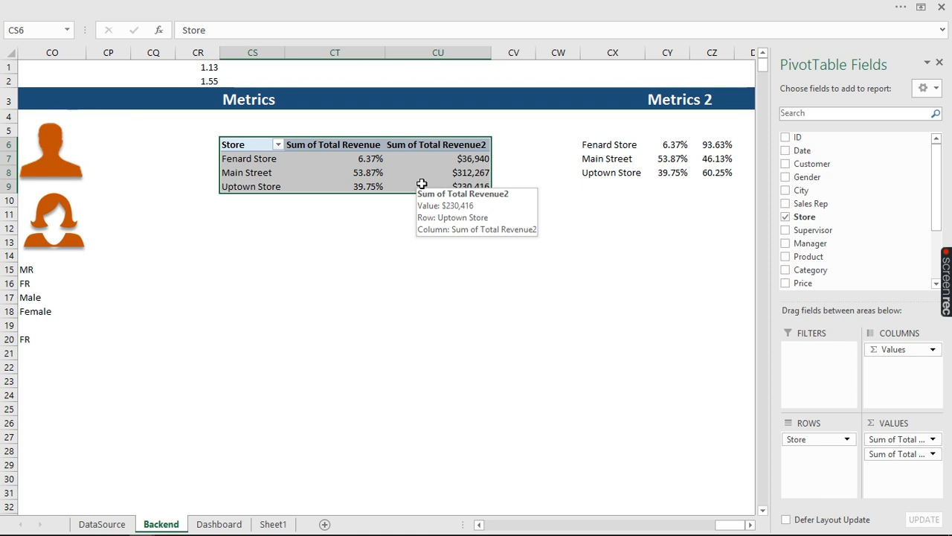
key(ctrl+c)
scroll(421, 184, right, 4)
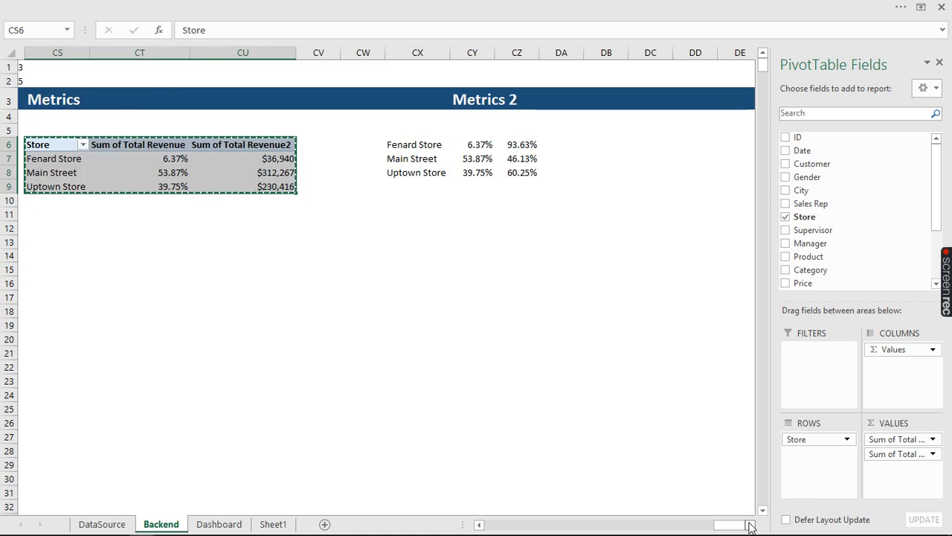
click(750, 525)
click(749, 525)
click(523, 140)
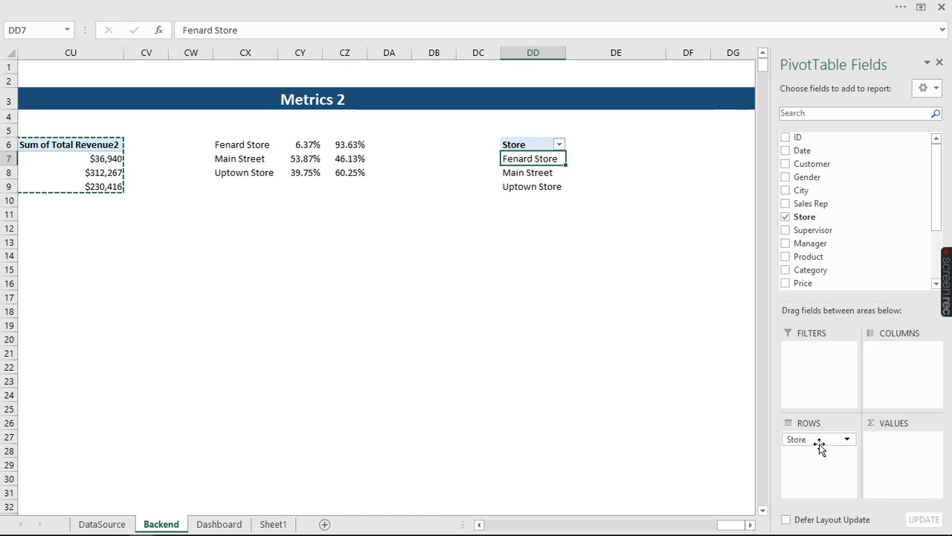
mouse_move(819, 444)
mouse_down()
mouse_move(795, 157)
mouse_move(812, 442)
mouse_up()
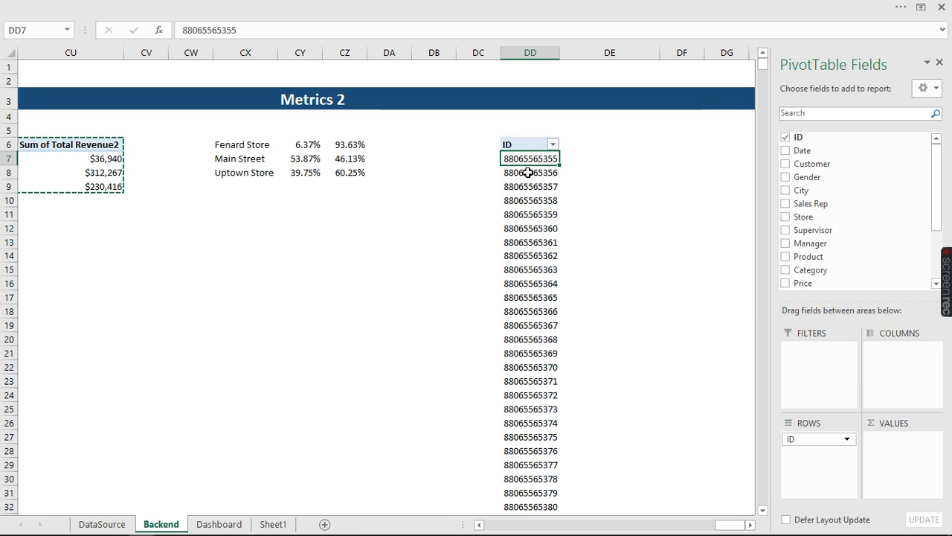
Paste another copy of the store pivot table at DF7 and replace its fields with only Customer in the rows
click(696, 156)
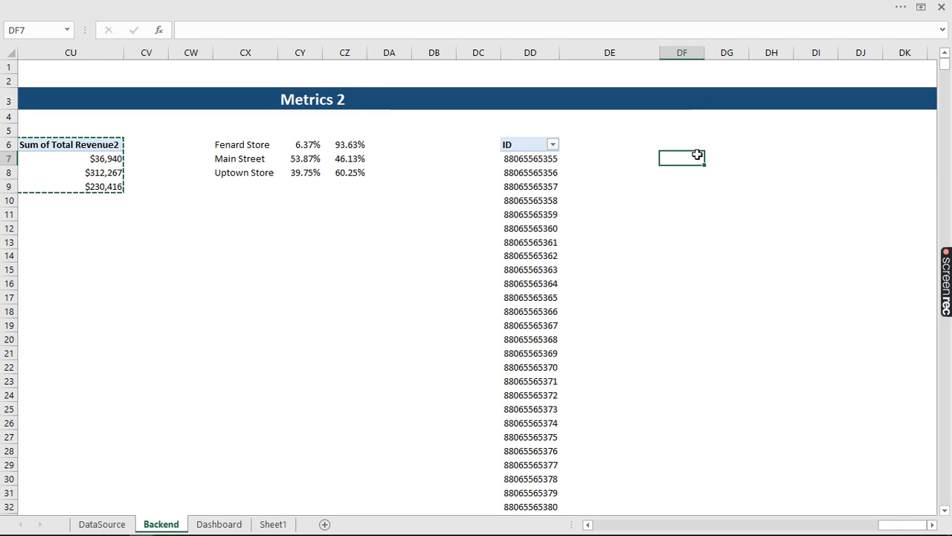
key(ctrl+v)
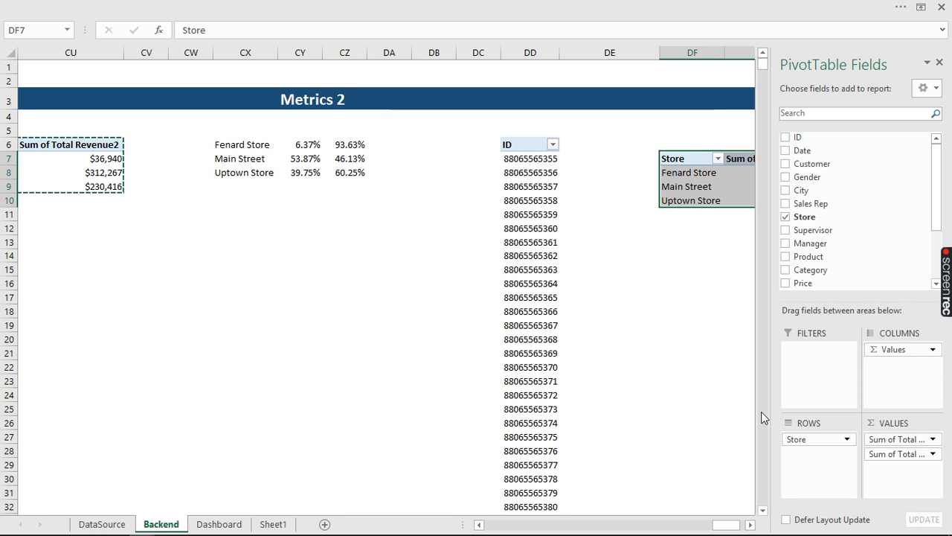
drag(896, 454, 672, 395)
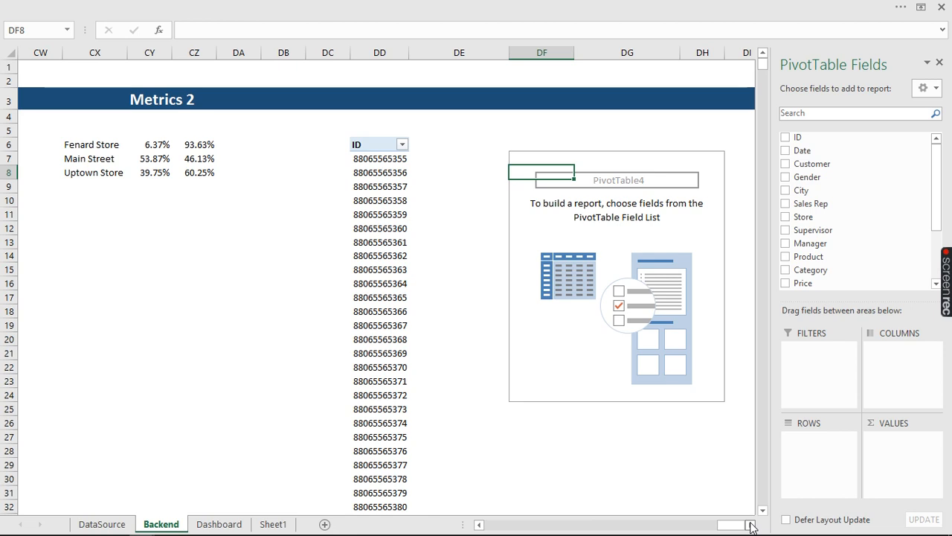
click(785, 165)
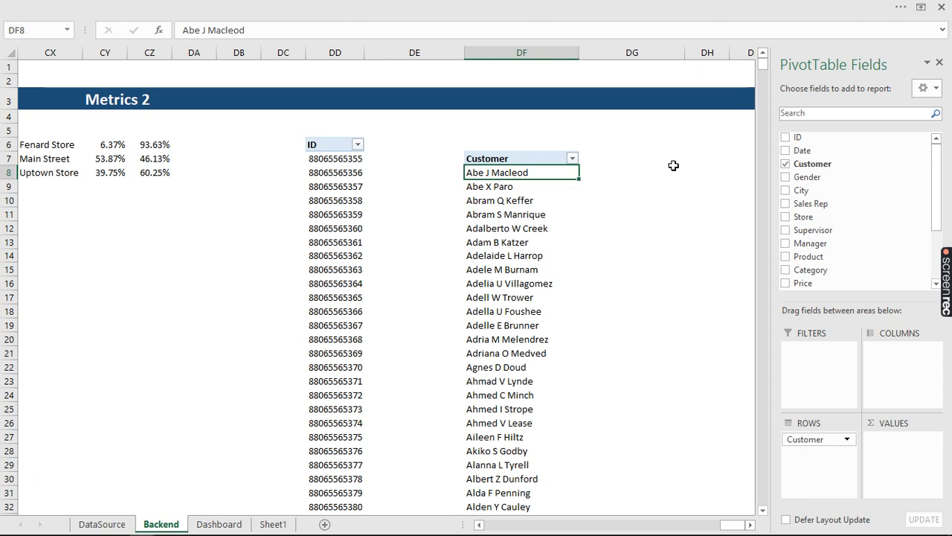
Paste another copy of the store pivot table at DH7 and replace its fields with only Product in the rows
click(673, 166)
click(699, 156)
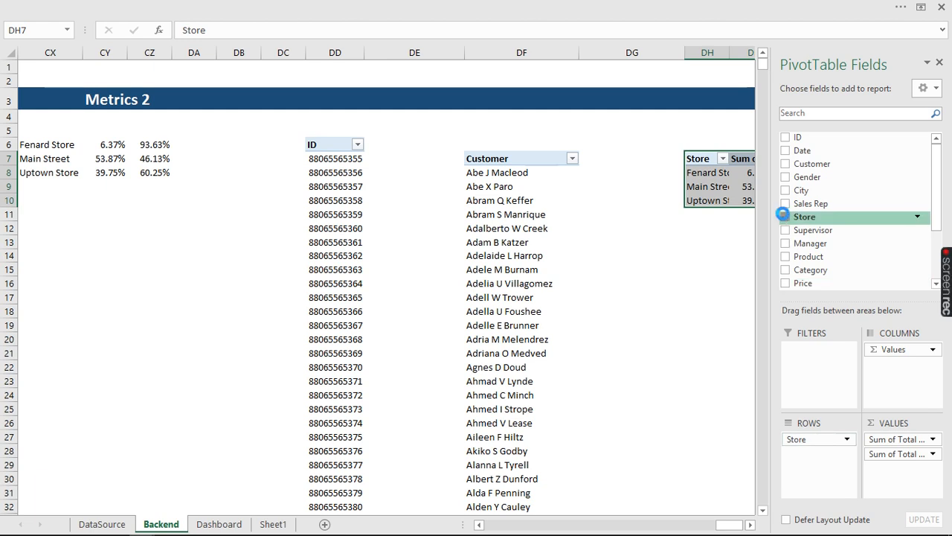
click(785, 217)
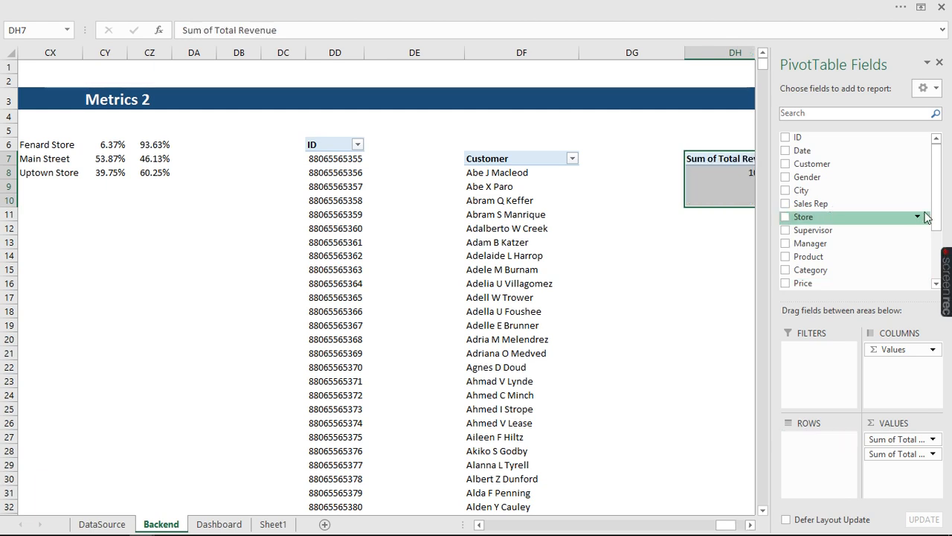
scroll(927, 217, down, 2)
click(785, 238)
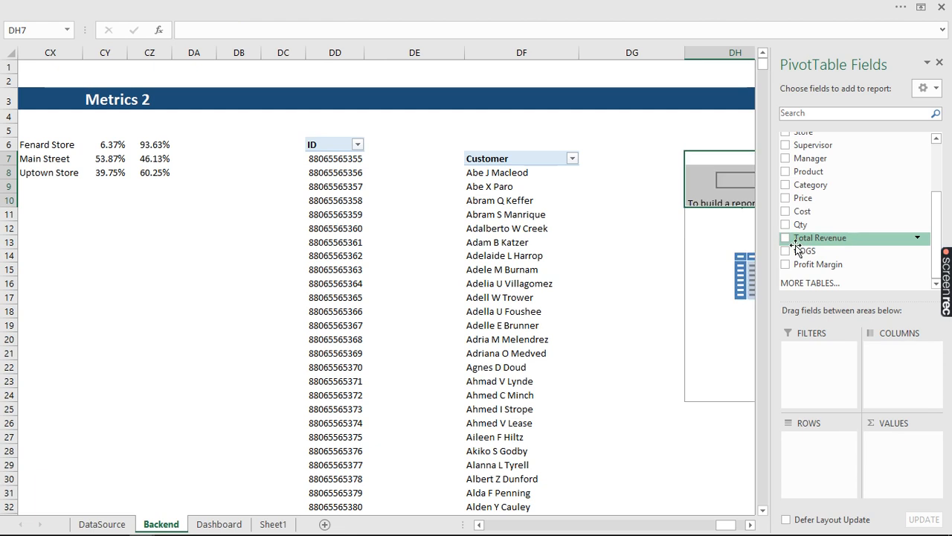
scroll(797, 238, up, 2)
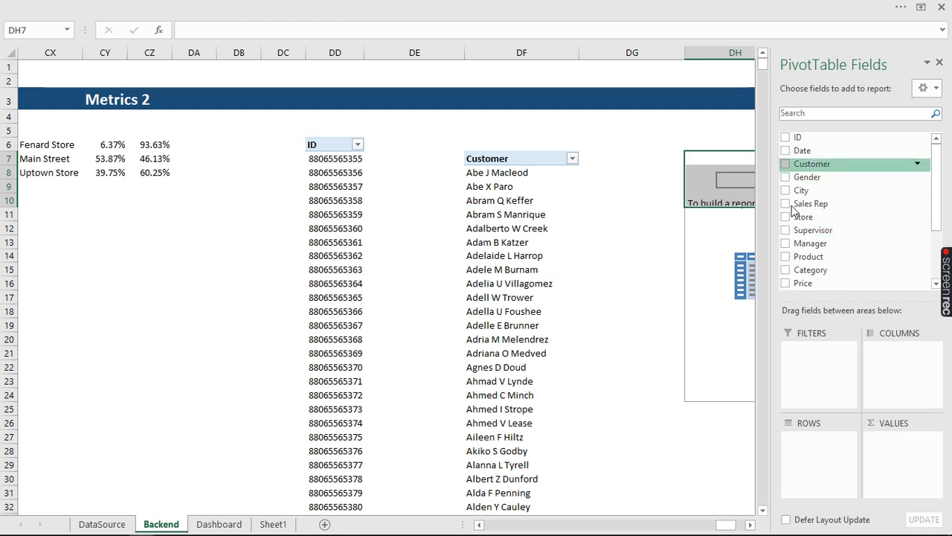
click(785, 256)
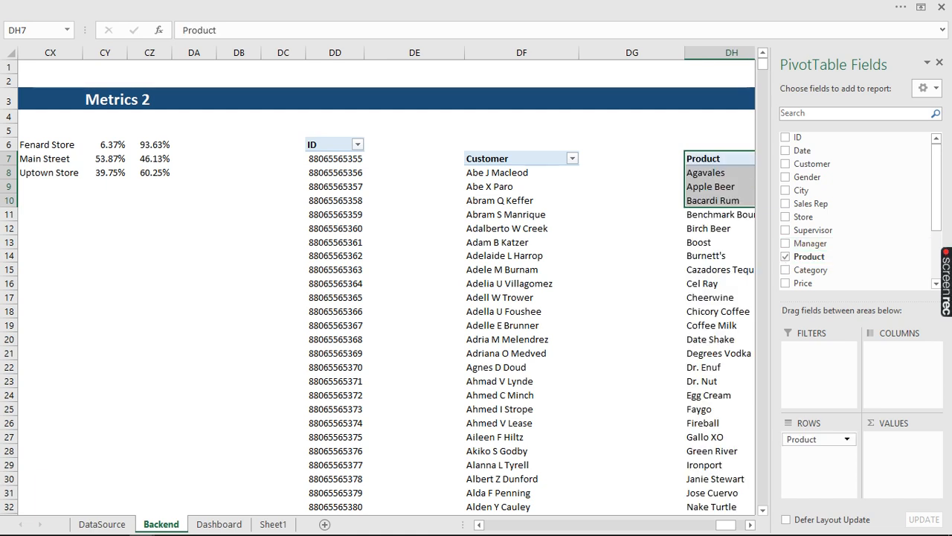
Check the count labels needed on the Dashboard sheet, and paste a store pivot copy at DJ7 on Backend with only City in its rows
click(220, 525)
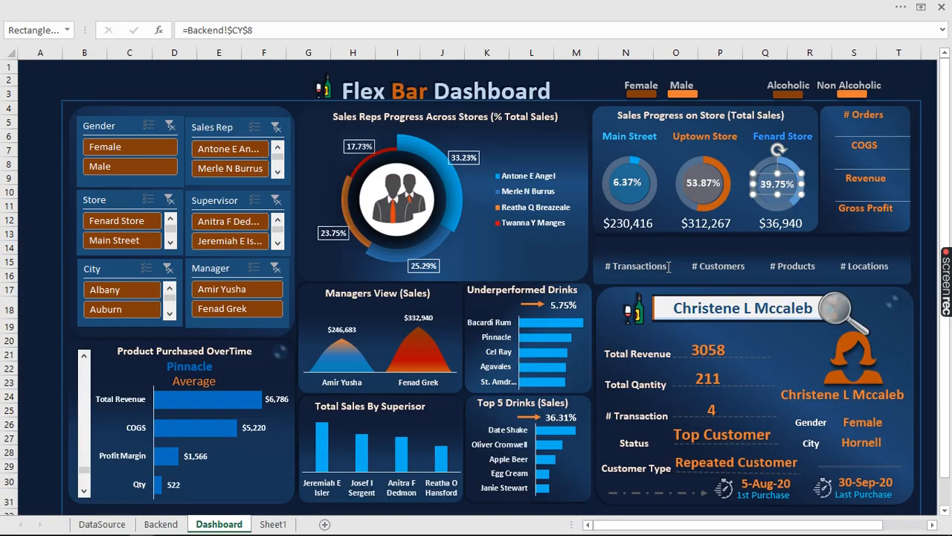
click(161, 525)
click(750, 525)
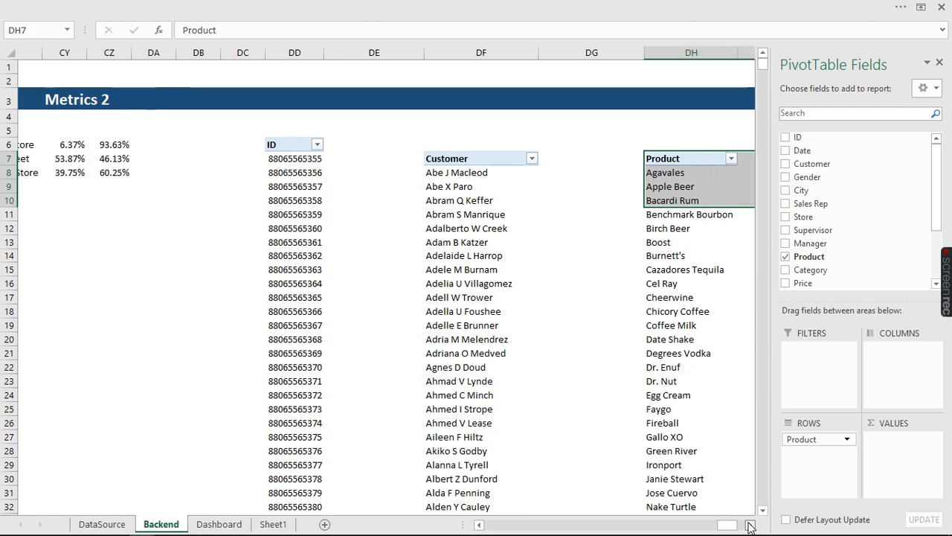
scroll(750, 525, right, 4)
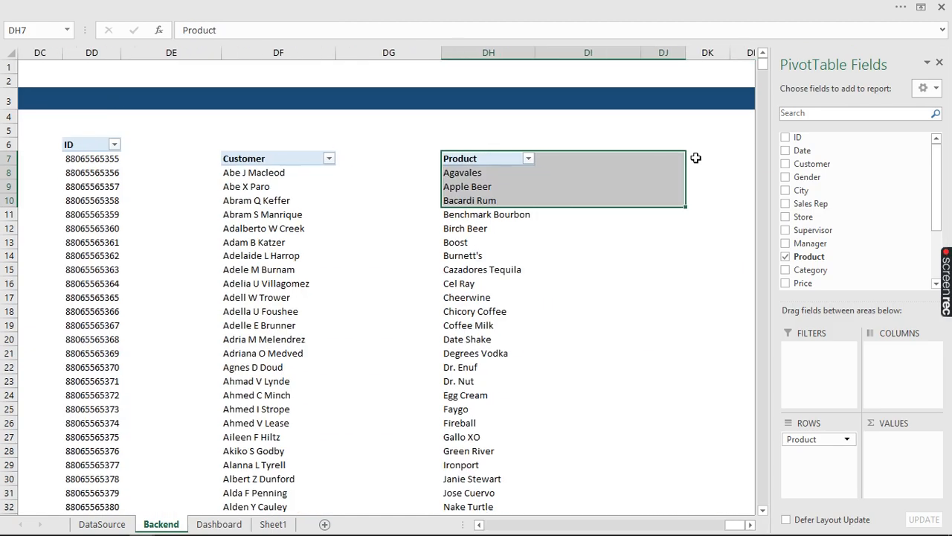
click(659, 161)
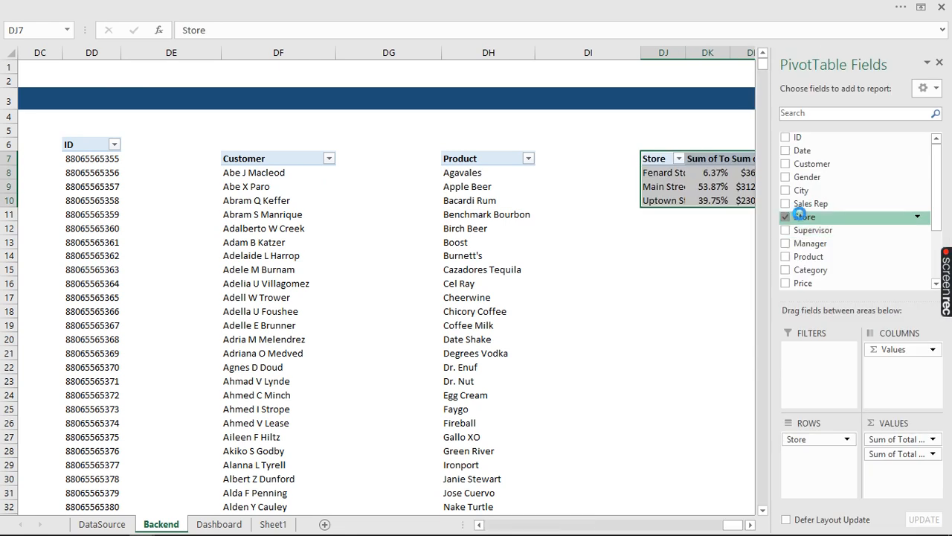
click(798, 214)
scroll(808, 237, down, 2)
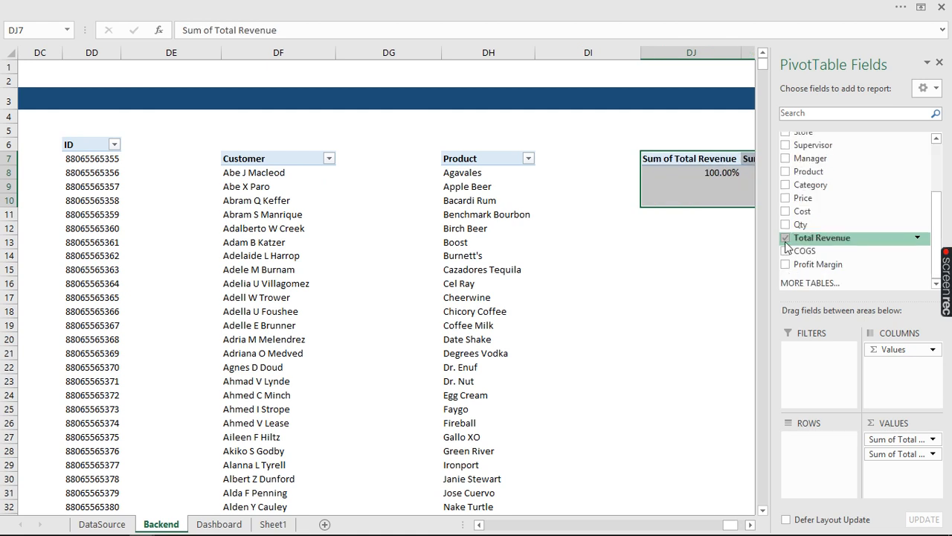
click(824, 239)
scroll(811, 216, up, 2)
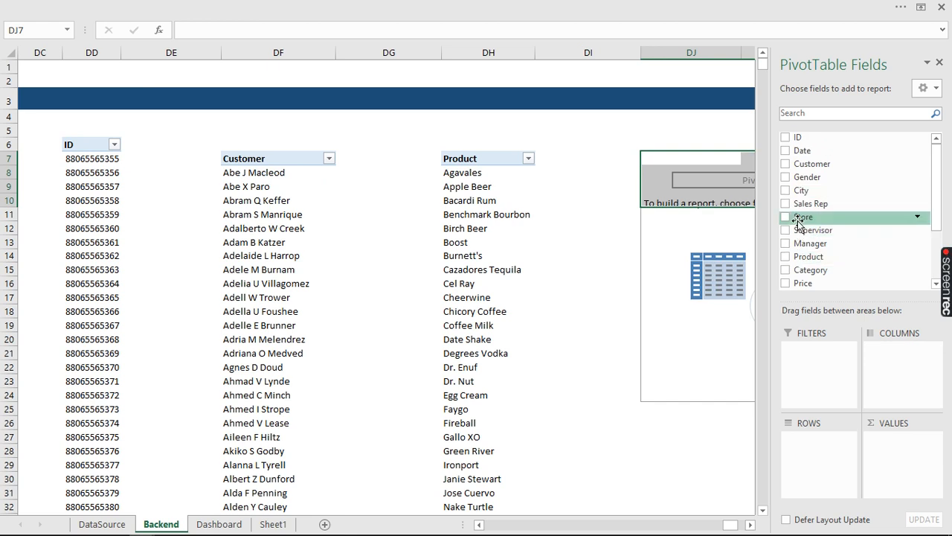
click(787, 190)
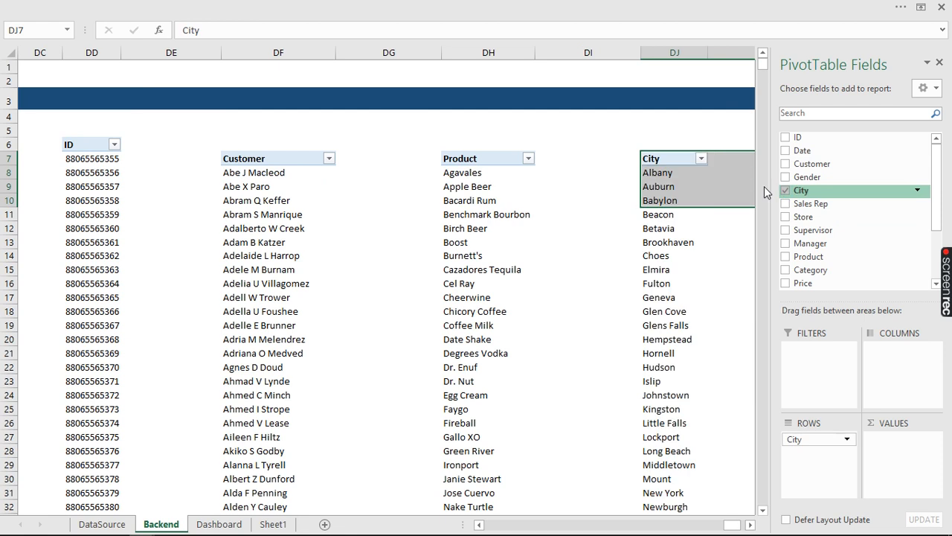
Enter =COUNTA(DD:DD) in cell DE7 to count the entries in the ID pivot table's column
click(170, 158)
click(178, 131)
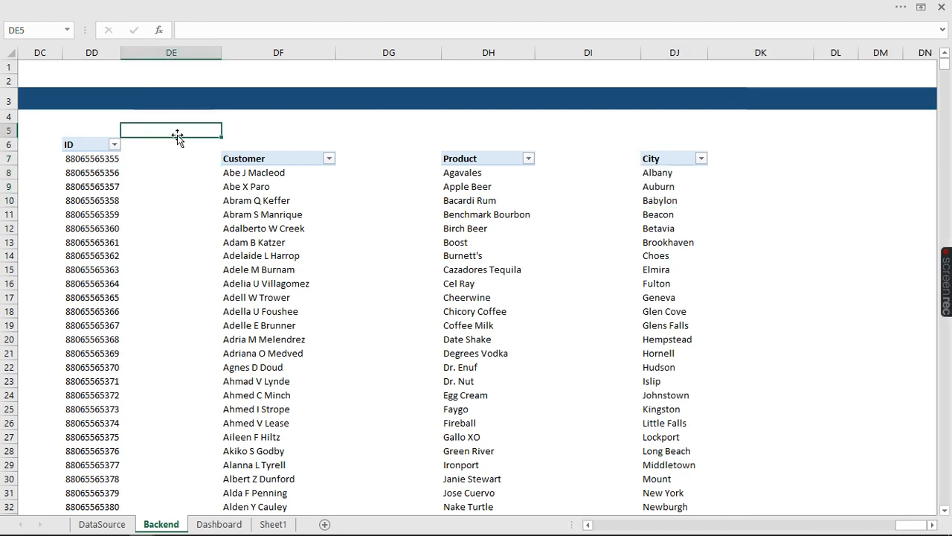
click(104, 128)
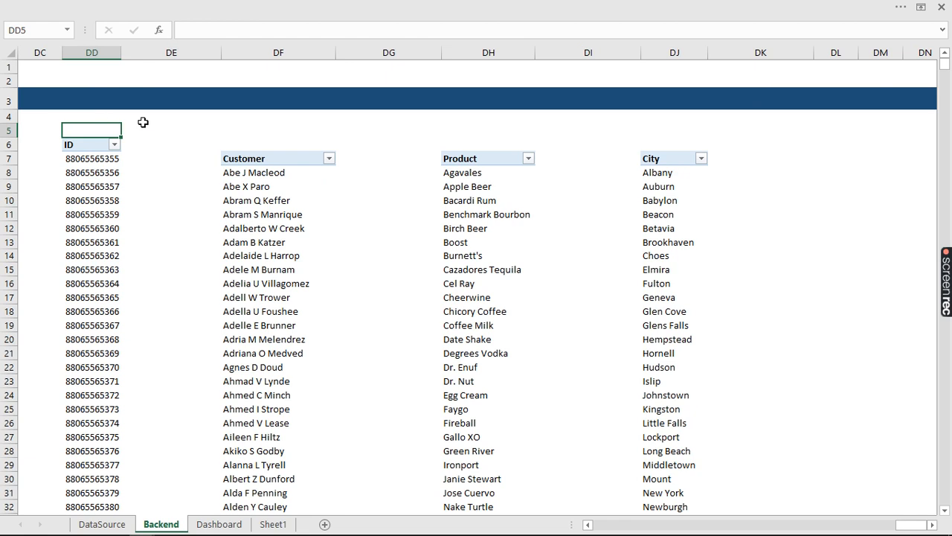
click(179, 145)
click(169, 154)
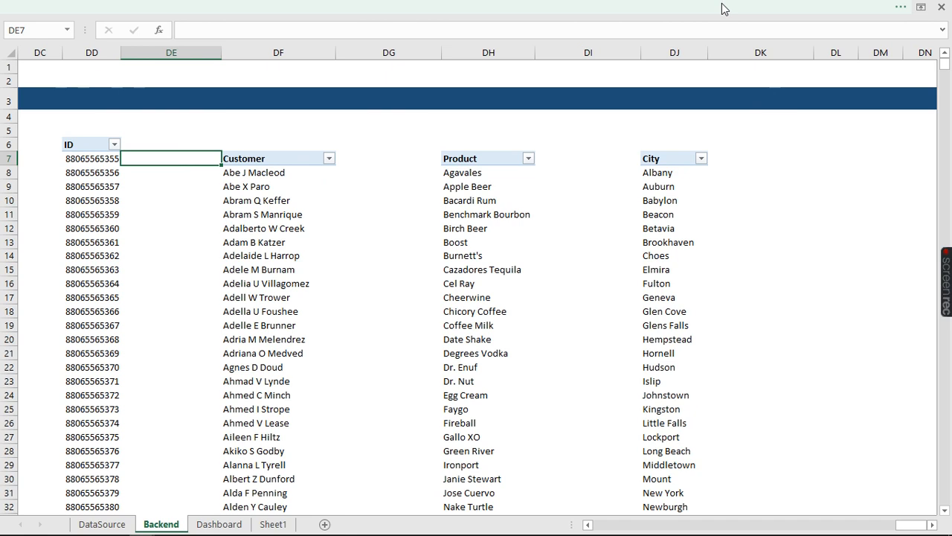
text(=couna)
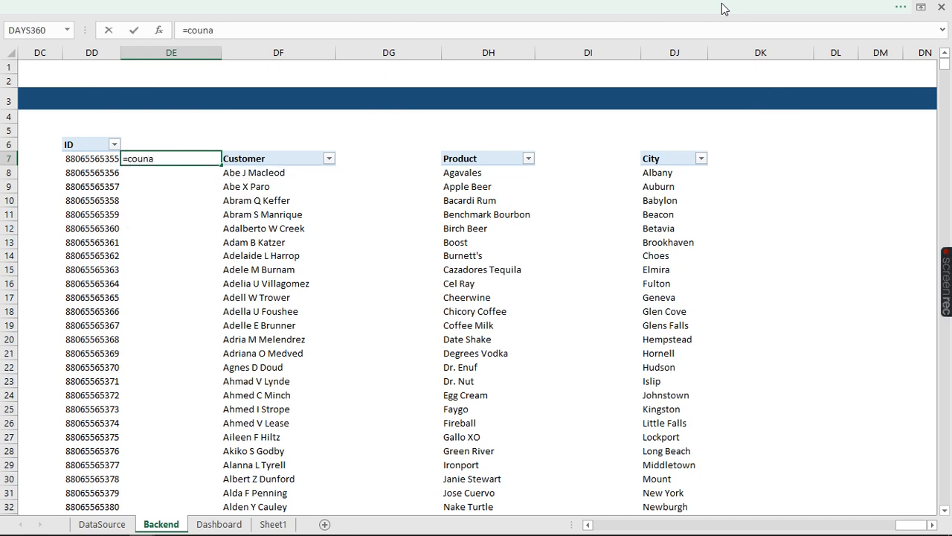
key(BackSpace)
key(BackSpace)
key(BackSpace)
key(BackSpace)
text(oun)
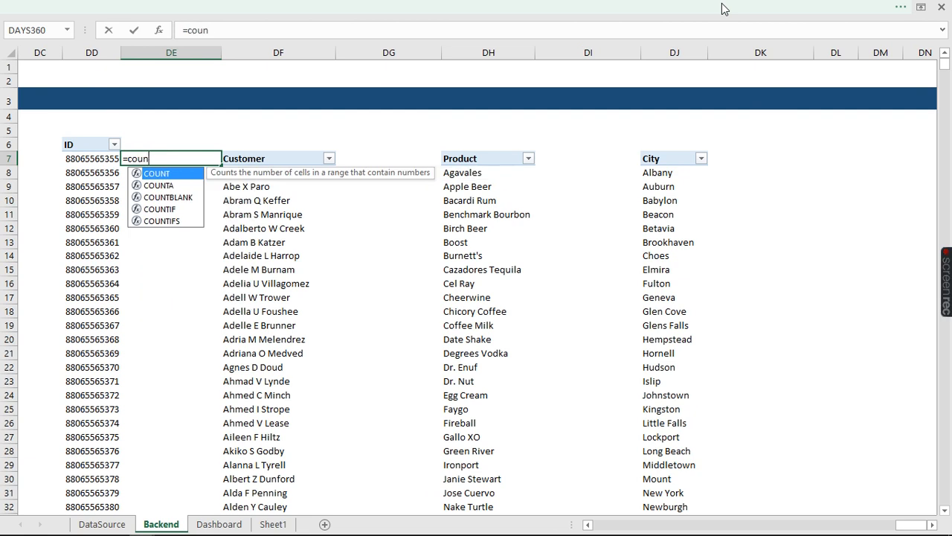
text(ta)
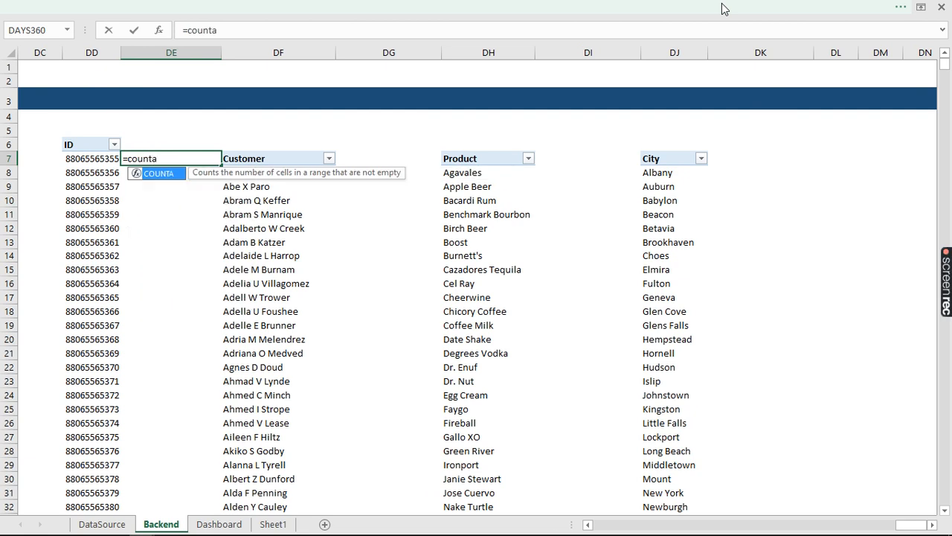
key(Tab)
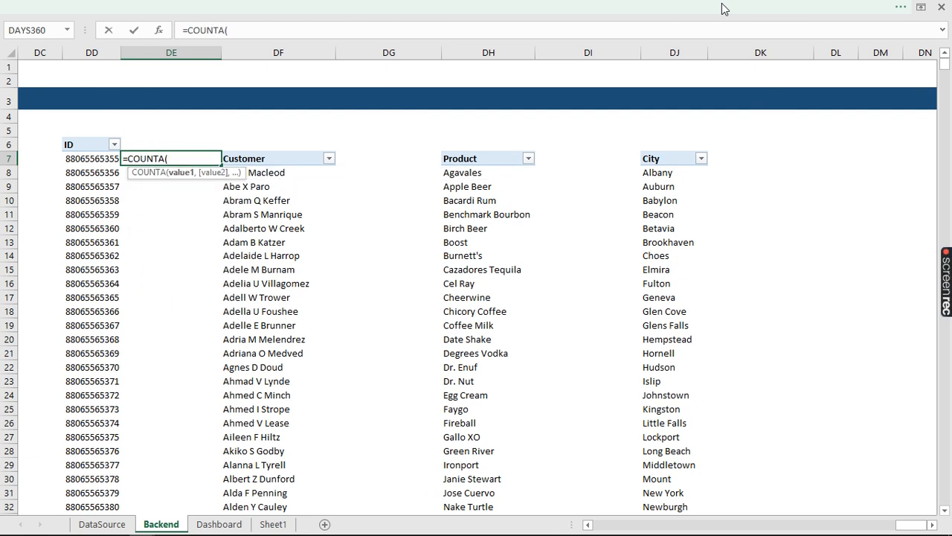
text(dd)
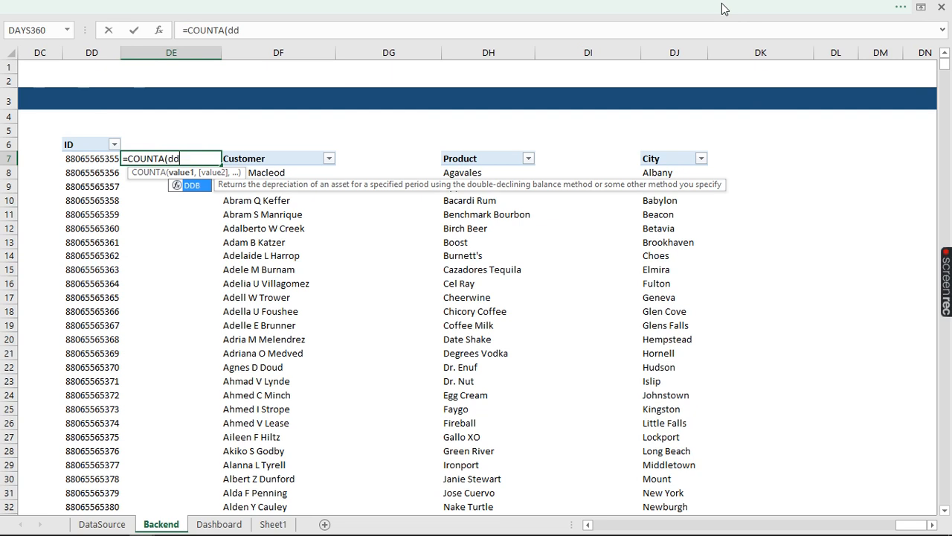
text(:dd)
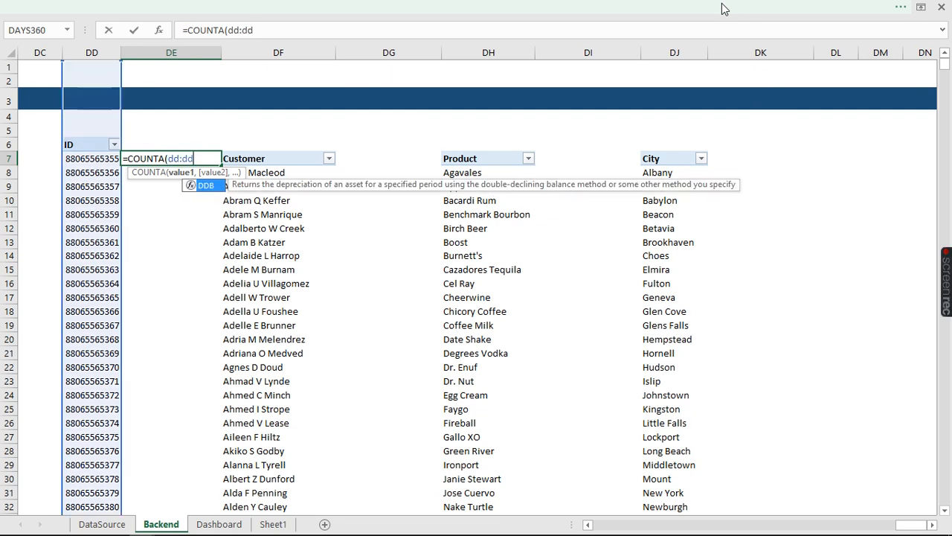
text())
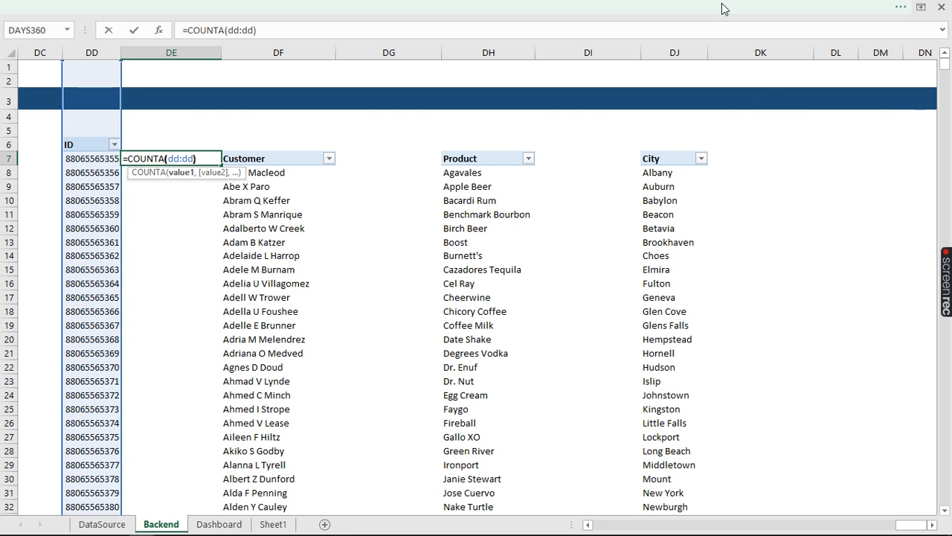
key(Return)
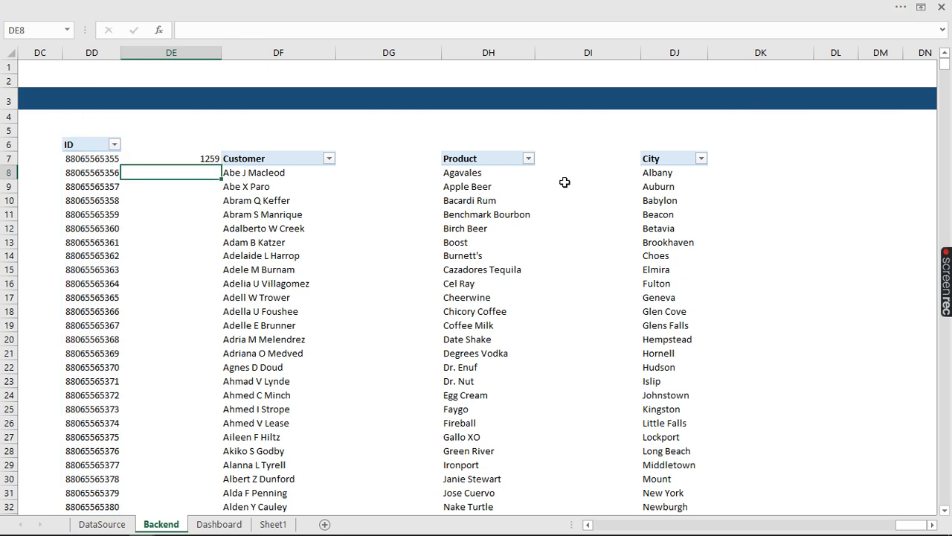
Enter =COUNTA(DF:DF) in cell DG7 to count the entries in the Customer pivot table's column
click(377, 159)
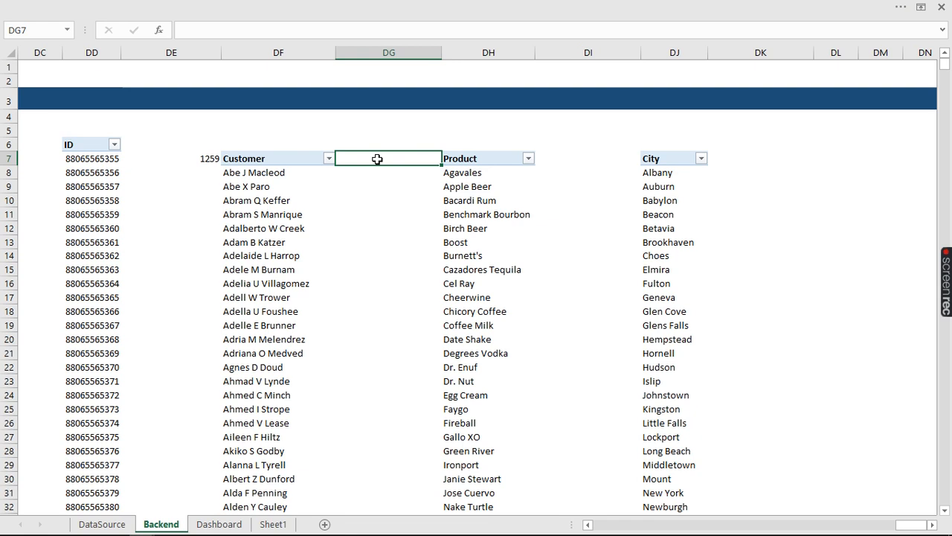
text(=co)
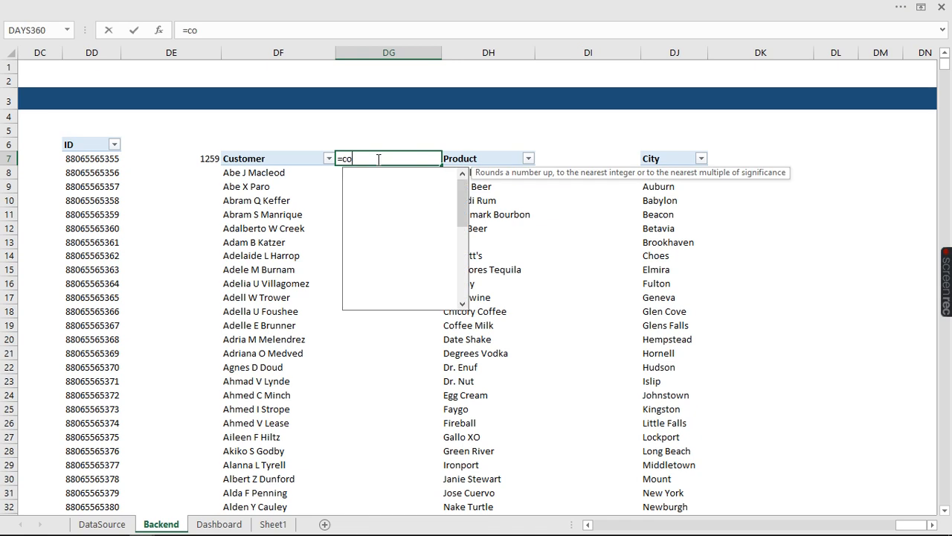
text(unt)
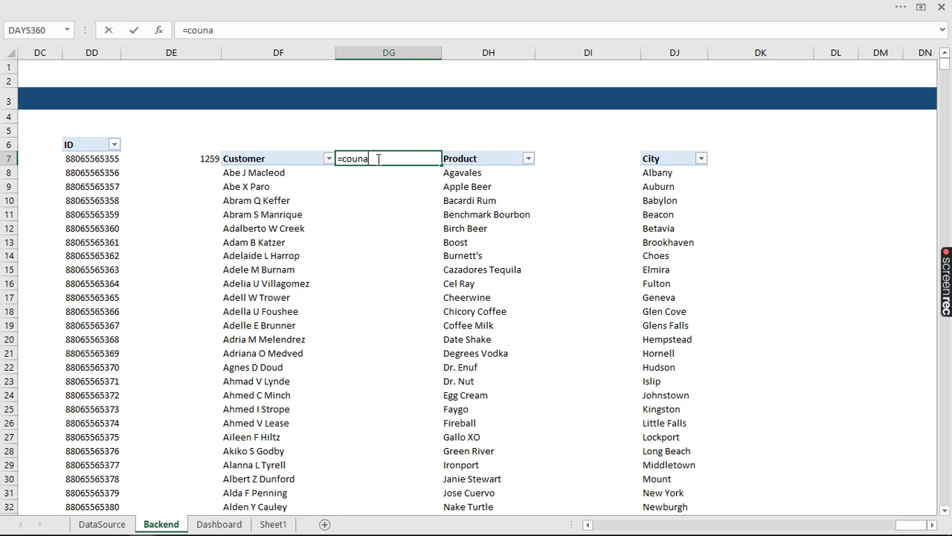
text(a)
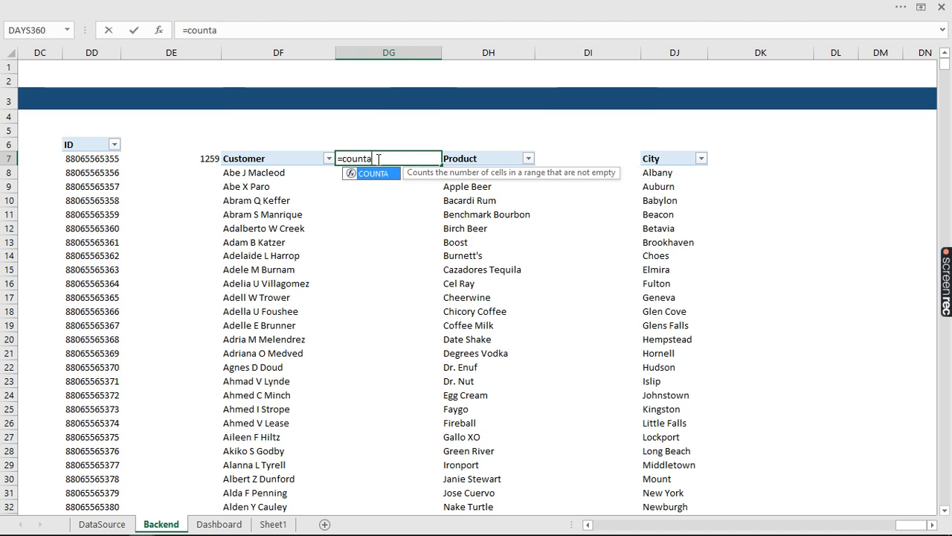
key(Tab)
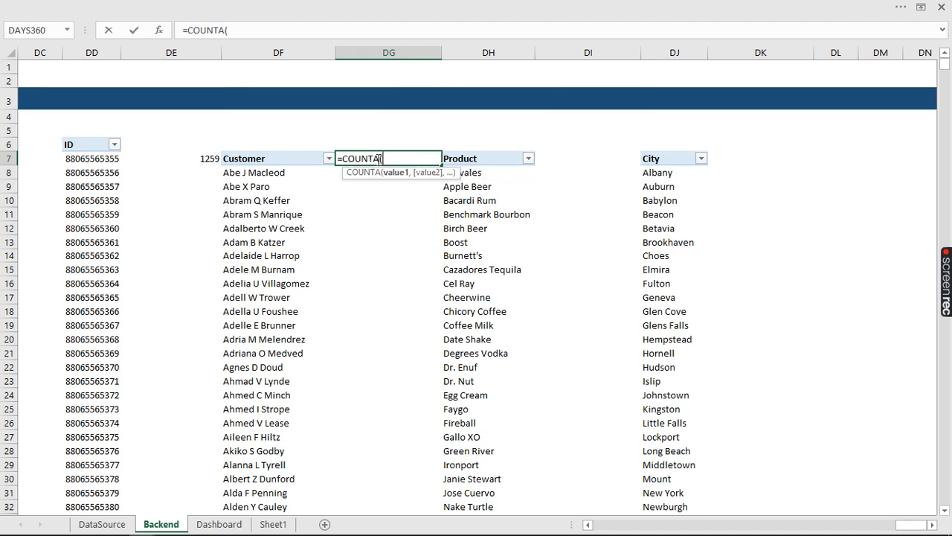
text(df)
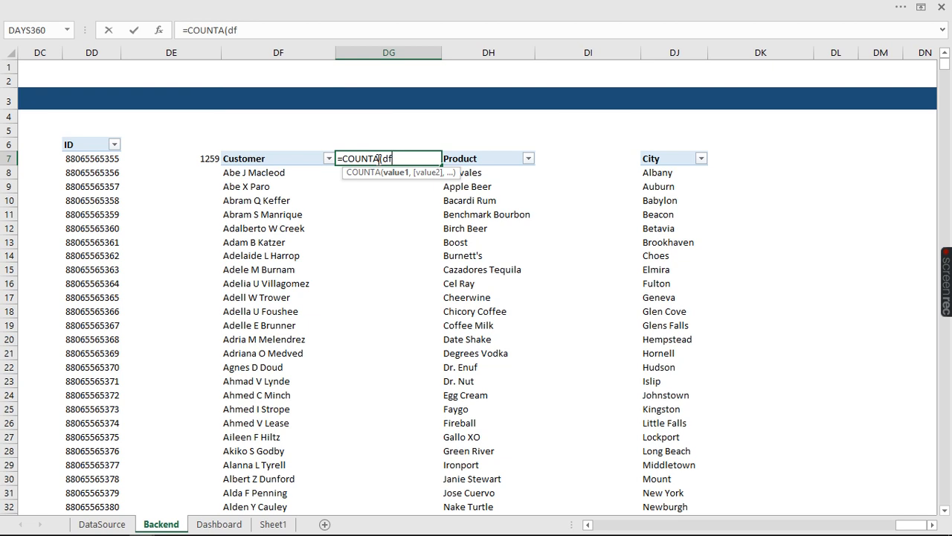
text(:df)
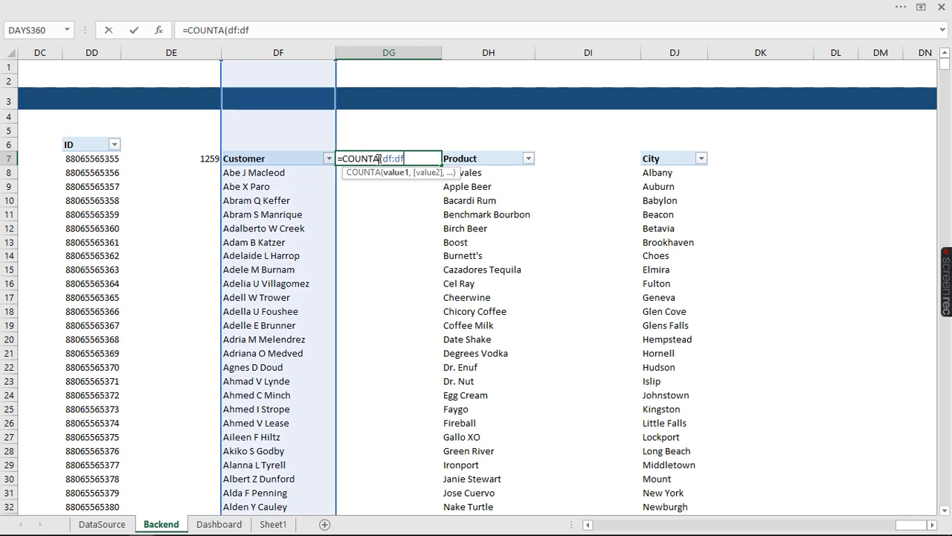
text())
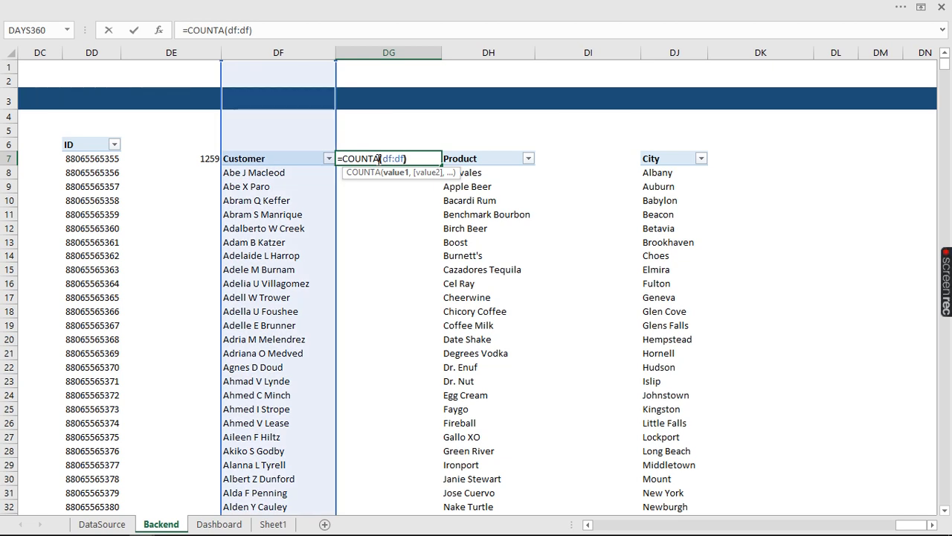
key(Return)
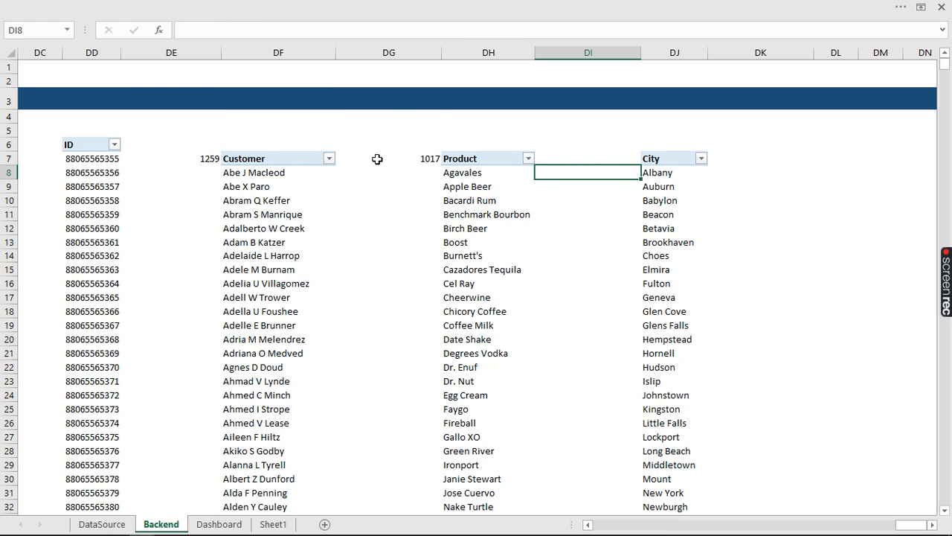
Enter =COUNTA(DH:DH) in cell DI7 to count the entries in the Product pivot table's column
key(Up)
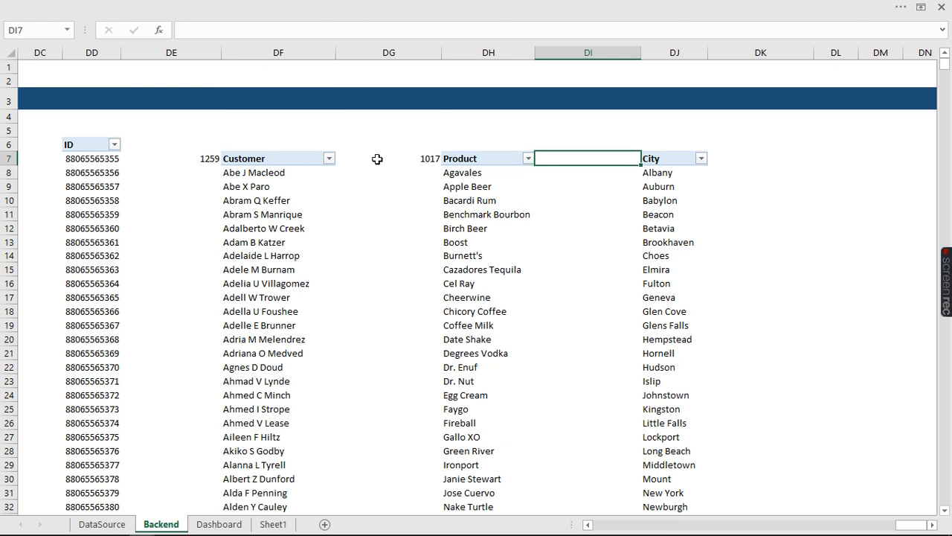
text(=co)
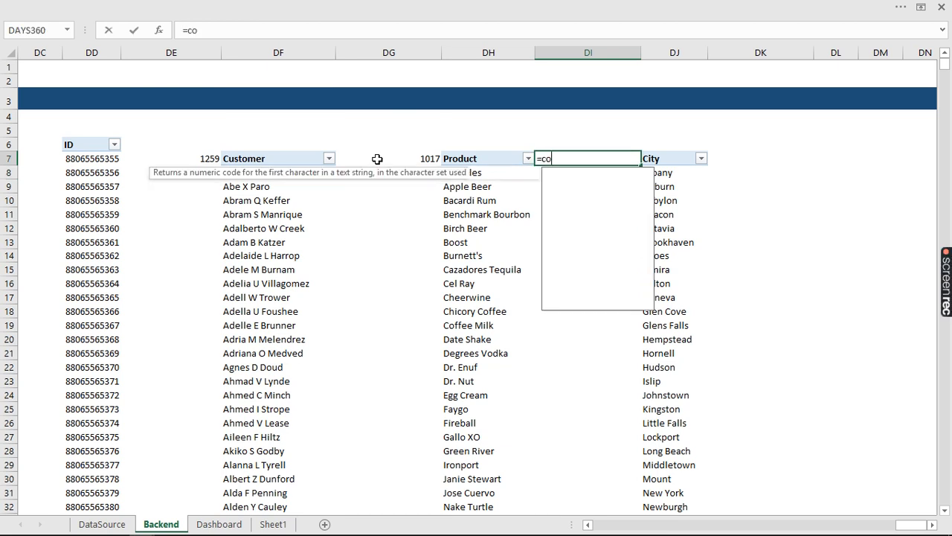
text(unta)
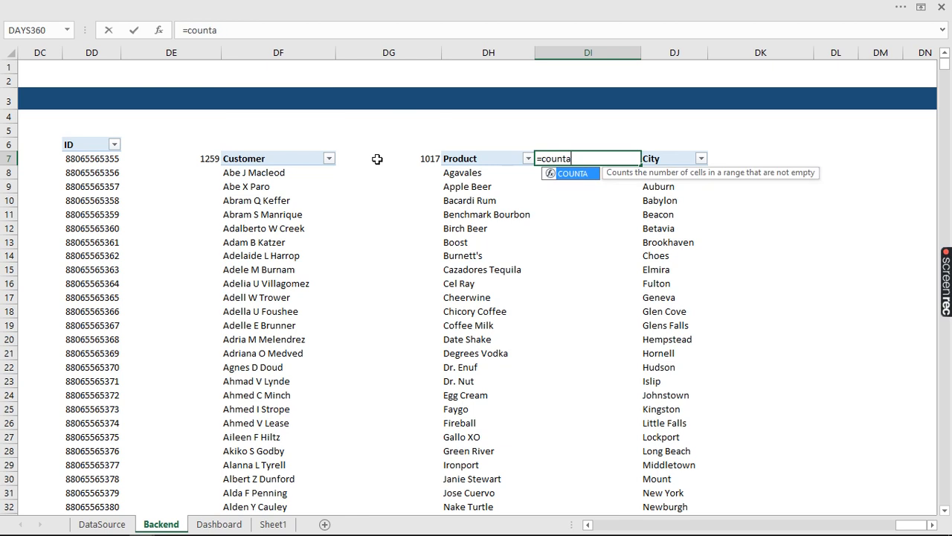
key(Tab)
text(d)
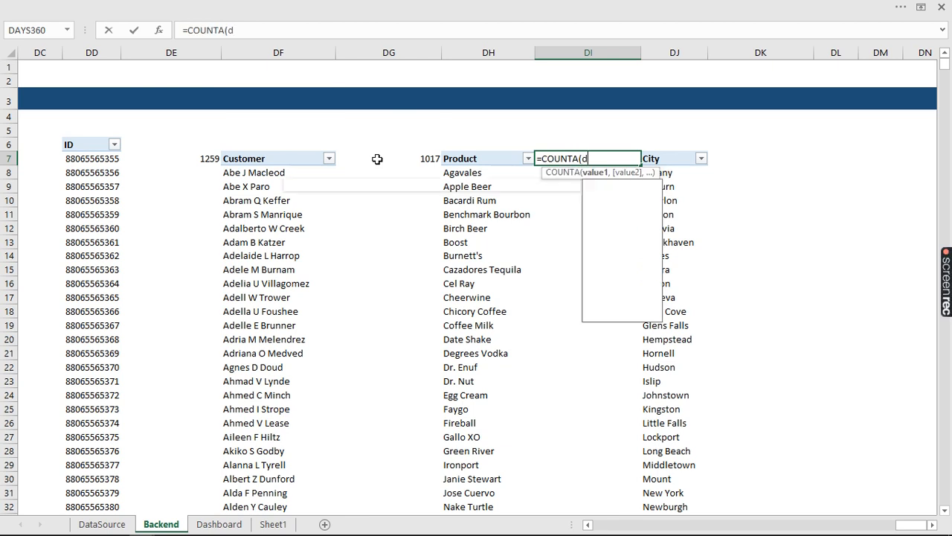
text(h:)
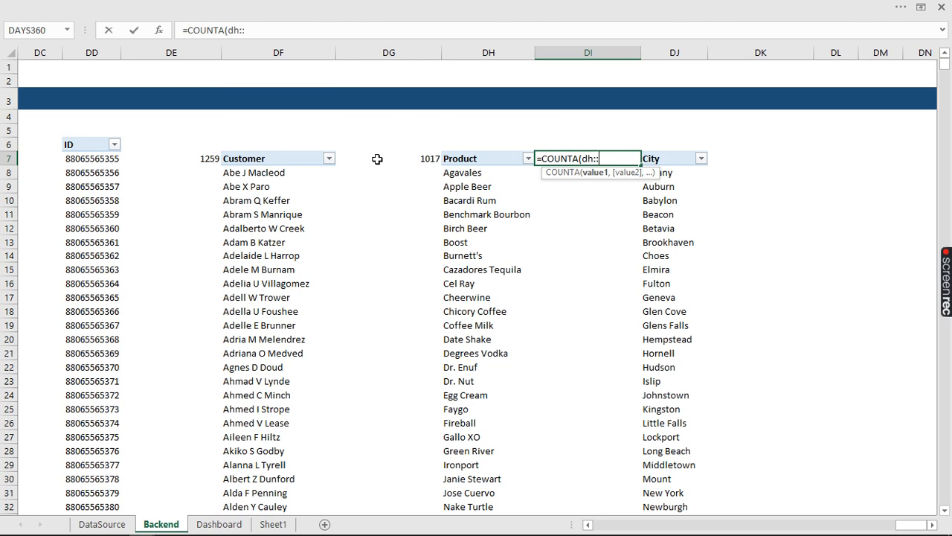
text(dh)
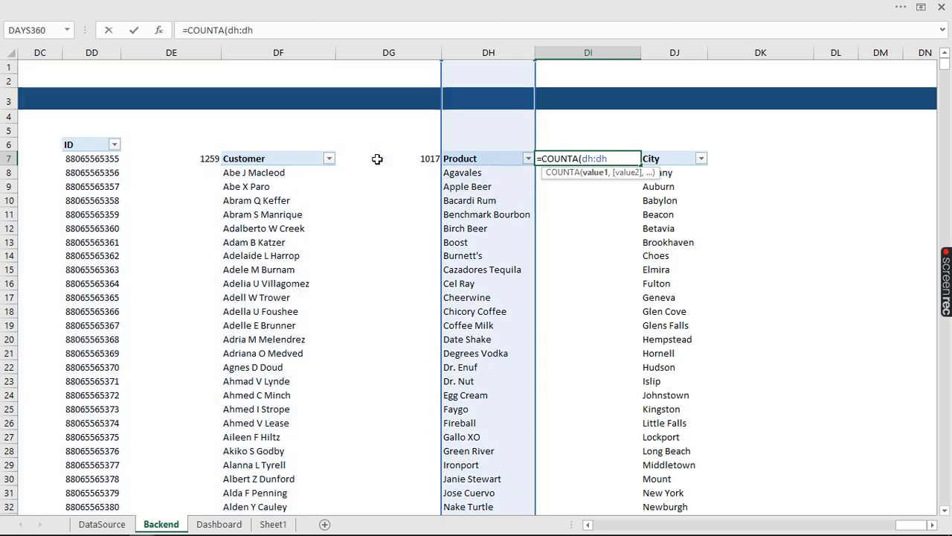
text())
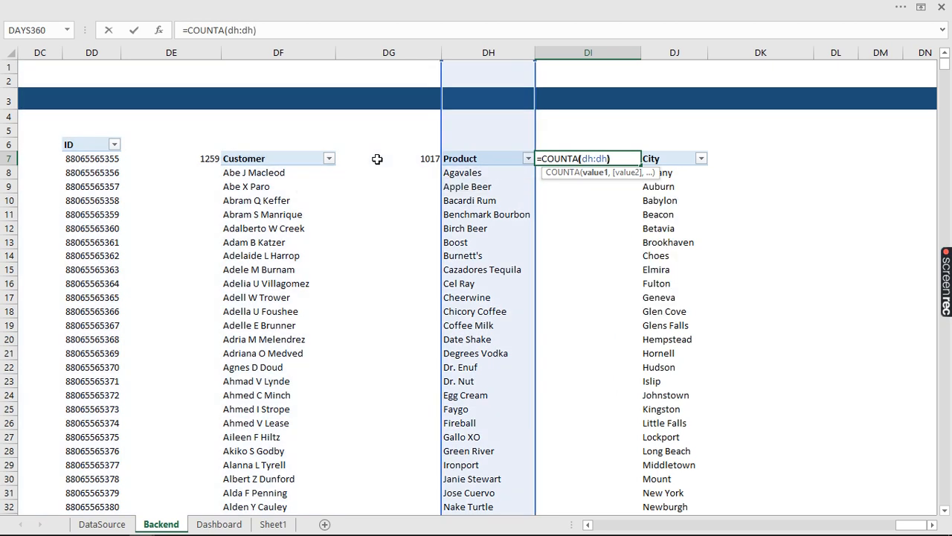
key(Return)
Enter =COUNTA(DJ:DJ) in cell DK7 to count the entries in the City pivot table's column
key(Right)
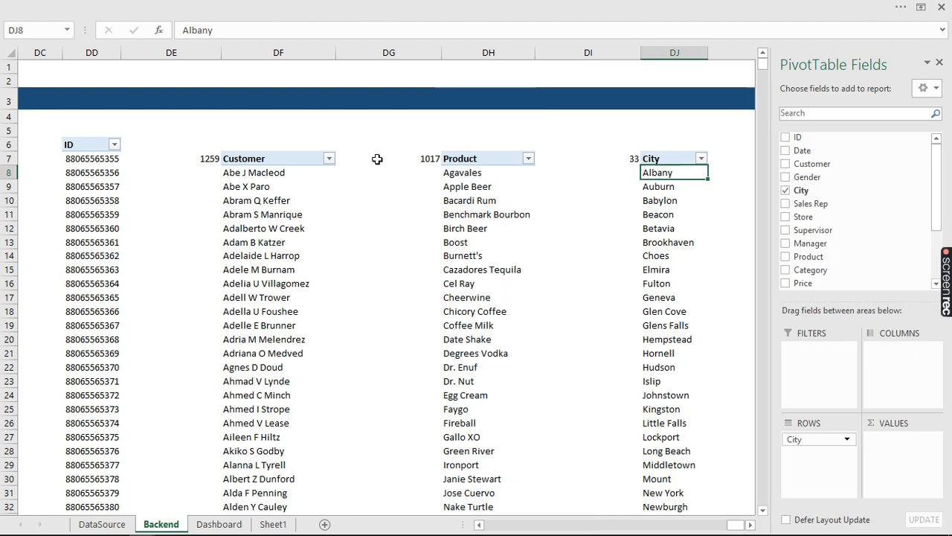
key(Right)
key(Up)
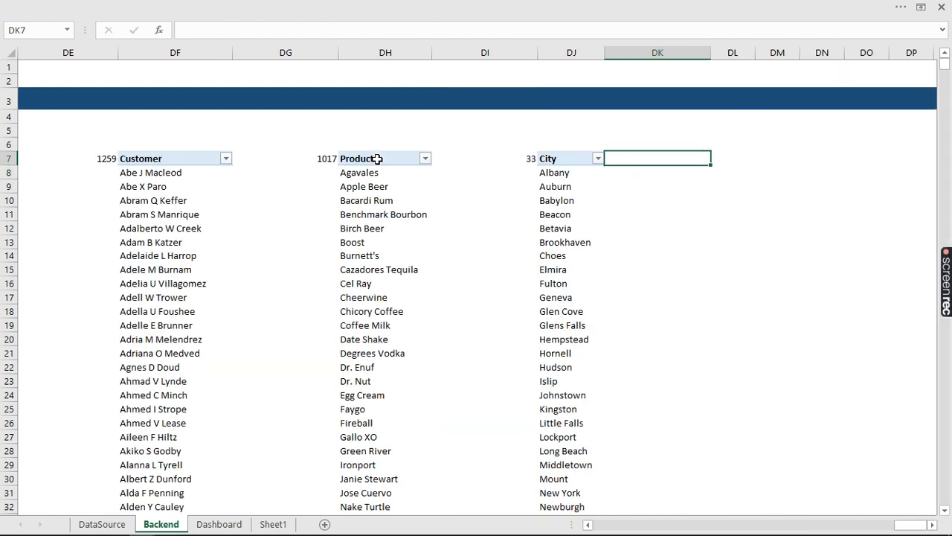
text(=counta)
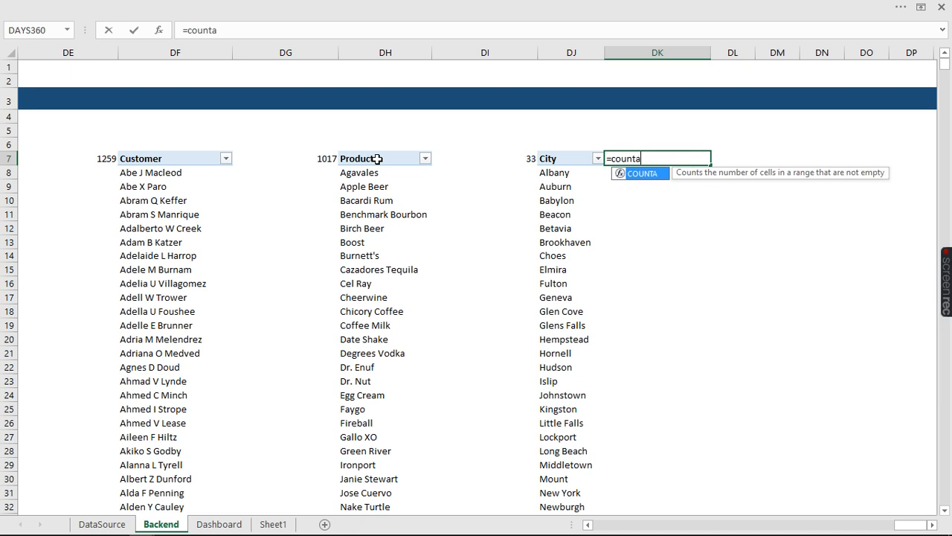
key(Tab)
text(dj)
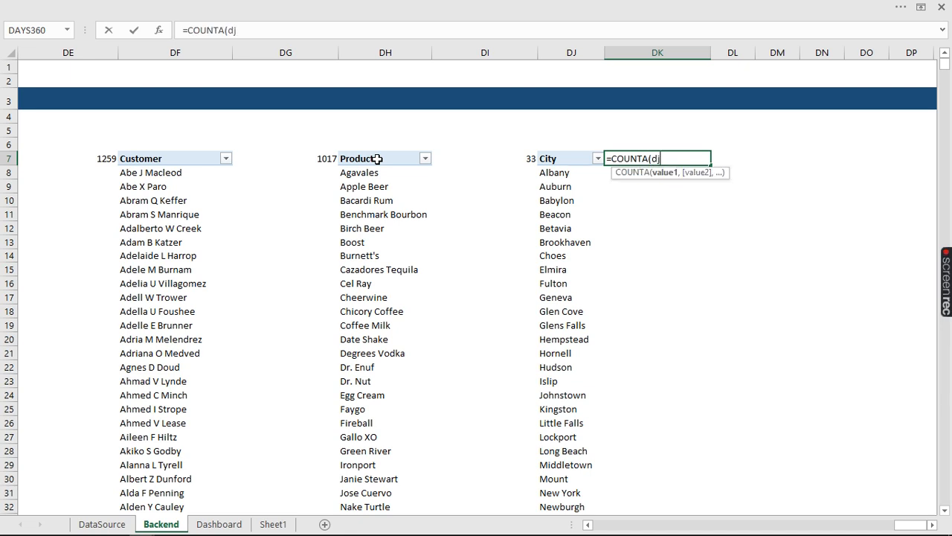
text(:dj)
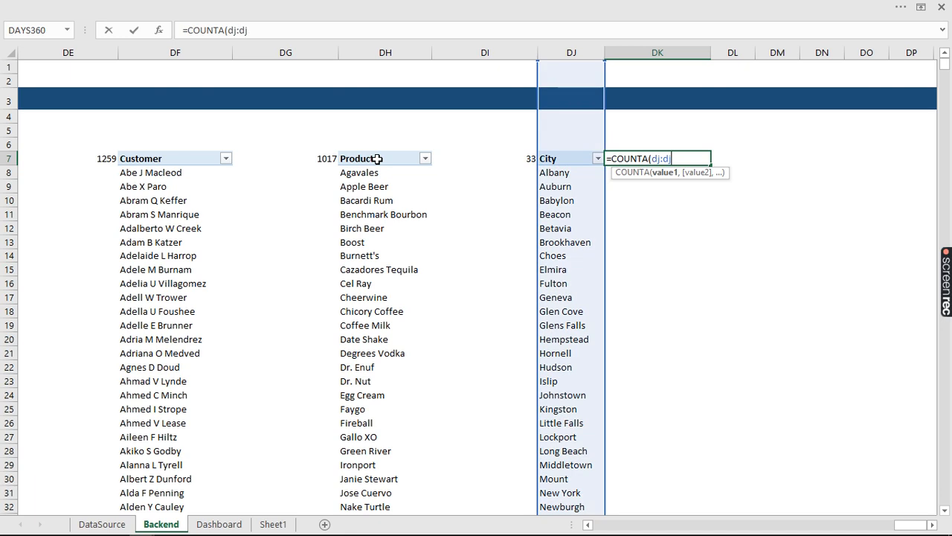
key(Return)
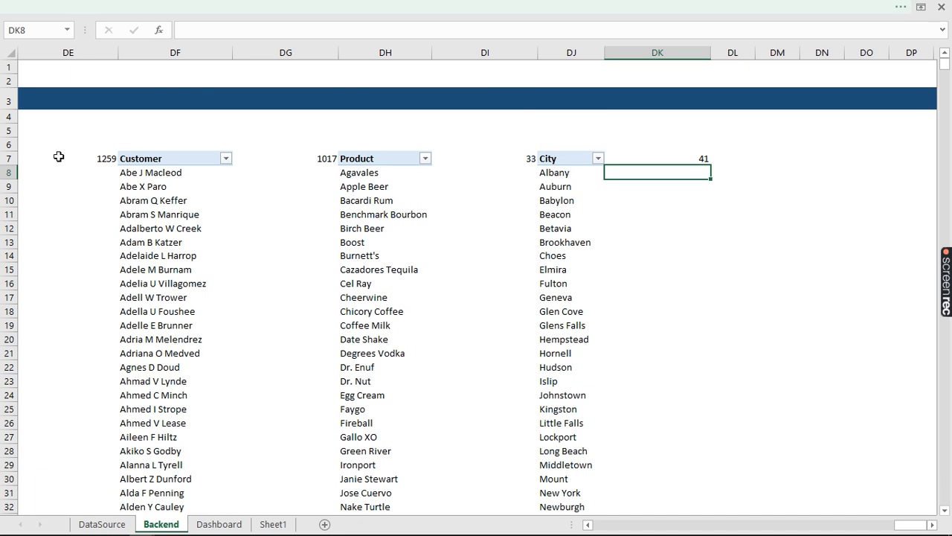
Copy the Main Street sales value box on the Dashboard to above # Transactions and link the copy to =Backend!DE7
mouse_move(217, 499)
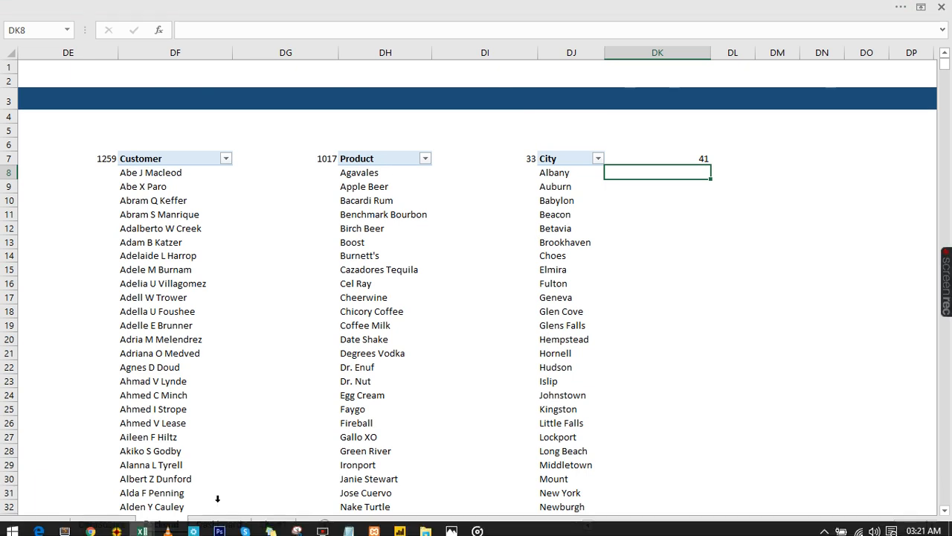
click(218, 523)
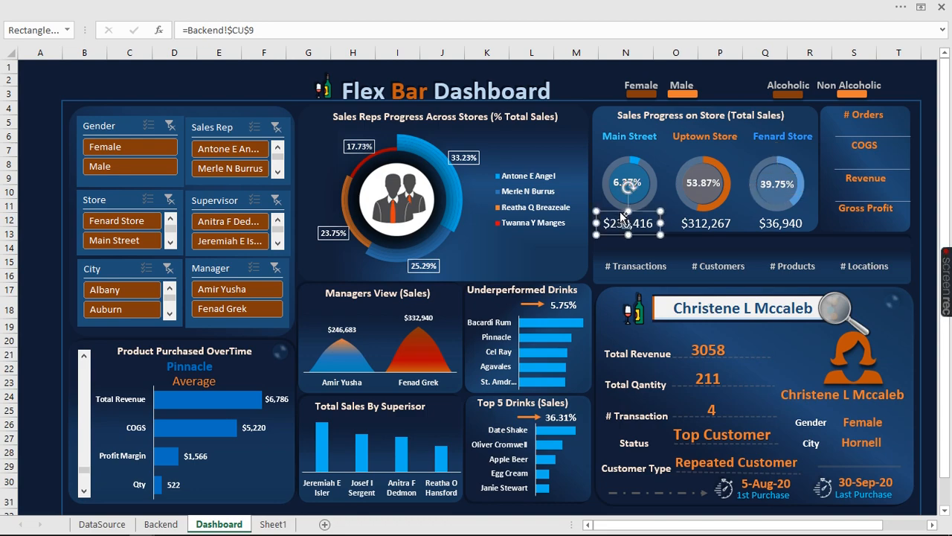
drag(623, 216, 628, 243)
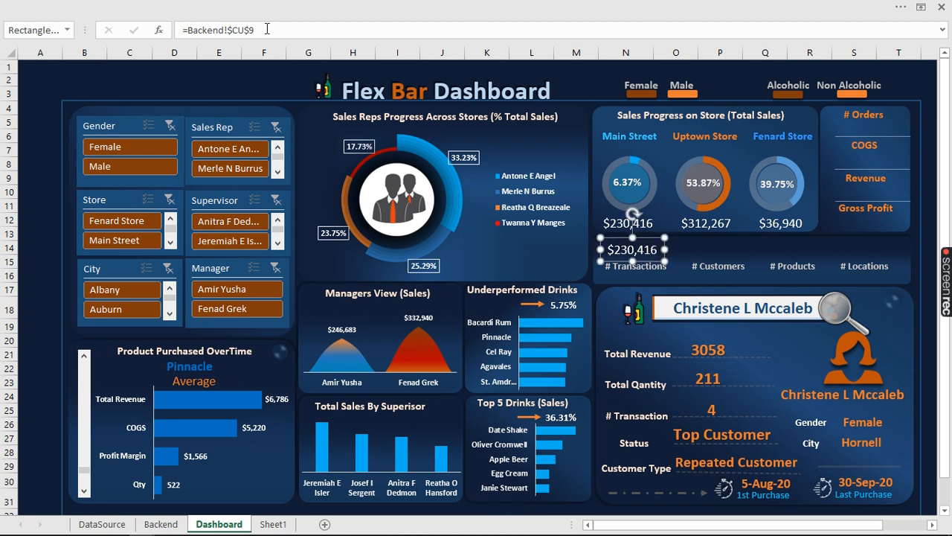
drag(254, 28, 189, 30)
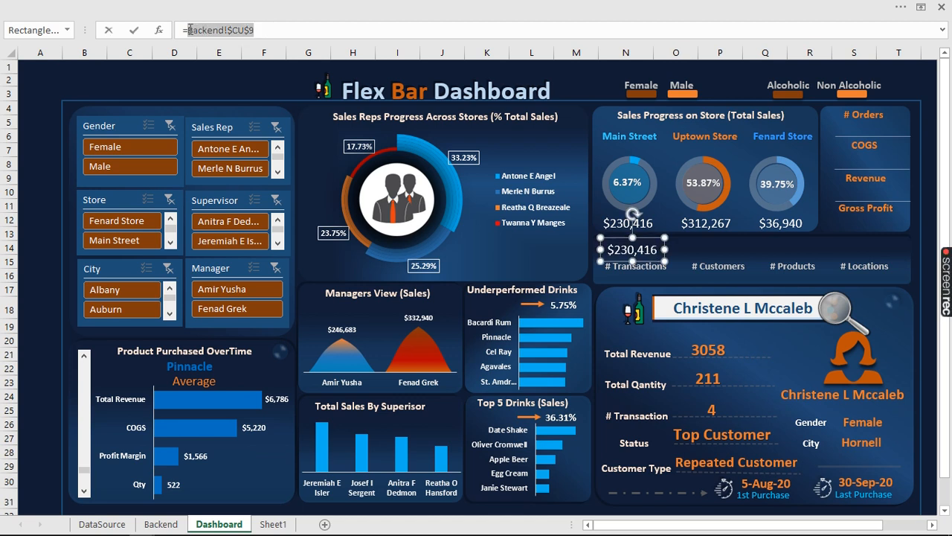
click(161, 524)
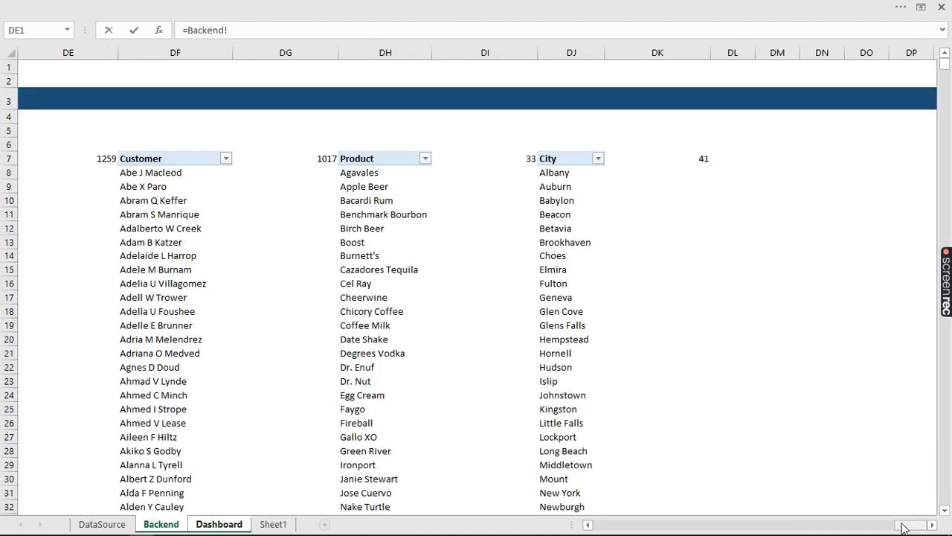
drag(904, 528, 893, 528)
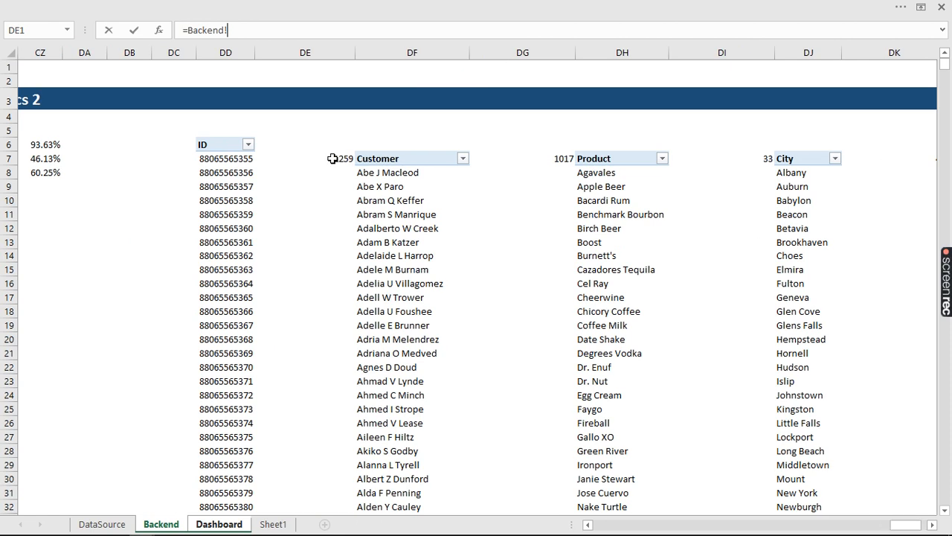
click(332, 158)
key(Return)
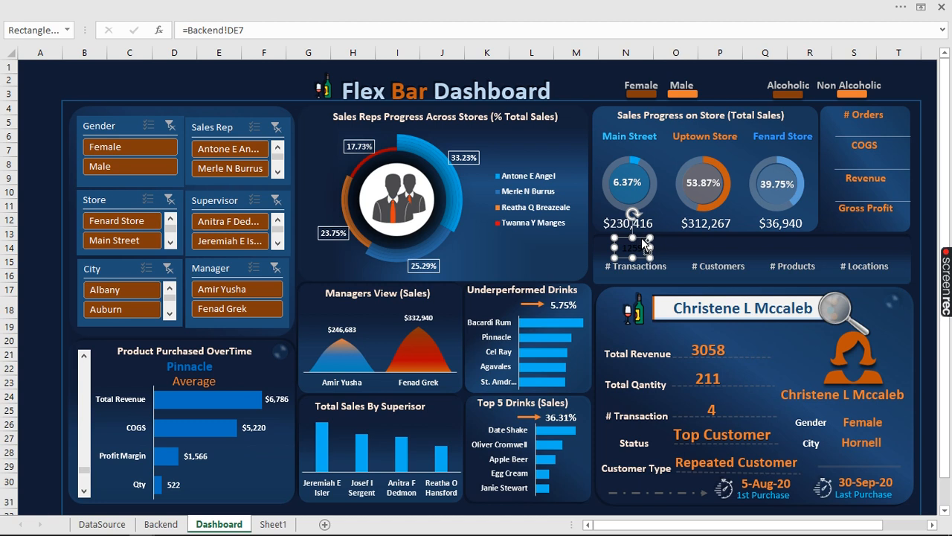
Copy the transaction count box above # Customers, # Products and # Locations, and link the # Locations copy to =Backend!DK7
drag(641, 238, 874, 240)
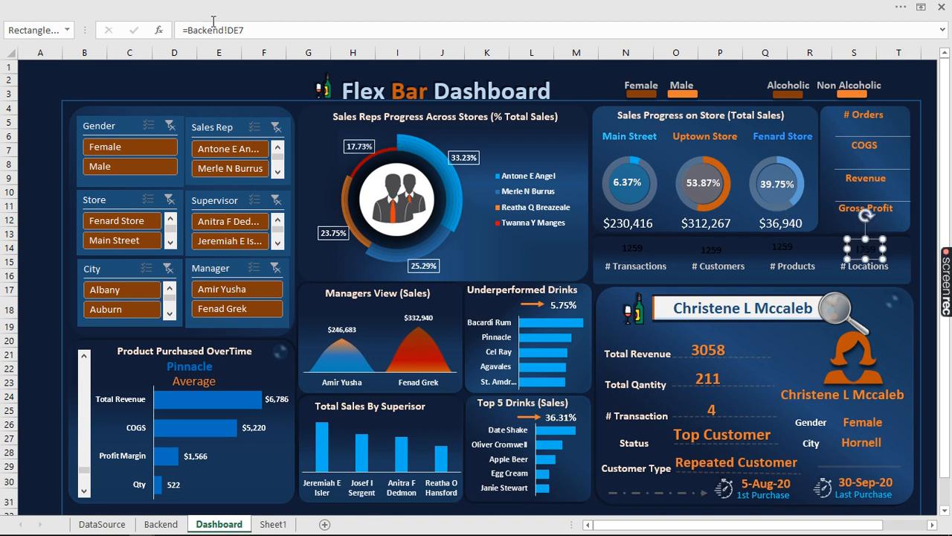
drag(248, 29, 187, 30)
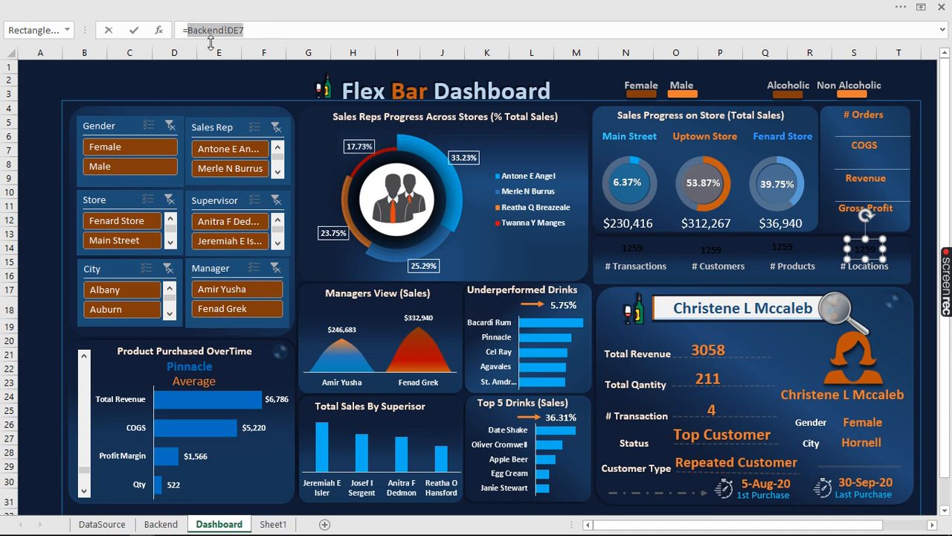
click(176, 522)
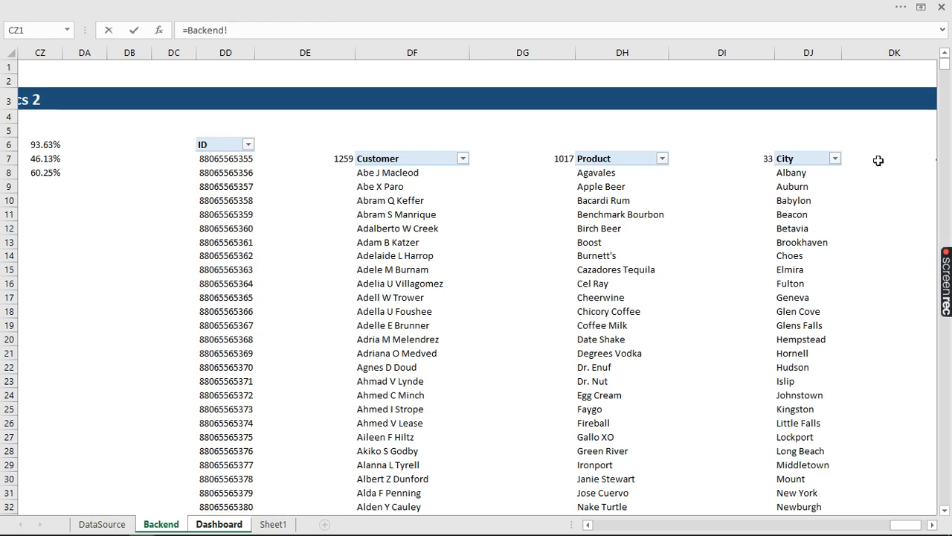
click(930, 525)
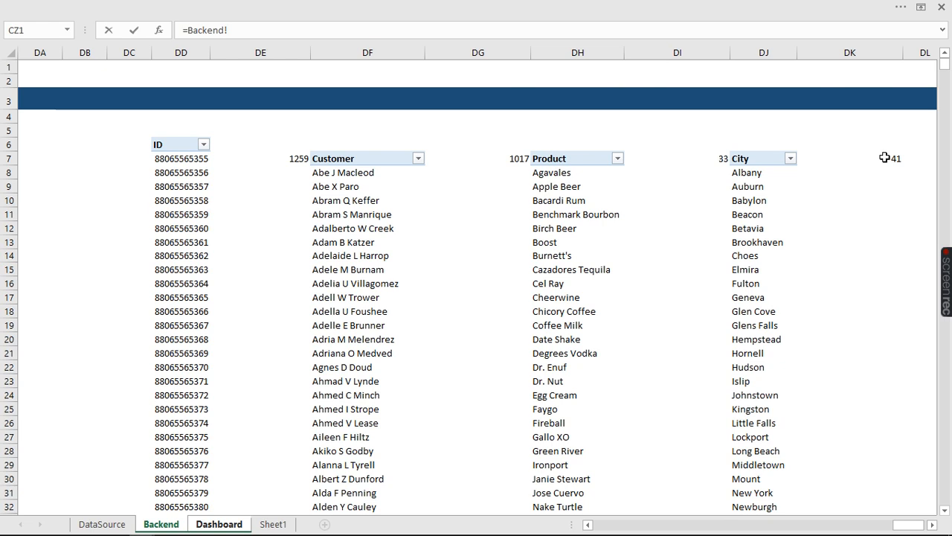
click(884, 158)
key(Return)
Link the count box above # Products on the Dashboard to =Backend!DI7
click(787, 251)
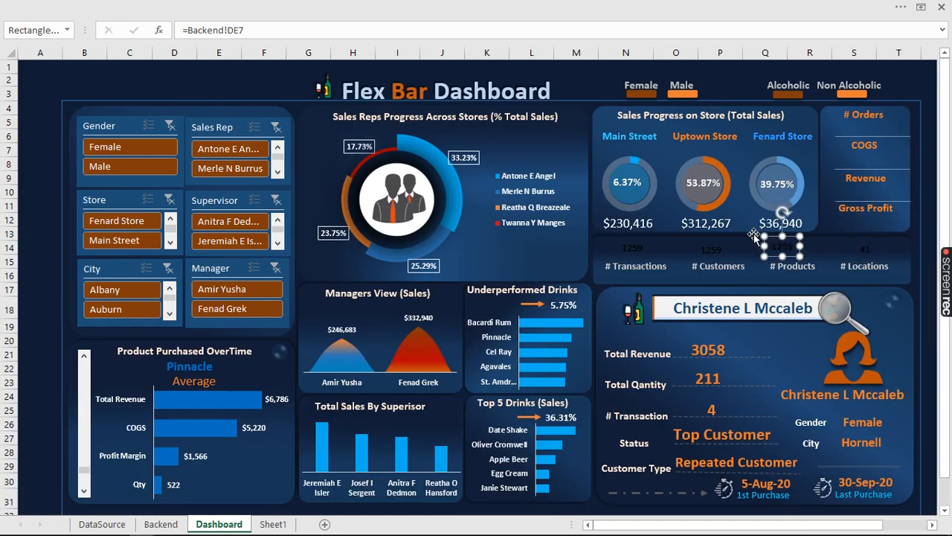
drag(244, 30, 191, 30)
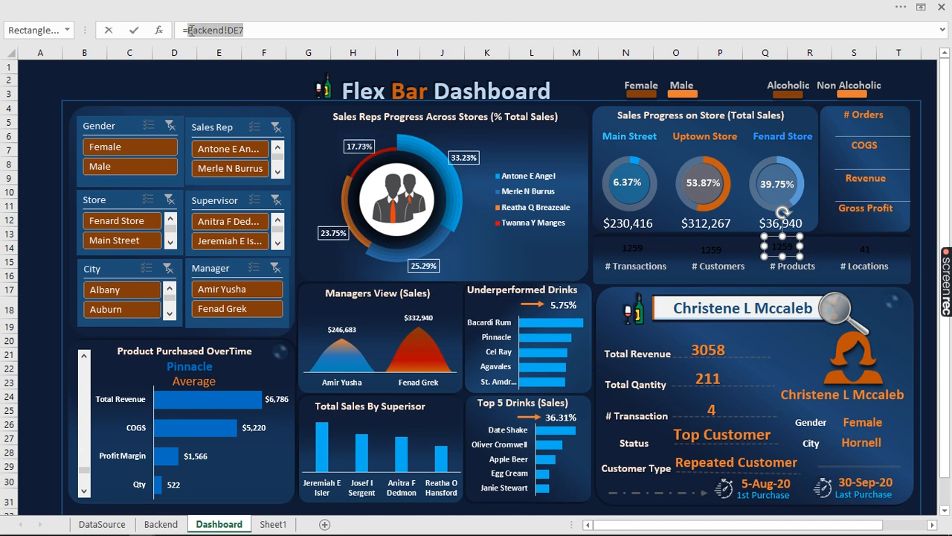
click(177, 520)
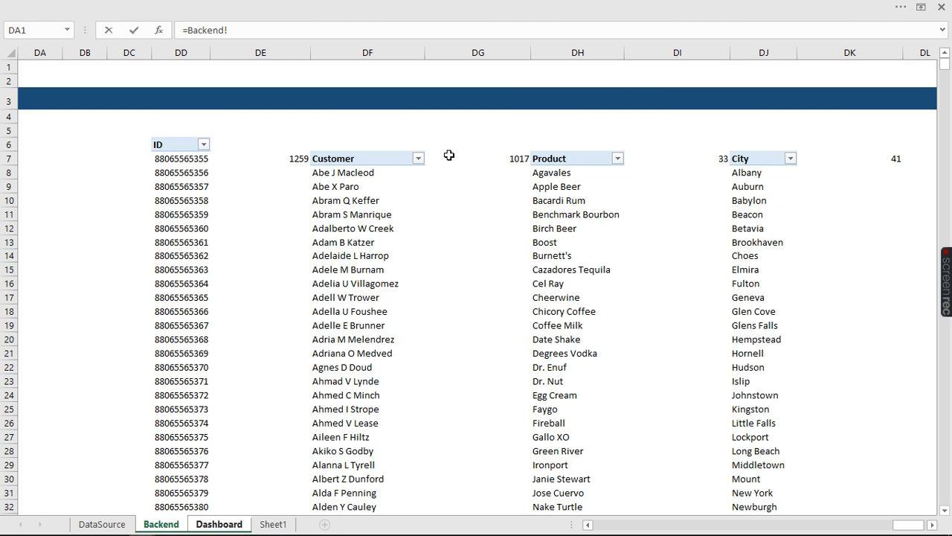
click(721, 159)
key(Return)
Link the count box above # Customers on the Dashboard to =Backend!DG7
click(707, 255)
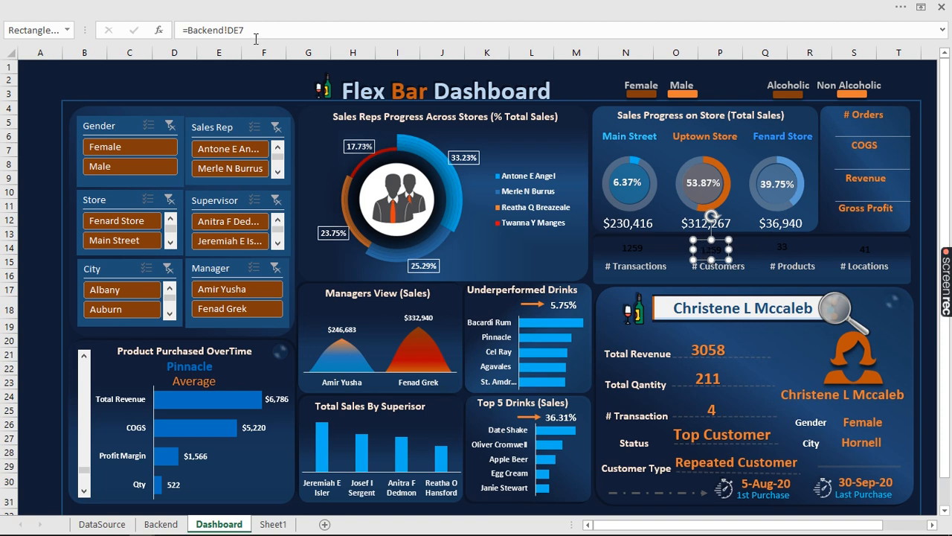
drag(253, 30, 190, 22)
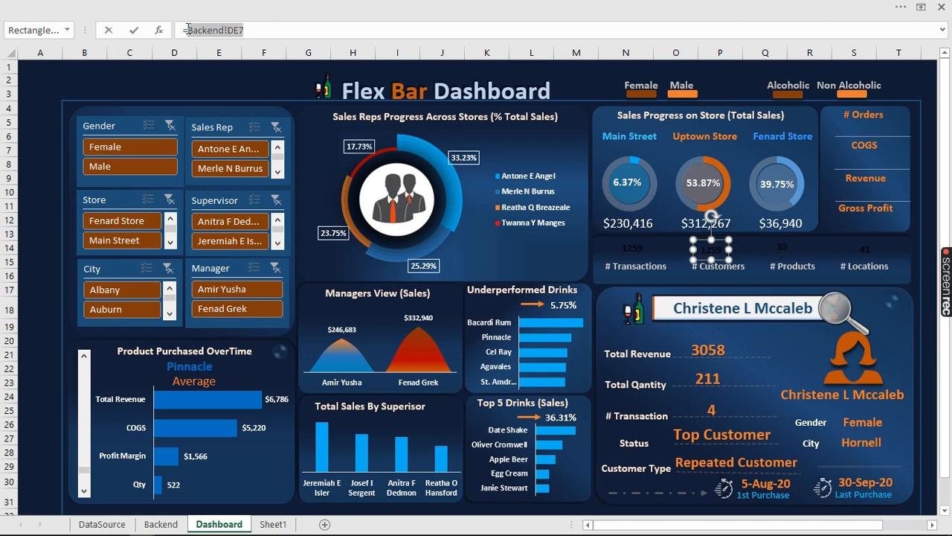
click(152, 521)
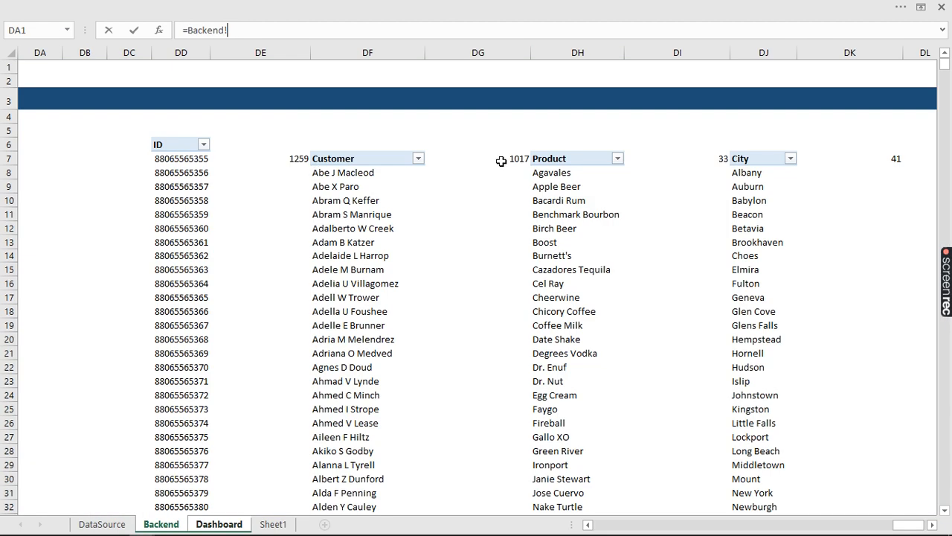
click(501, 161)
key(Return)
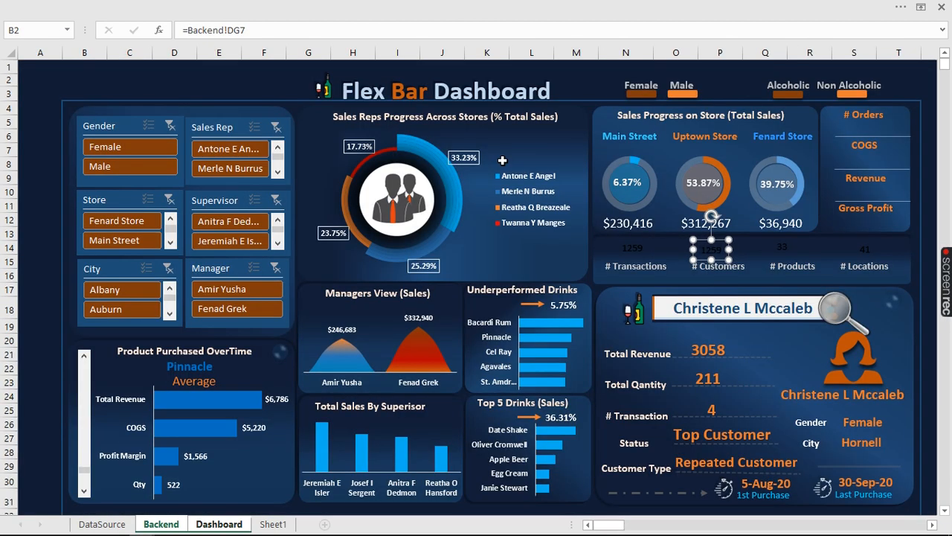
Format the # Customers count with font size 16 and white text
click(110, 6)
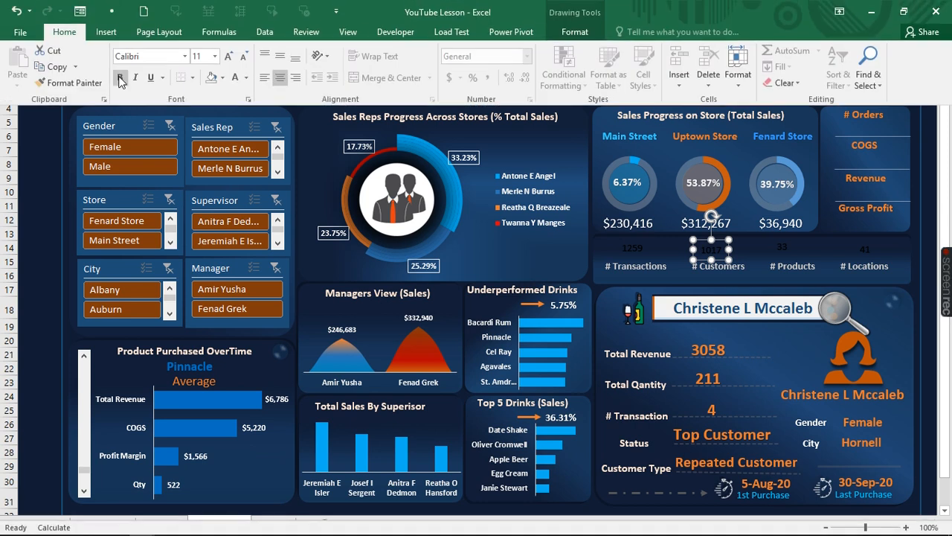
click(228, 57)
click(228, 57)
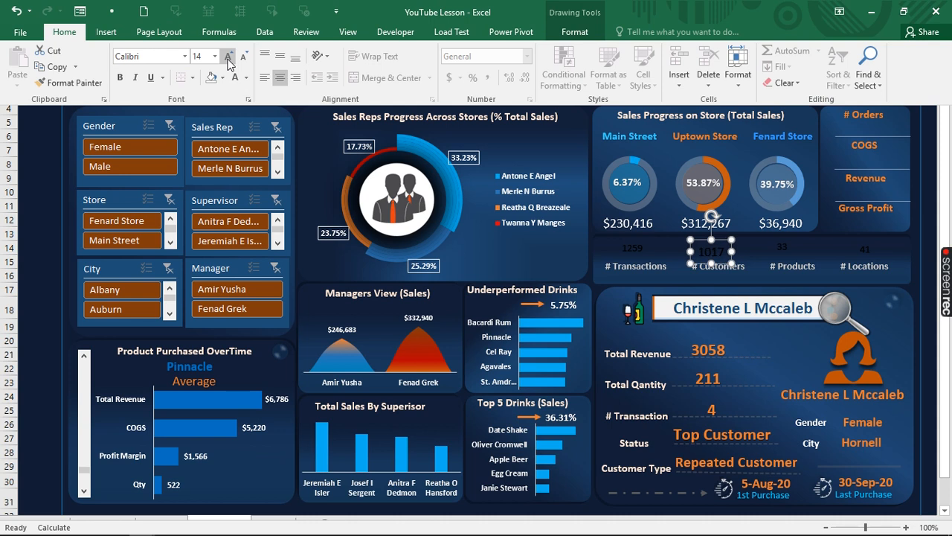
click(228, 58)
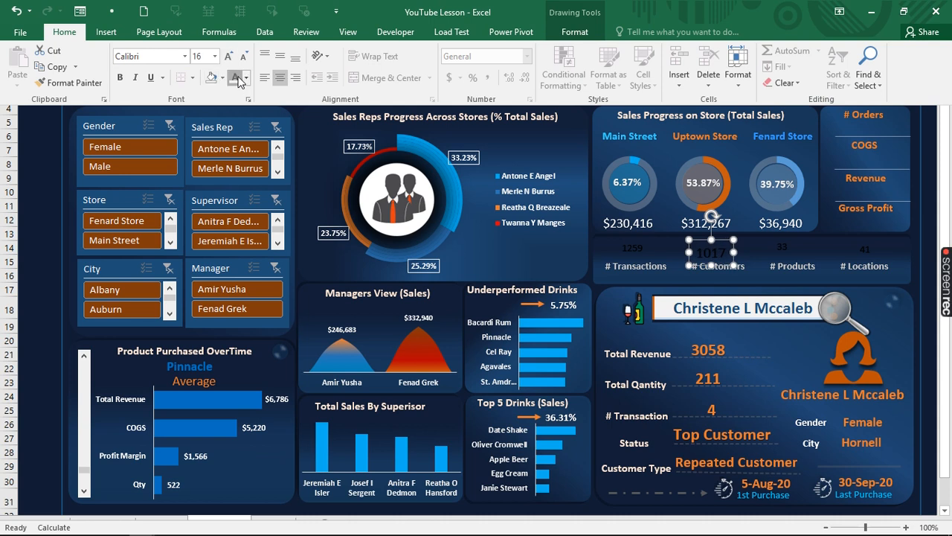
click(238, 77)
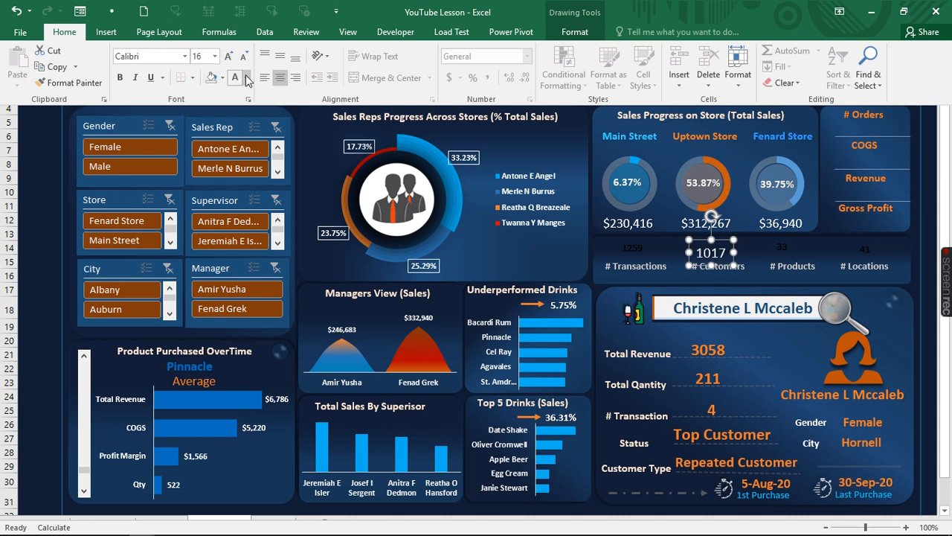
Change the # Customers count's font color to a light gray theme shade and make it bold
click(247, 78)
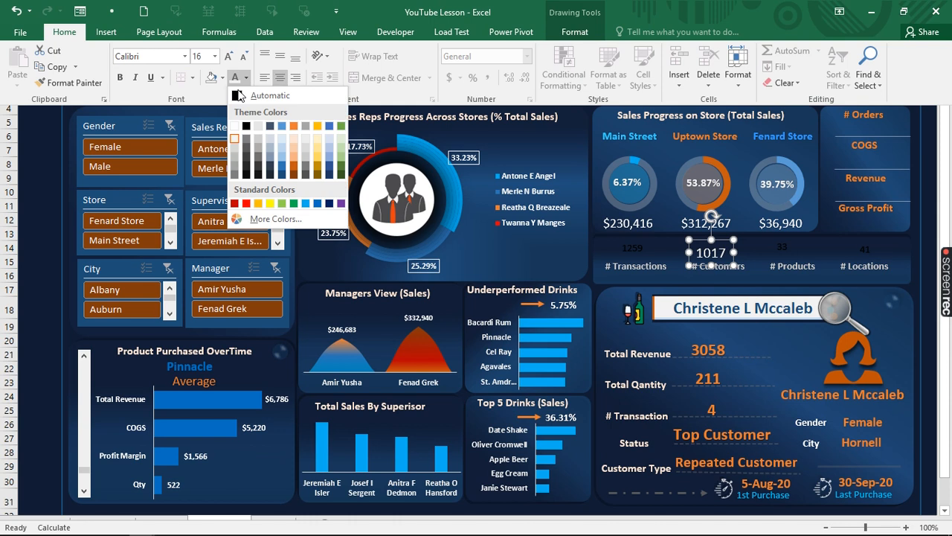
click(233, 159)
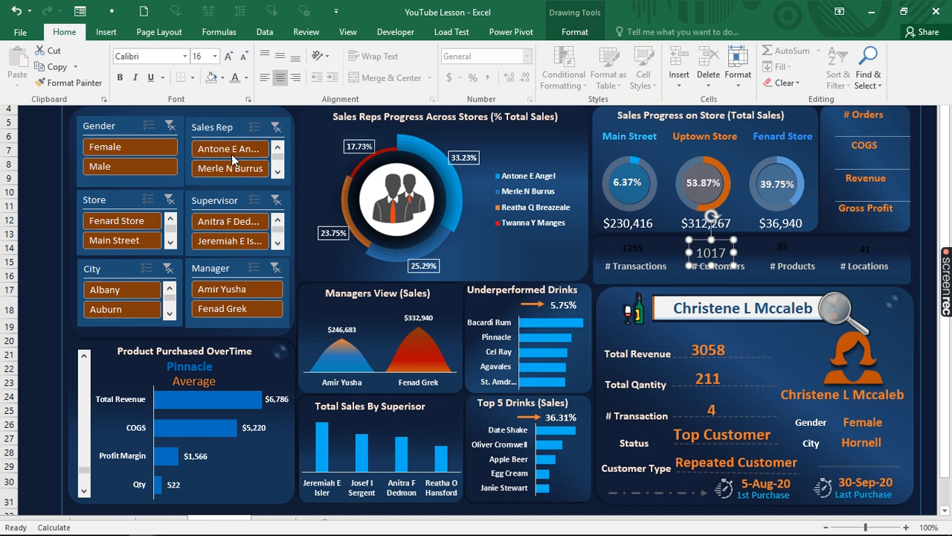
click(120, 78)
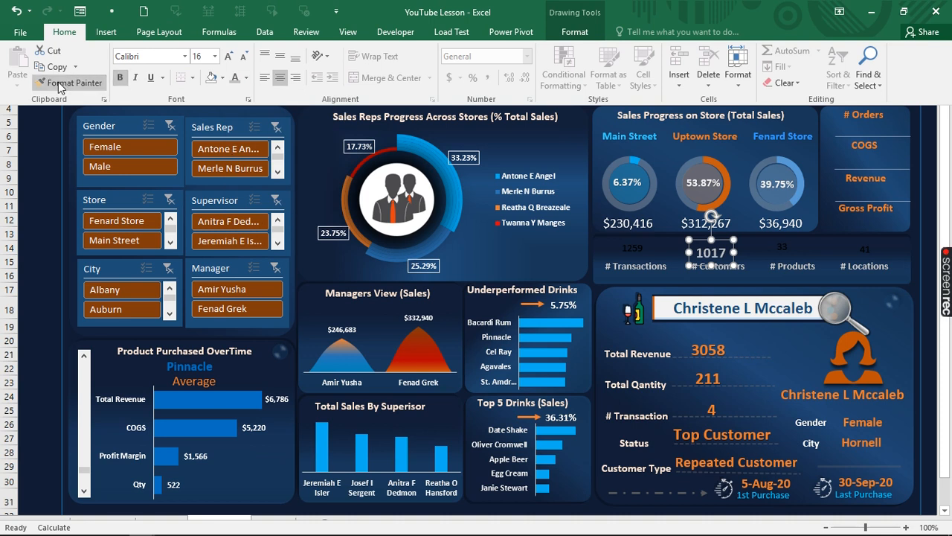
Copy the # Customers count's formatting to the # Transactions, # Products and # Locations counts with Format Painter
click(60, 82)
click(642, 249)
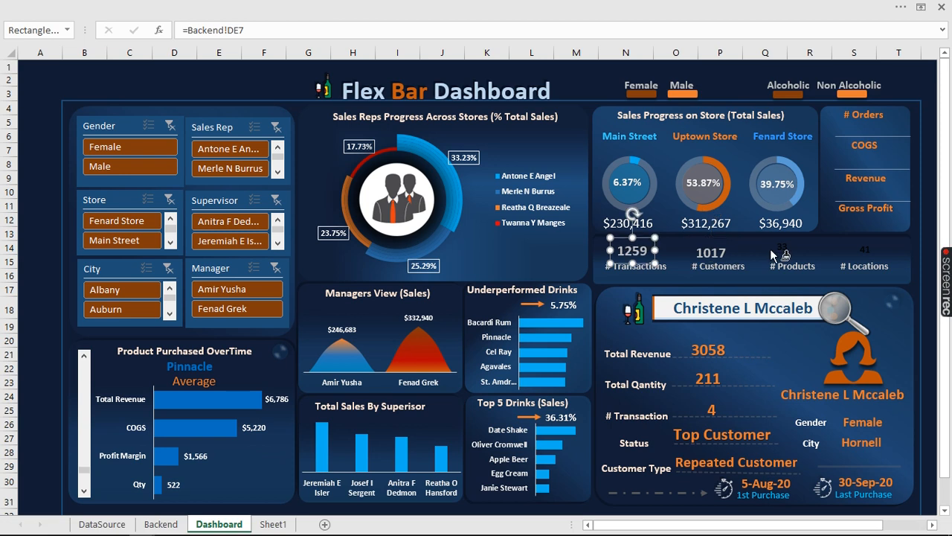
click(783, 251)
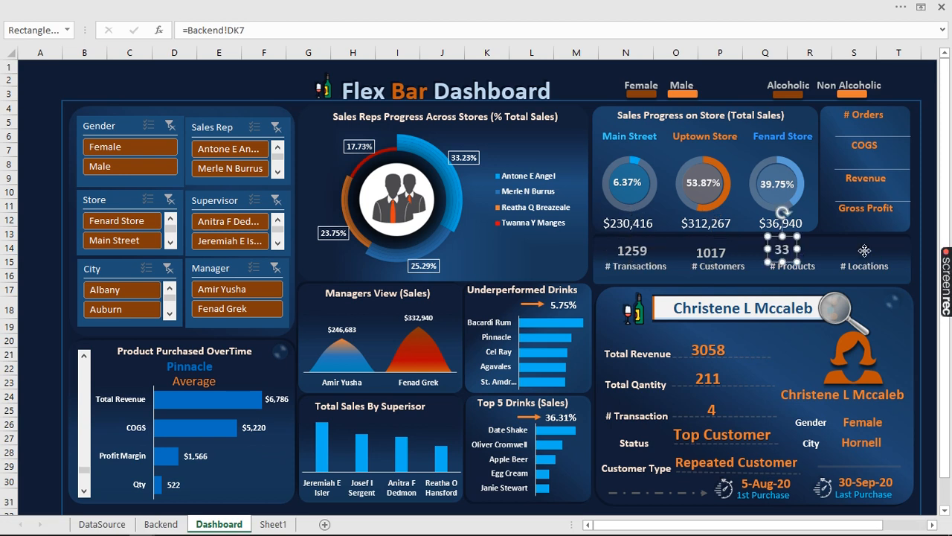
click(865, 250)
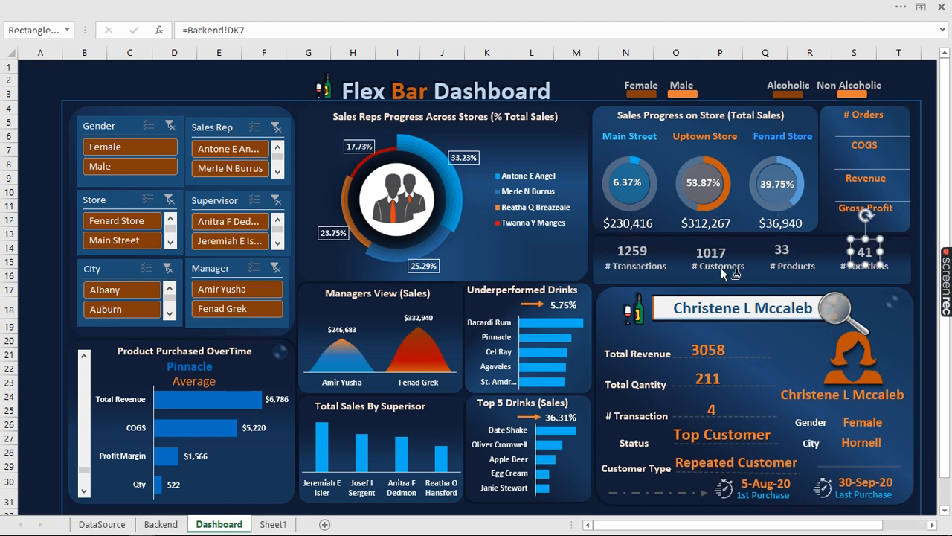
click(929, 151)
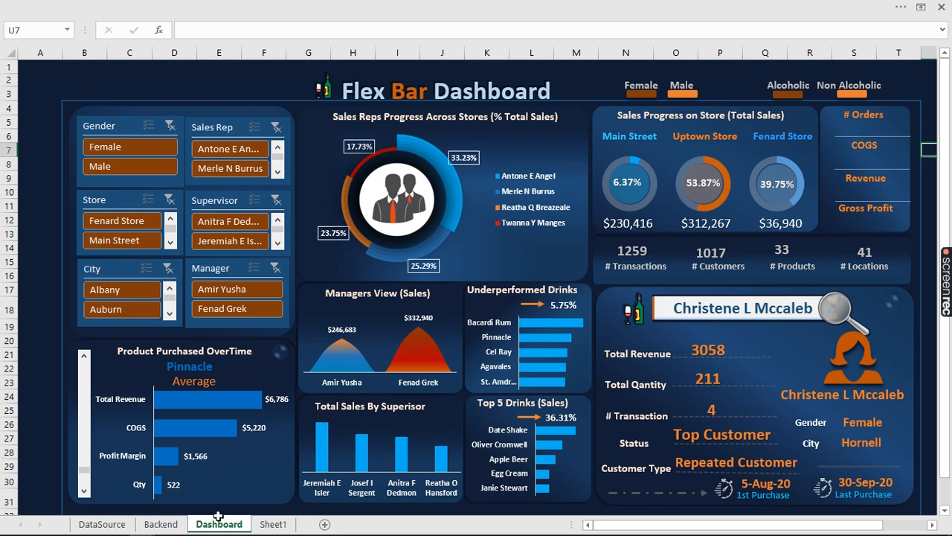
Copy the Store revenue PivotTable in CS6:CU9 on the Backend sheet and paste it at DO7
click(160, 523)
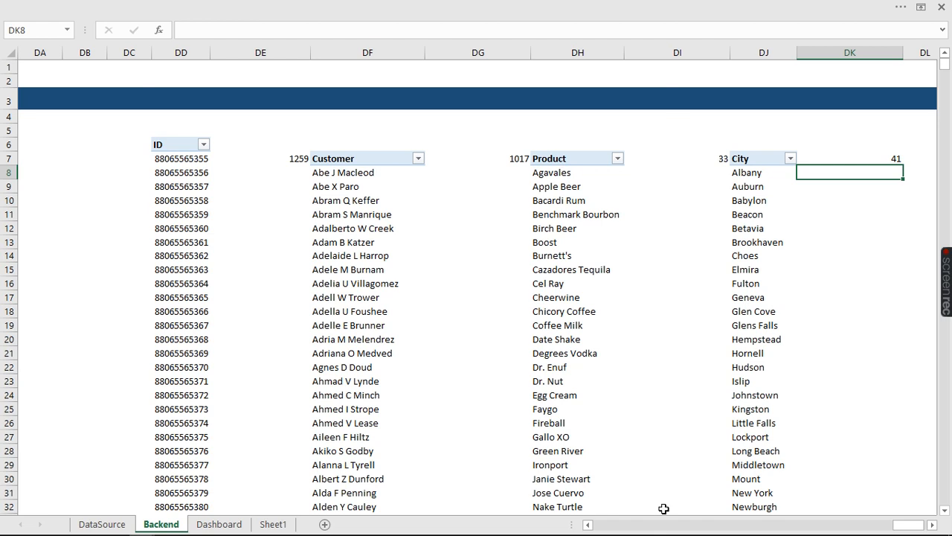
drag(908, 525, 876, 524)
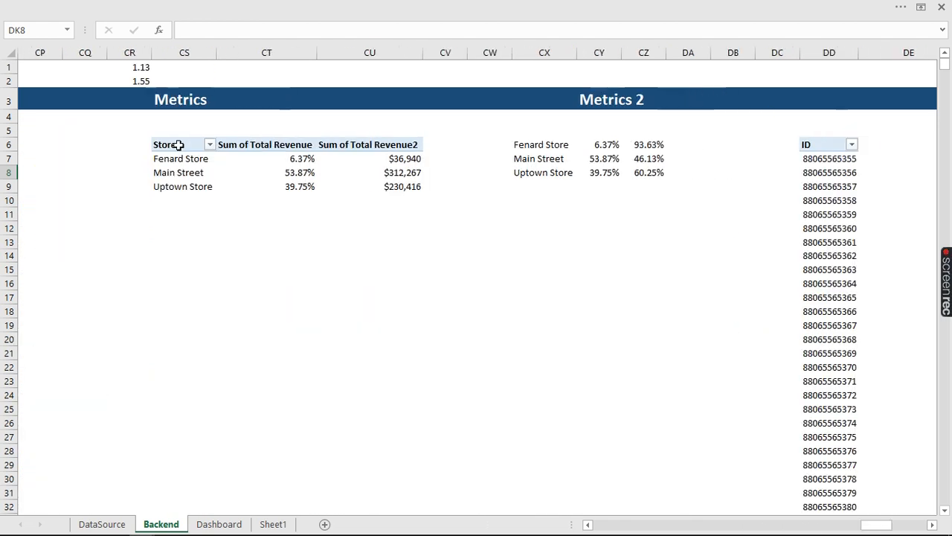
drag(179, 144, 385, 189)
key(ctrl+c)
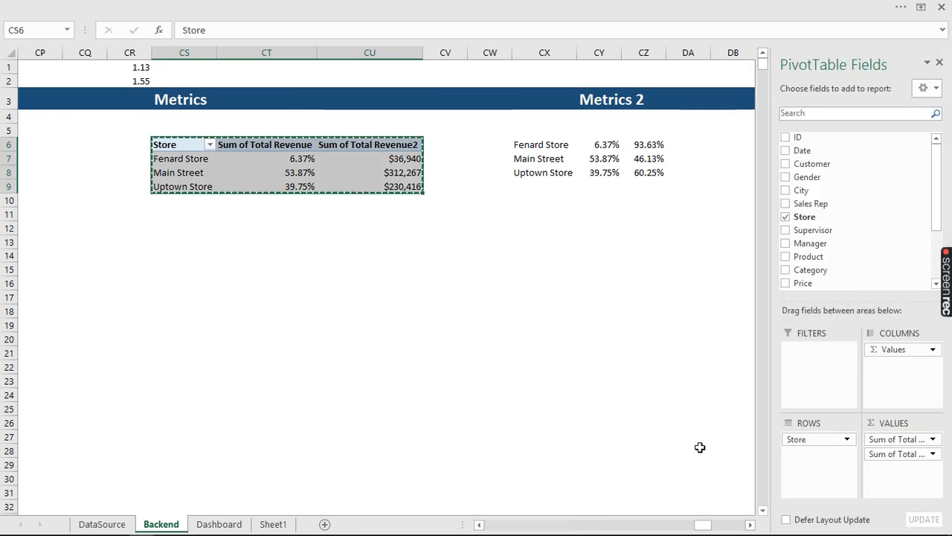
scroll(699, 446, right, 5)
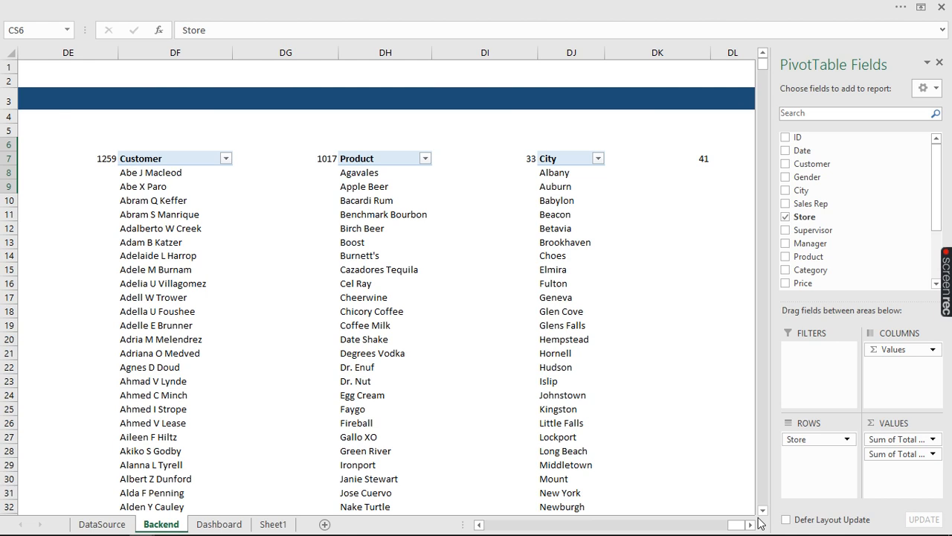
click(751, 525)
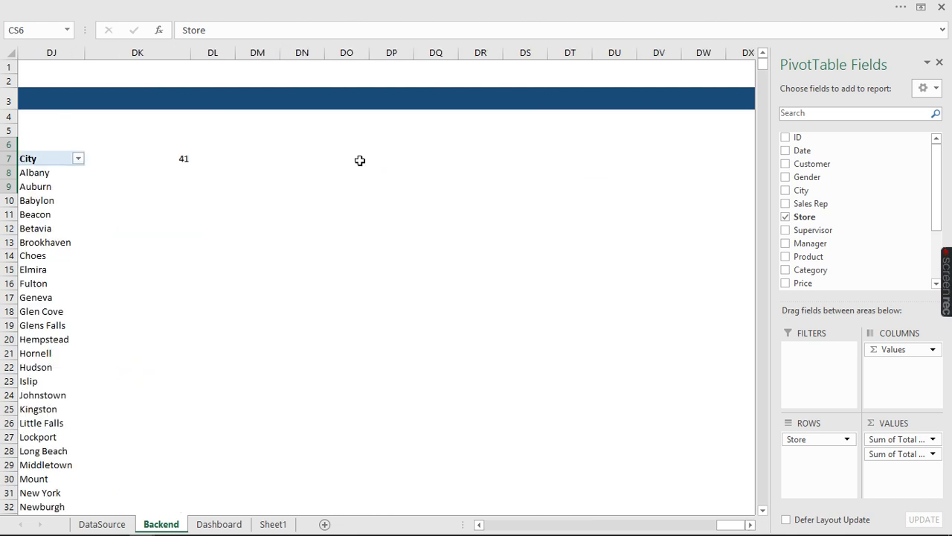
click(359, 159)
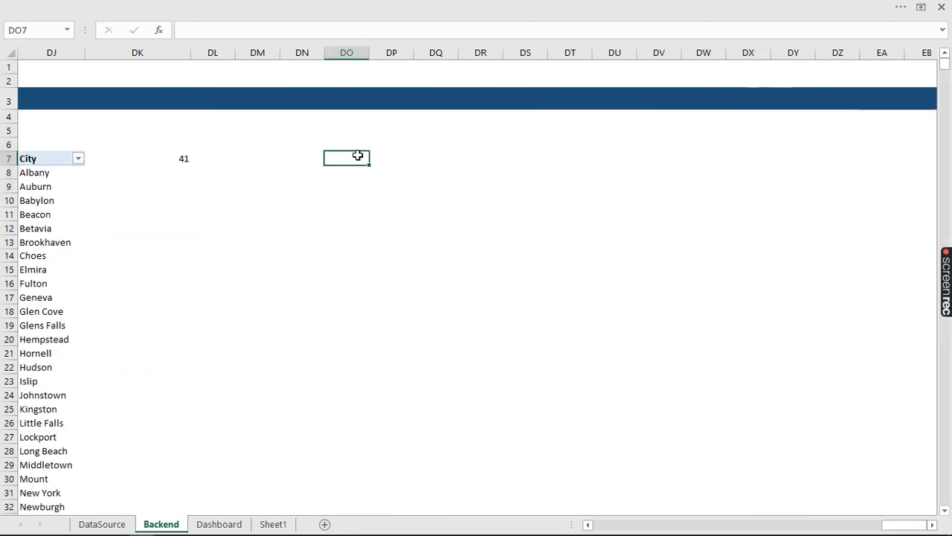
key(ctrl+v)
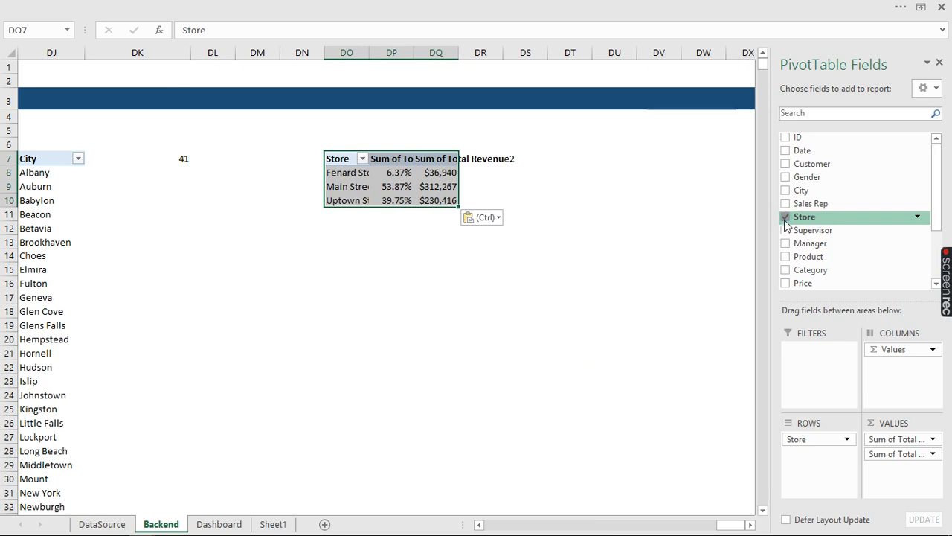
Remove Store and both Total Revenue values from the pasted PivotTable, and add sums of Qty, COGS, Profit Margin and Total Revenue
click(785, 217)
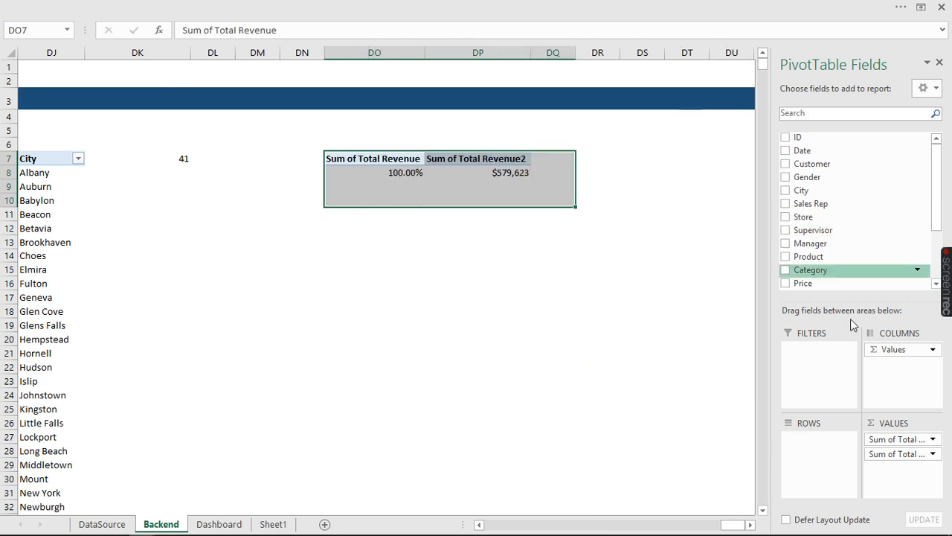
scroll(791, 224, down, 2)
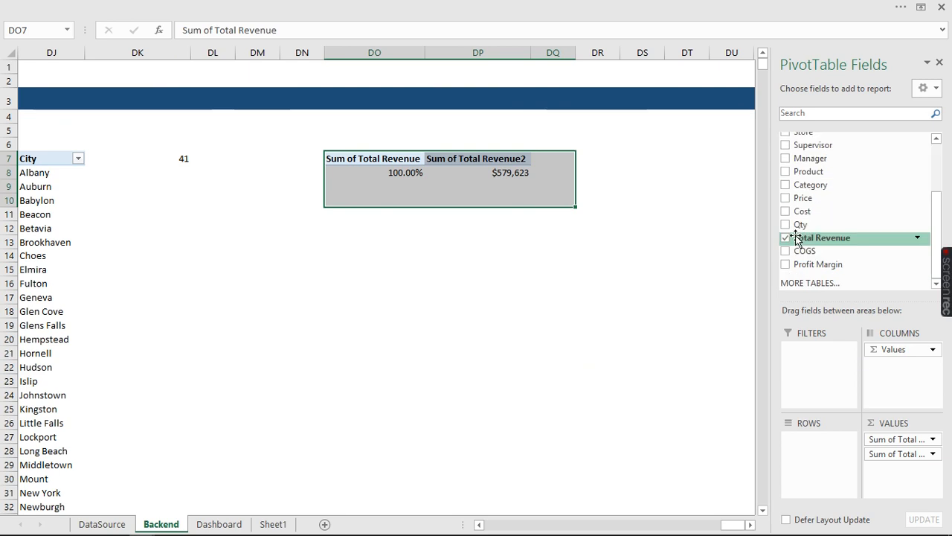
click(786, 238)
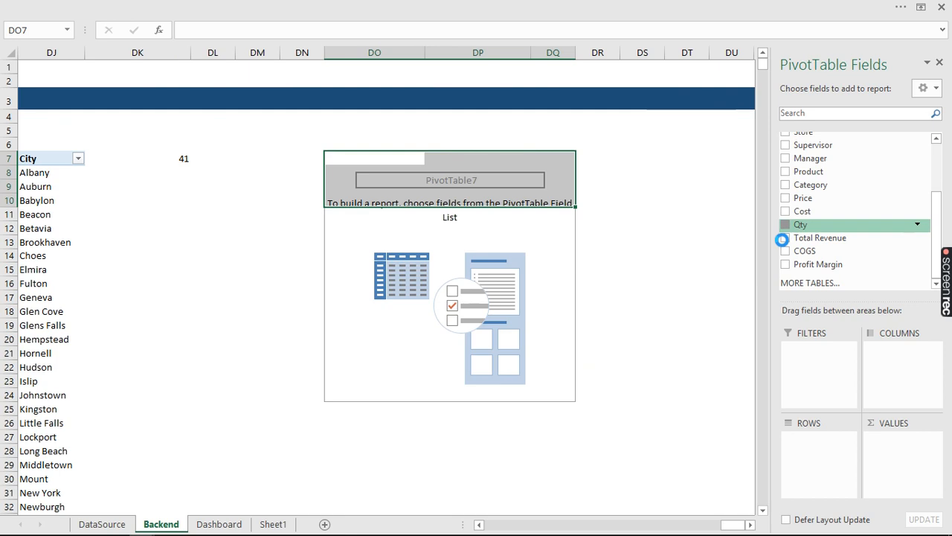
click(785, 224)
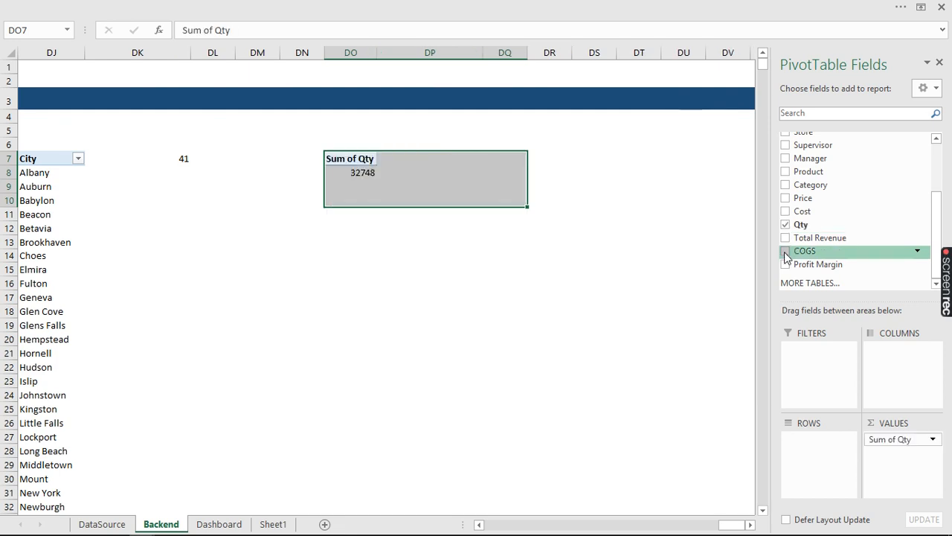
click(785, 251)
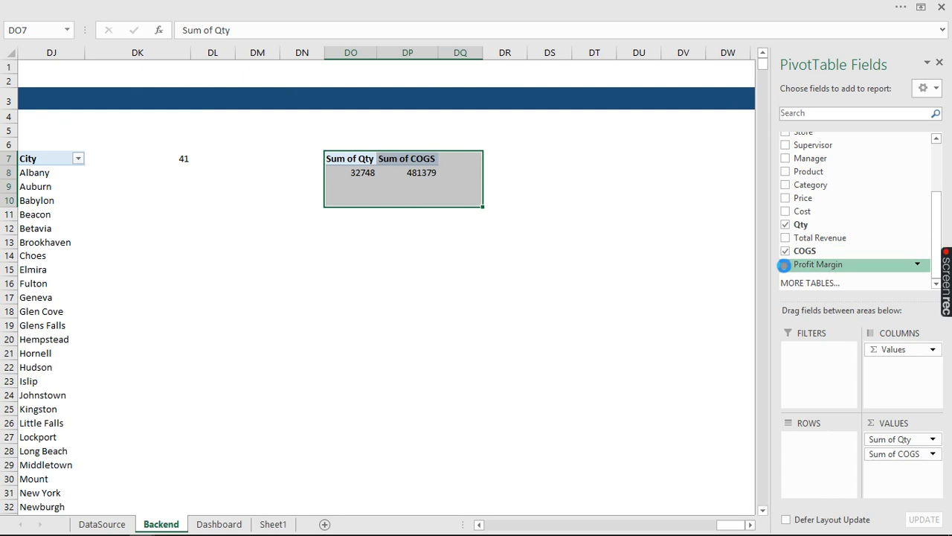
click(785, 264)
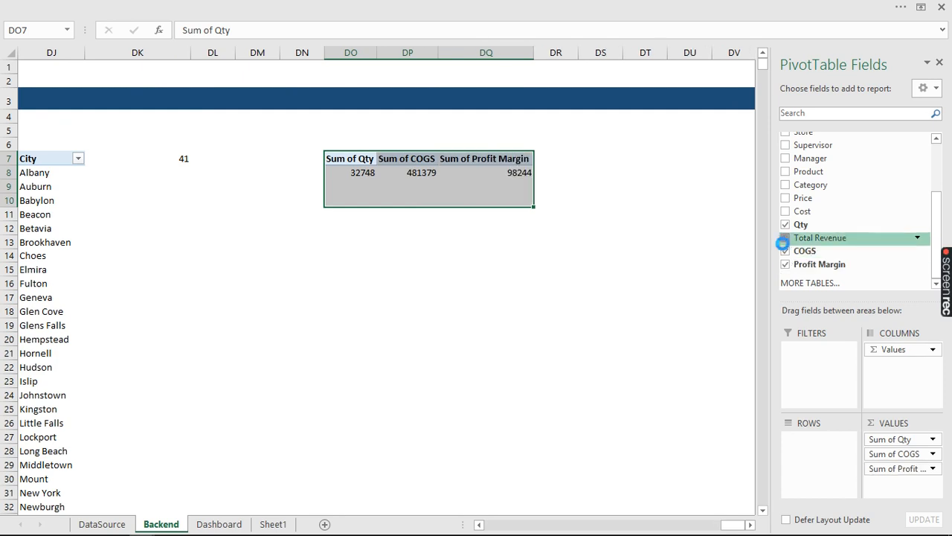
click(784, 239)
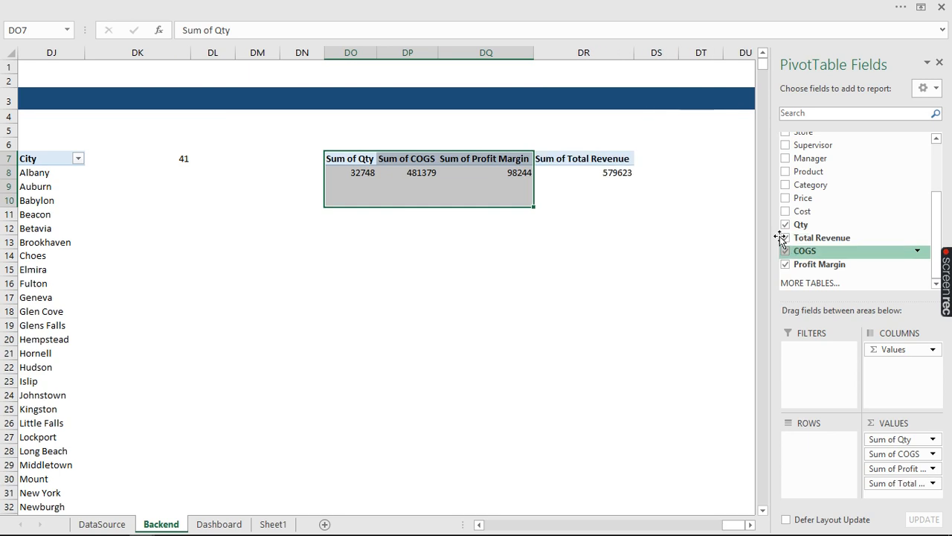
click(568, 178)
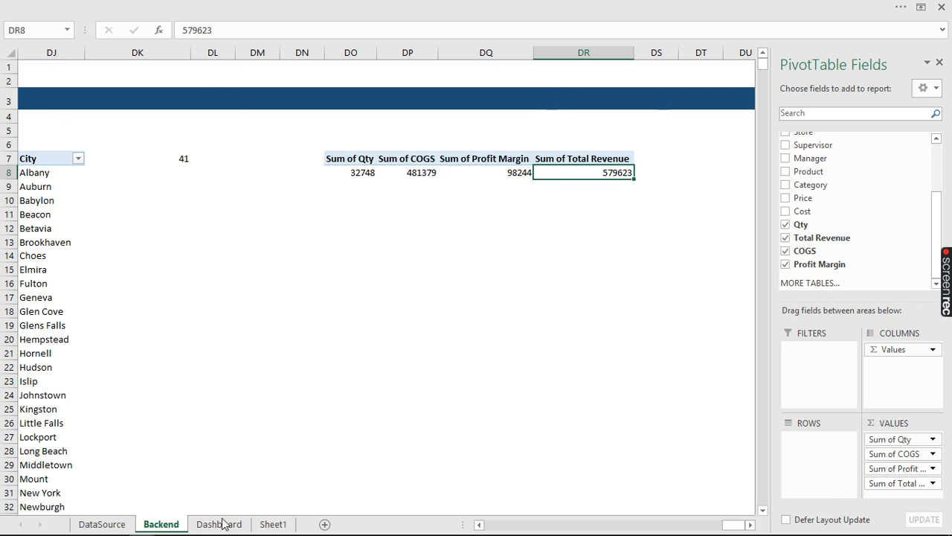
Format the Sum of Qty value in DO8 with a thousands separator and no decimals
drag(347, 174, 555, 179)
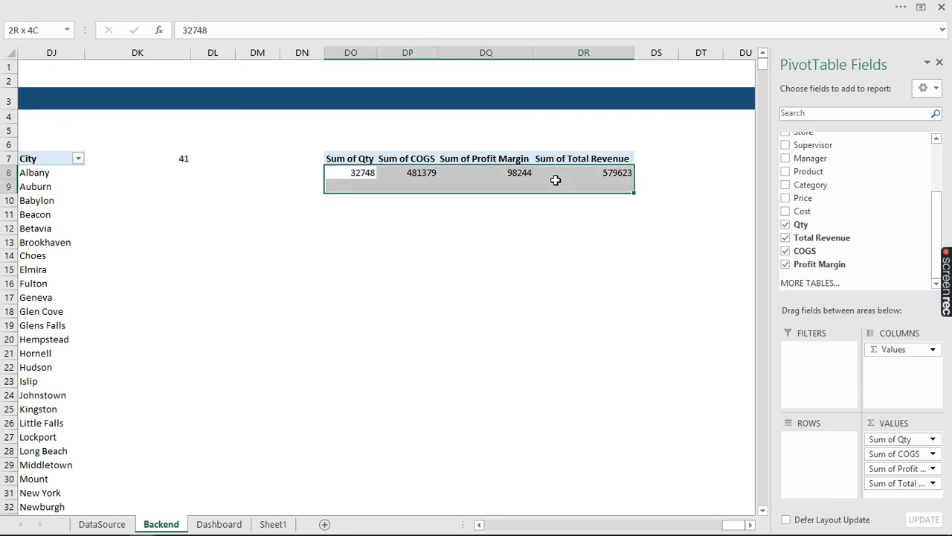
click(336, 176)
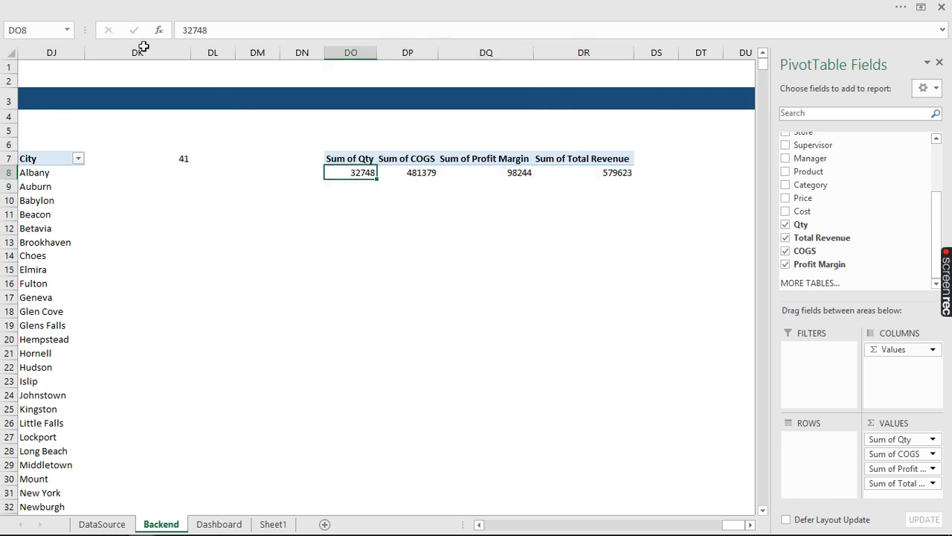
click(33, 6)
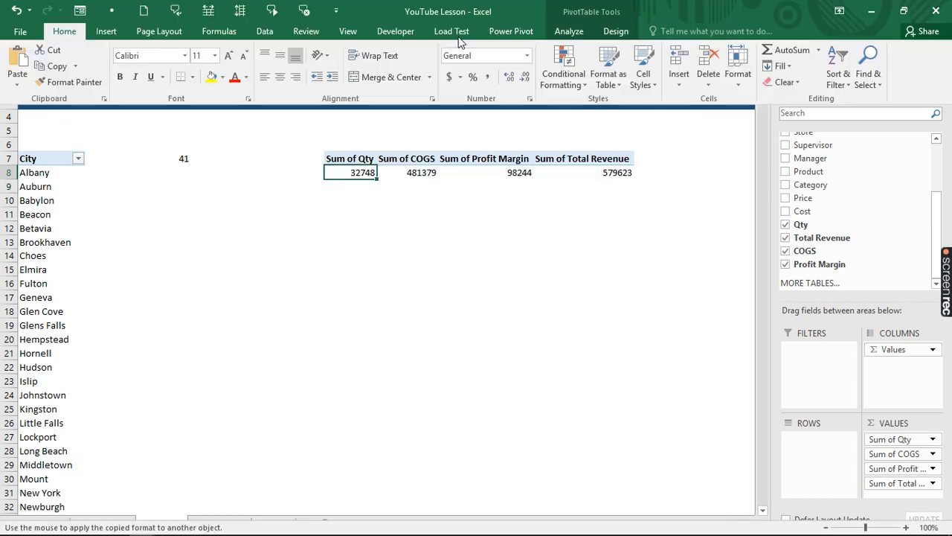
click(488, 78)
click(525, 78)
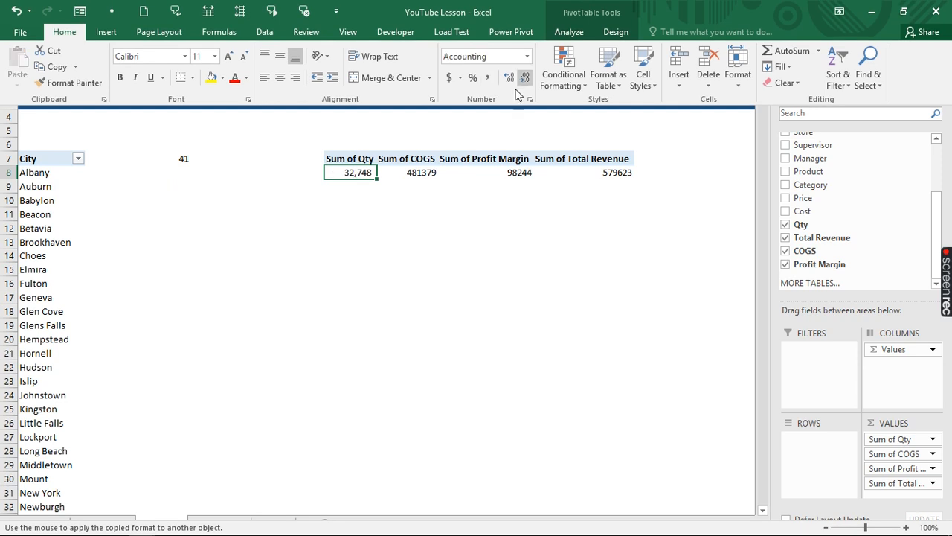
Format the COGS, Profit Margin and Total Revenue sums in DP8:DR8 as Currency with no decimals
click(407, 172)
drag(407, 173, 580, 174)
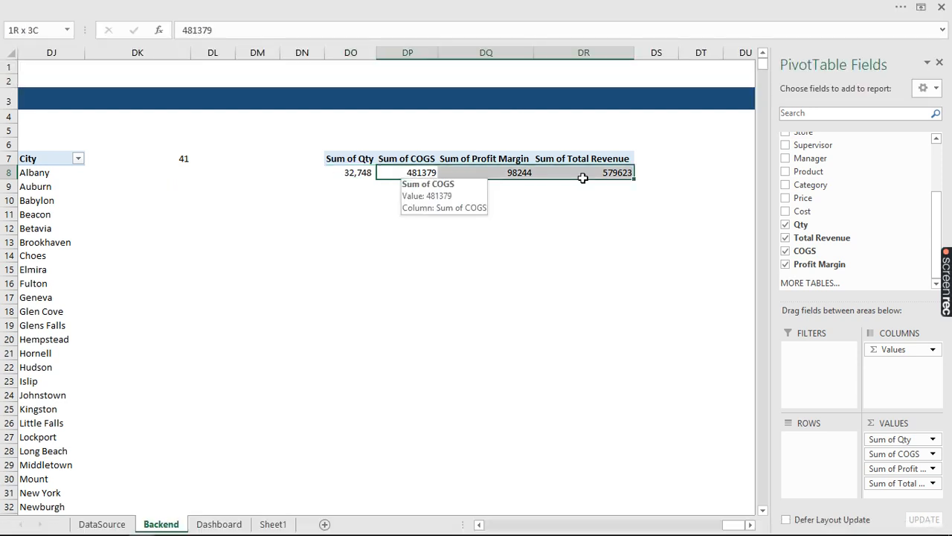
click(428, 6)
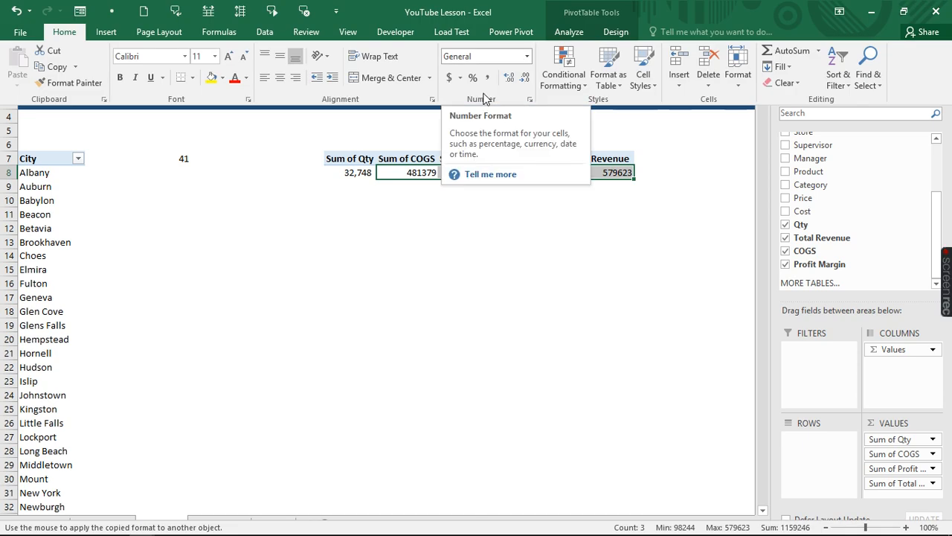
click(528, 58)
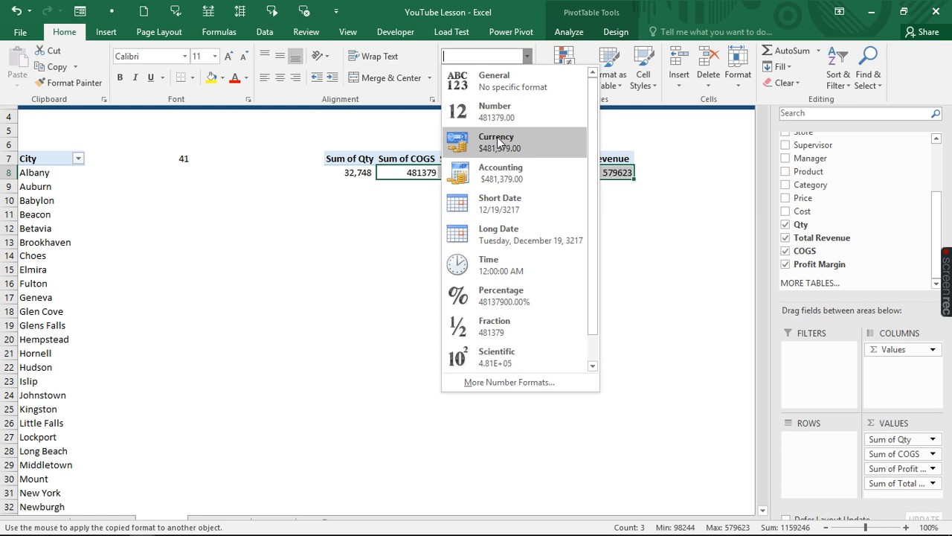
click(497, 143)
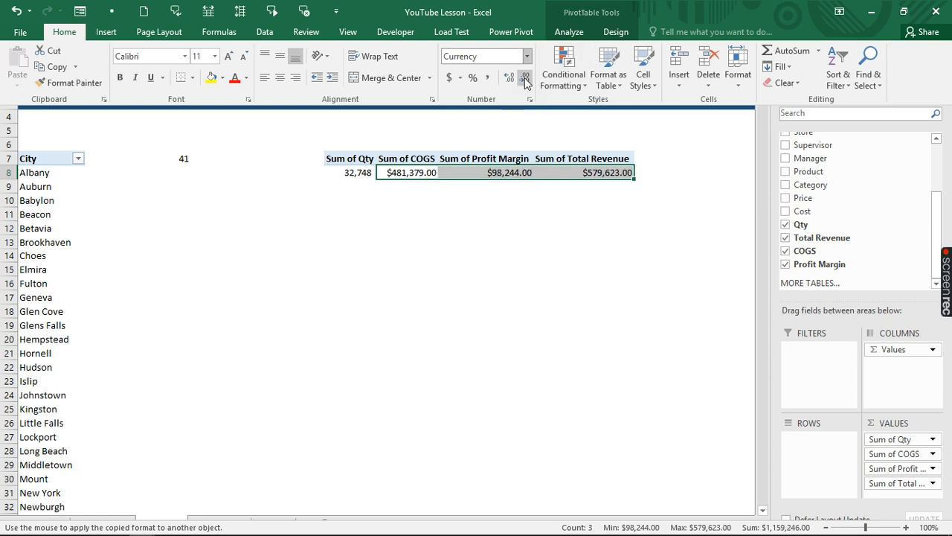
click(525, 78)
click(525, 79)
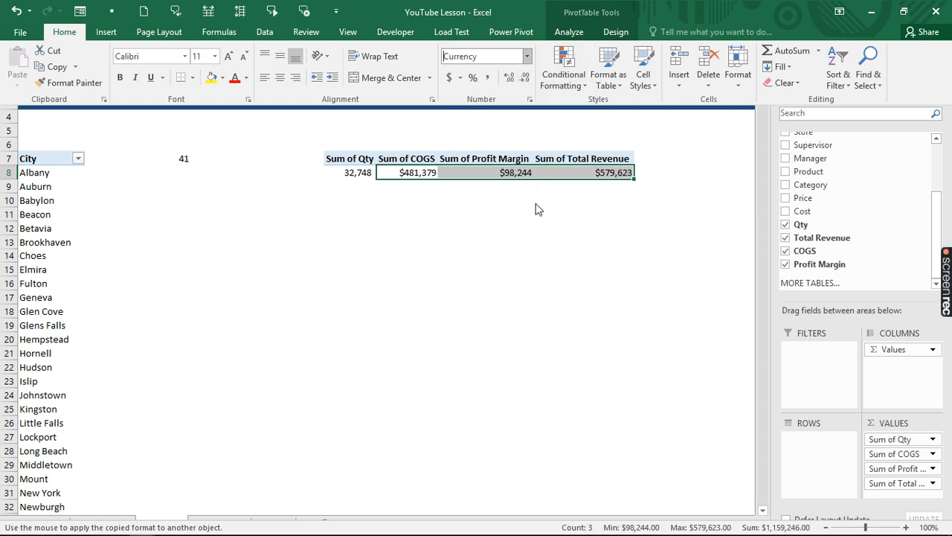
click(535, 202)
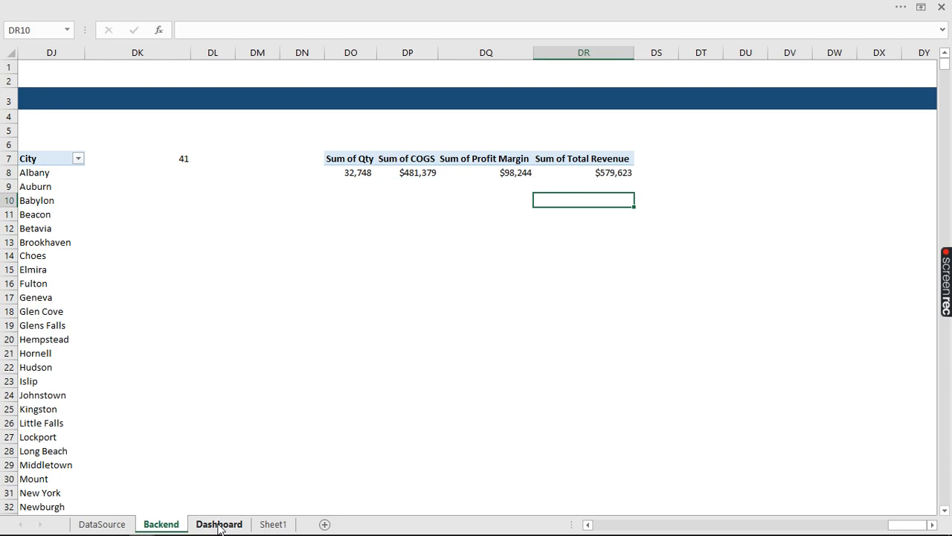
Copy the Fenard Store percentage text box under # Orders on the Dashboard sheet and link the copy to Backend!DO8
click(219, 525)
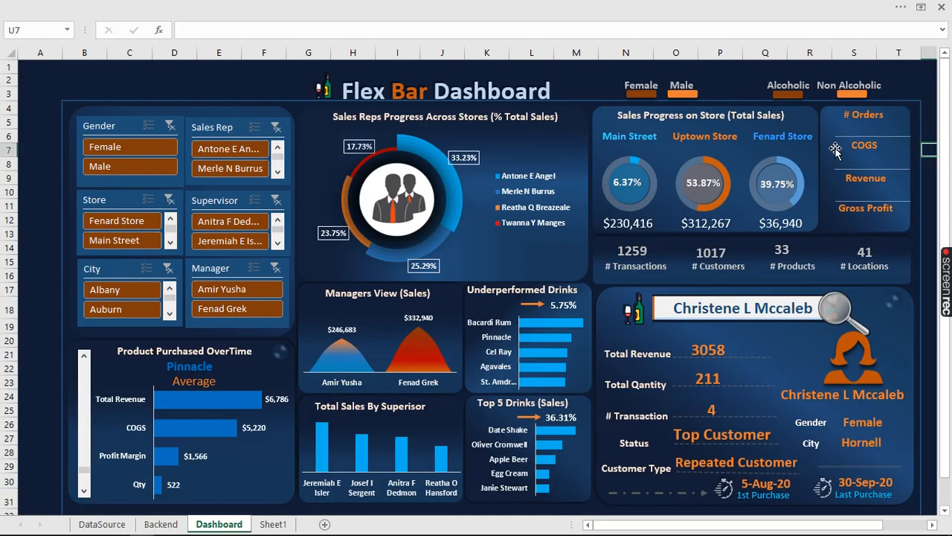
click(773, 182)
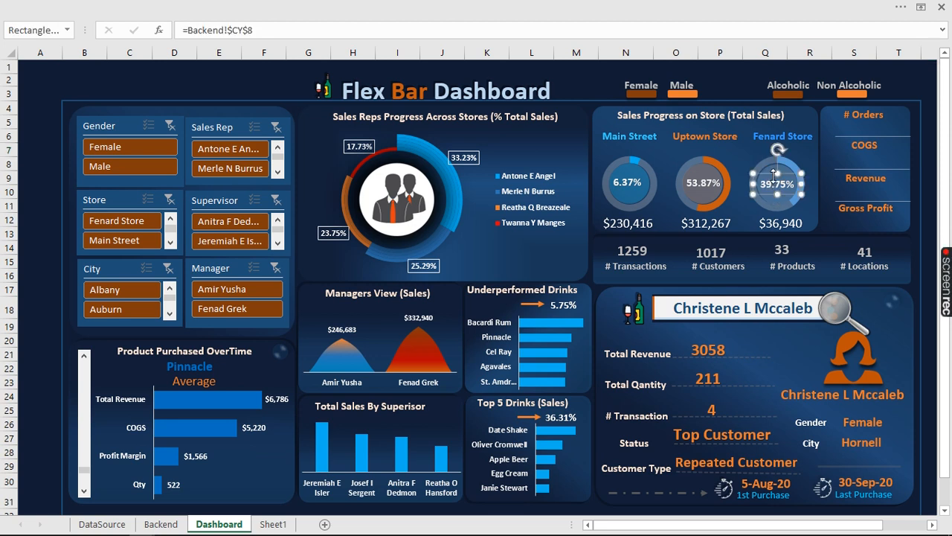
drag(774, 179, 861, 124)
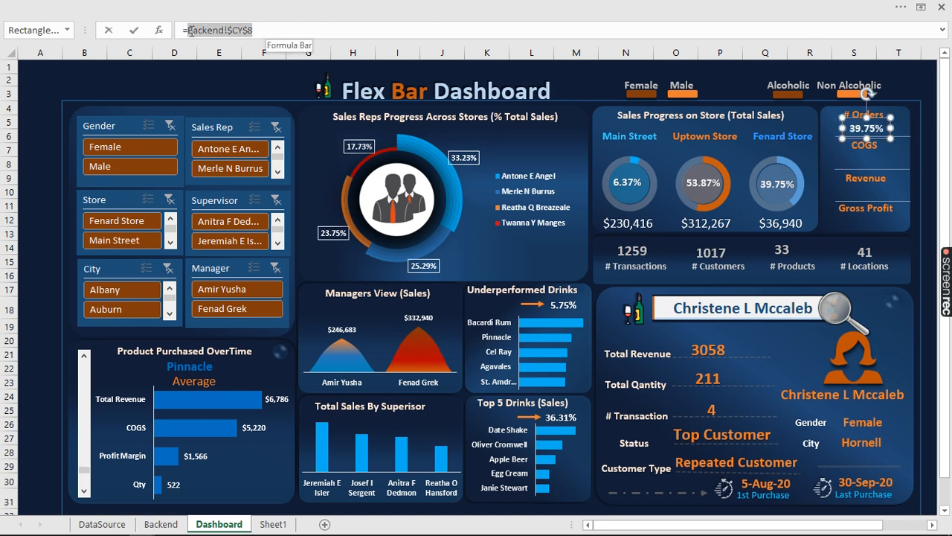
click(161, 525)
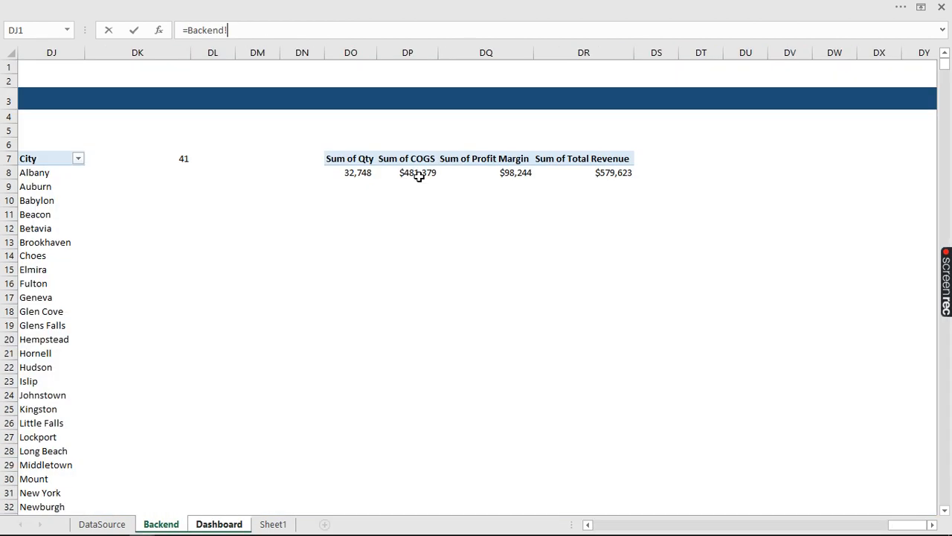
click(358, 174)
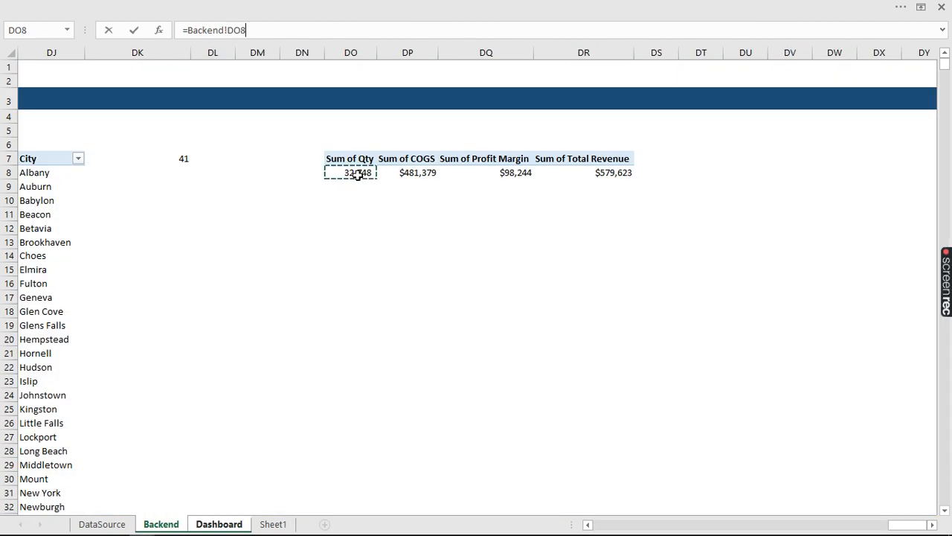
key(Return)
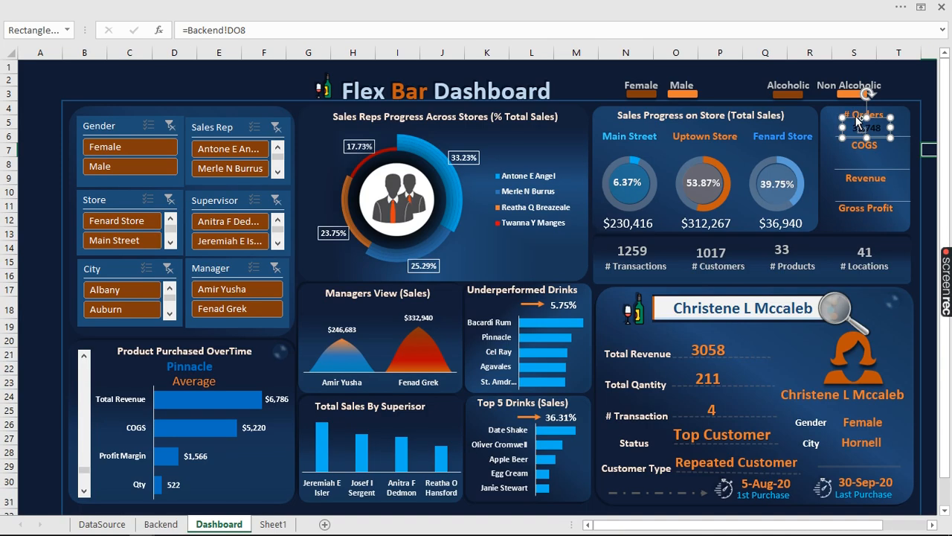
Copy the # Orders value text box under COGS and link the copy to Backend!DP8
drag(860, 123, 861, 154)
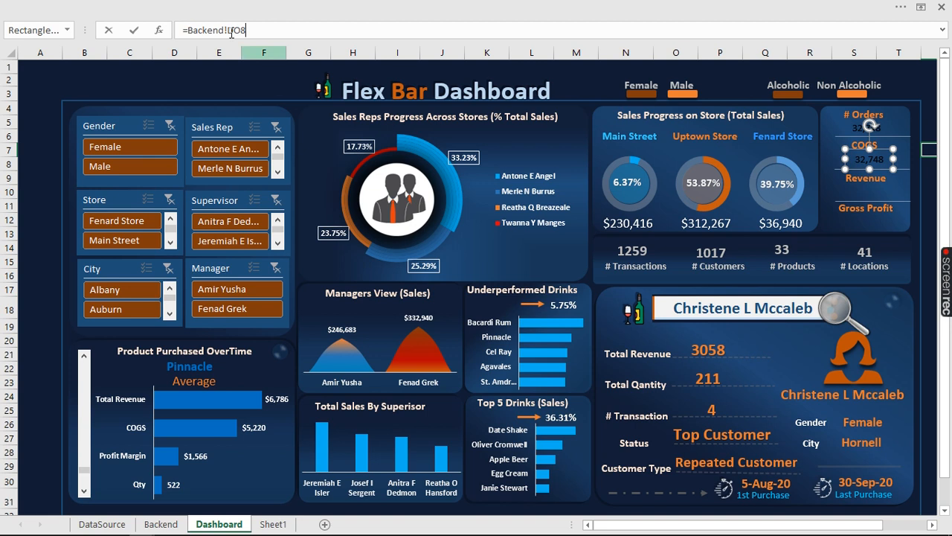
drag(246, 30, 189, 32)
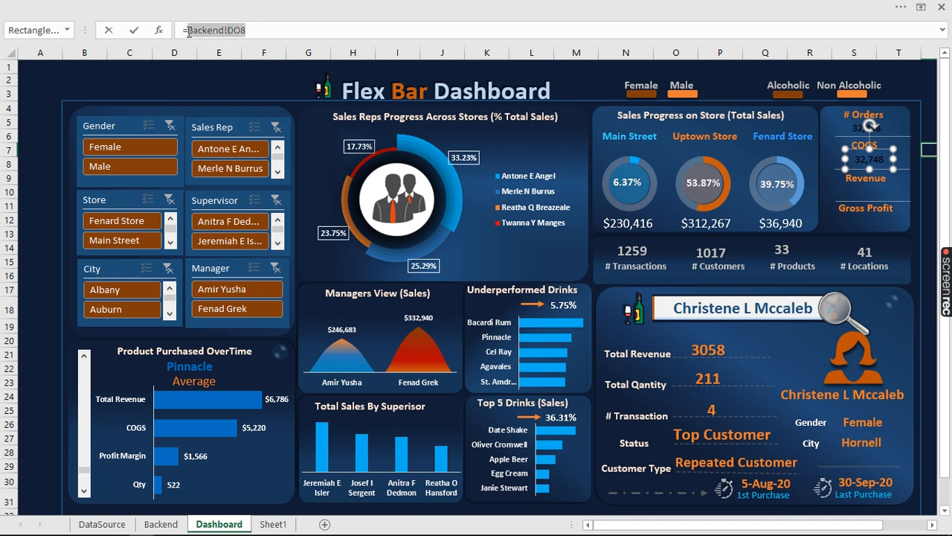
click(160, 519)
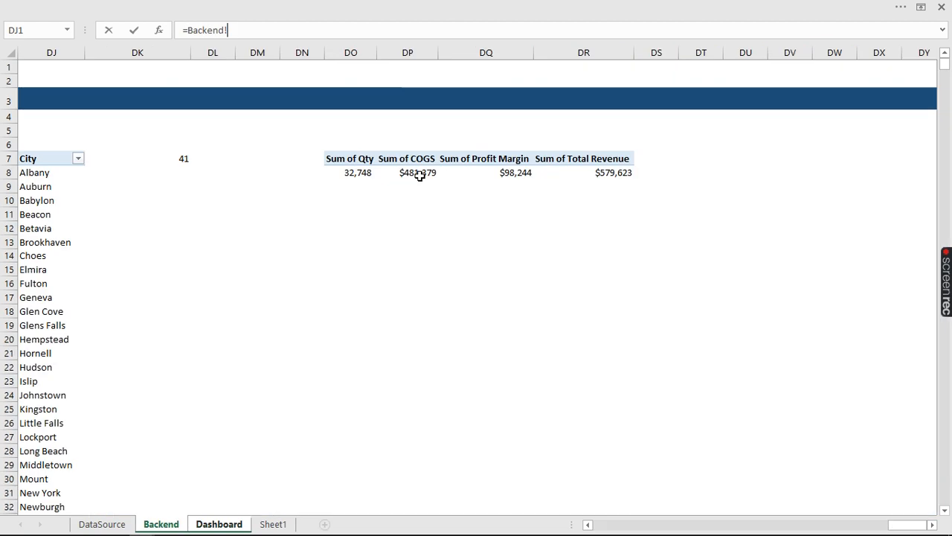
click(419, 174)
key(Return)
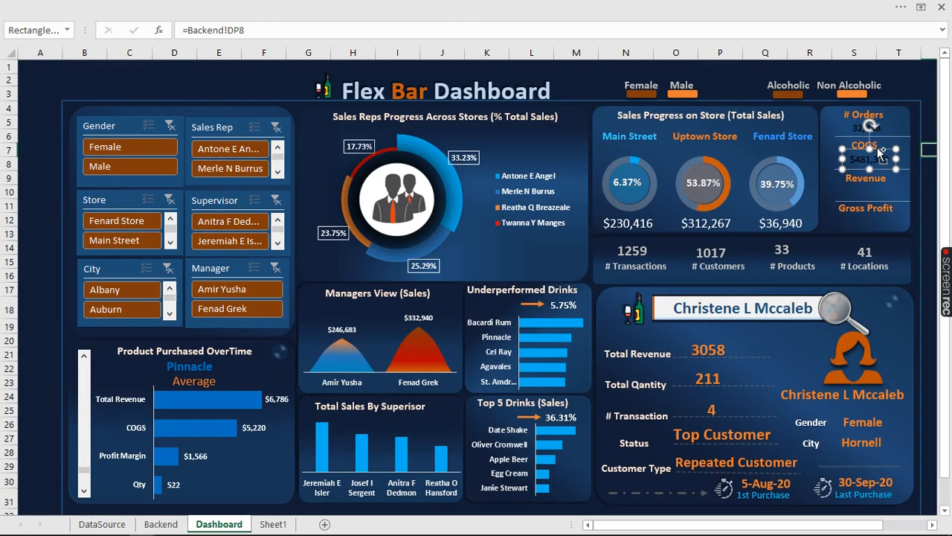
Copy the COGS value text box under Revenue and Gross Profit, and link the Gross Profit copy to Backend!DQ8
drag(880, 153, 878, 215)
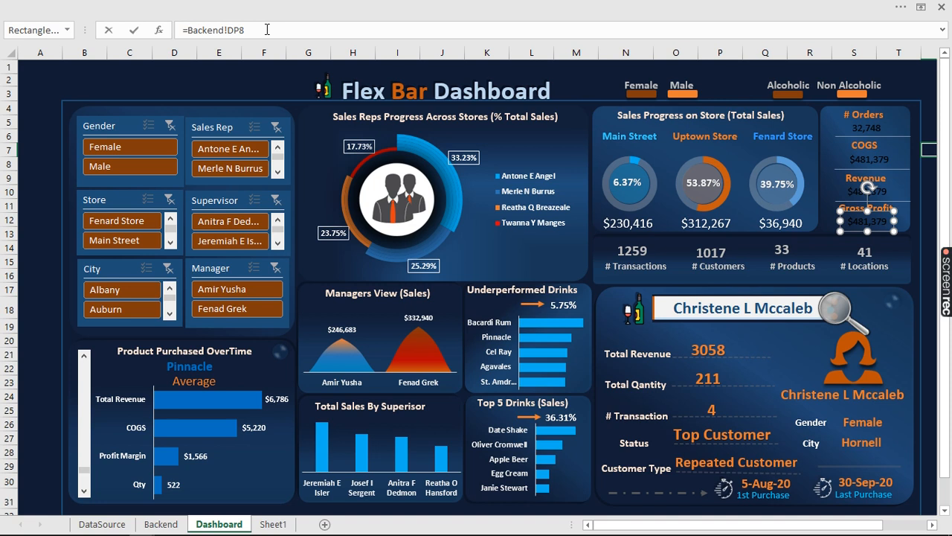
drag(268, 30, 192, 34)
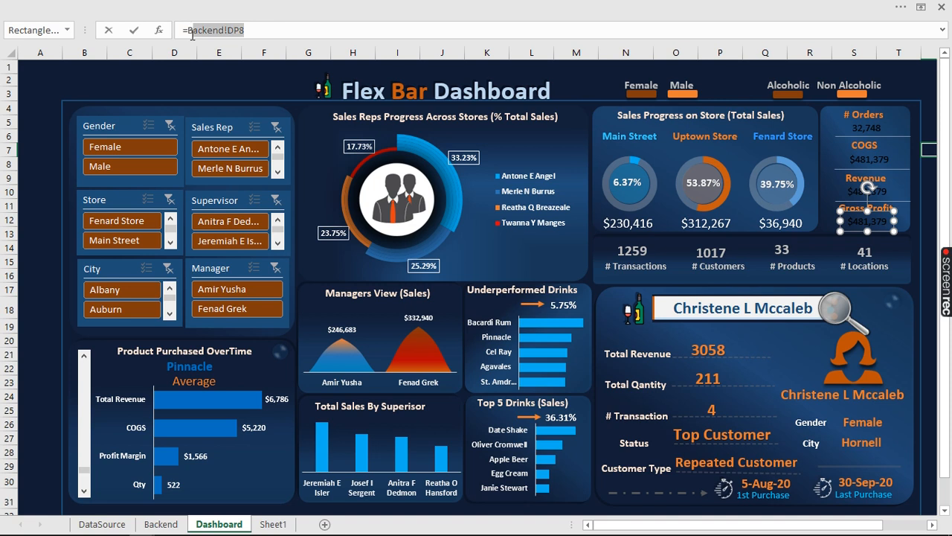
click(162, 523)
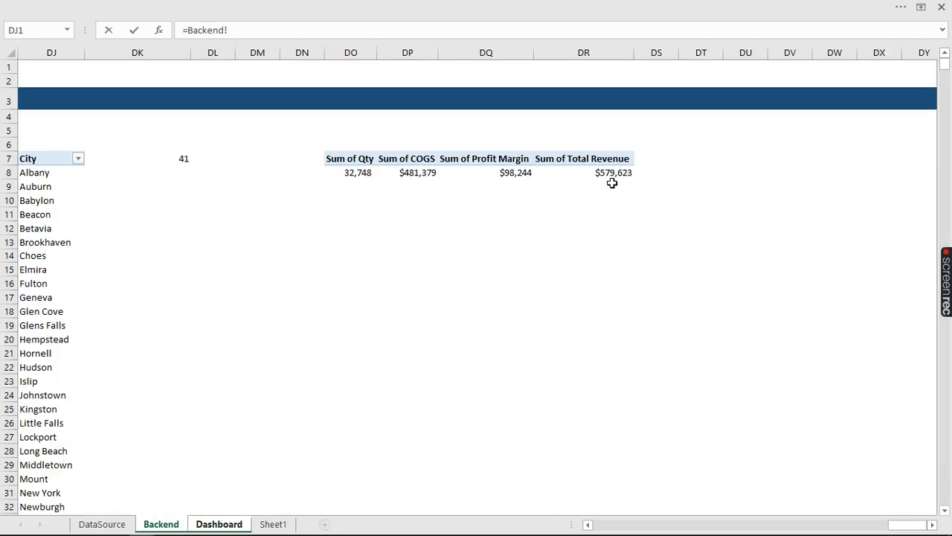
click(487, 172)
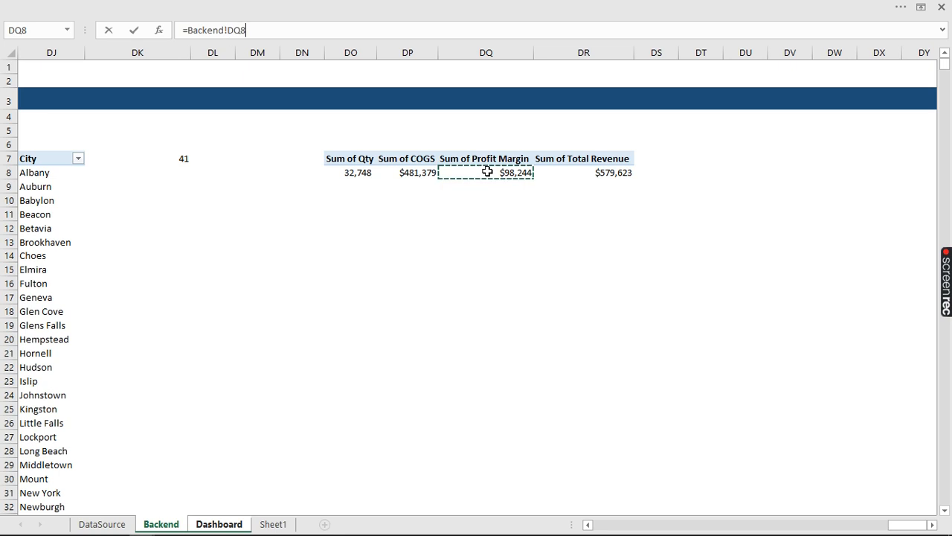
key(Return)
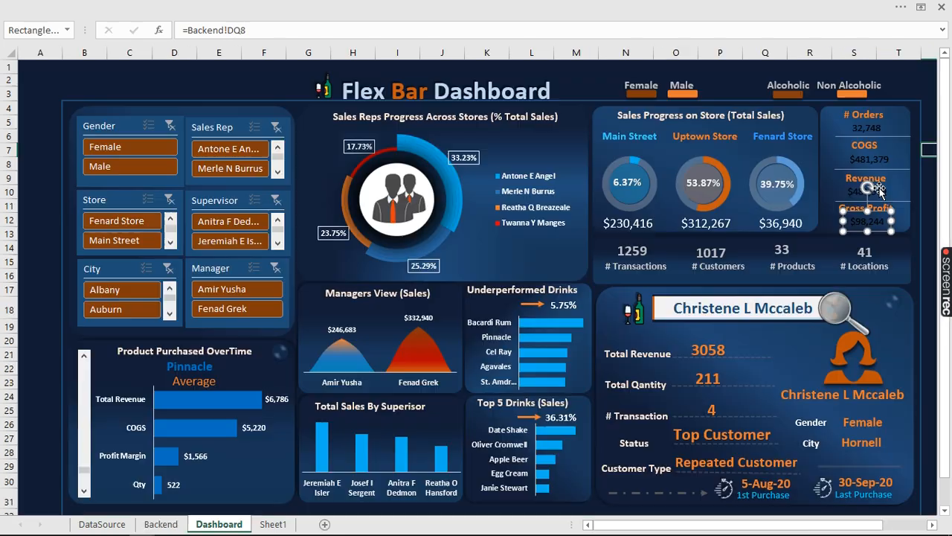
Link the text box under Revenue to the Sum of Total Revenue in Backend!DR8
click(867, 191)
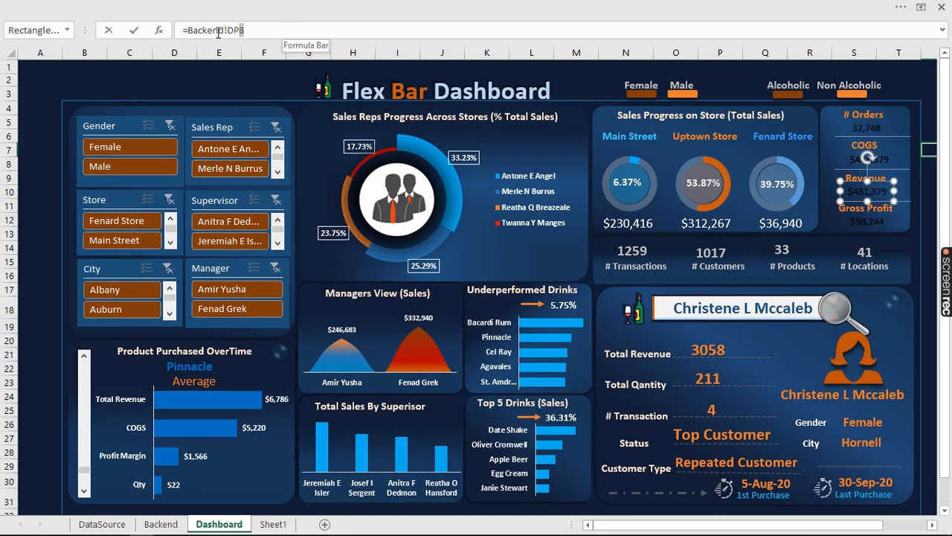
drag(276, 30, 187, 31)
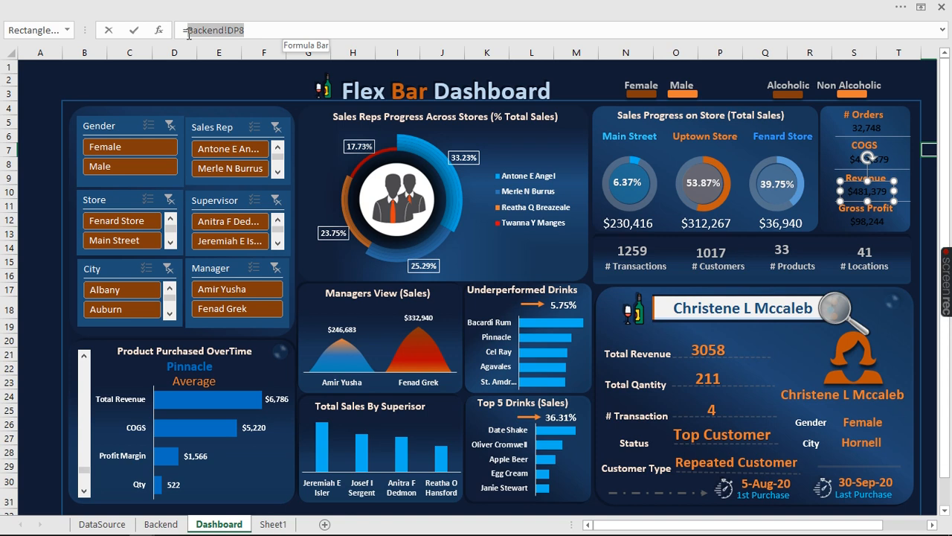
click(151, 526)
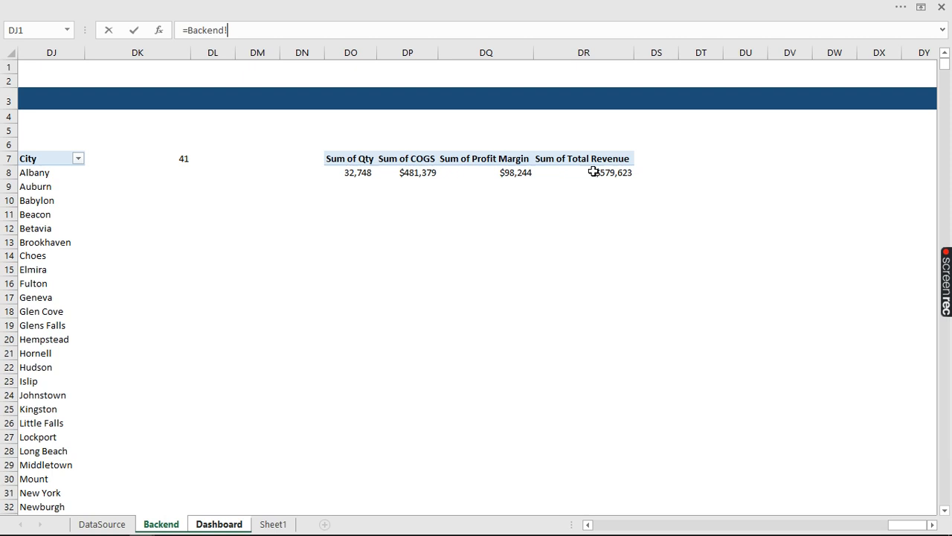
click(593, 172)
key(Return)
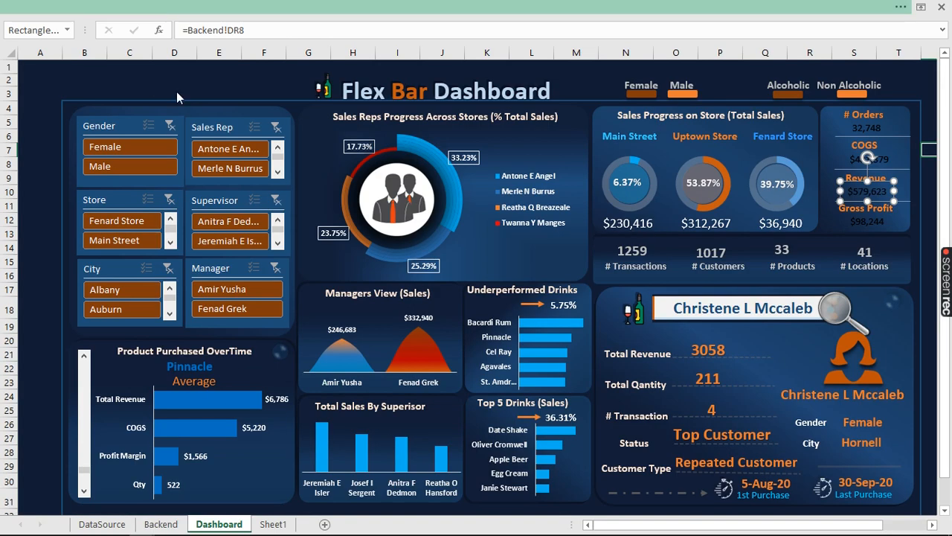
Format the Revenue value as bold, size 14, with a light grey font colour
click(141, 6)
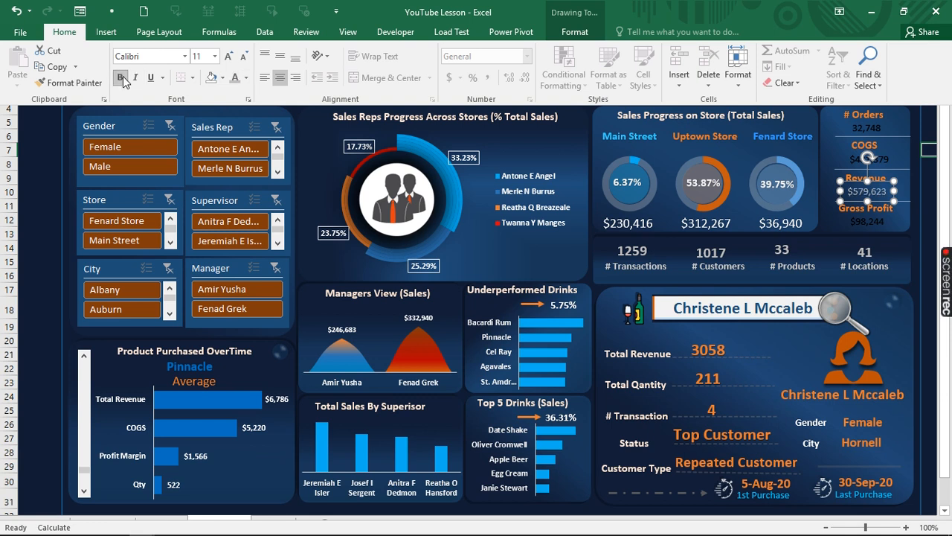
click(121, 78)
click(228, 58)
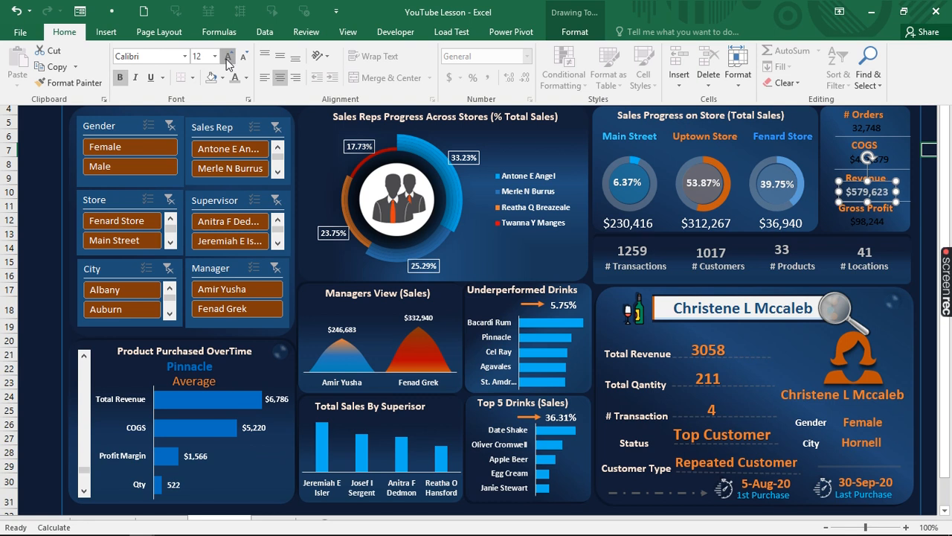
click(229, 58)
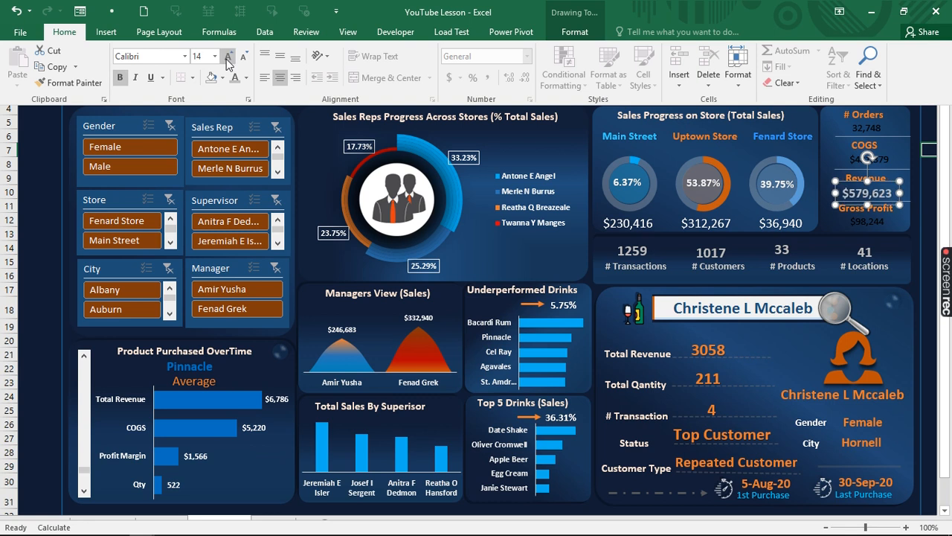
Copy the Revenue value's formatting to the Gross Profit and COGS values with Format Painter
click(71, 85)
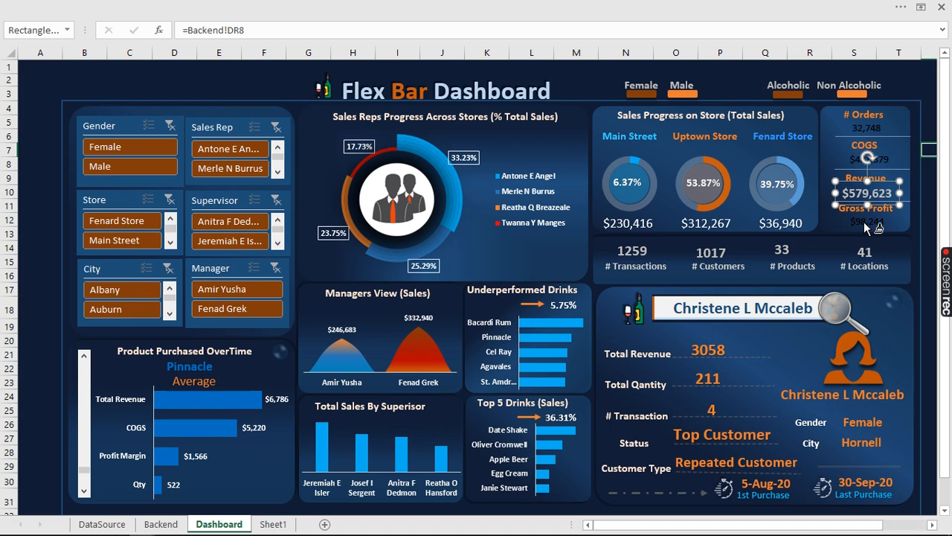
click(864, 222)
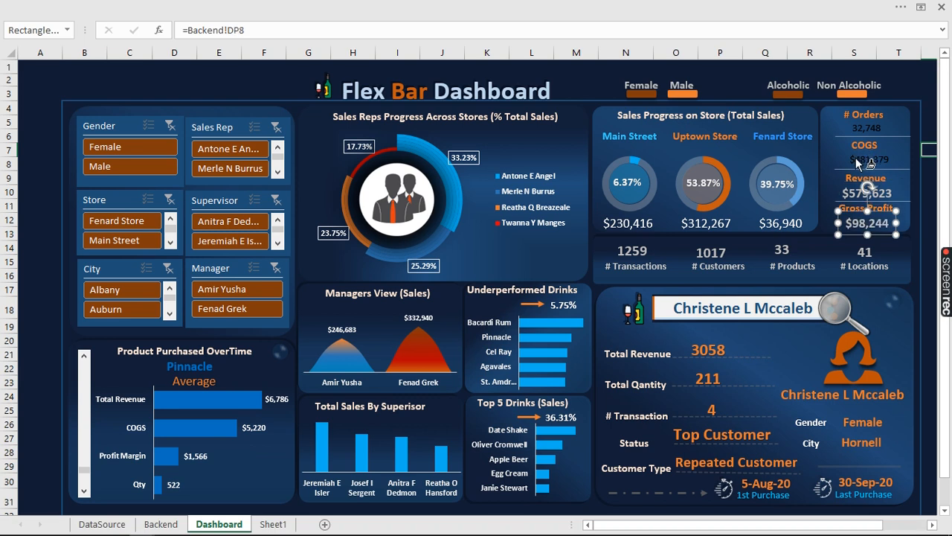
click(853, 164)
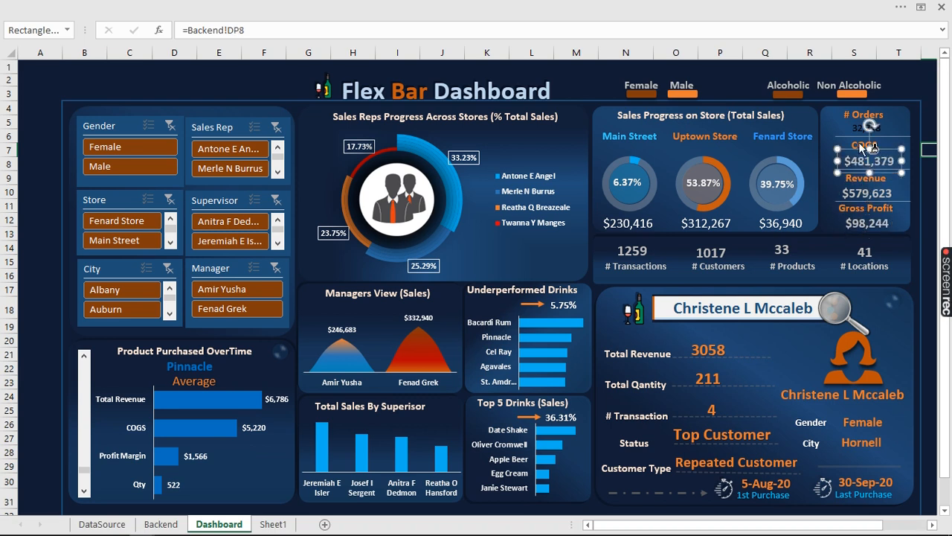
Format the # Orders value as bold, size 14, with the same light grey font colour as the other totals
click(859, 130)
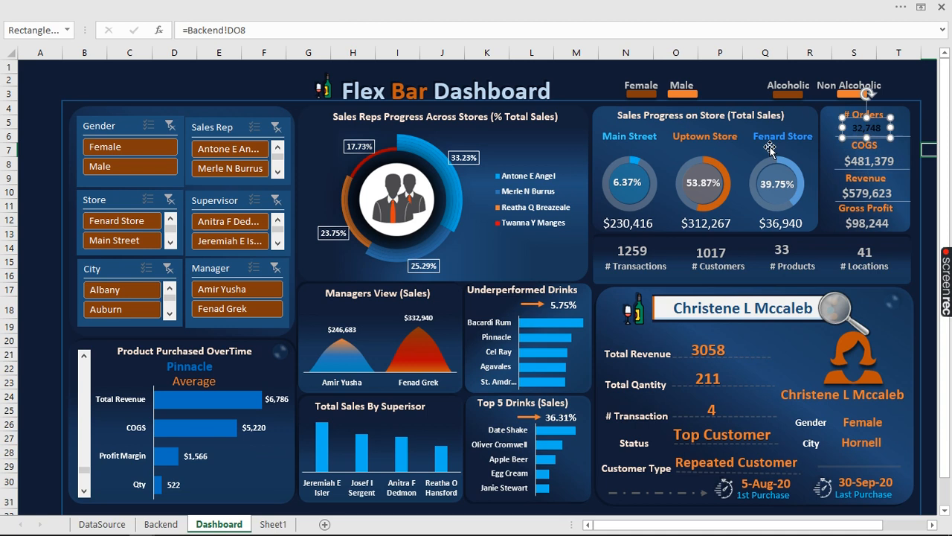
click(170, 6)
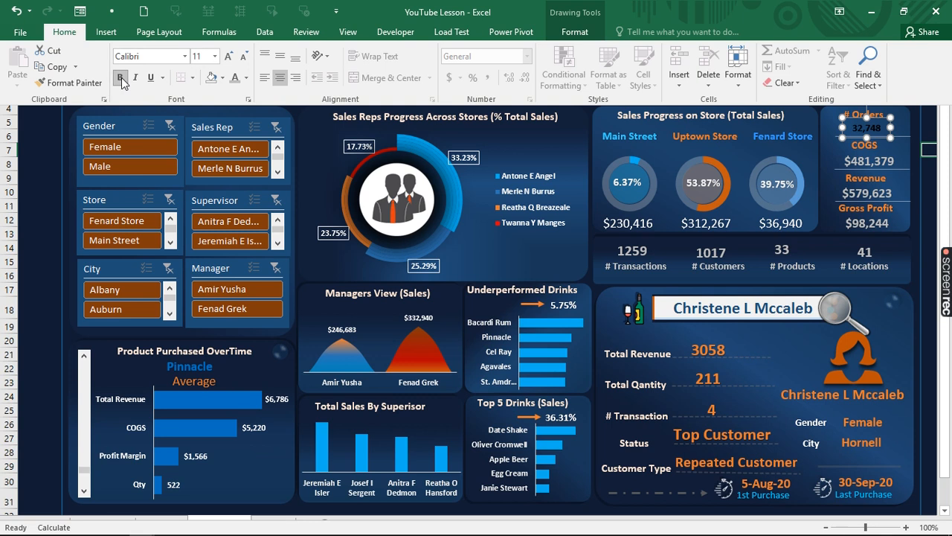
double_click(228, 56)
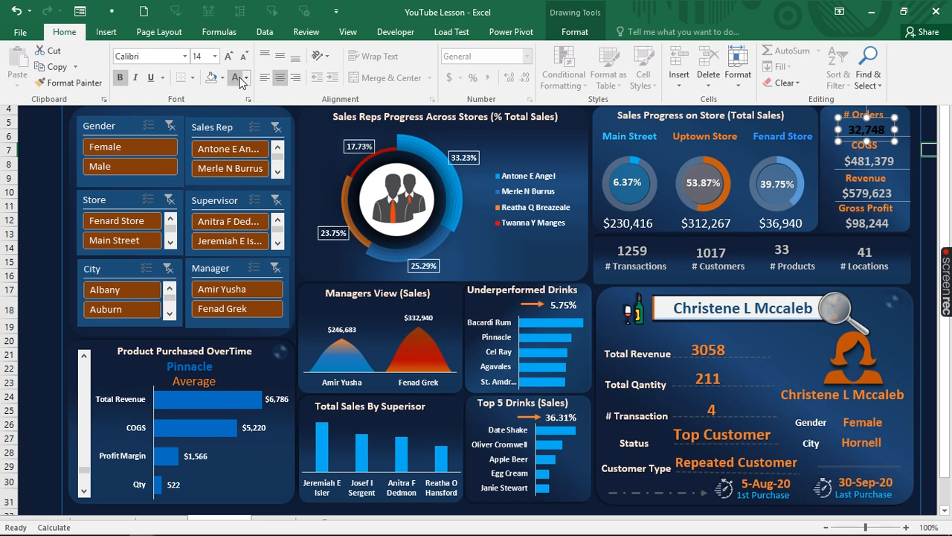
click(238, 79)
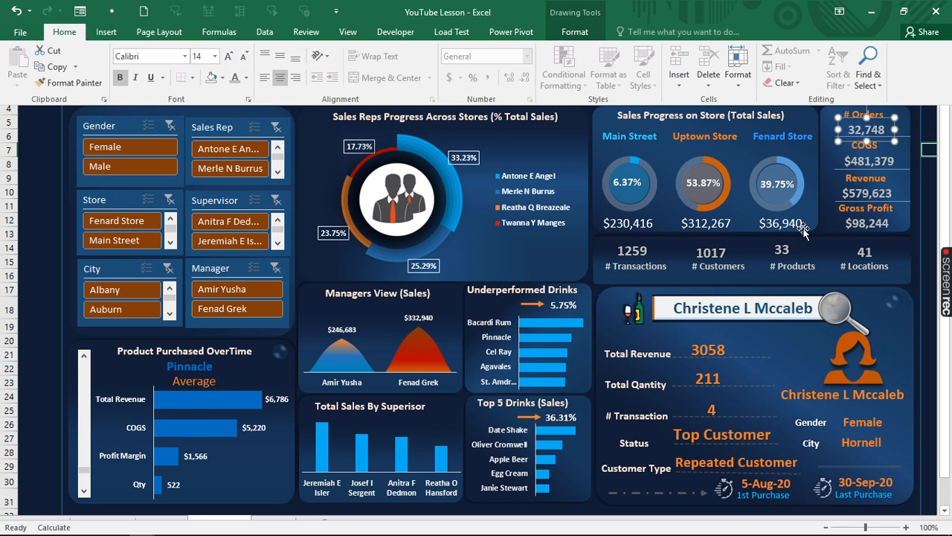
key(ctrl+shift+F1)
click(927, 195)
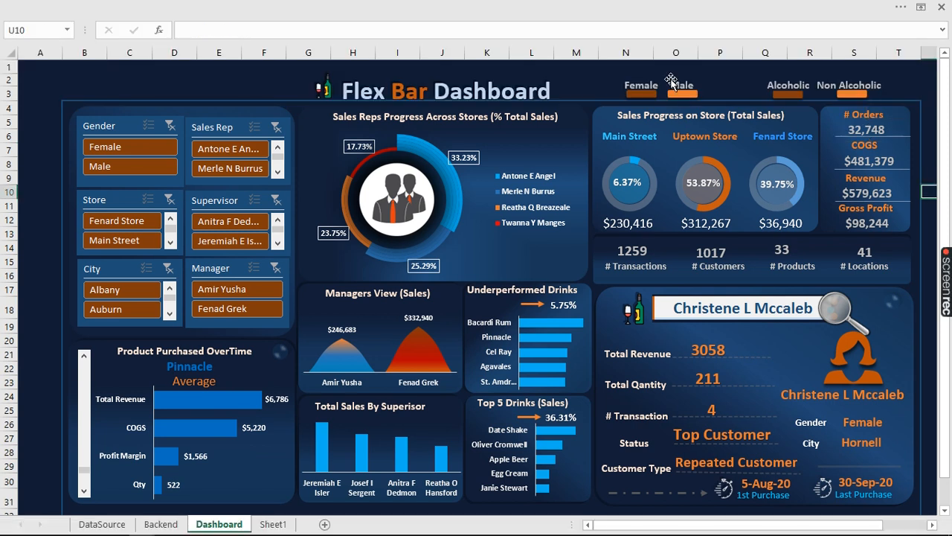
Switch to the Flex Bar Analysis Youtube (complet dasboard) workbook to view the finished dashboard
click(652, 6)
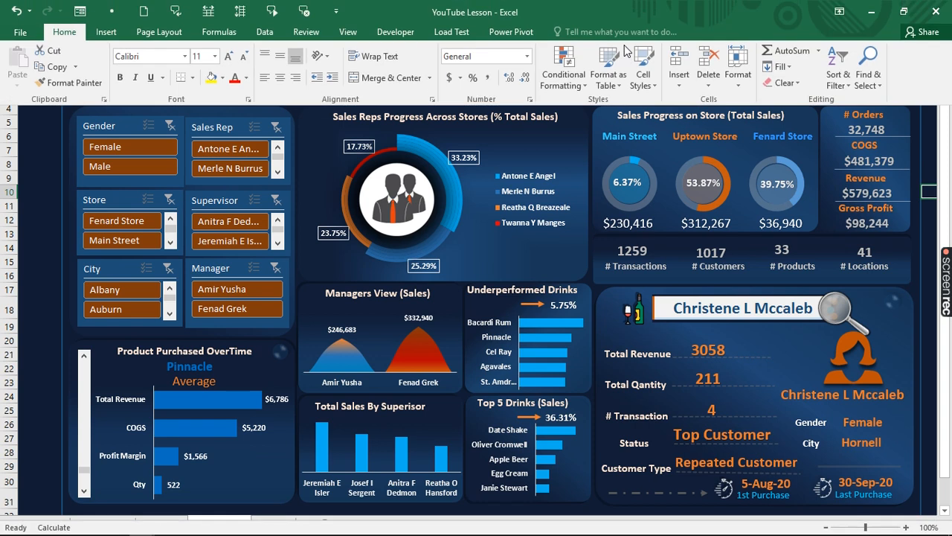
click(928, 210)
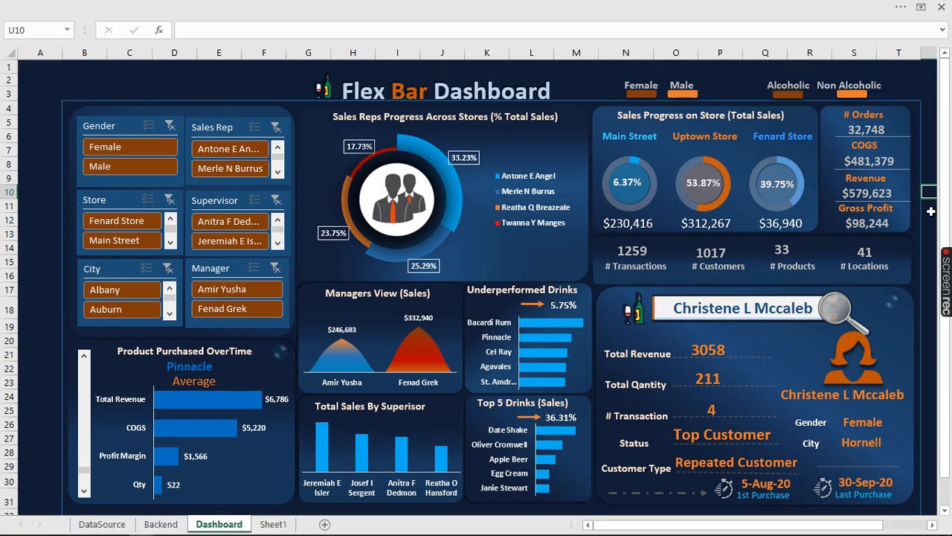
click(573, 6)
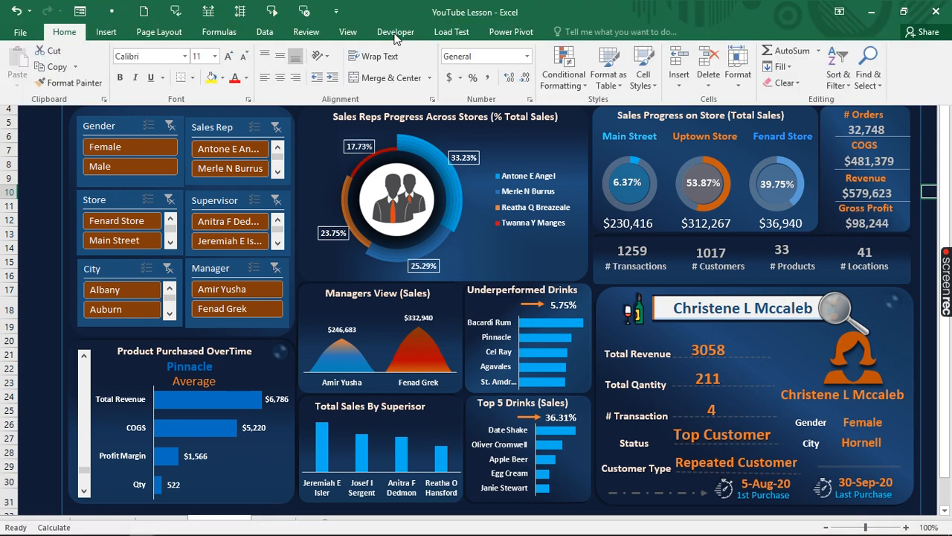
click(349, 32)
click(651, 85)
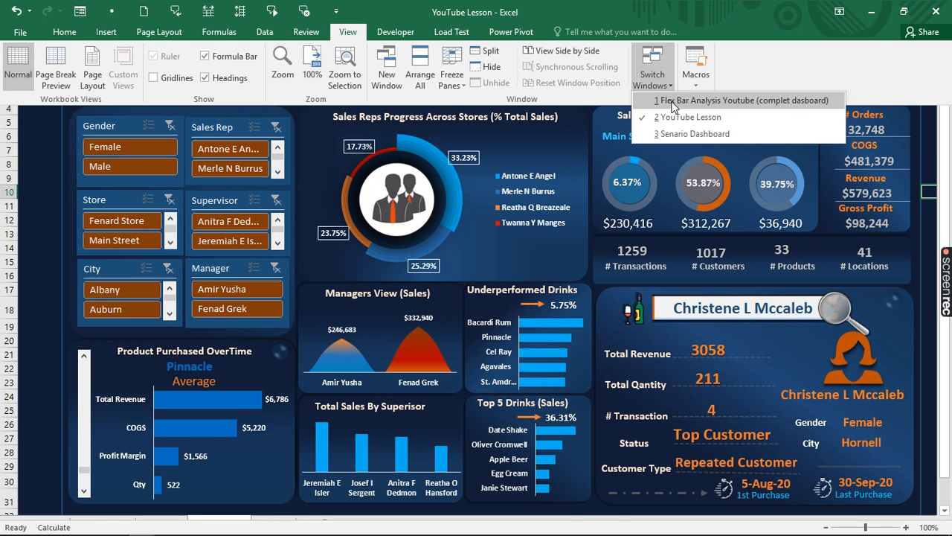
click(673, 101)
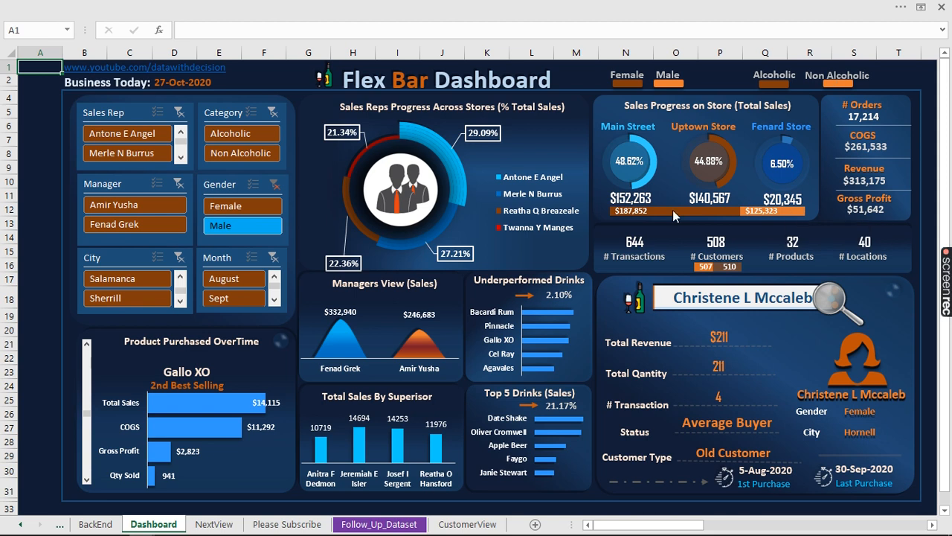
Inspect the category sales bar below the store charts and locate its source figures in the BackEnd sheet
mouse_move(672, 211)
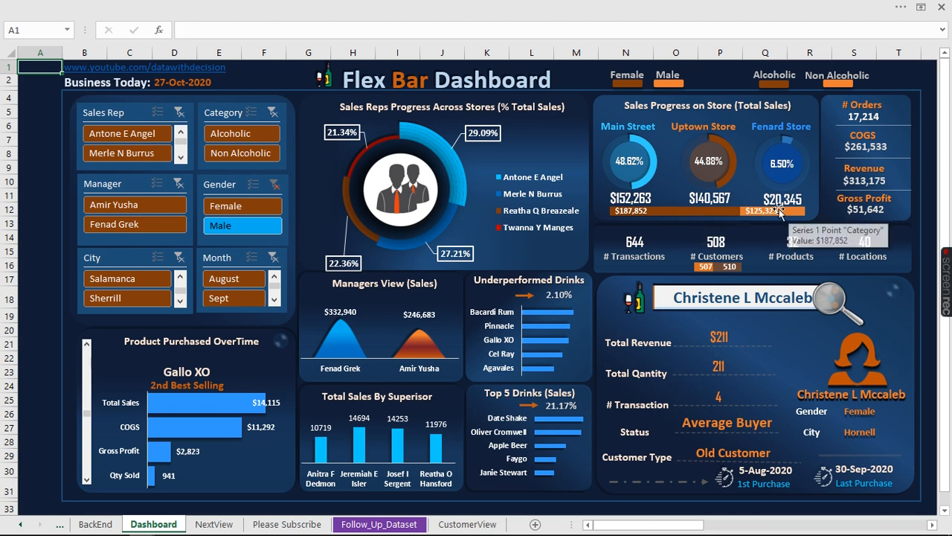
mouse_move(709, 212)
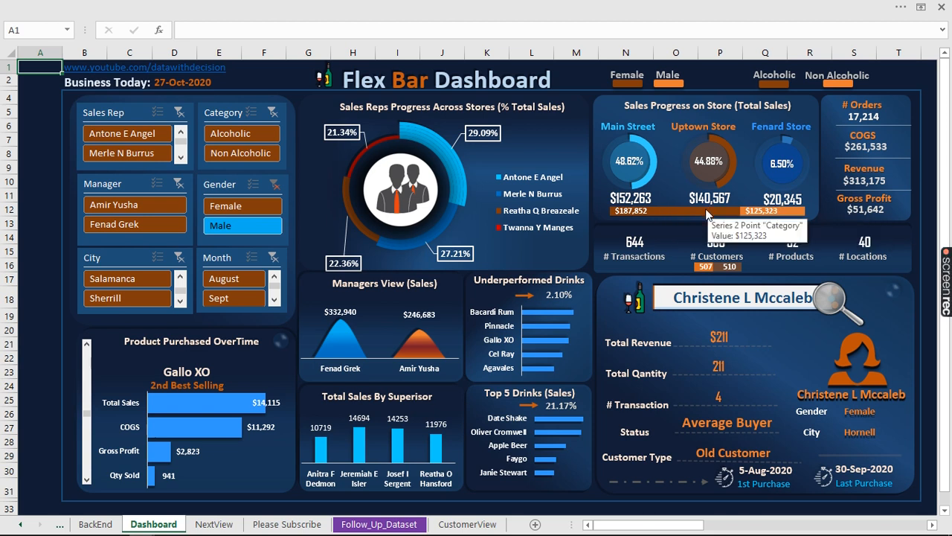
right_click(707, 214)
click(739, 276)
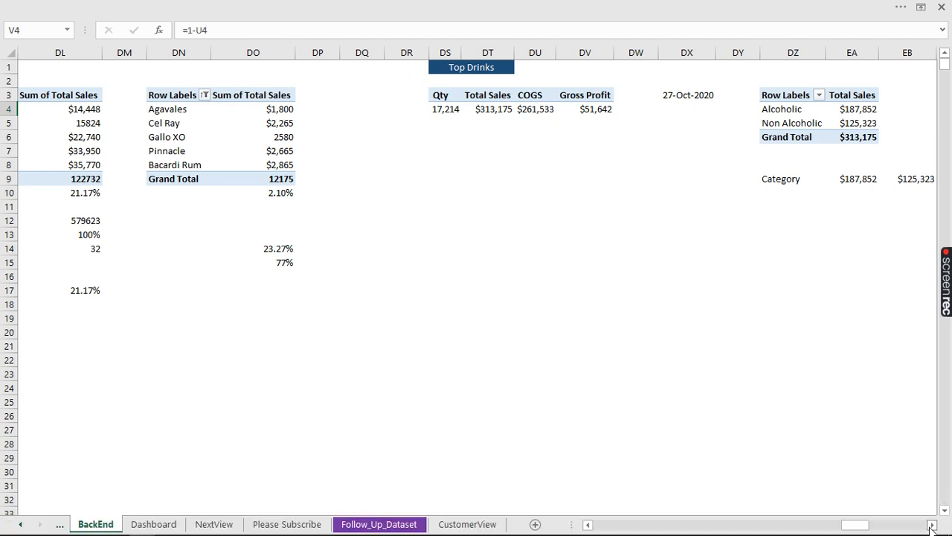
click(931, 526)
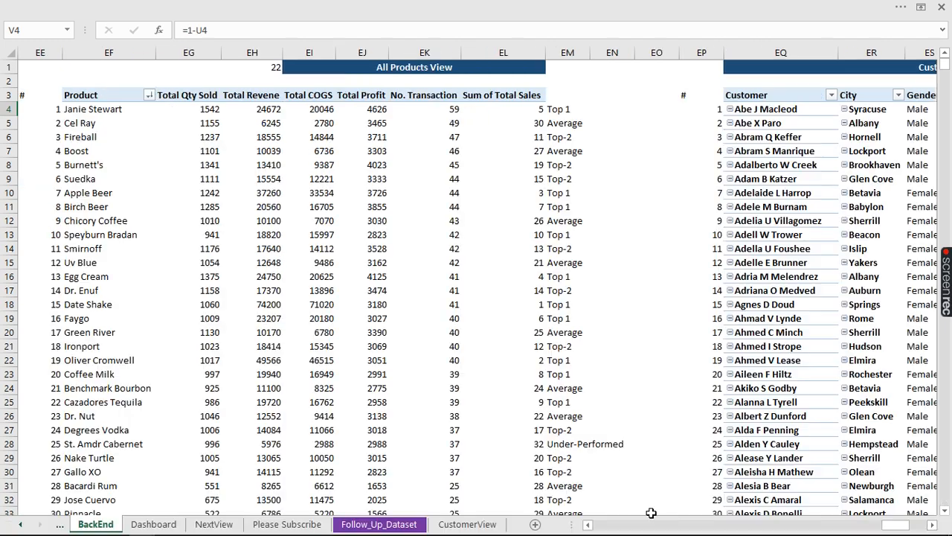
click(588, 525)
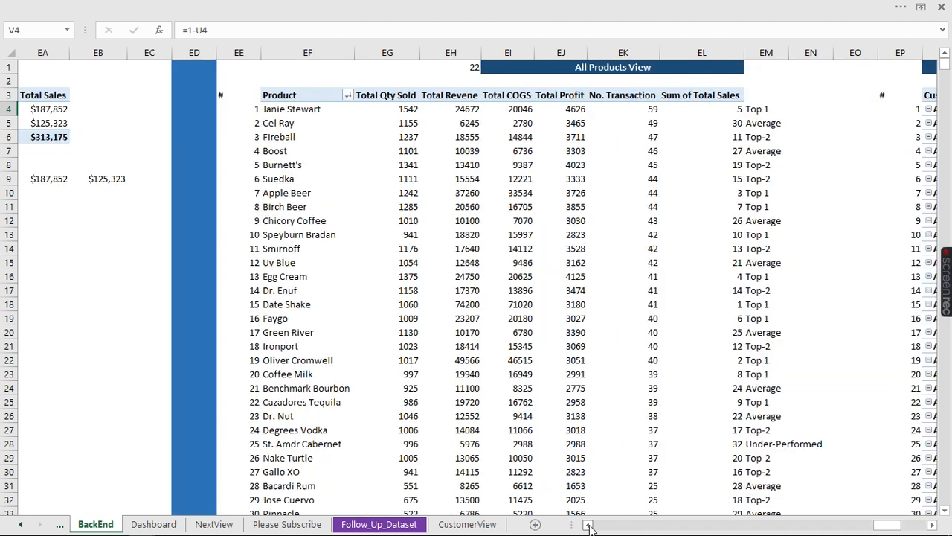
click(588, 525)
Preview a 2-D clustered bar chart for the Category sales figures in DZ9:EB9 without inserting it
drag(246, 179, 370, 181)
click(325, 7)
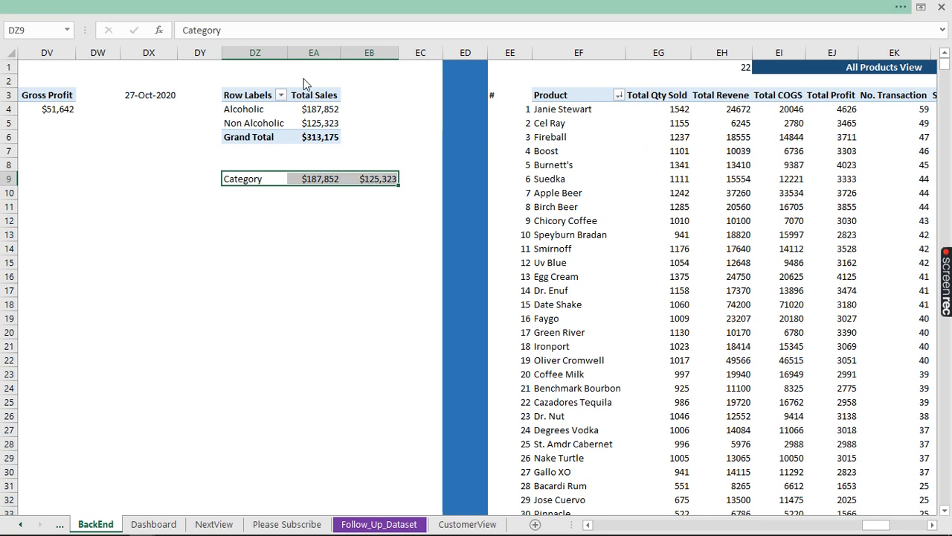
click(304, 8)
click(106, 32)
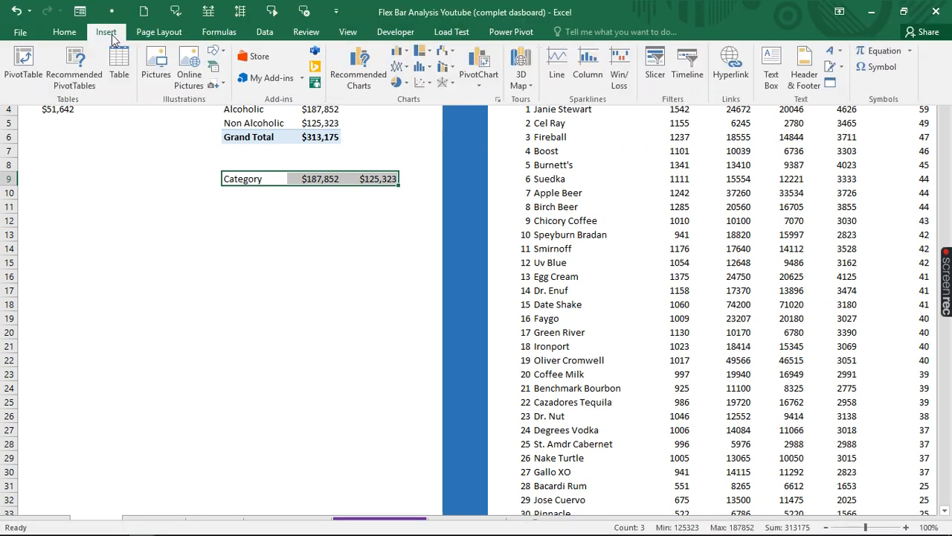
click(406, 54)
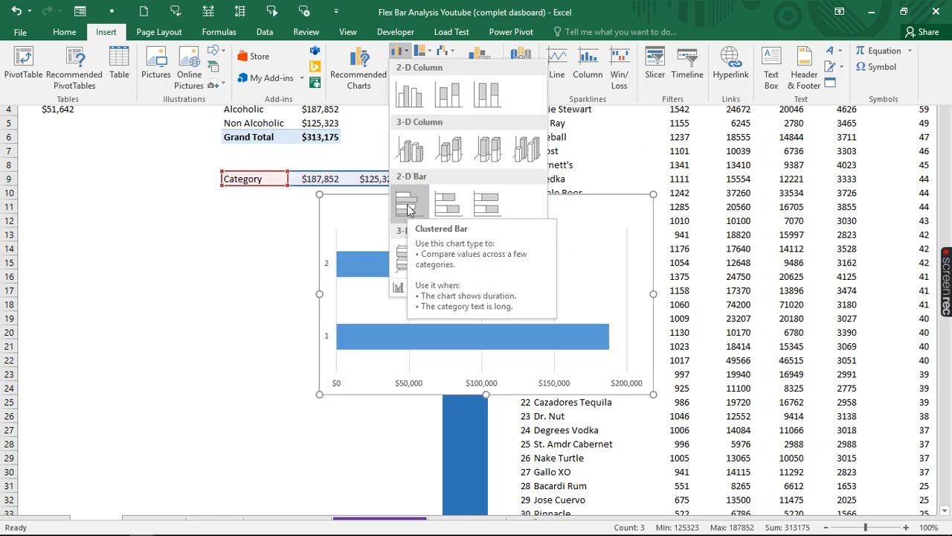
click(206, 237)
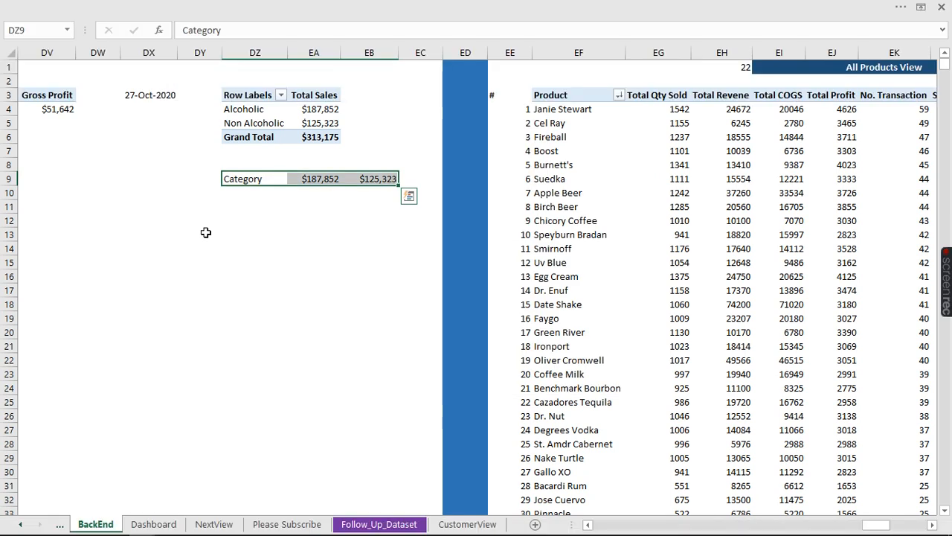
click(206, 233)
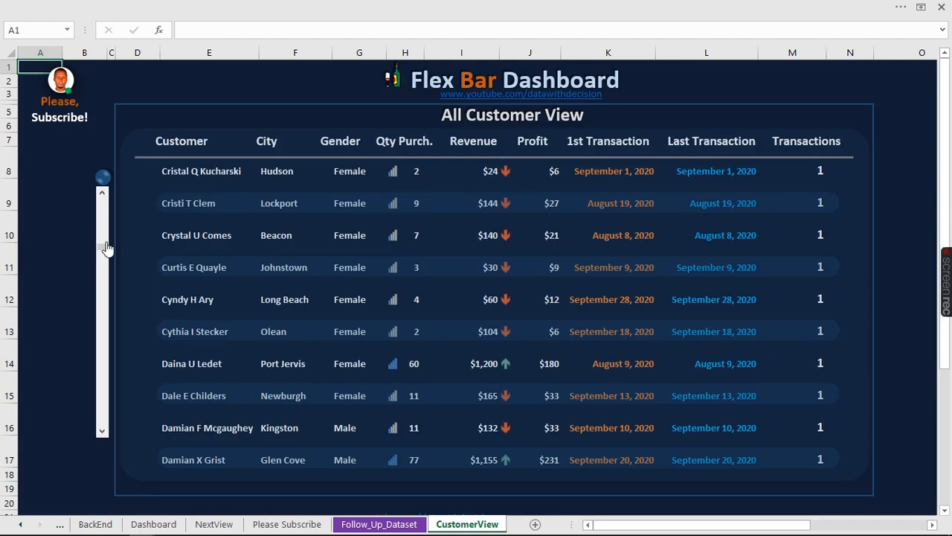
Browse the All Customer View list on the CustomerView sheet back towards customers earlier in the alphabet
click(103, 194)
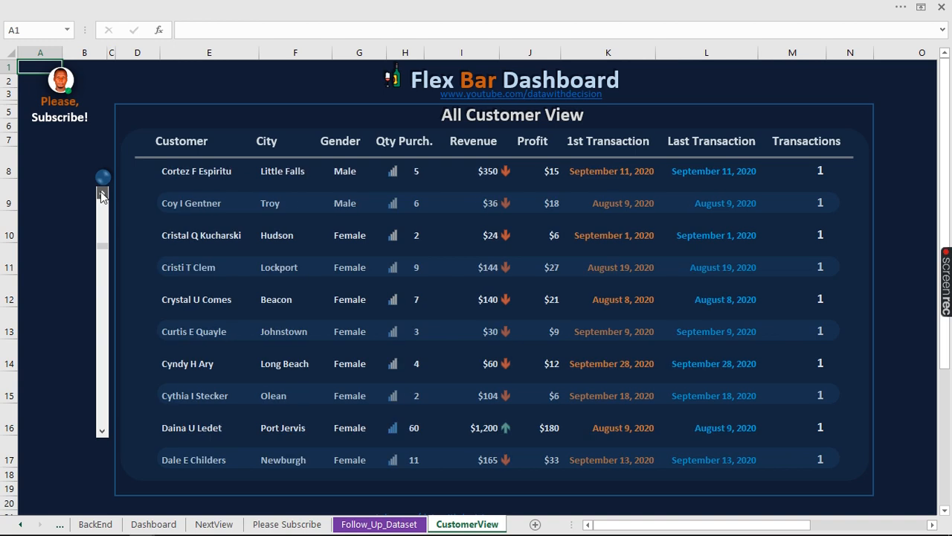
click(102, 193)
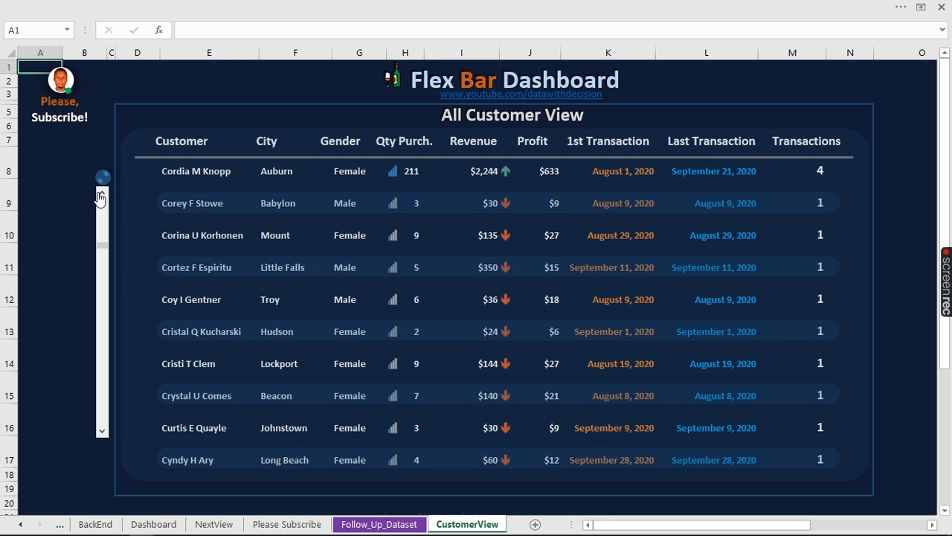
click(102, 194)
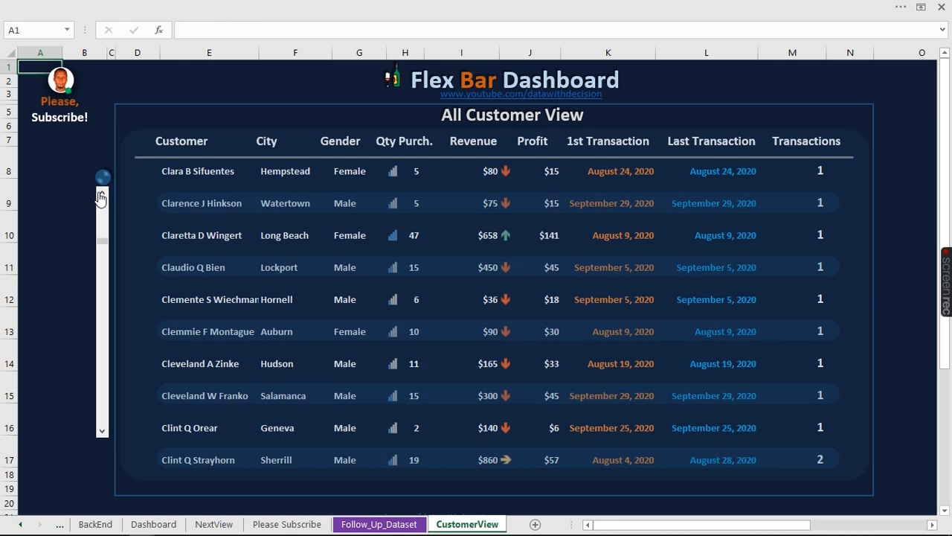
click(102, 195)
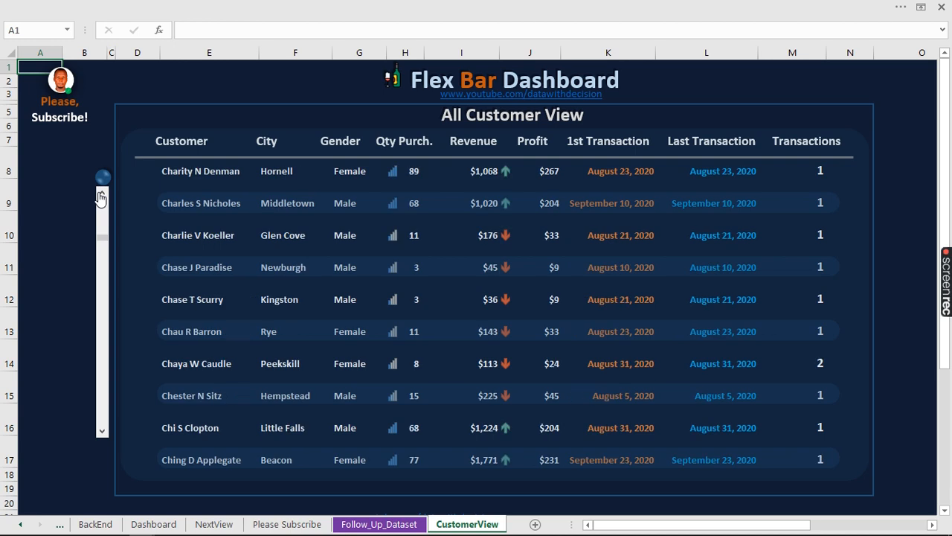
click(102, 195)
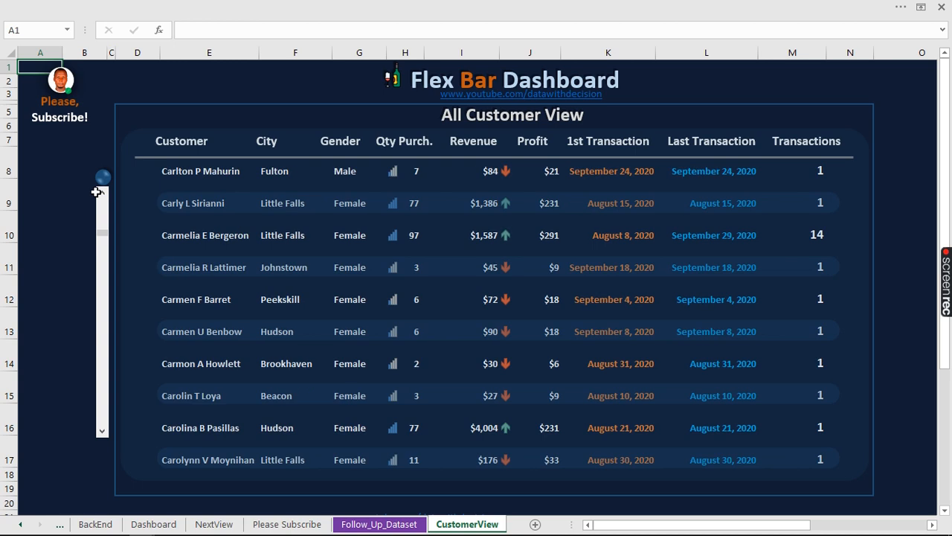